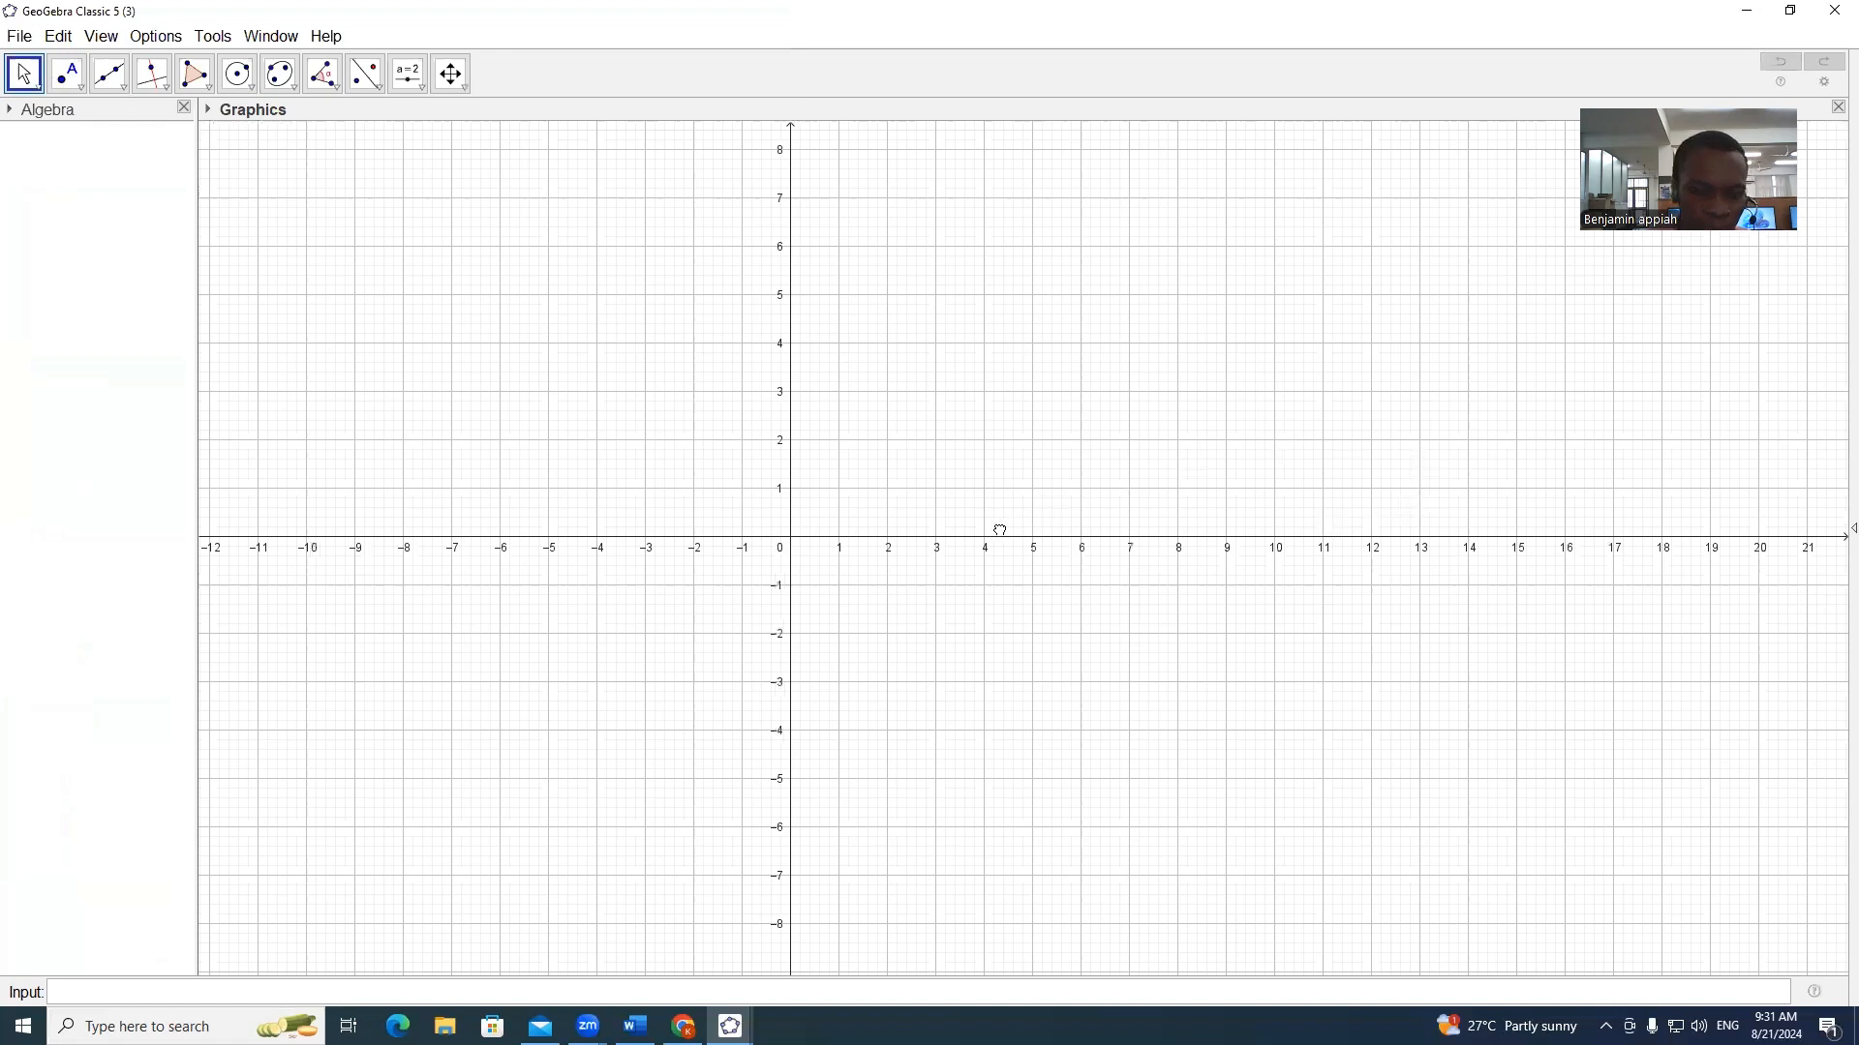
drag(999, 530, 576, 515)
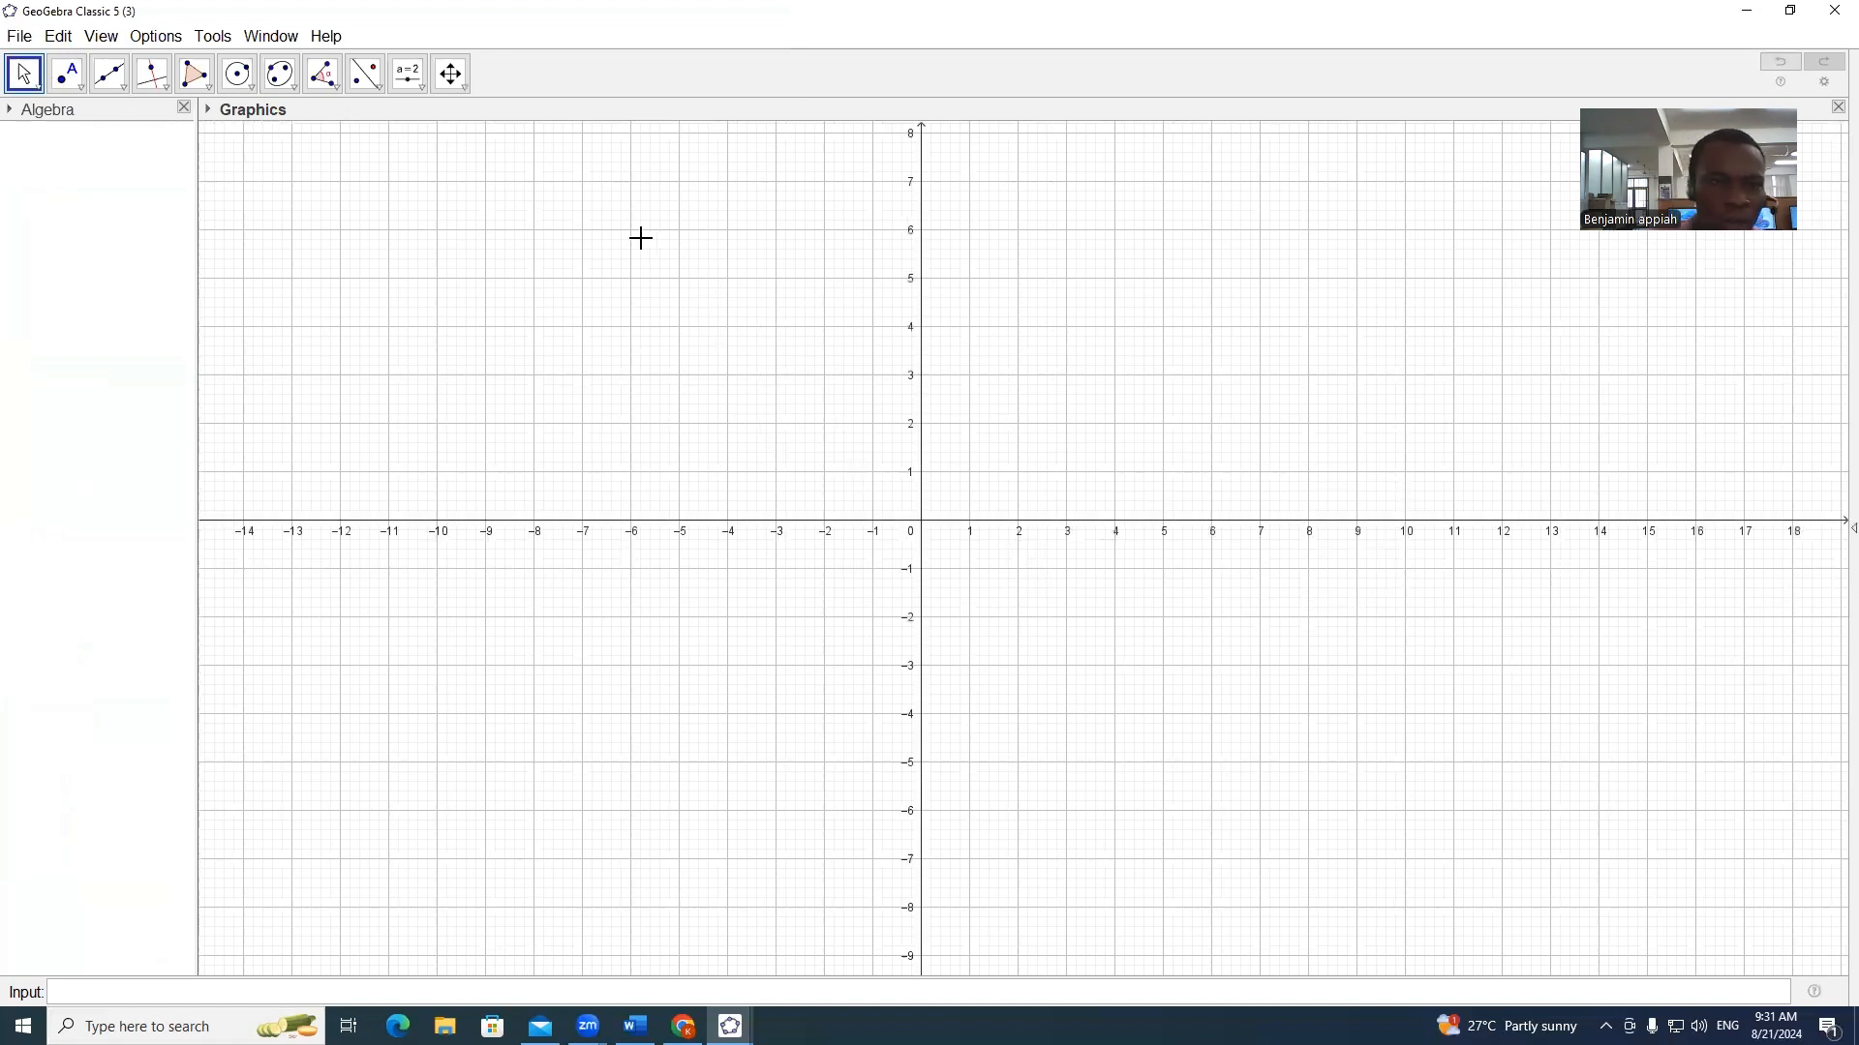
click(244, 80)
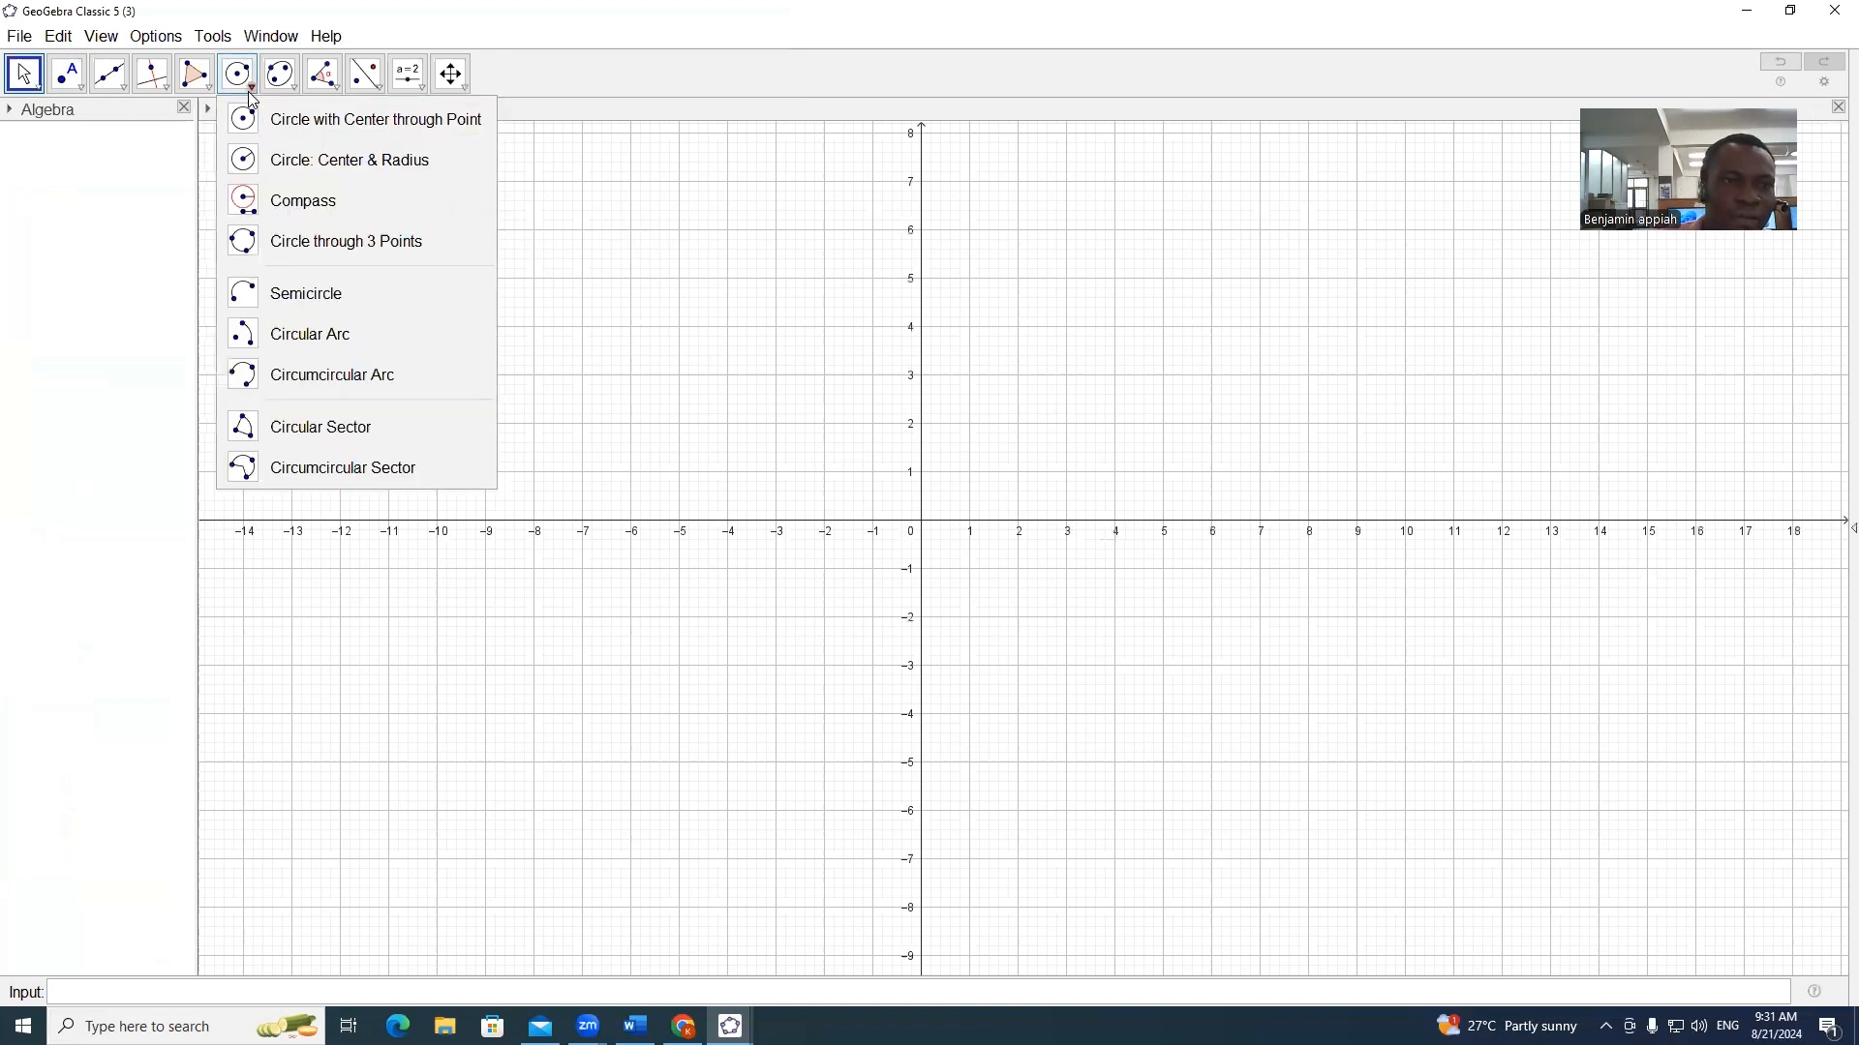
click(388, 120)
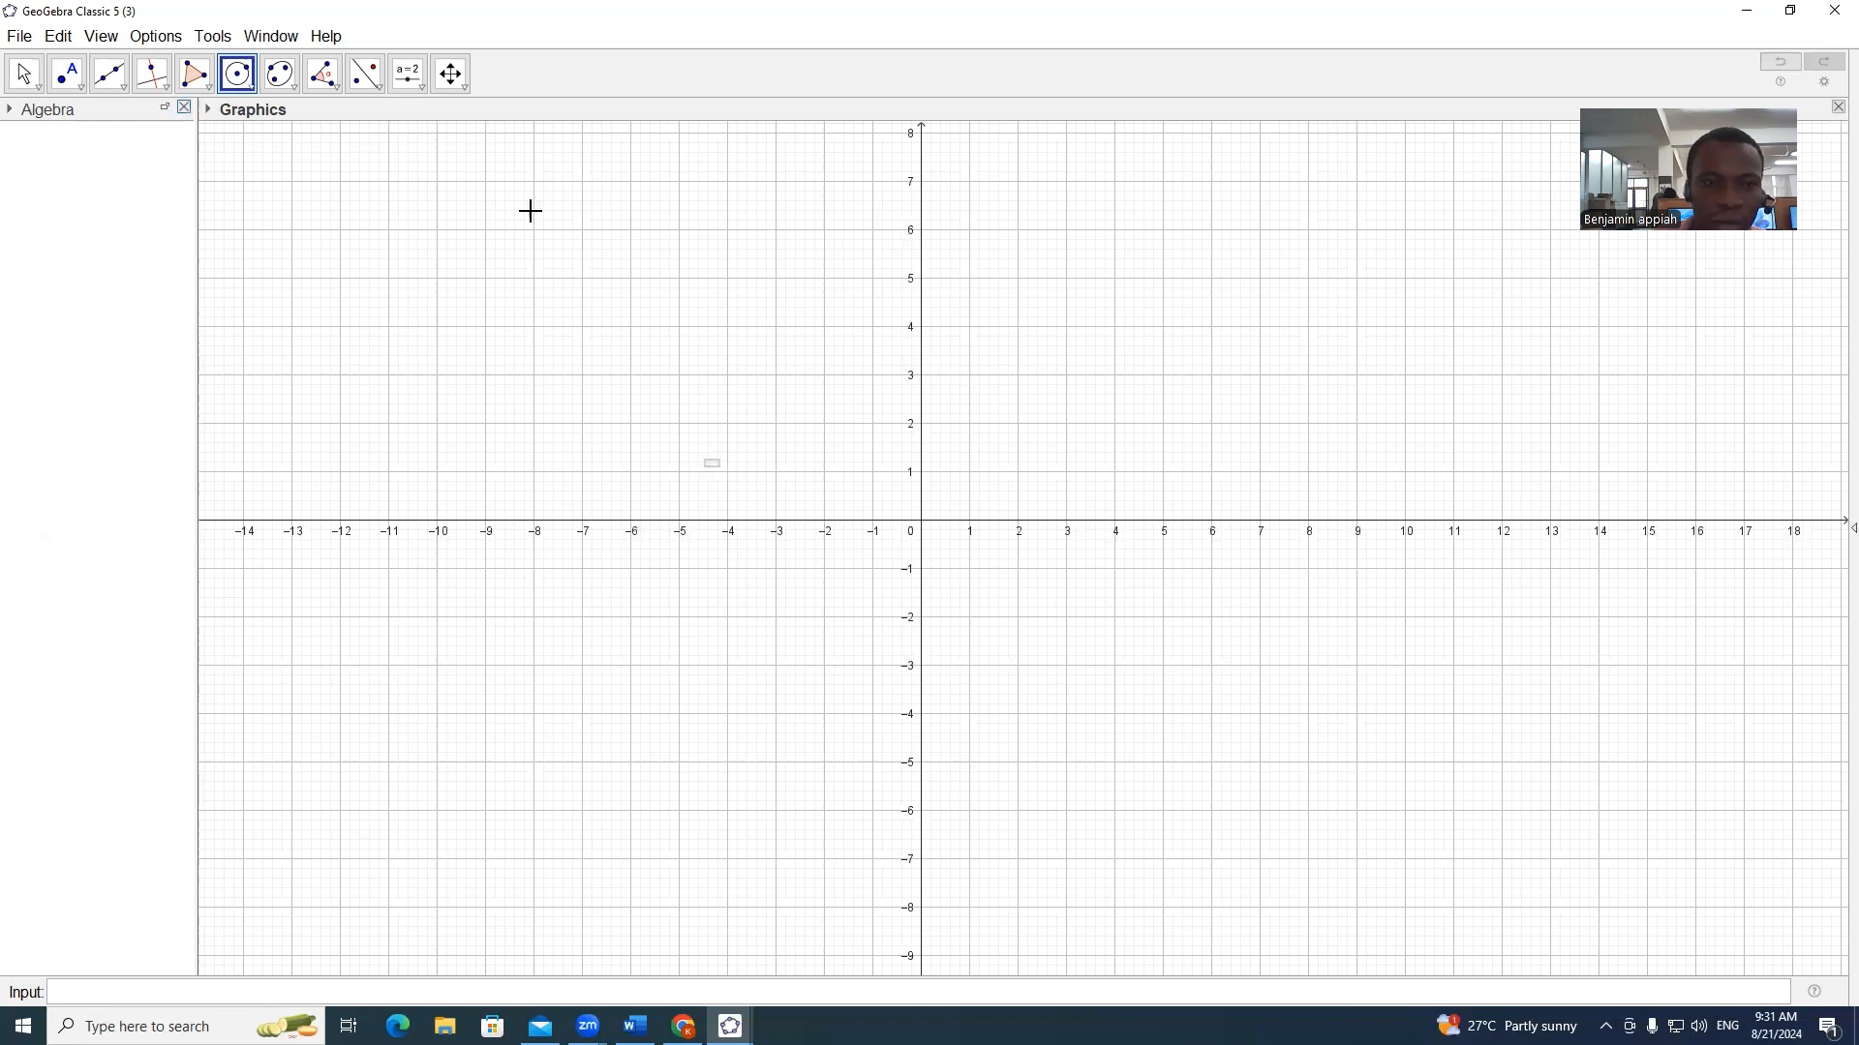
click(924, 486)
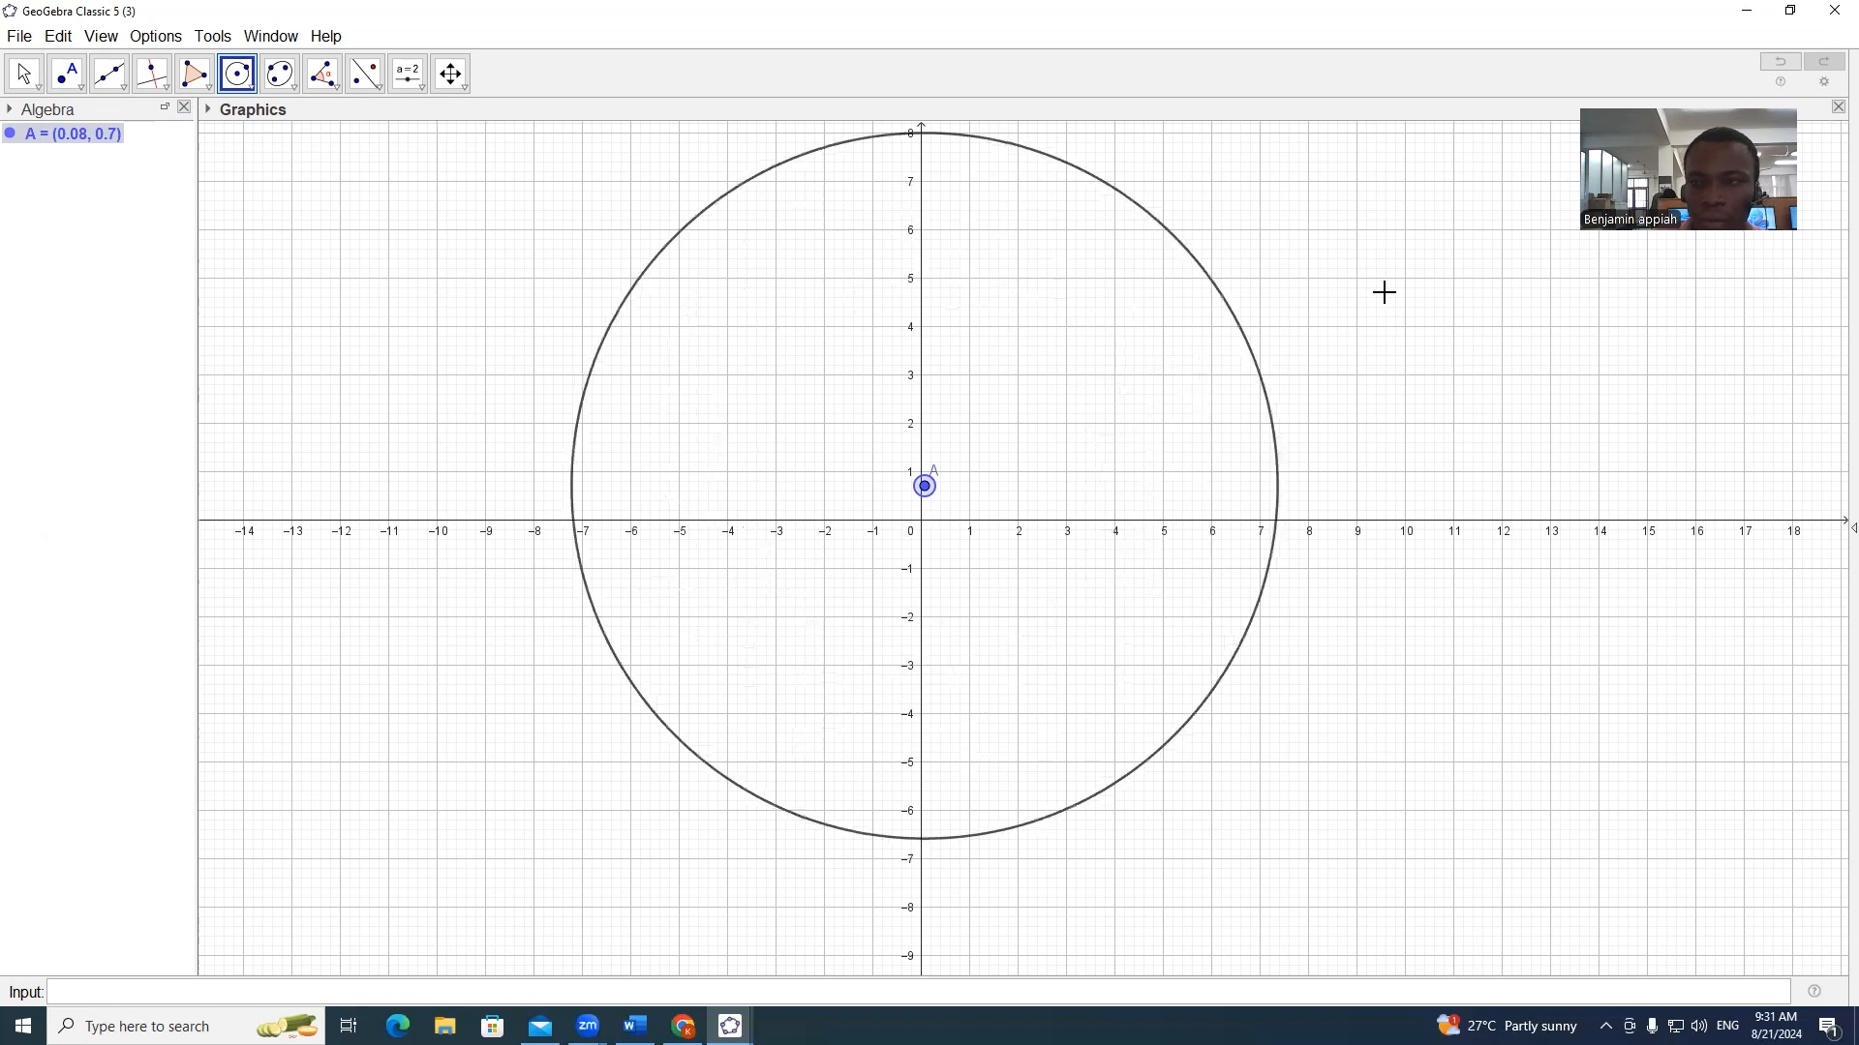
click(1780, 61)
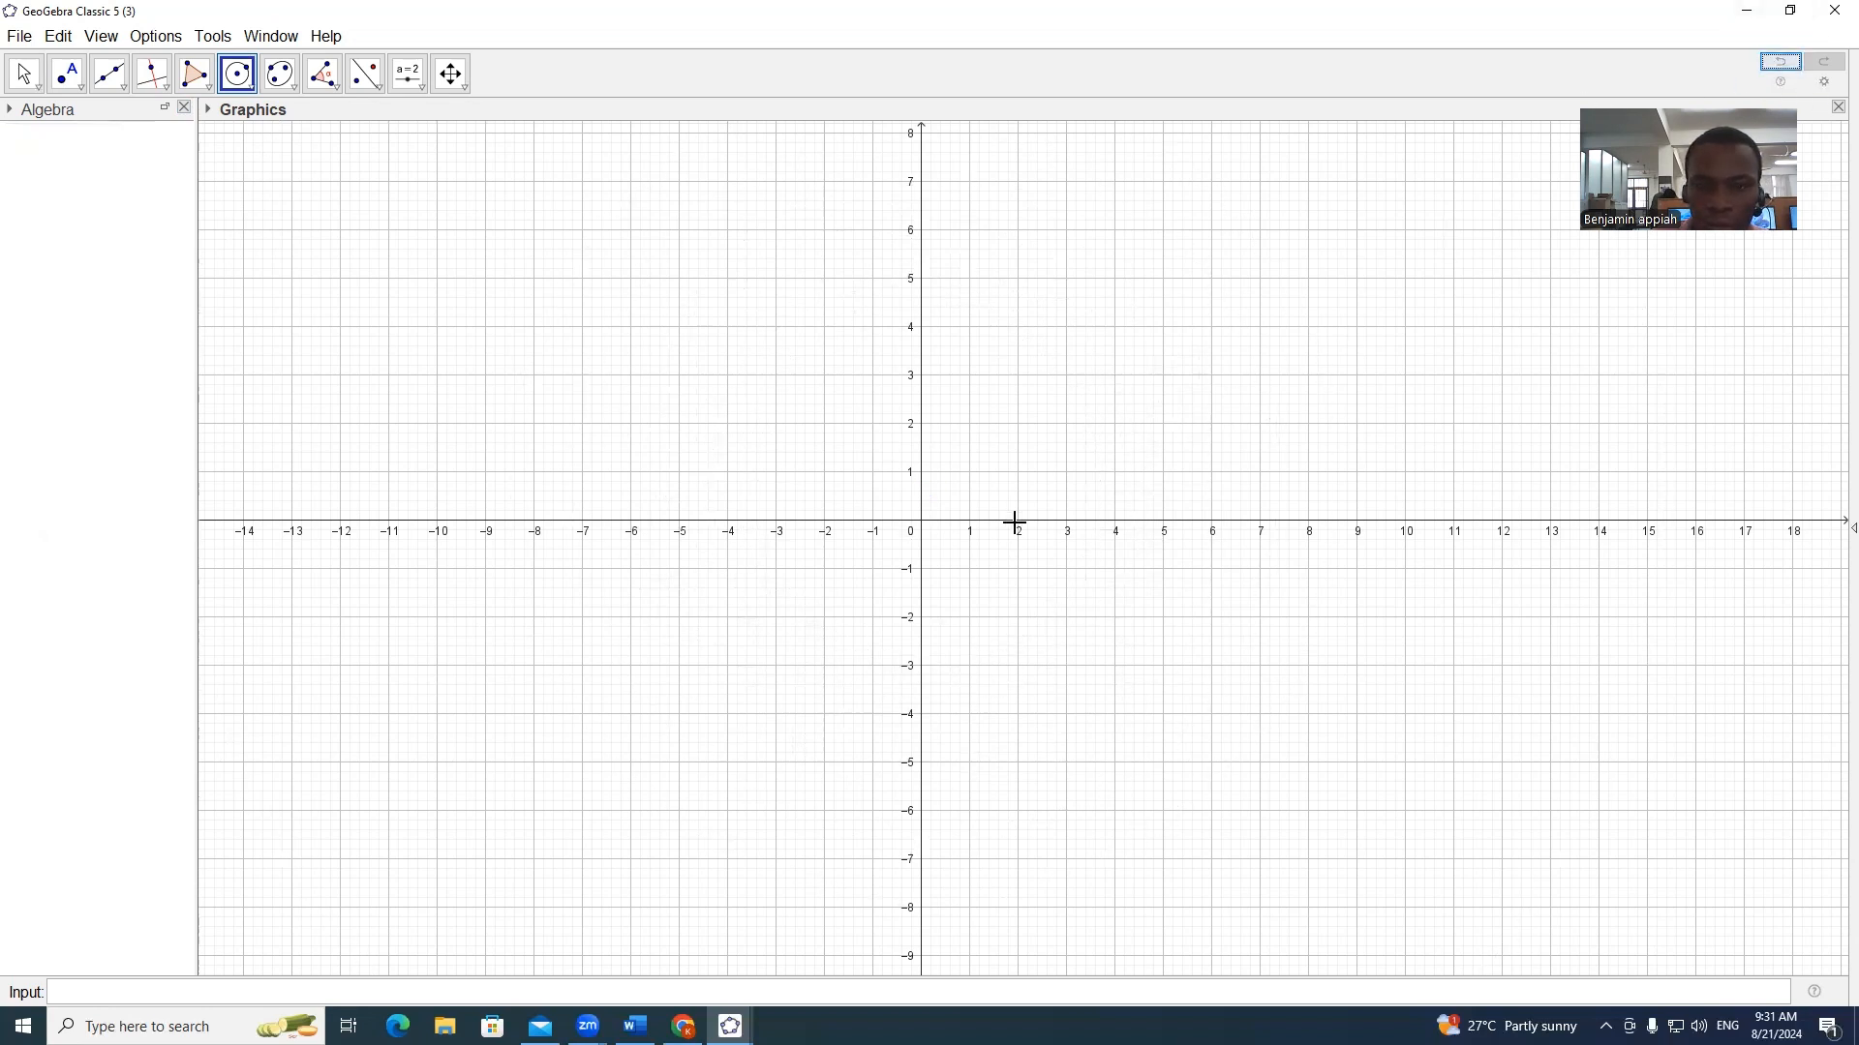
Step: Show the style bar of the graphics view and hide both its grid and its axes
click(210, 111)
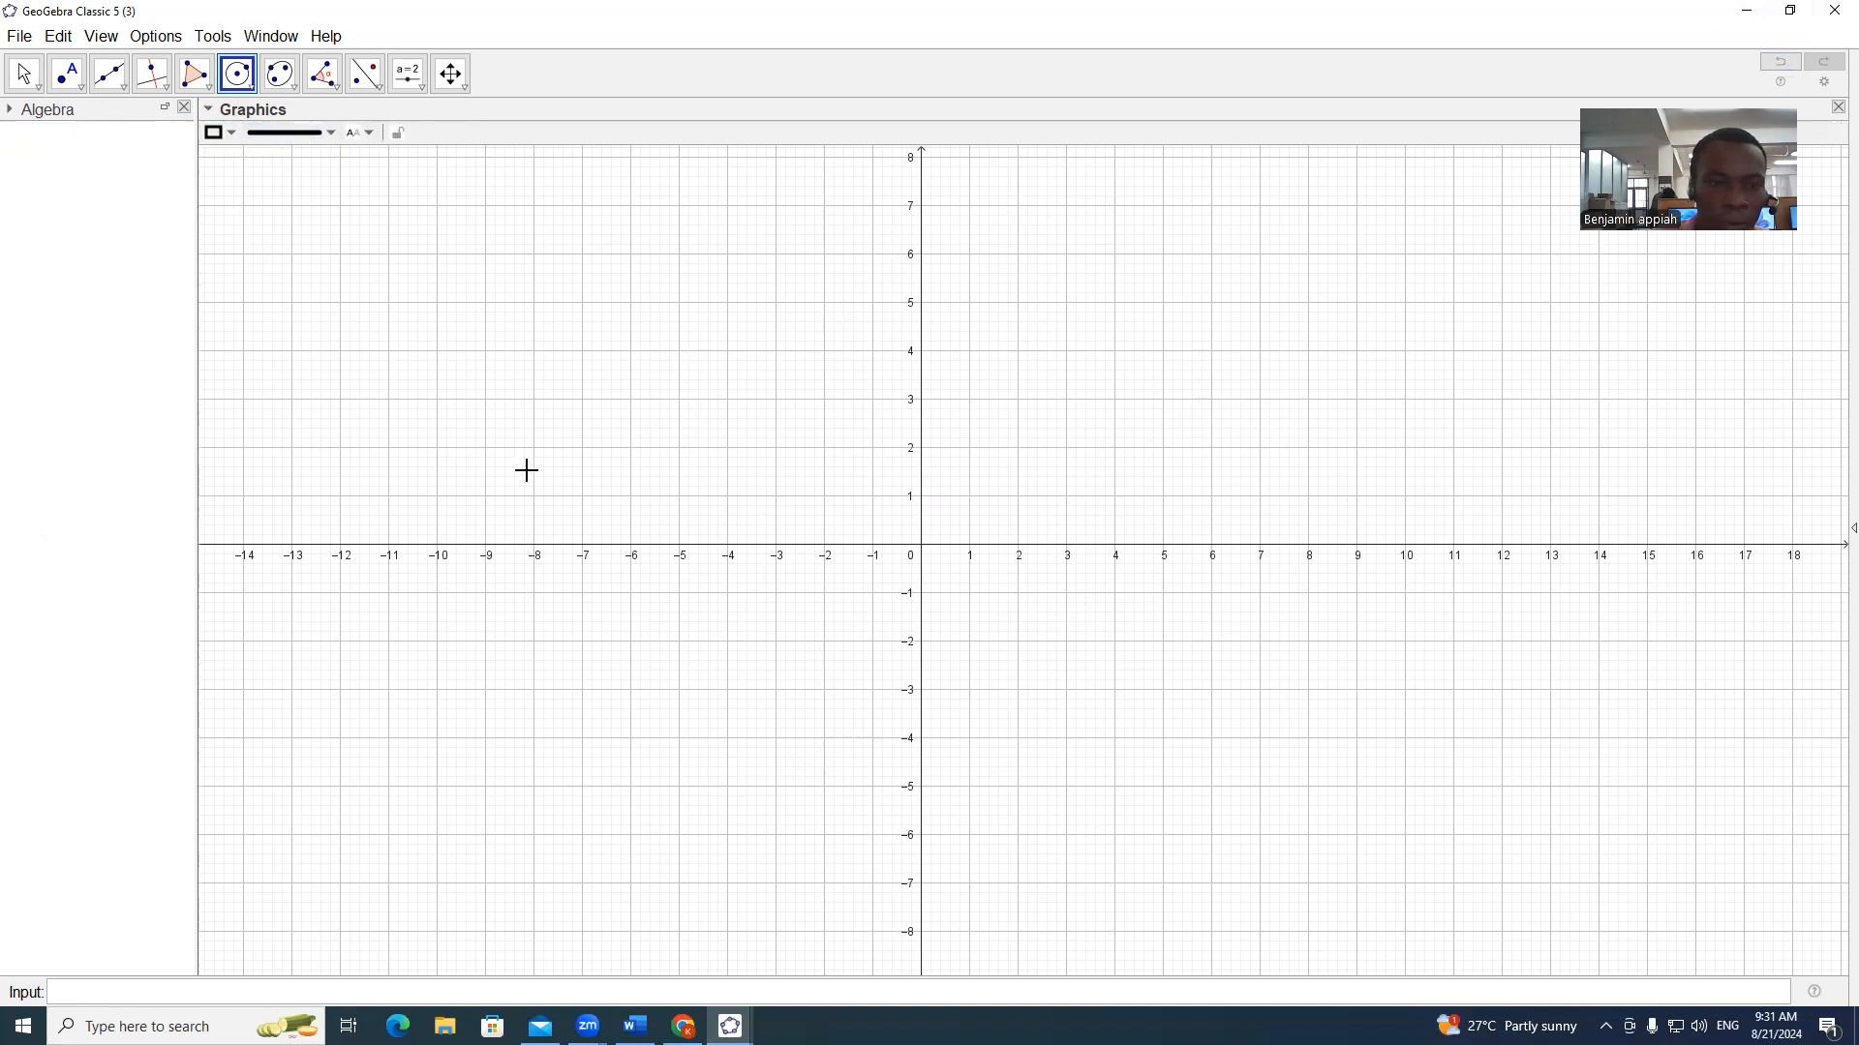
right_click(537, 503)
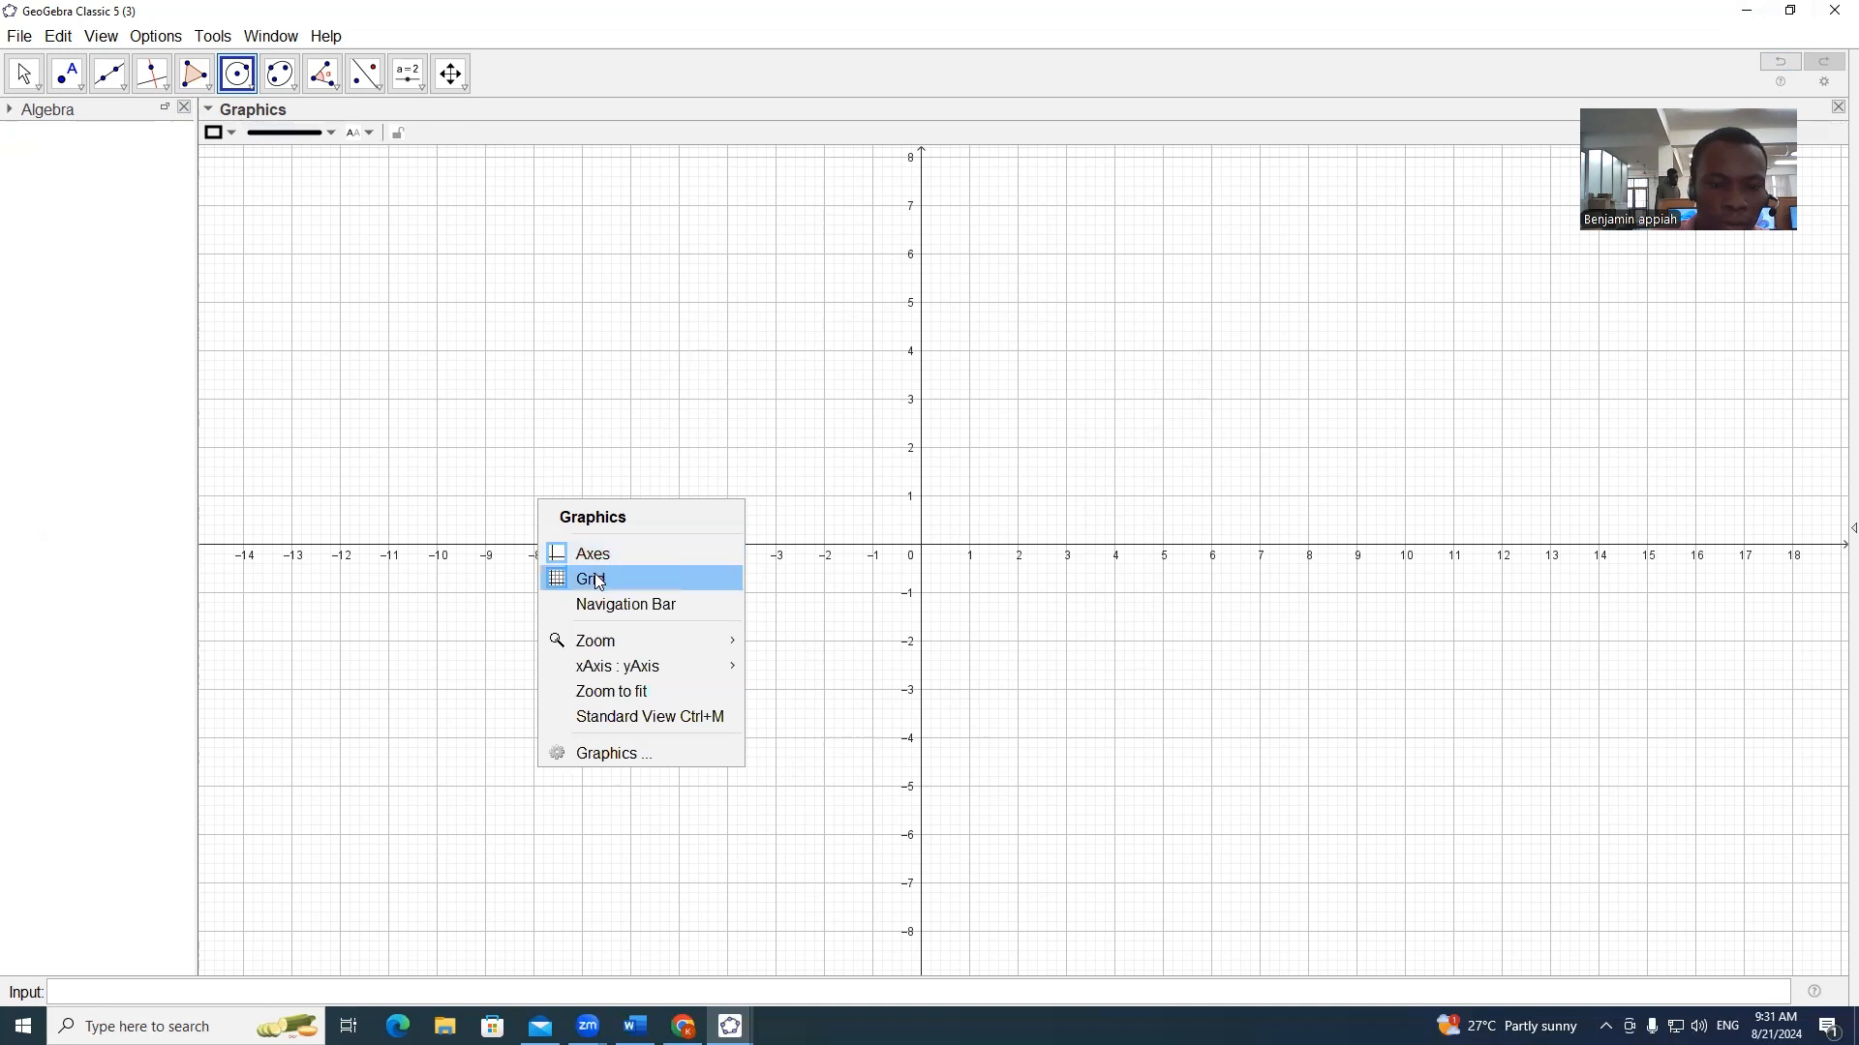
click(598, 581)
right_click(581, 491)
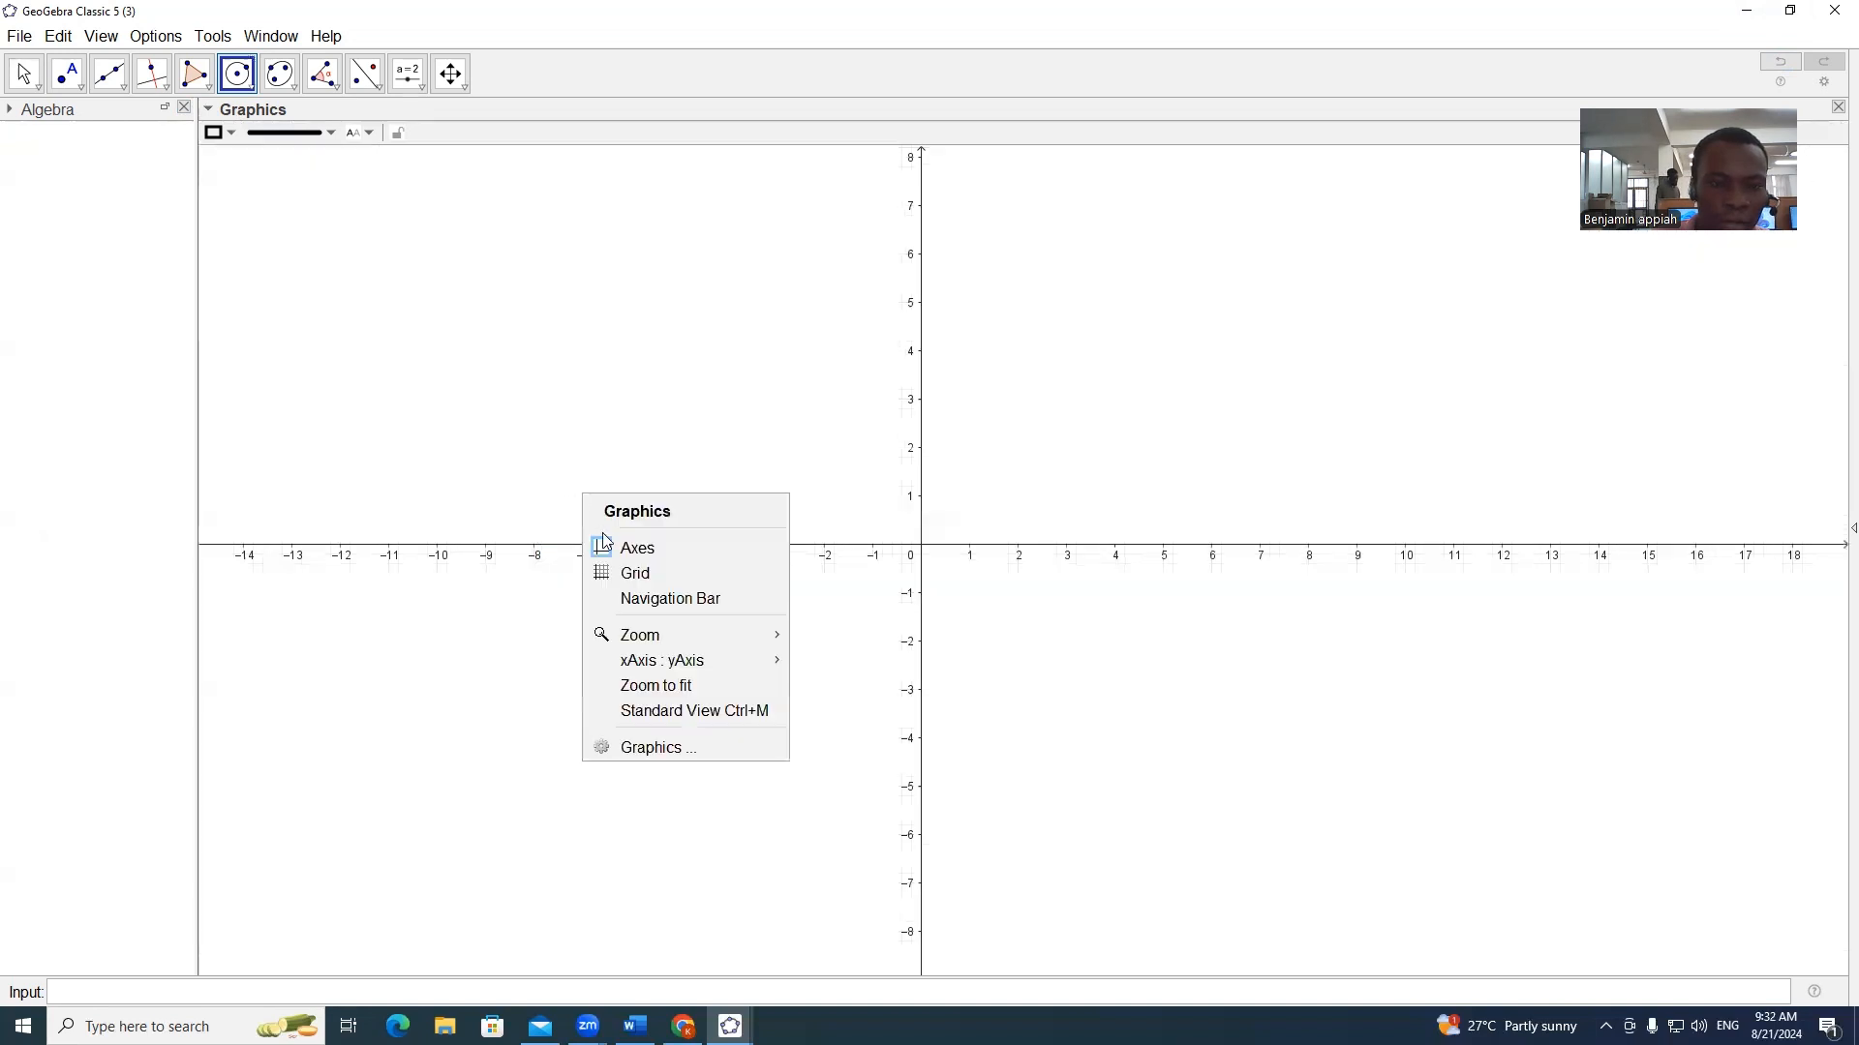
click(624, 546)
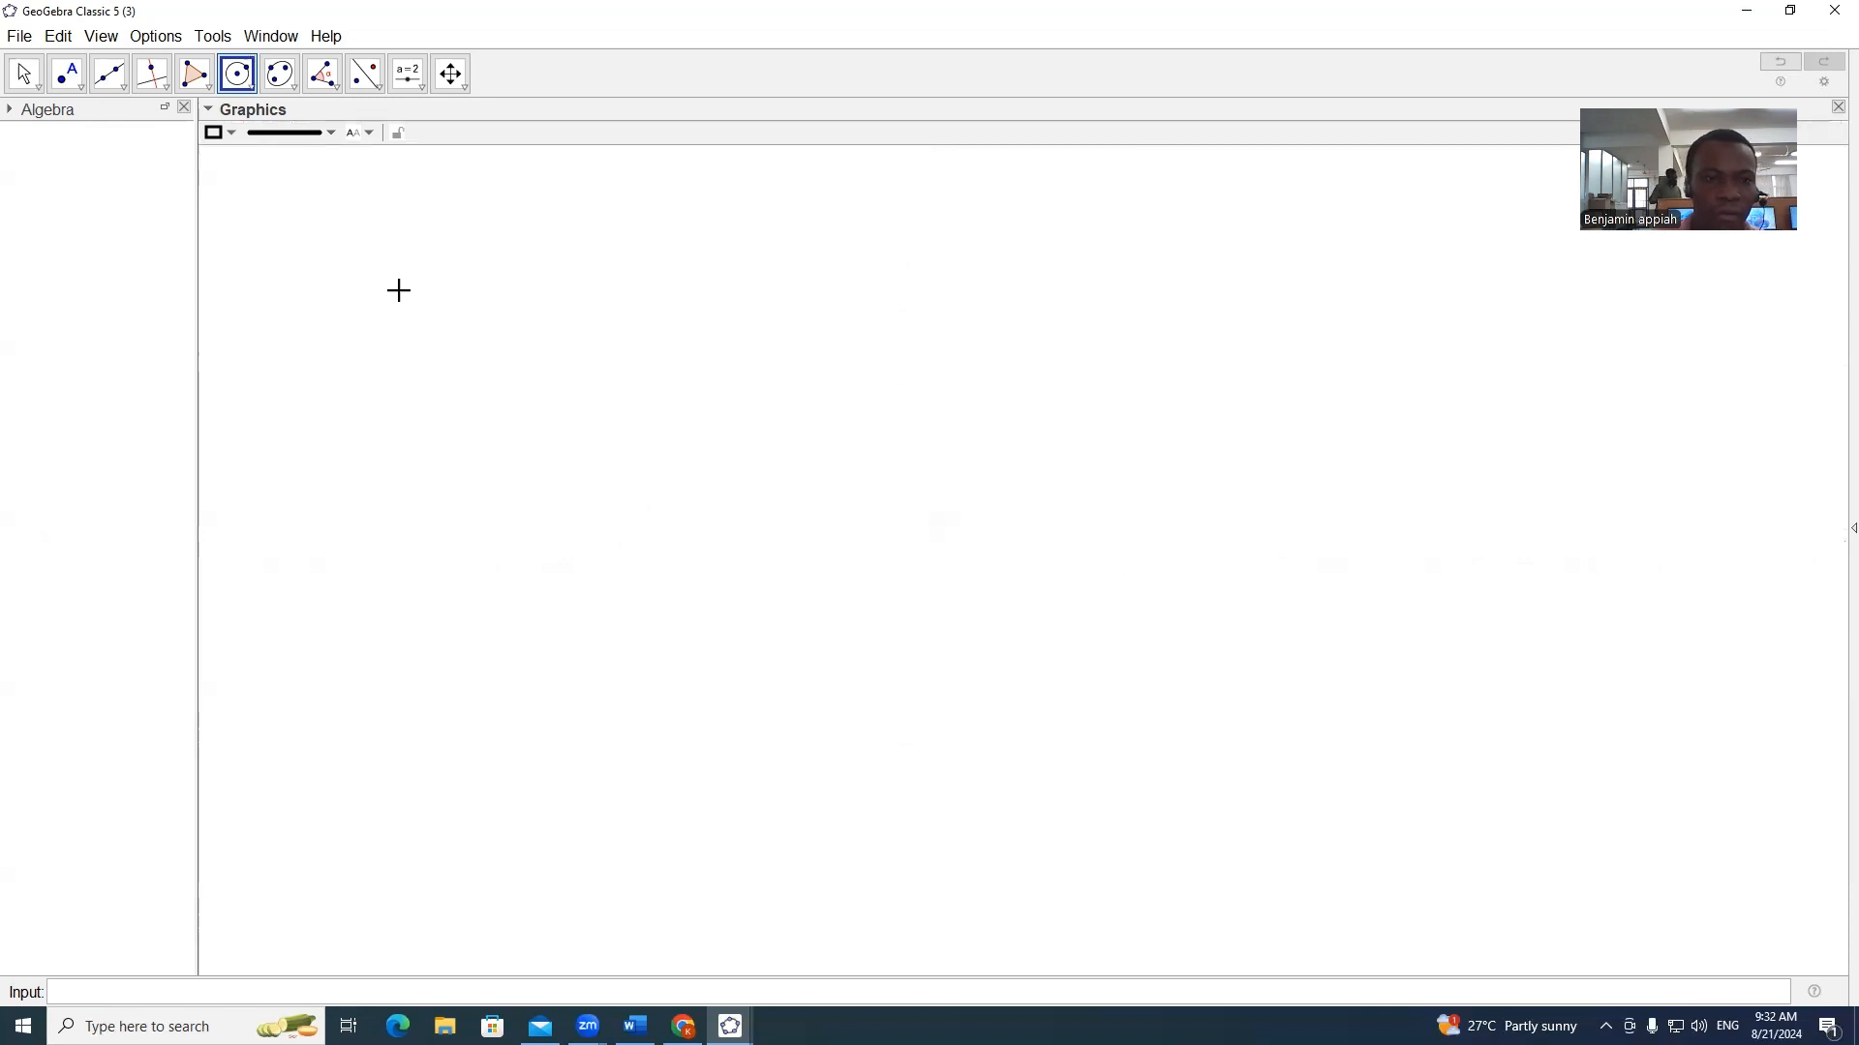
Step: Draw a circle centred at about (-2, 1.9) through a second point at about (2.4, 0.4)
click(289, 85)
click(254, 87)
drag(807, 460, 891, 510)
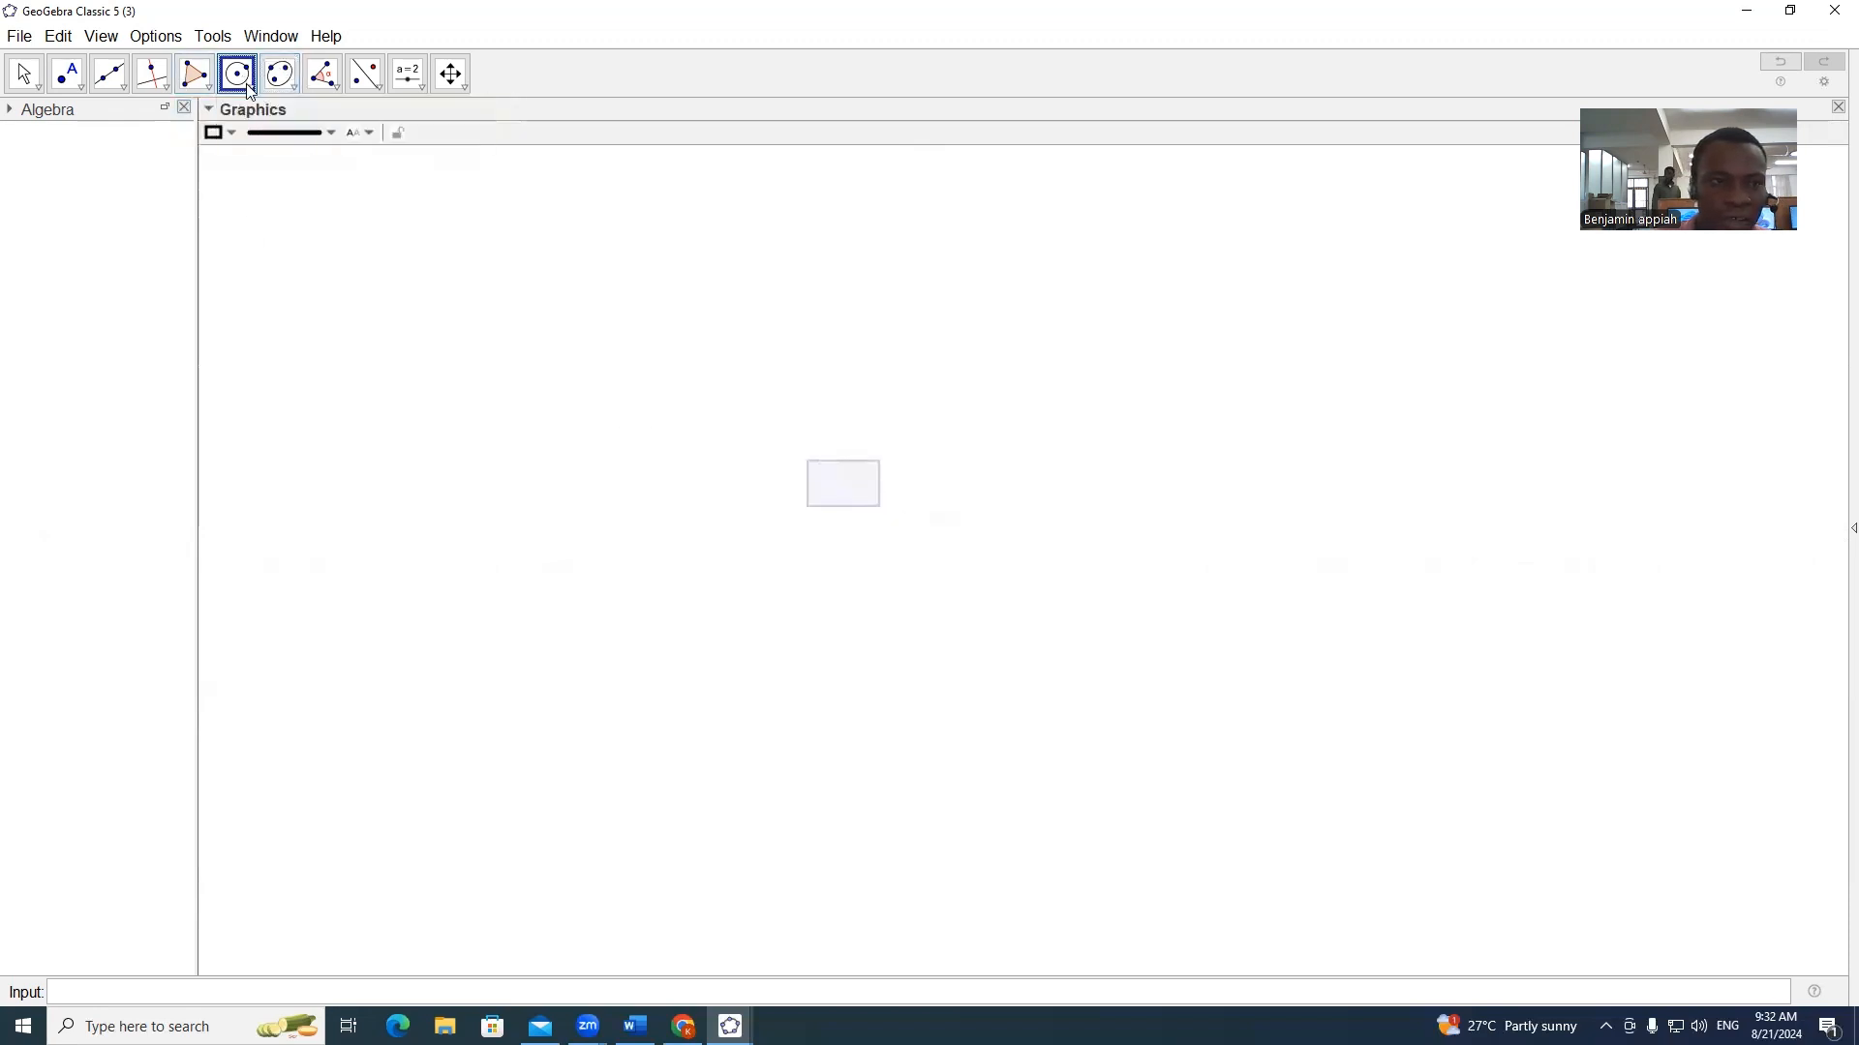
click(289, 86)
mouse_move(242, 85)
click(261, 116)
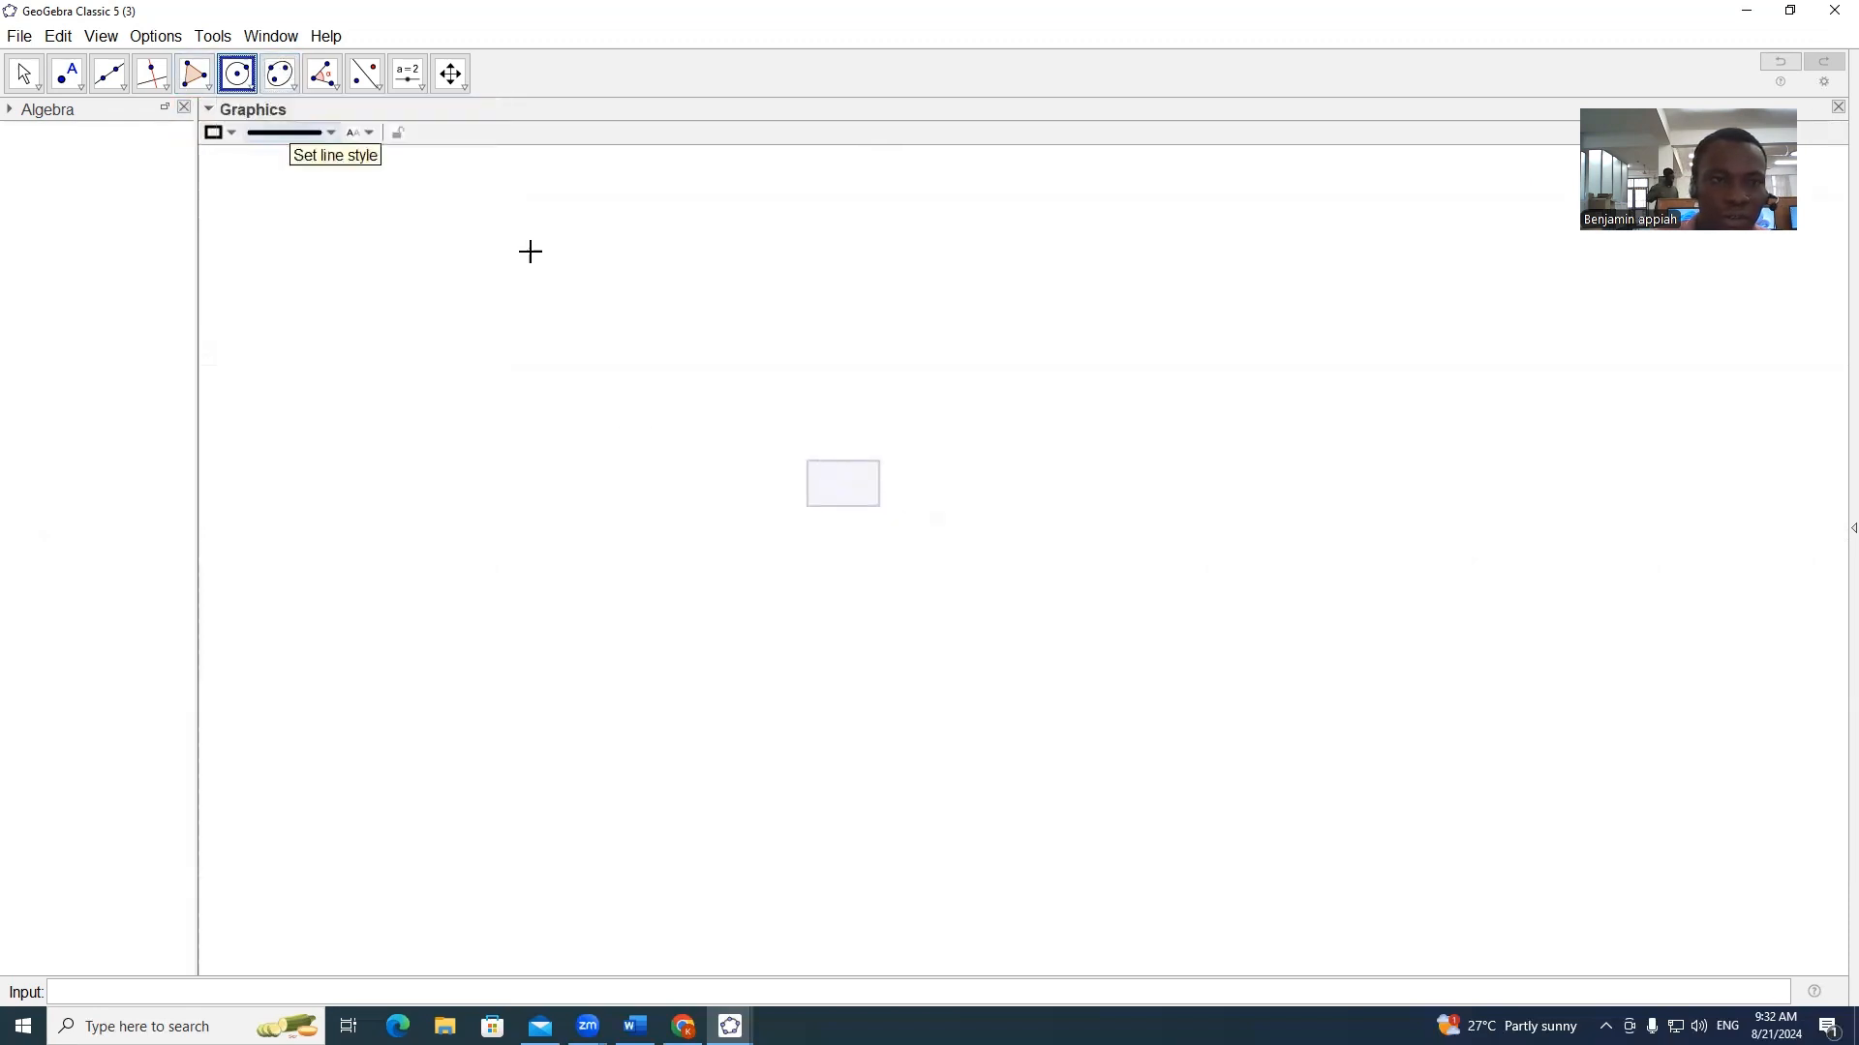
click(824, 452)
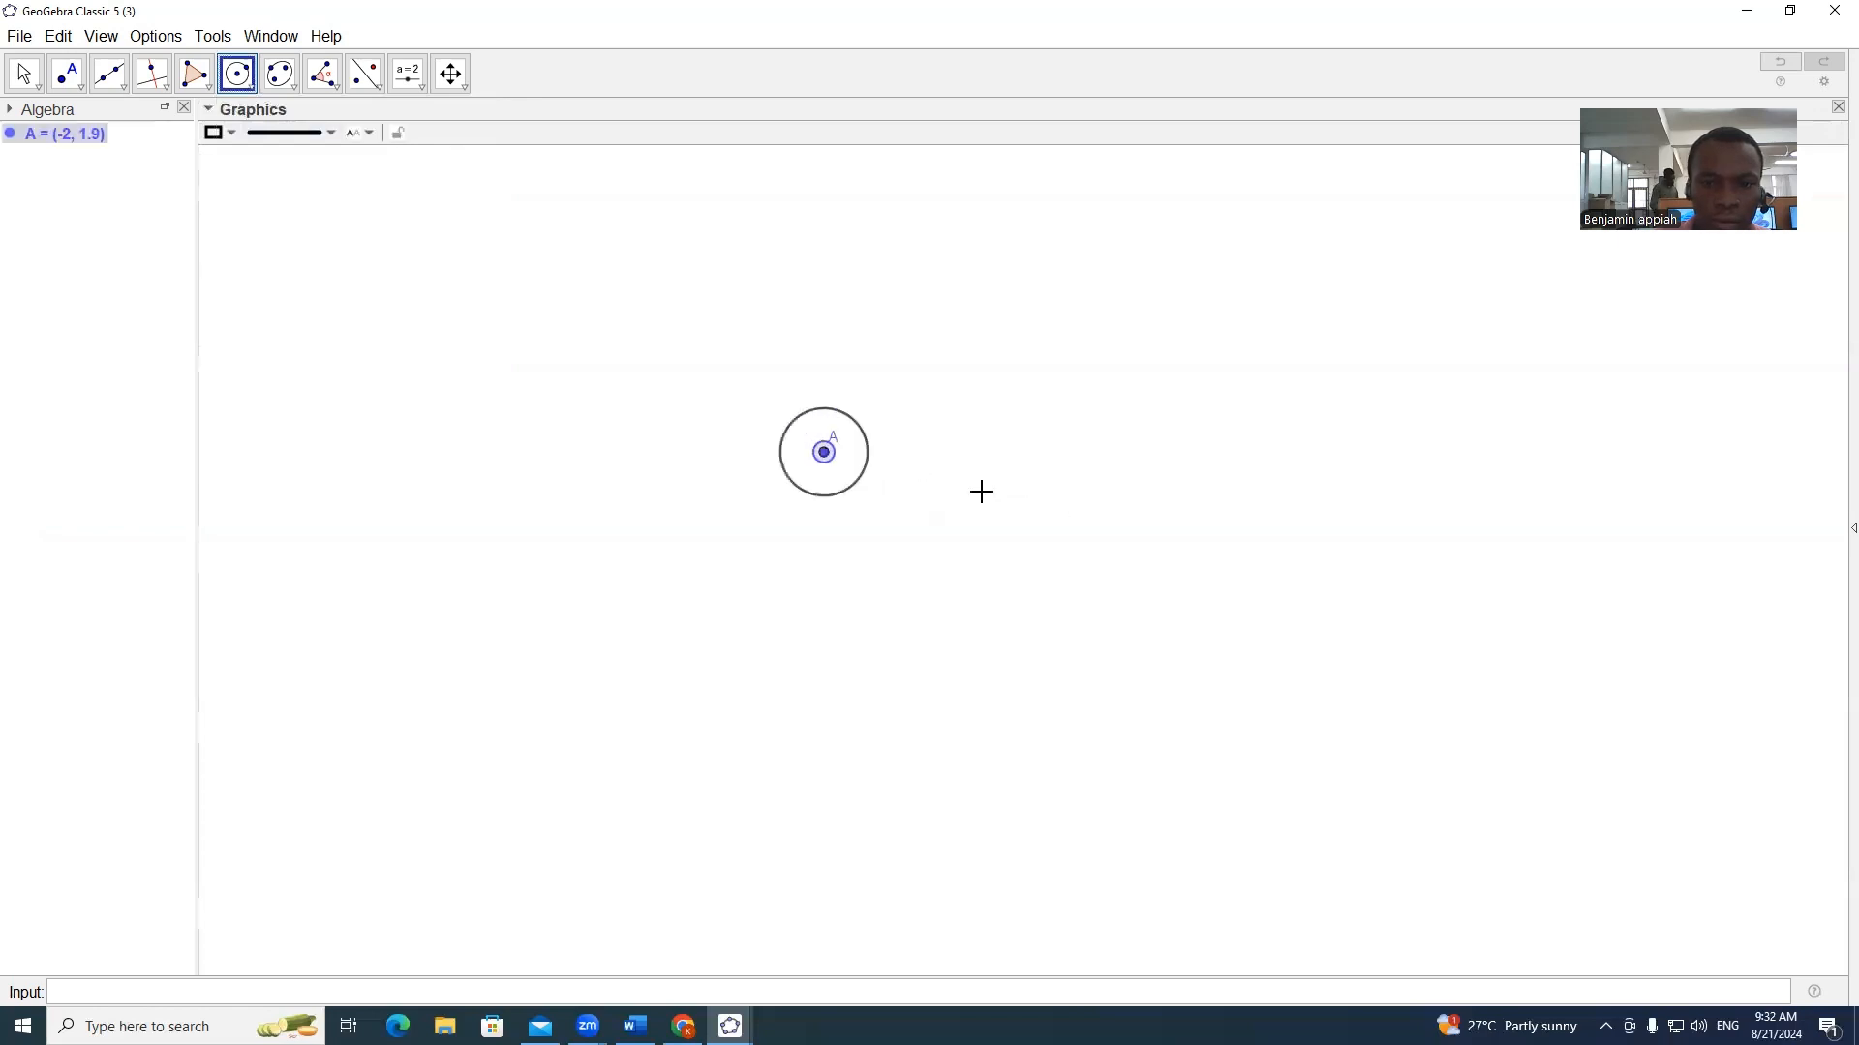
click(1037, 524)
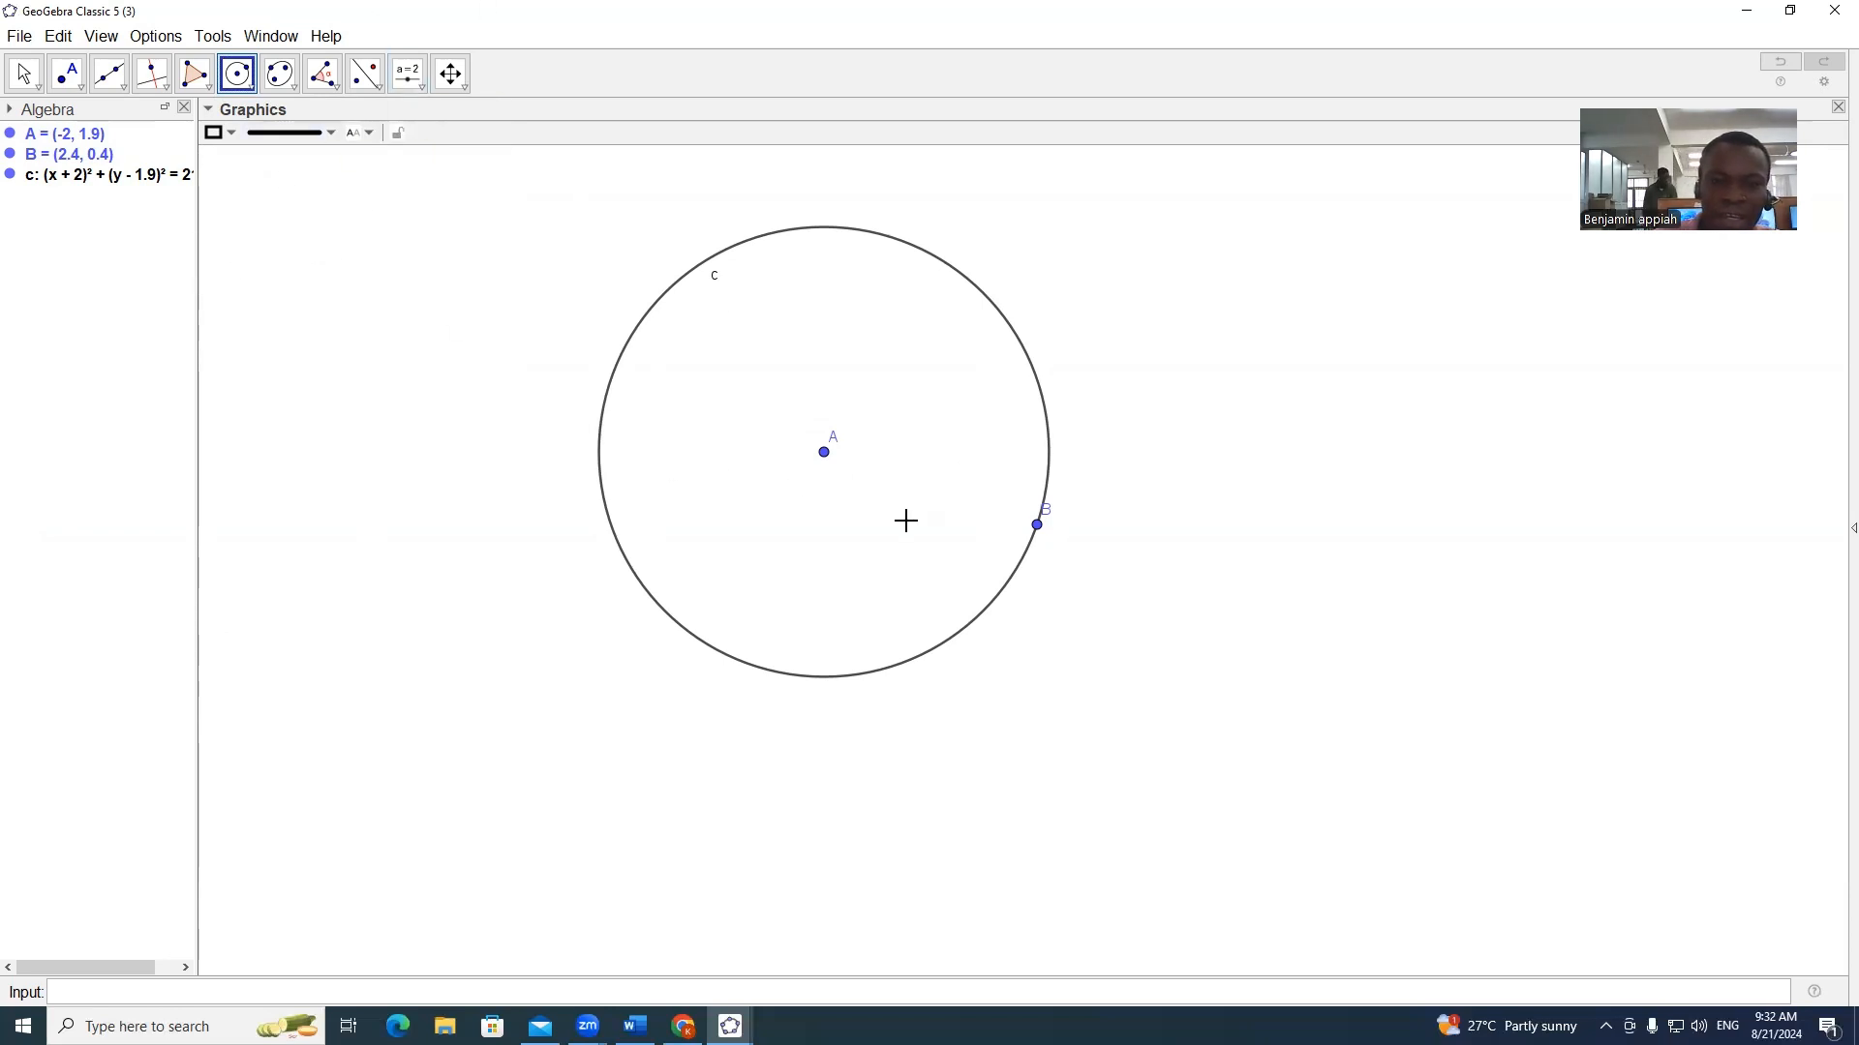
Step: Create an integer slider n with minimum 3 and maximum 10 in the empty area to the upper right of the circle
click(418, 96)
click(451, 116)
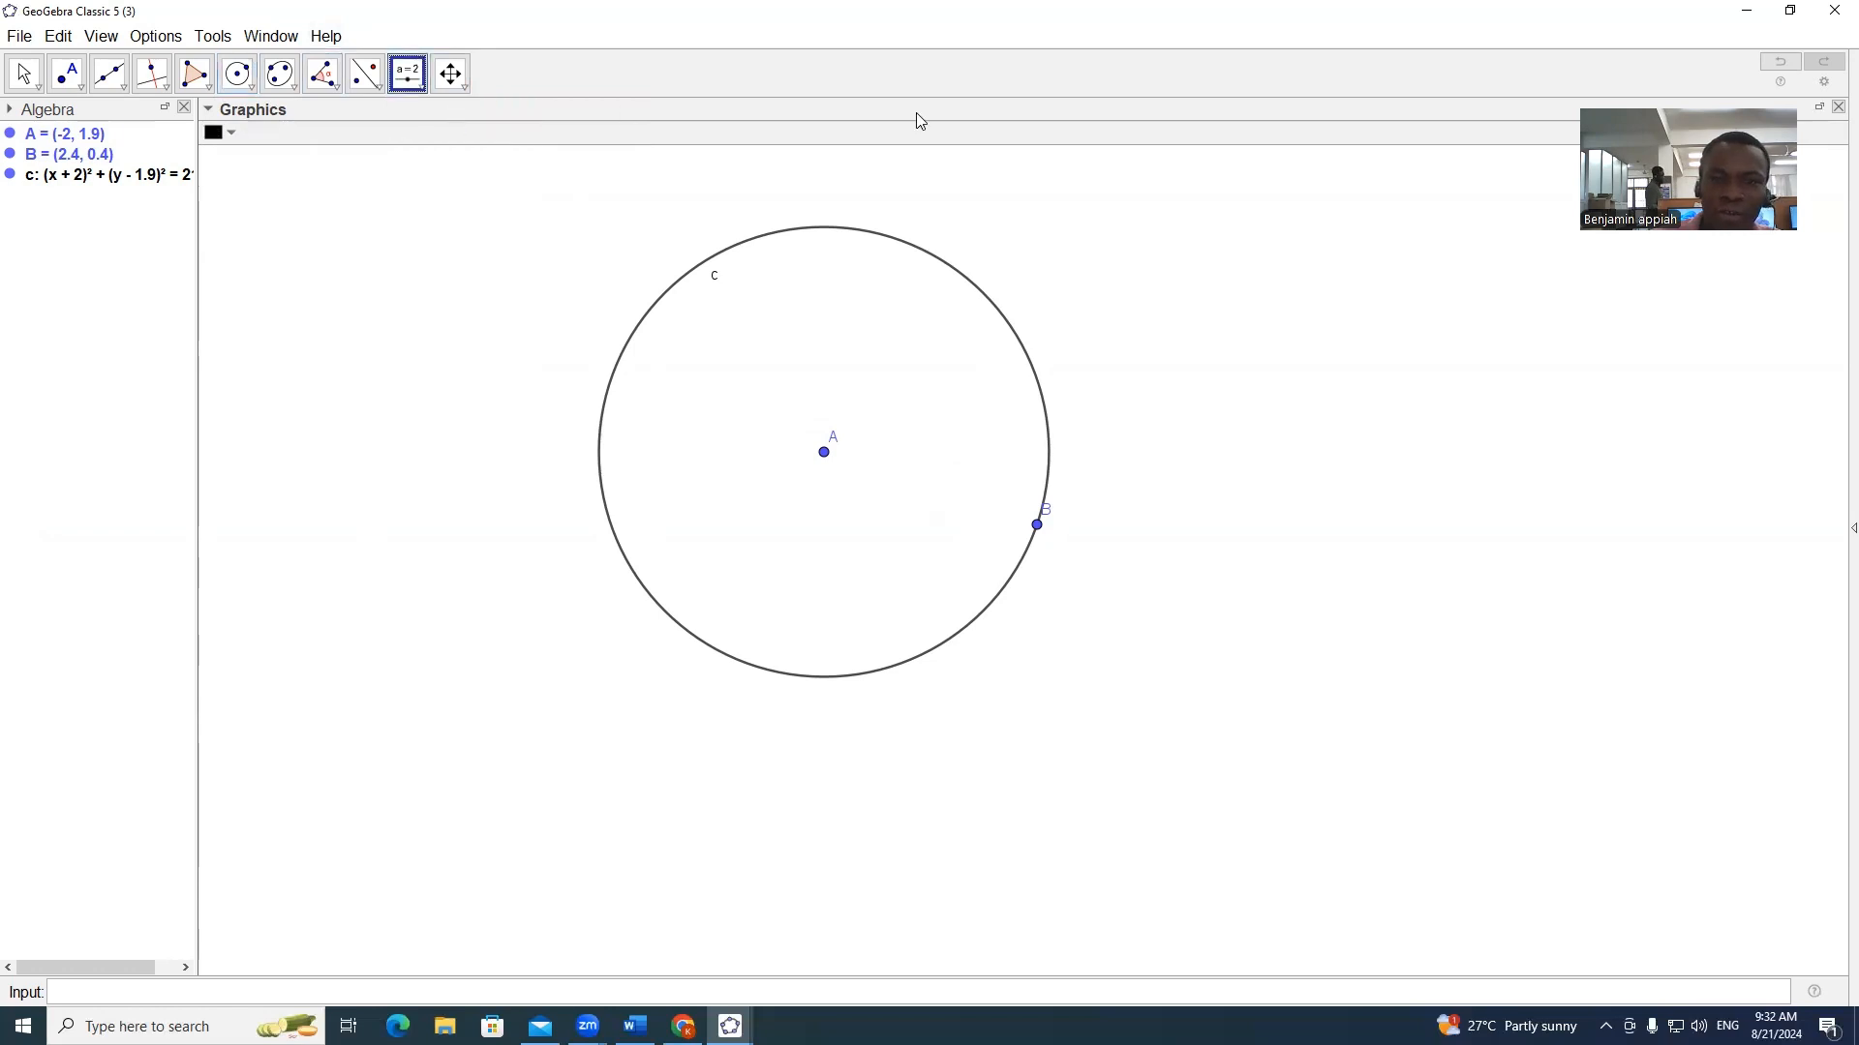
click(1228, 187)
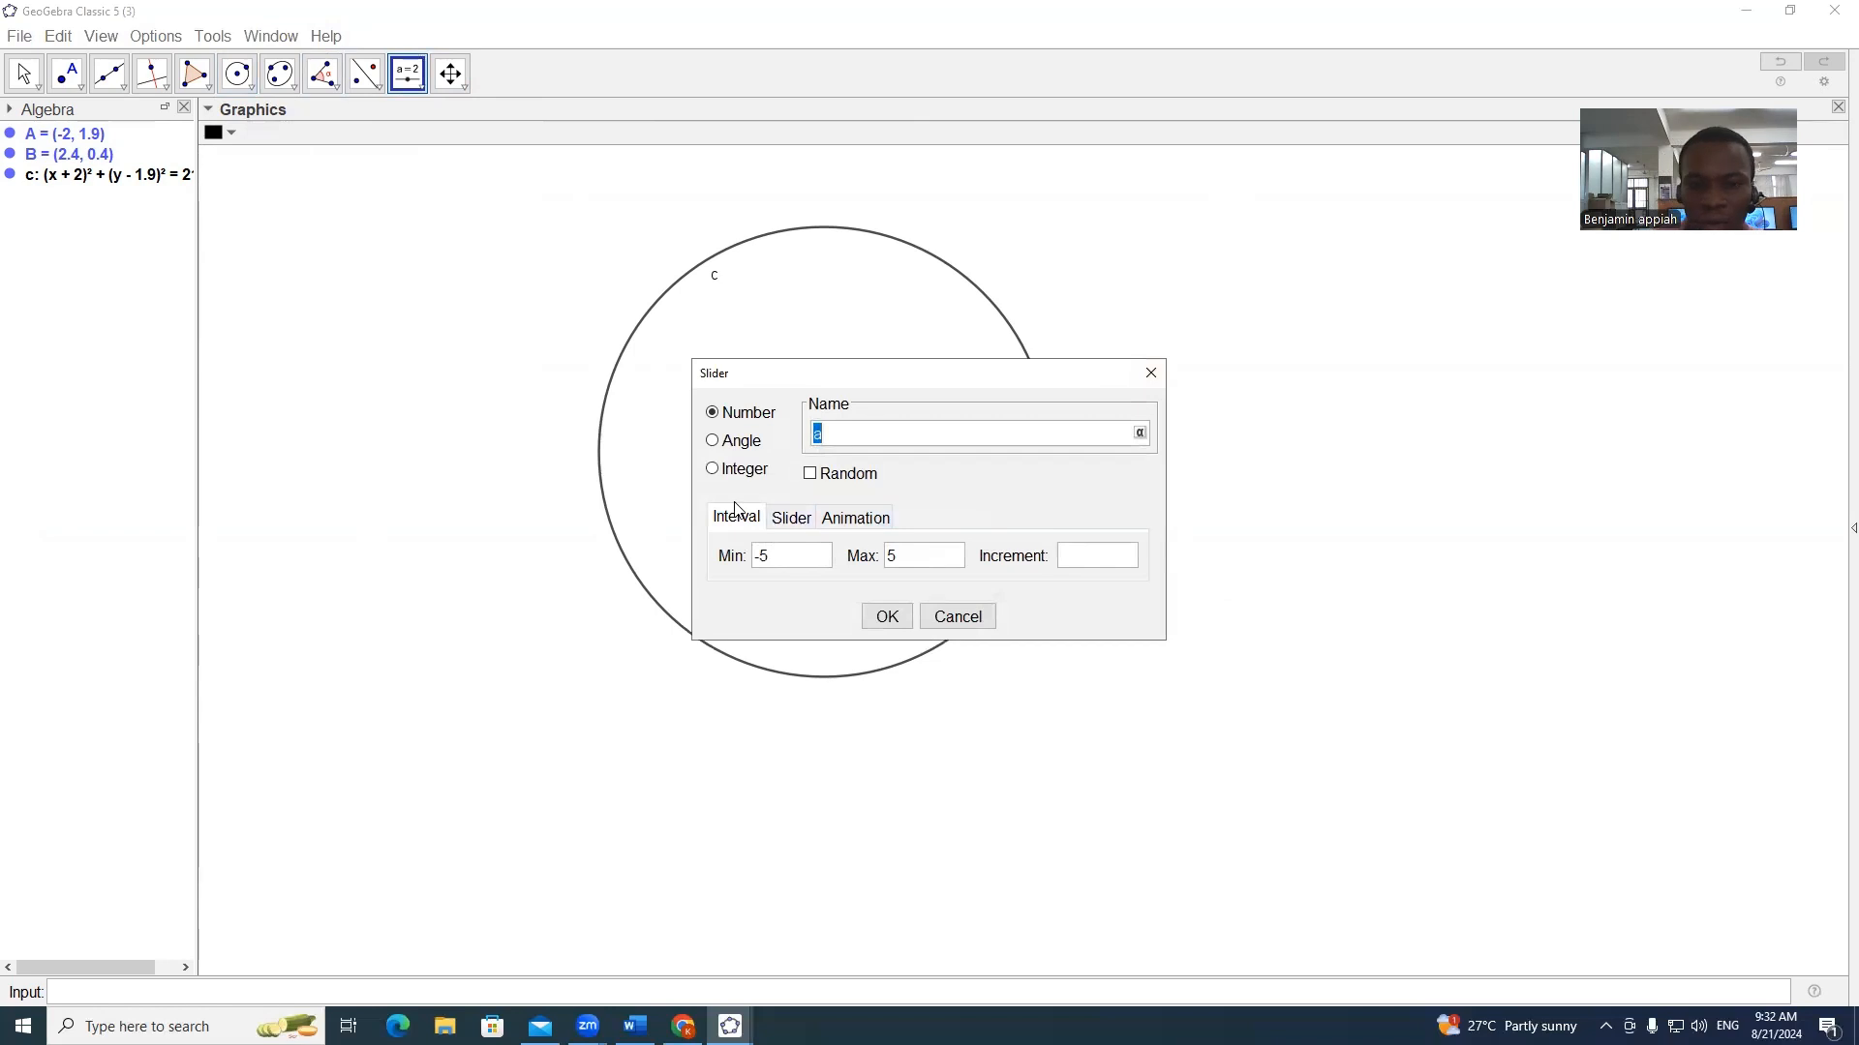
click(714, 471)
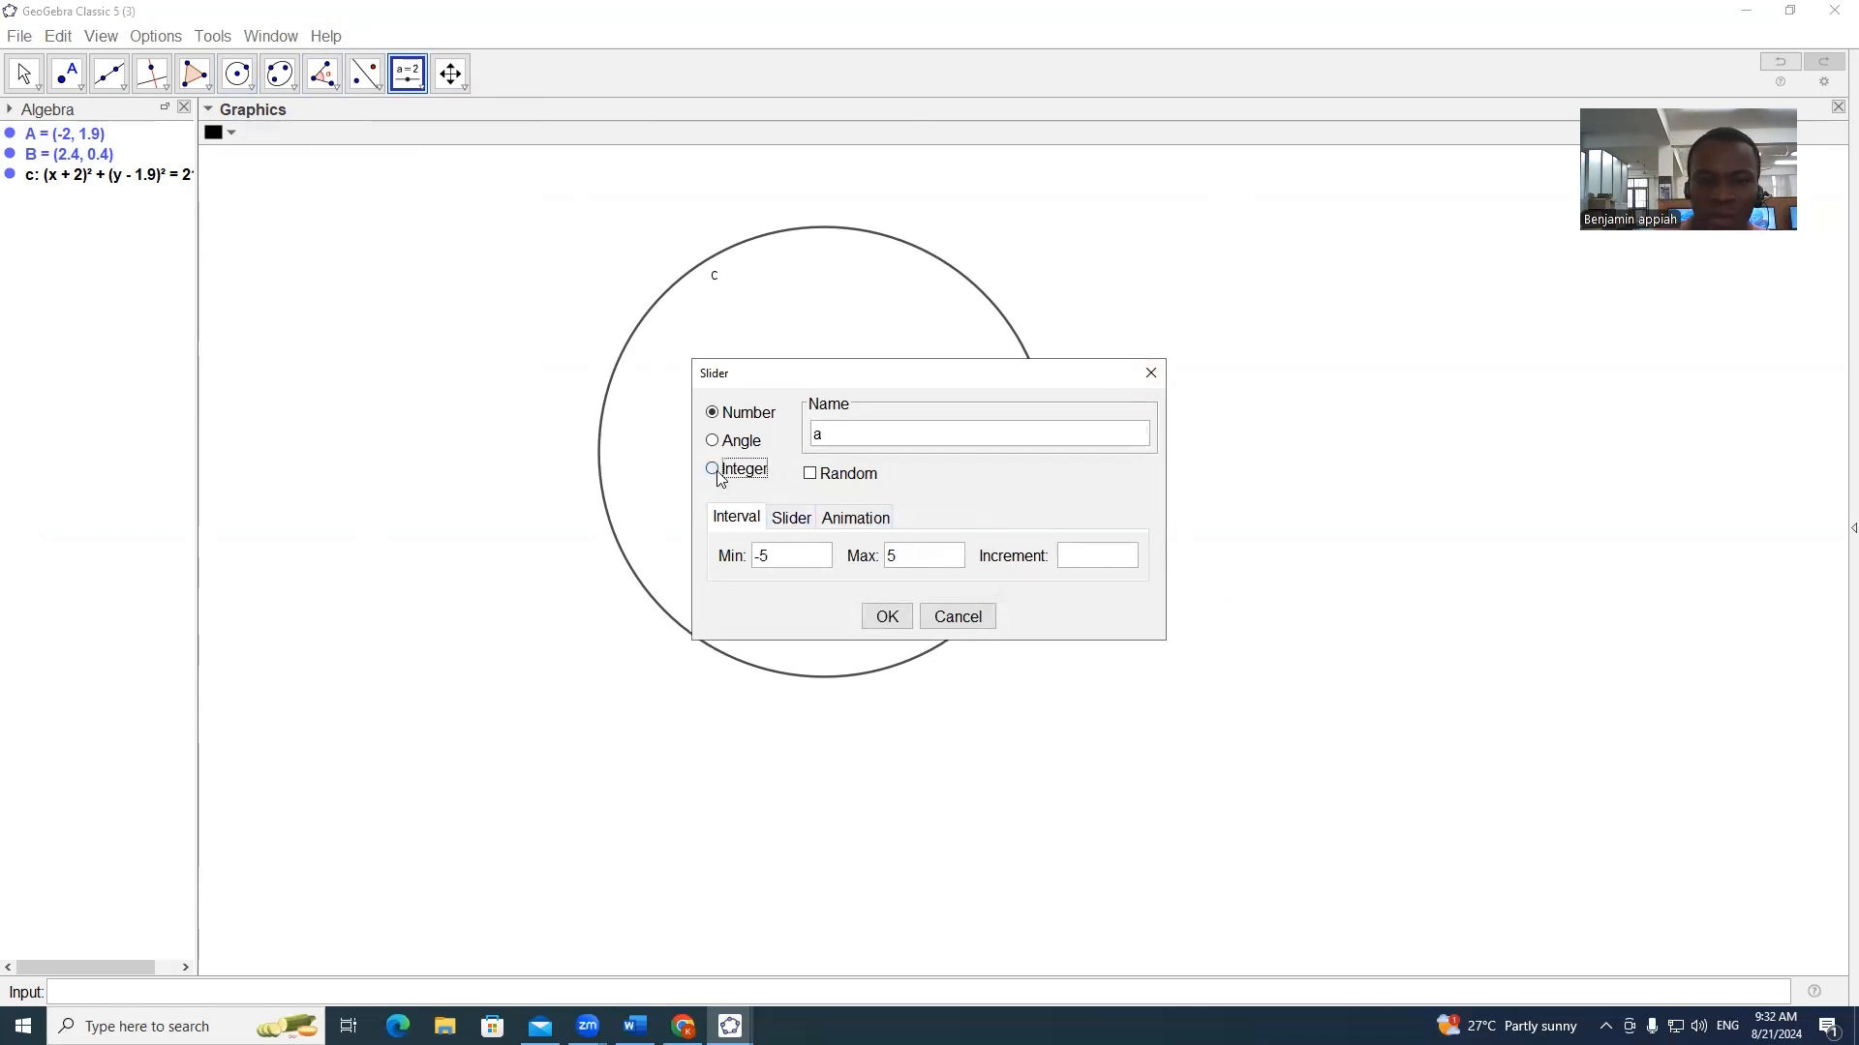
click(777, 557)
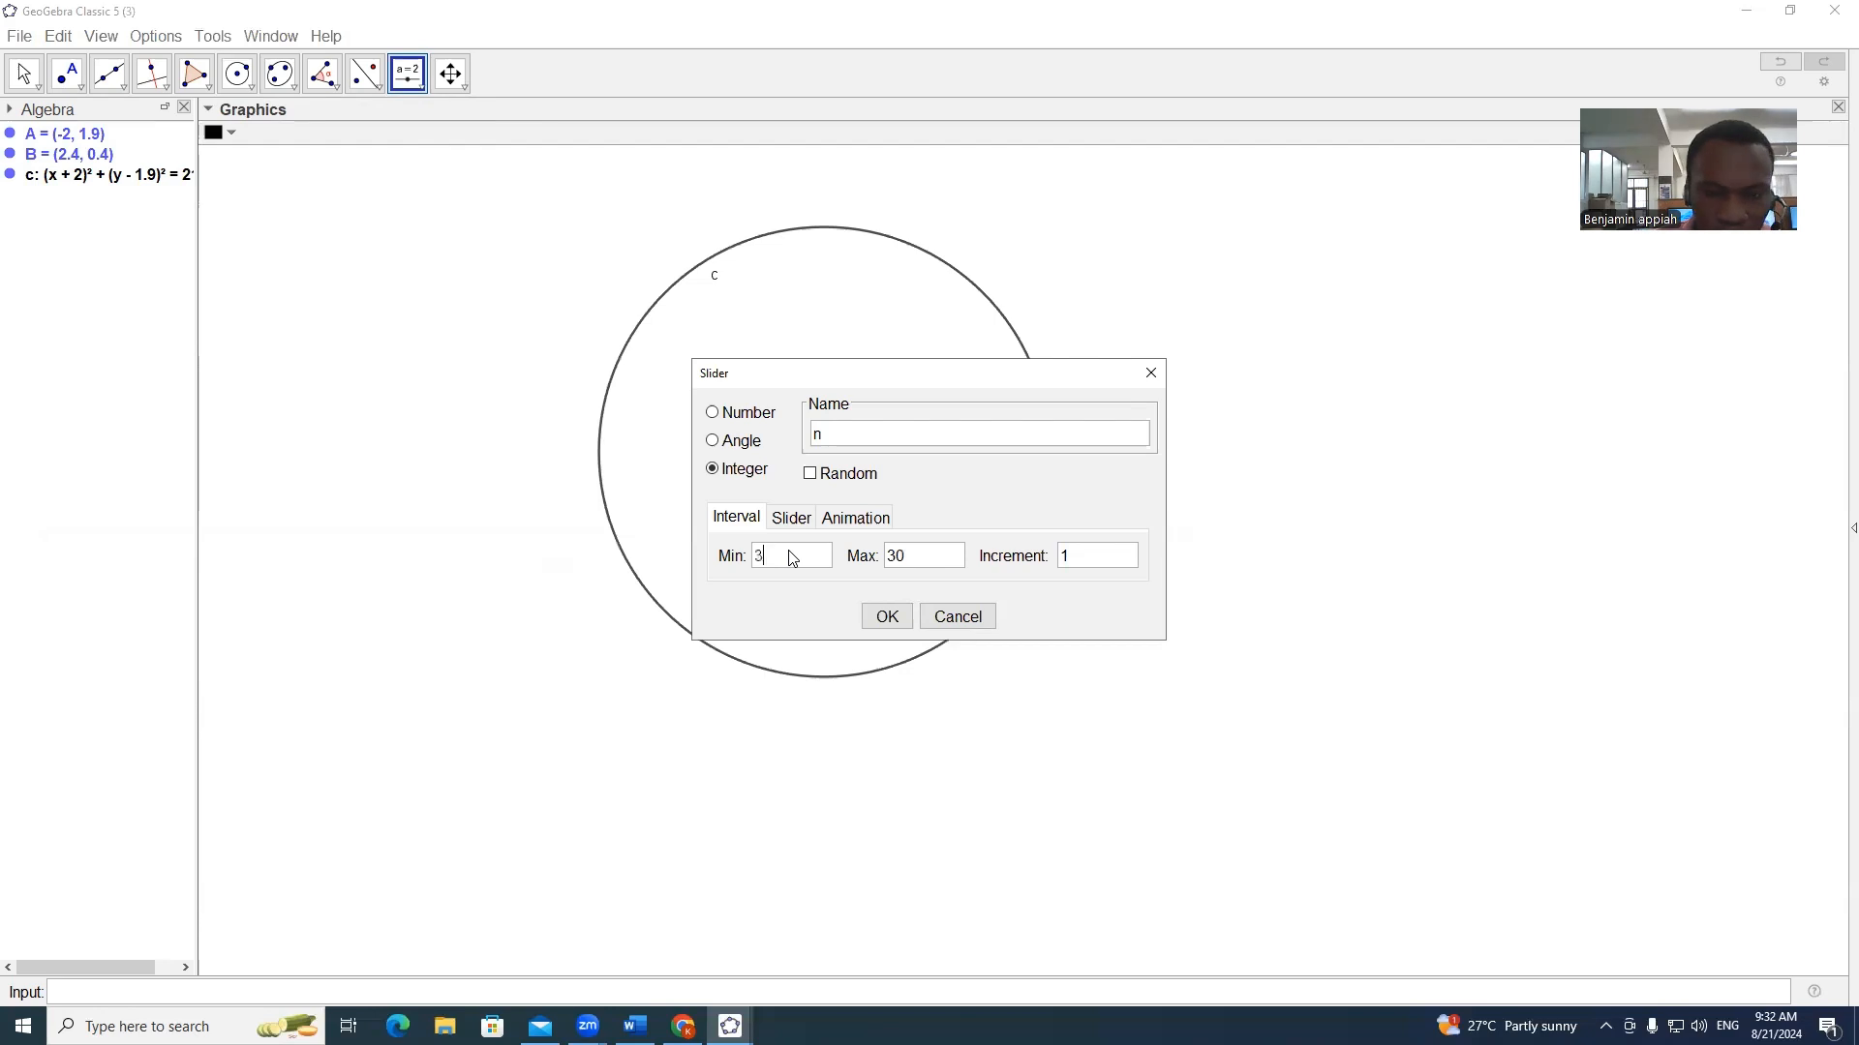
click(910, 555)
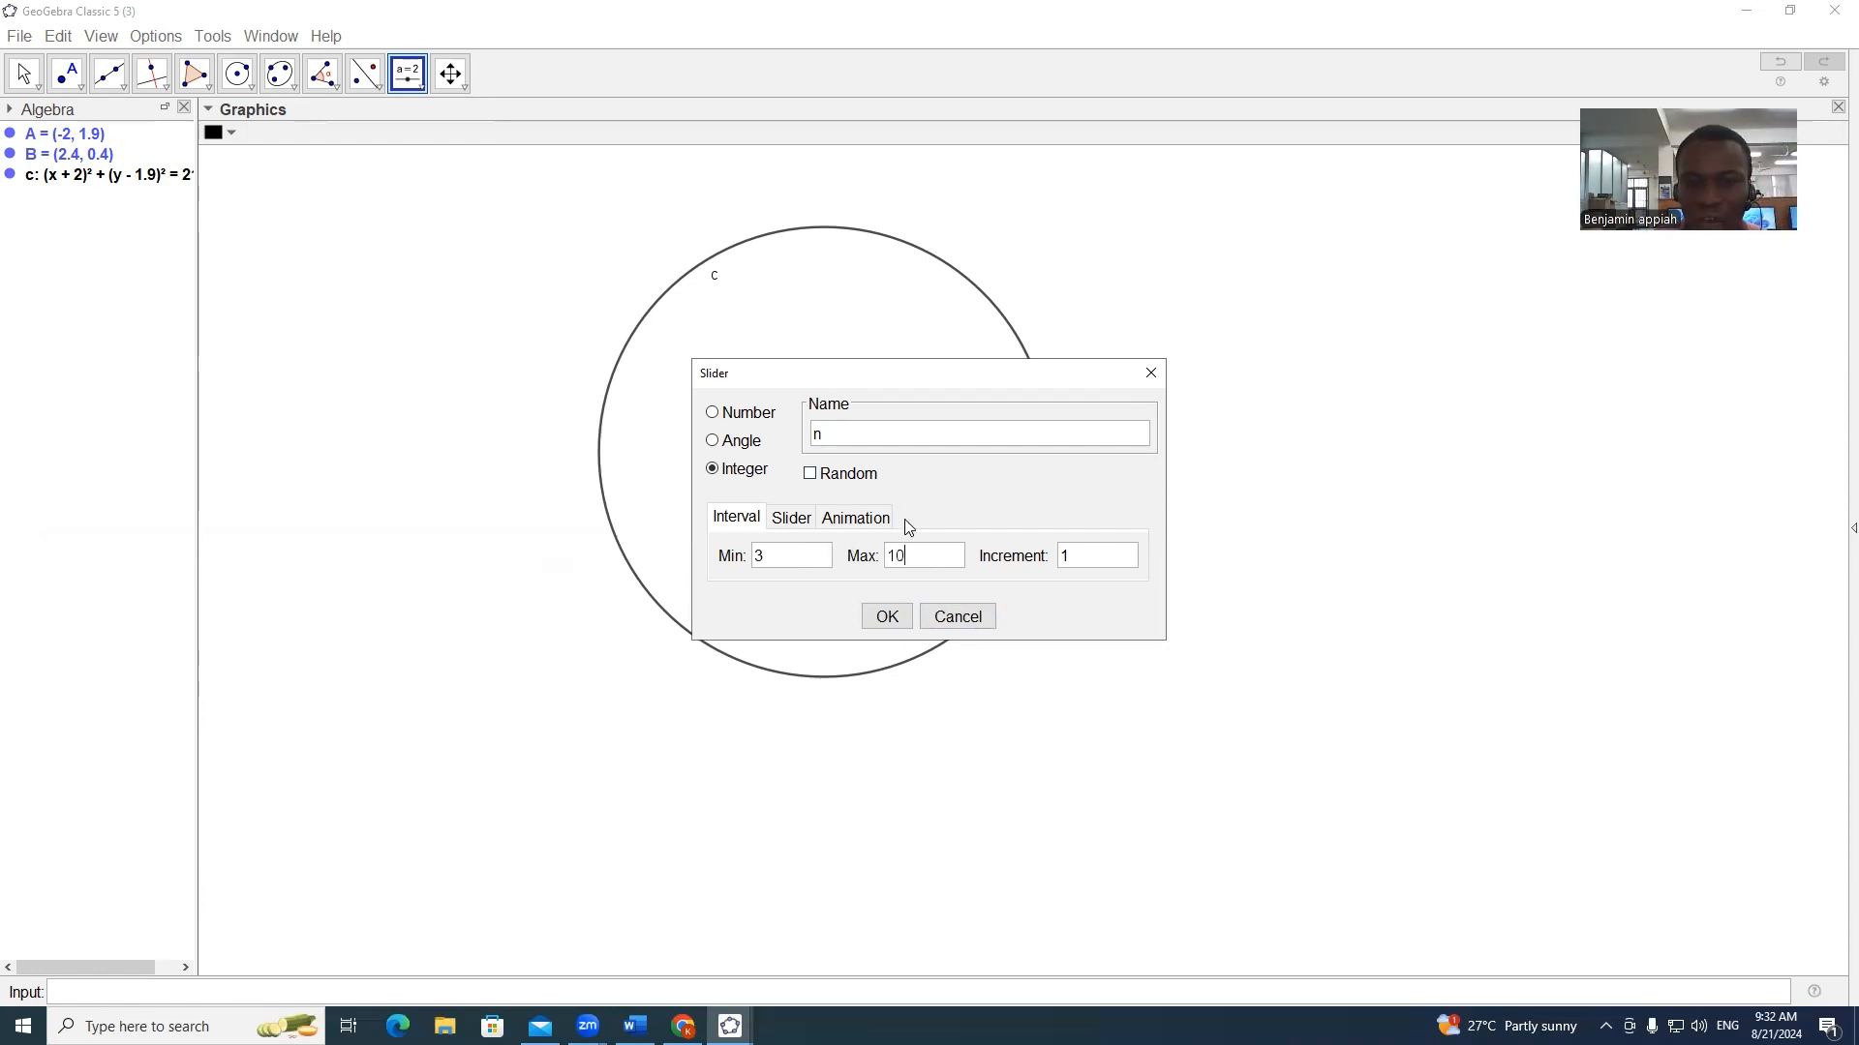
click(883, 614)
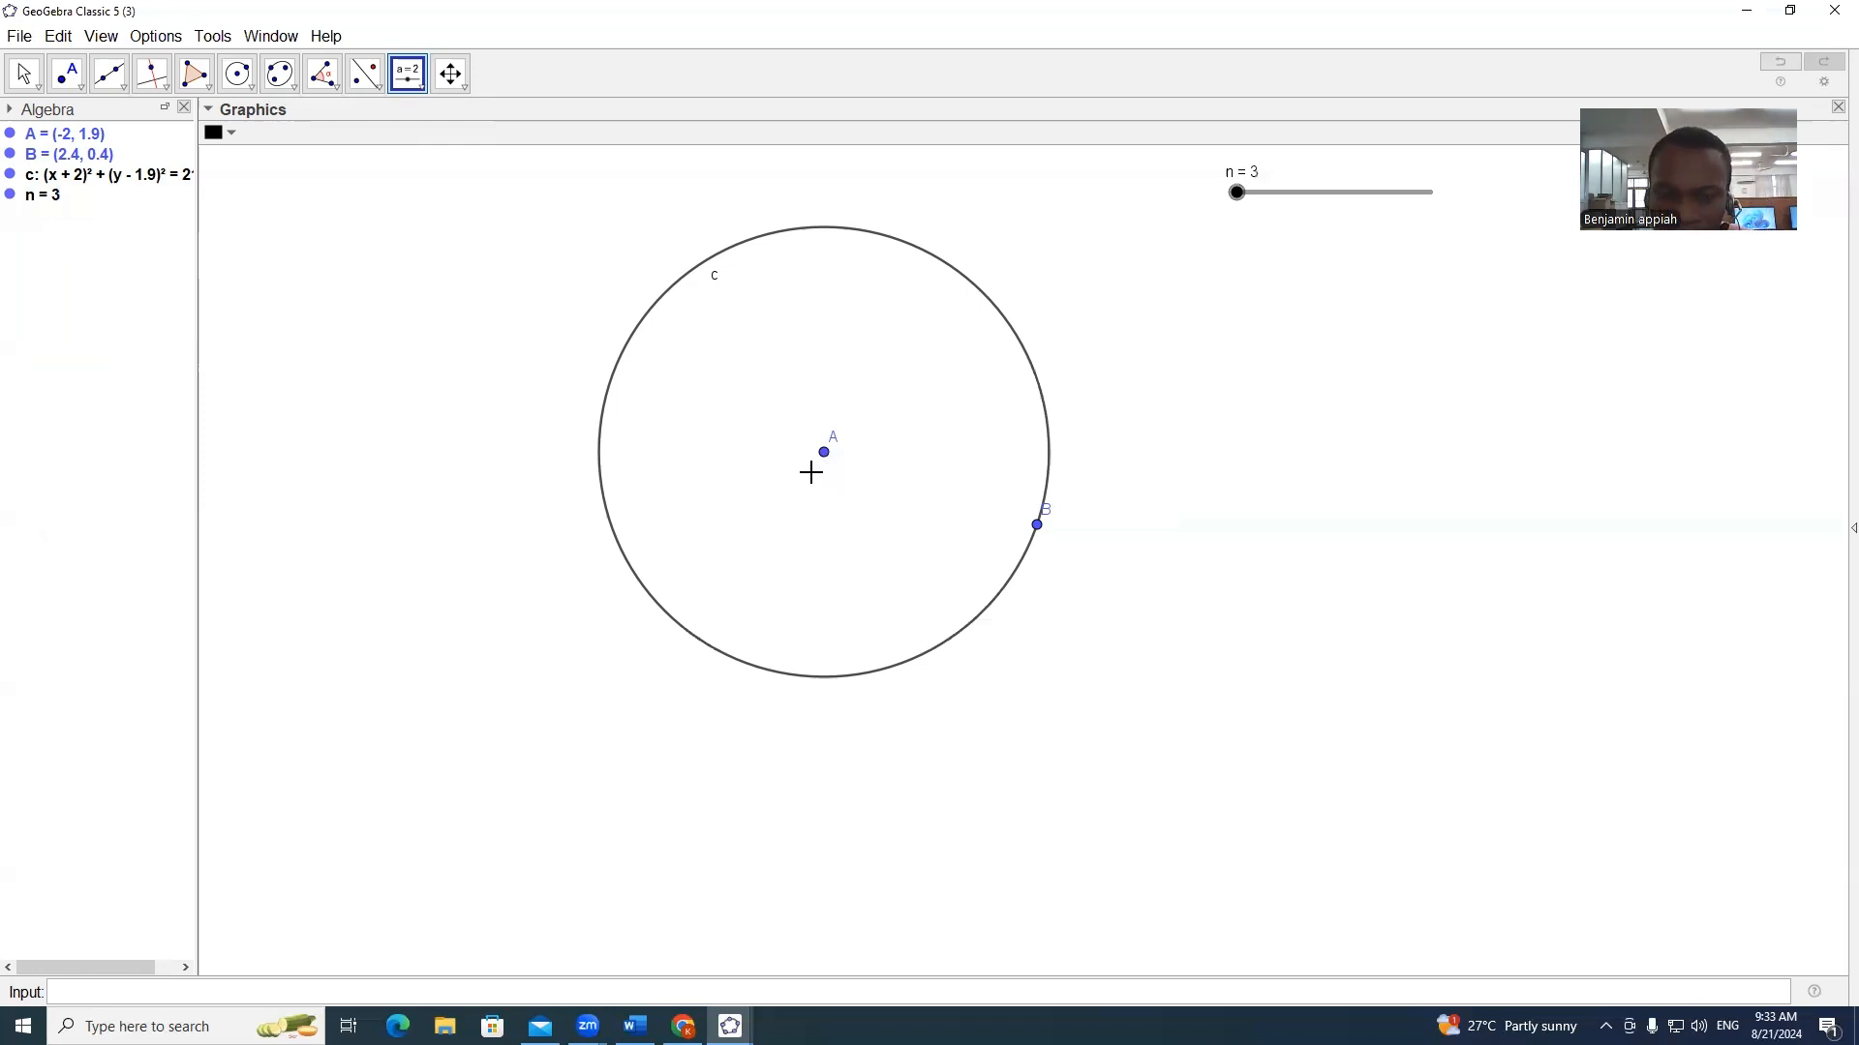
Step: Define the central angle as ca = 2*pi/n
click(680, 990)
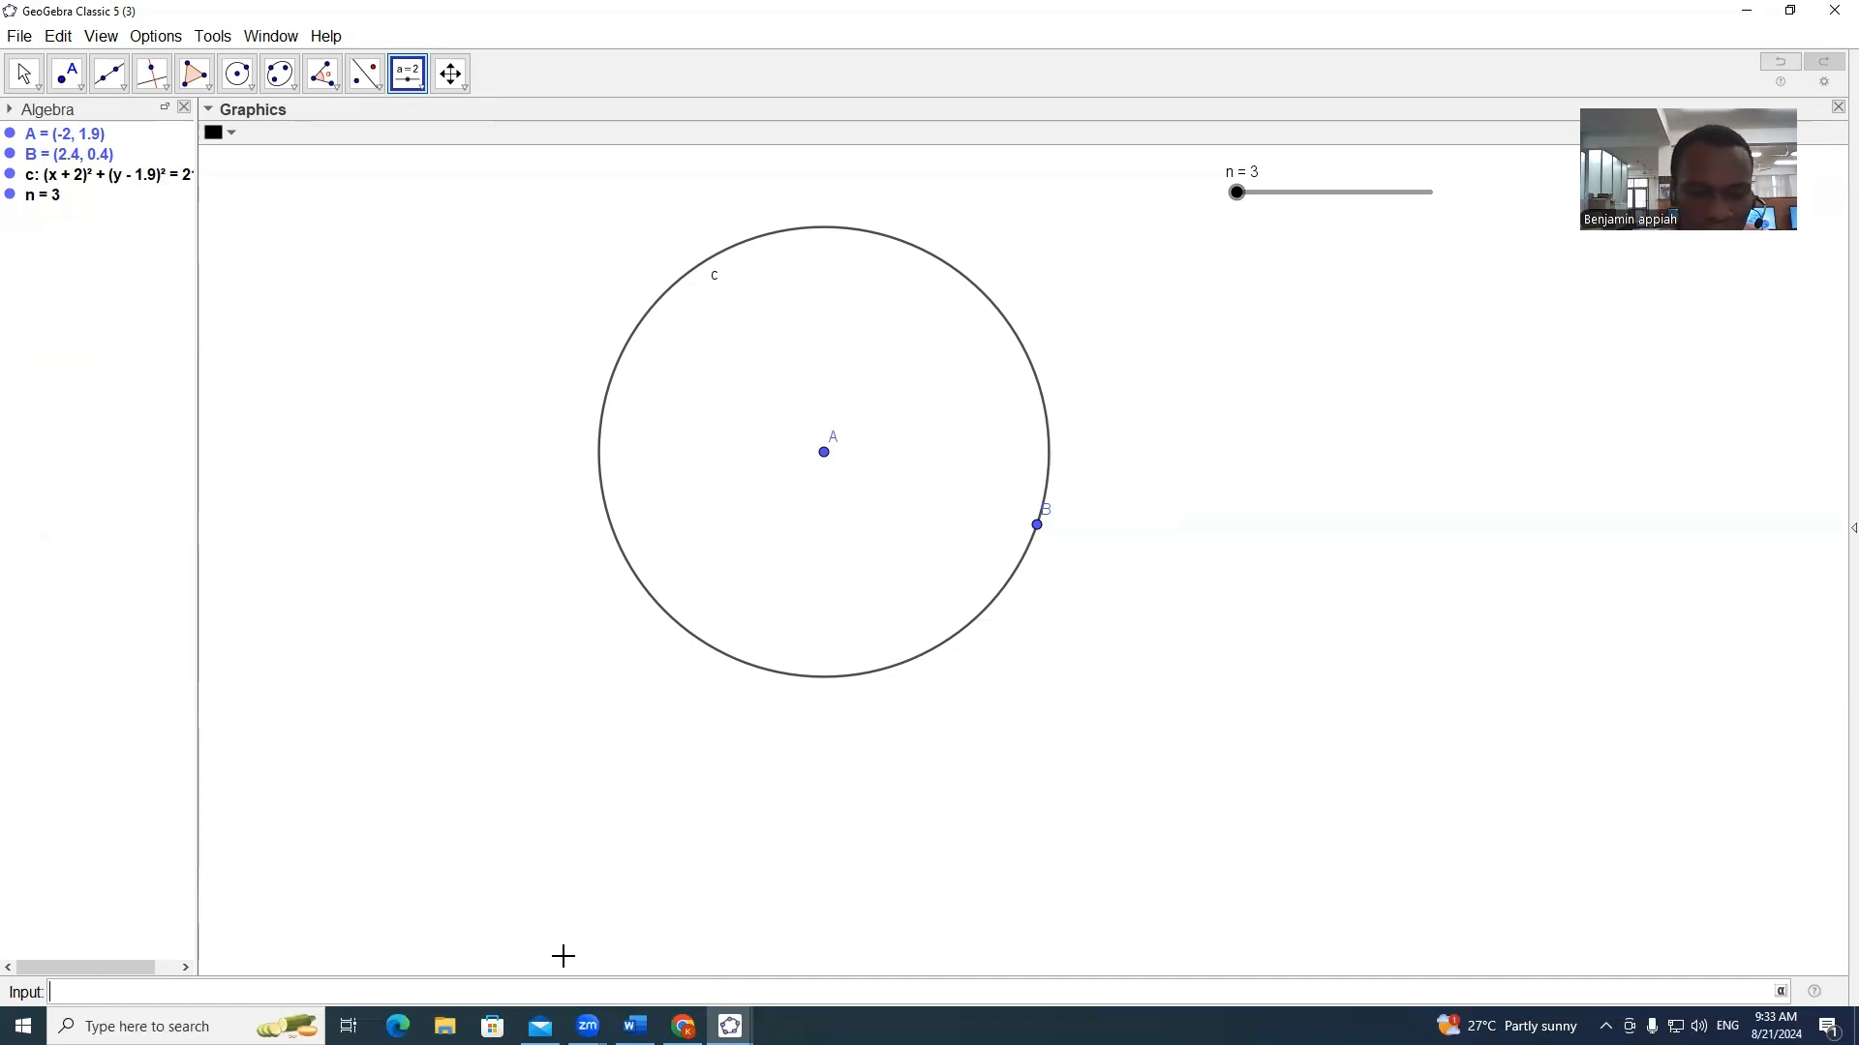
text(c)
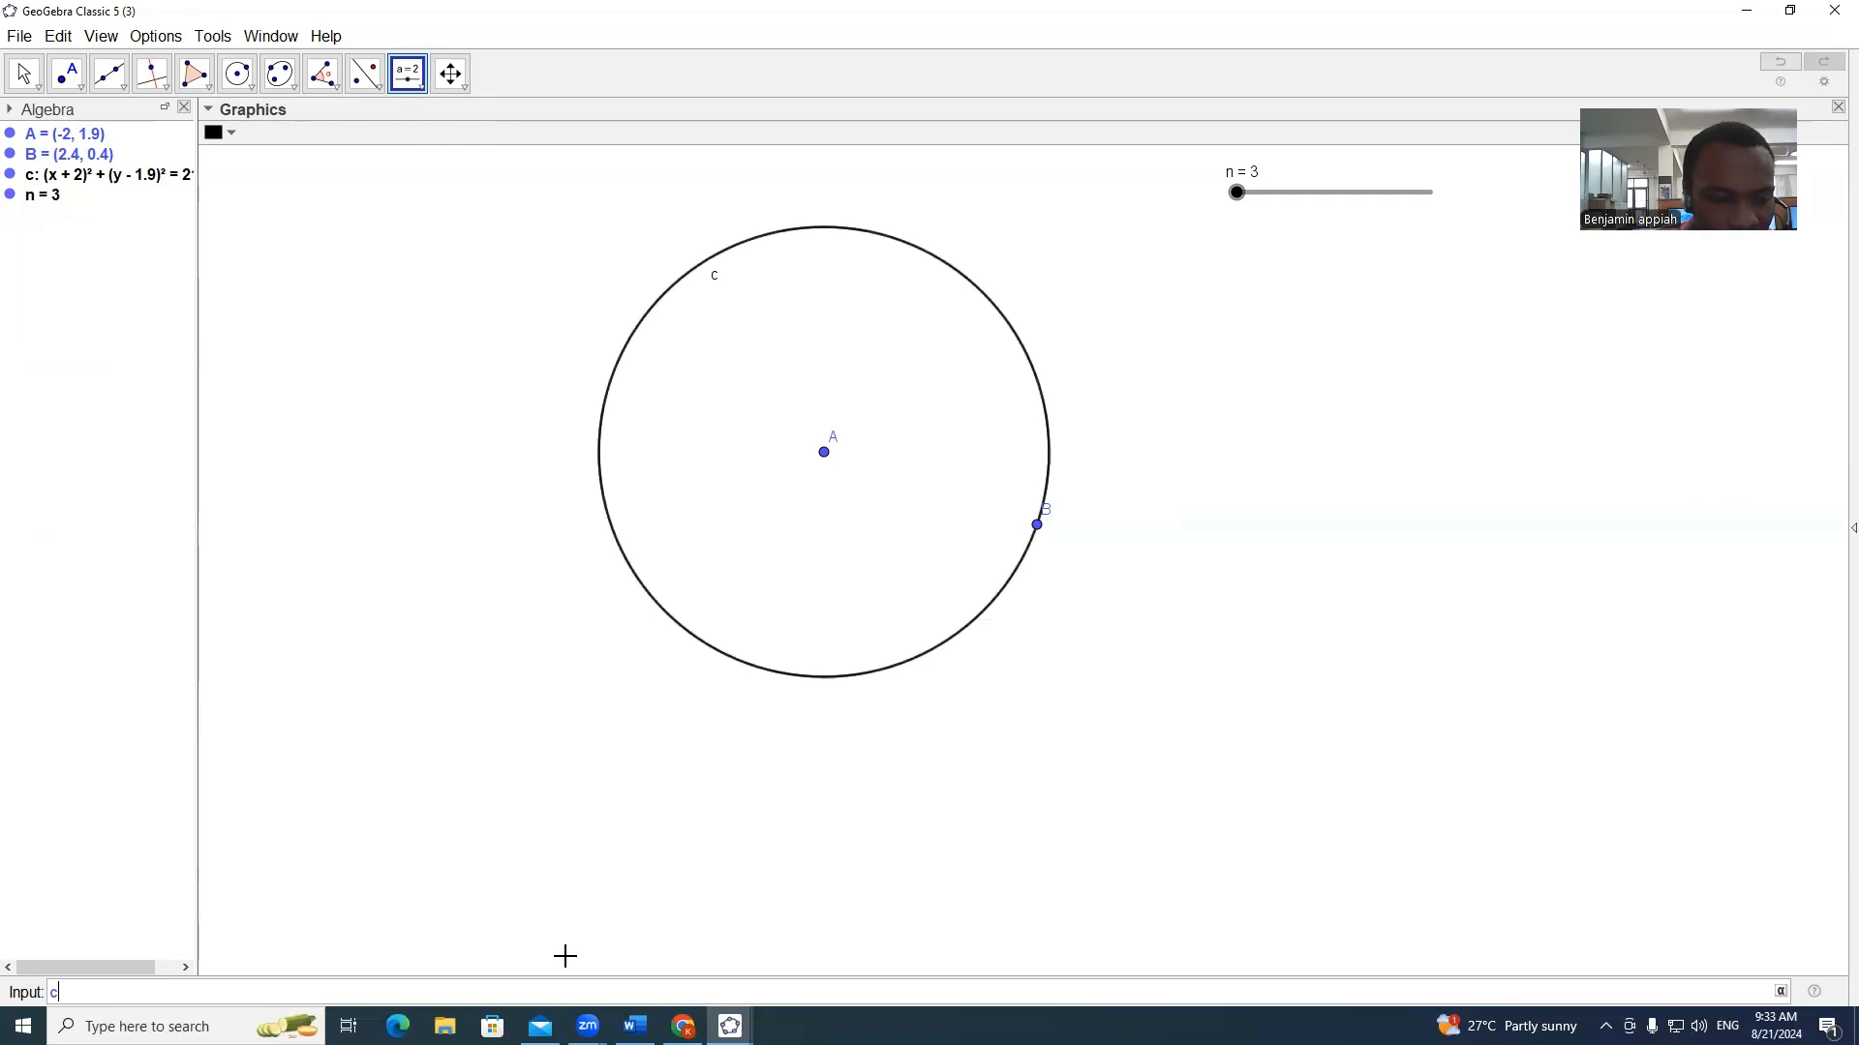
text(a=)
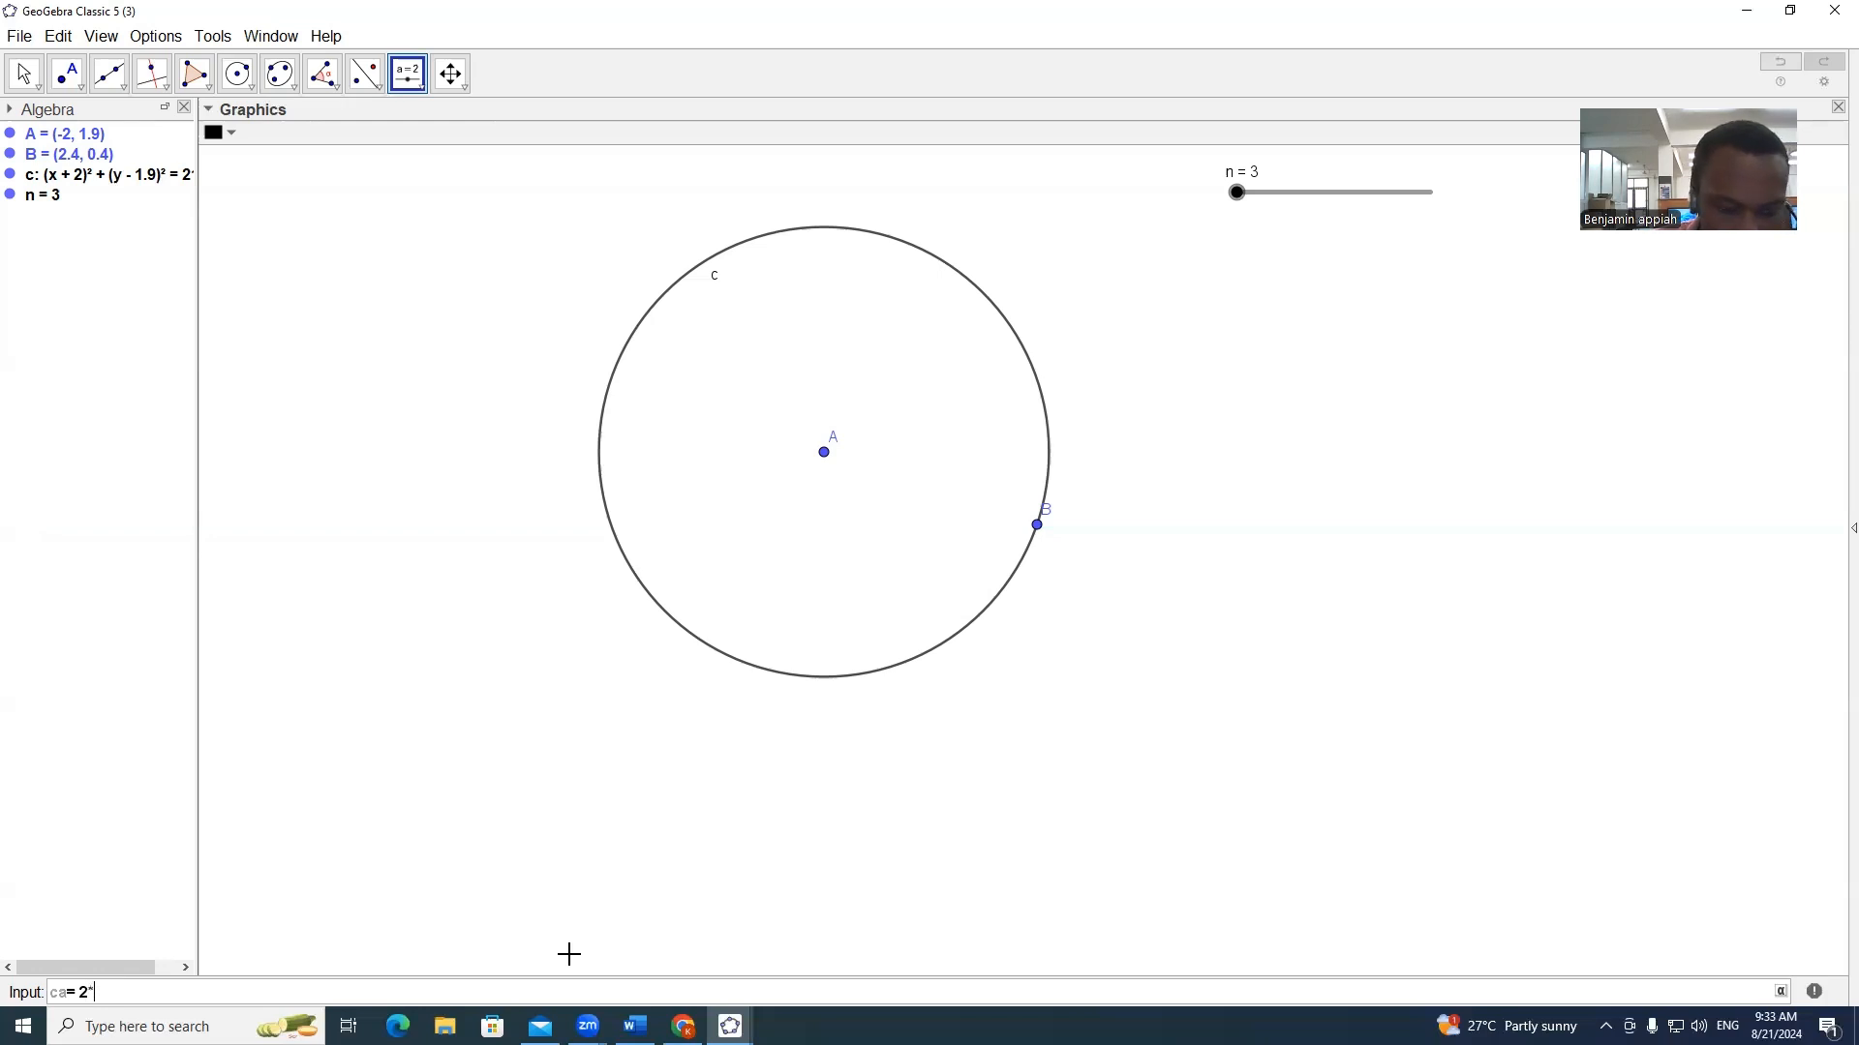
text(2*pi/n)
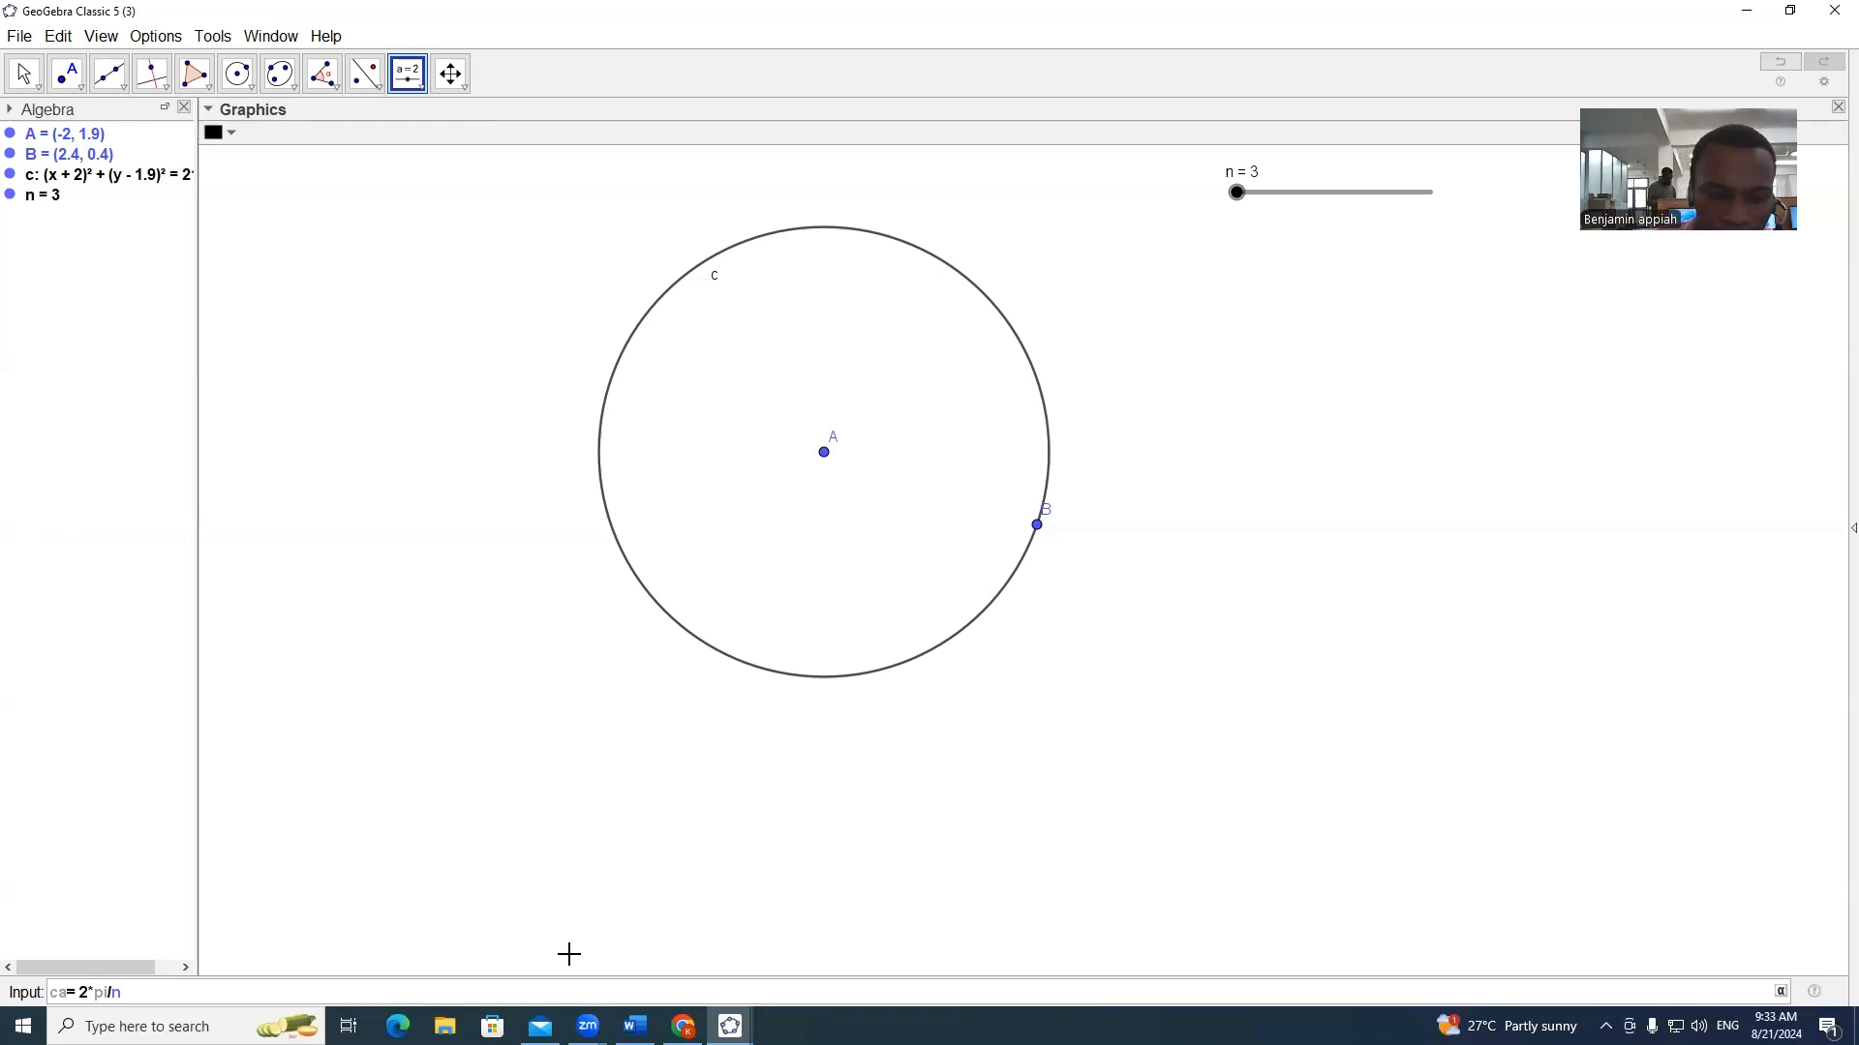
key(Return)
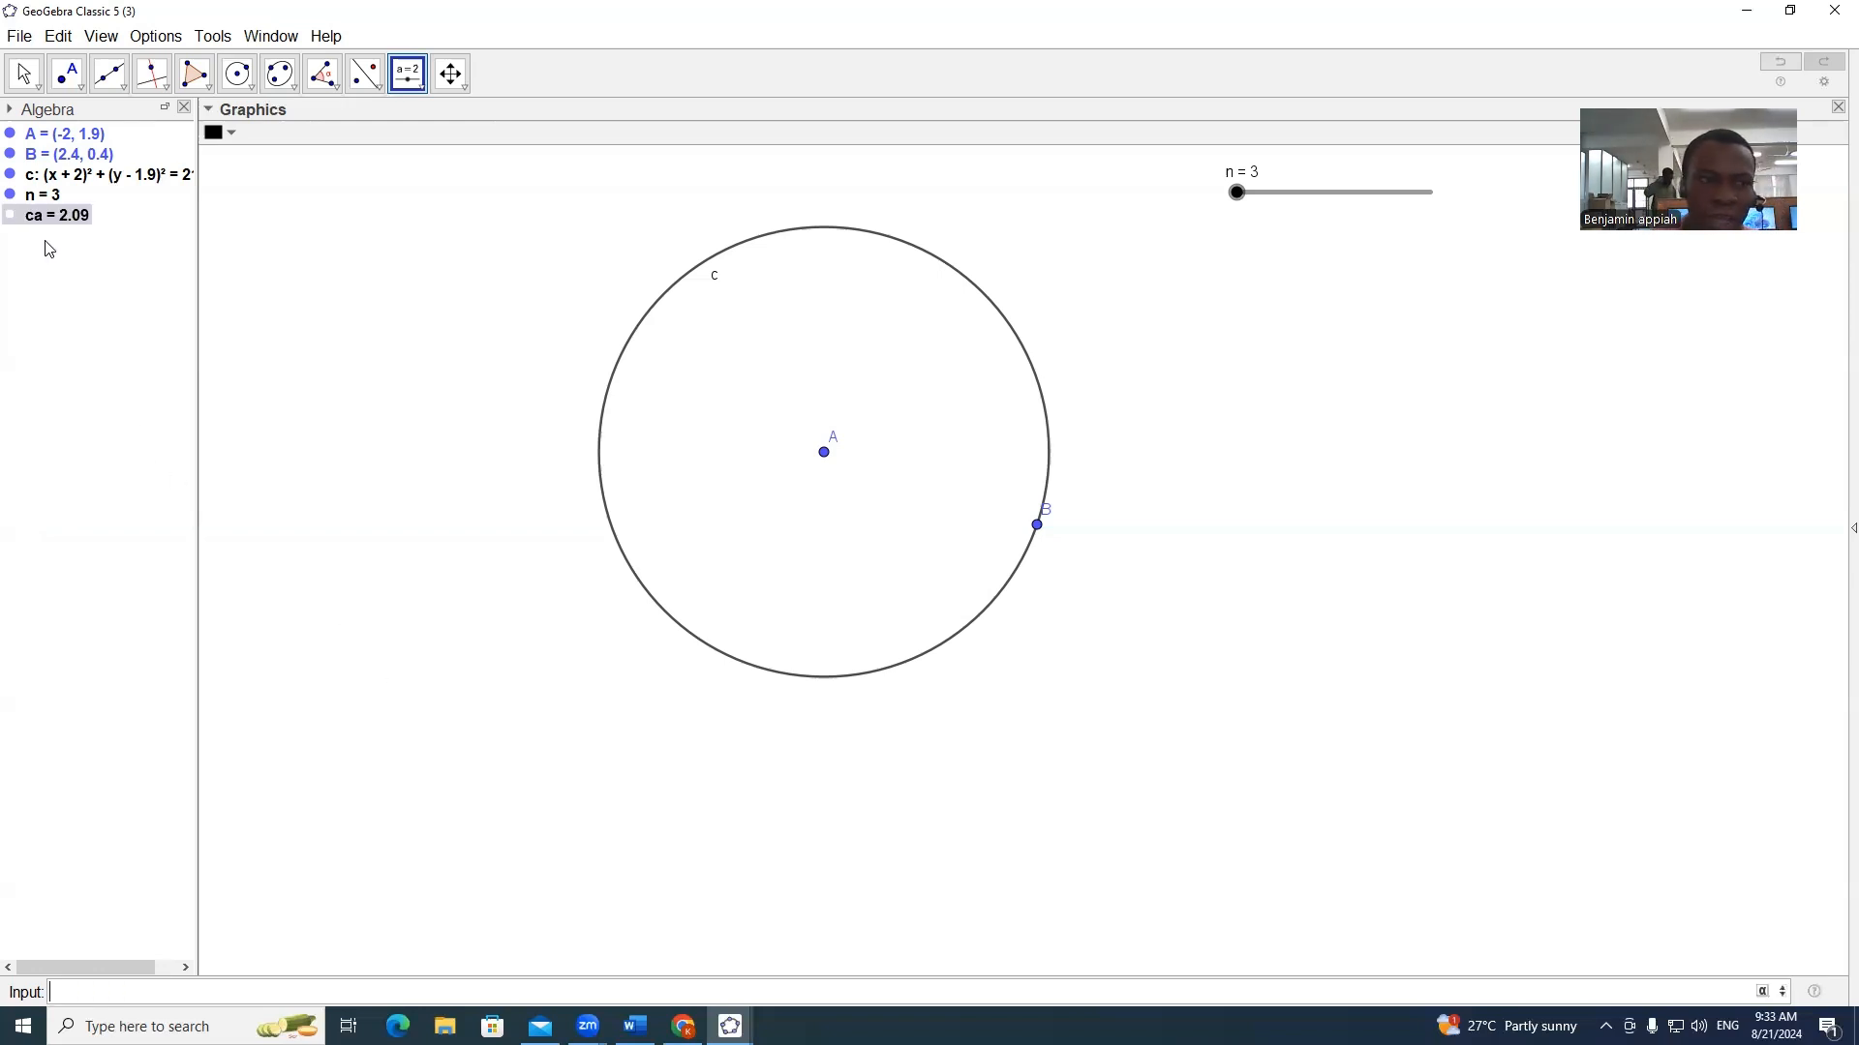
Step: Rotate point B counterclockwise around the circle's centre A by the angle ca
mouse_move(58, 223)
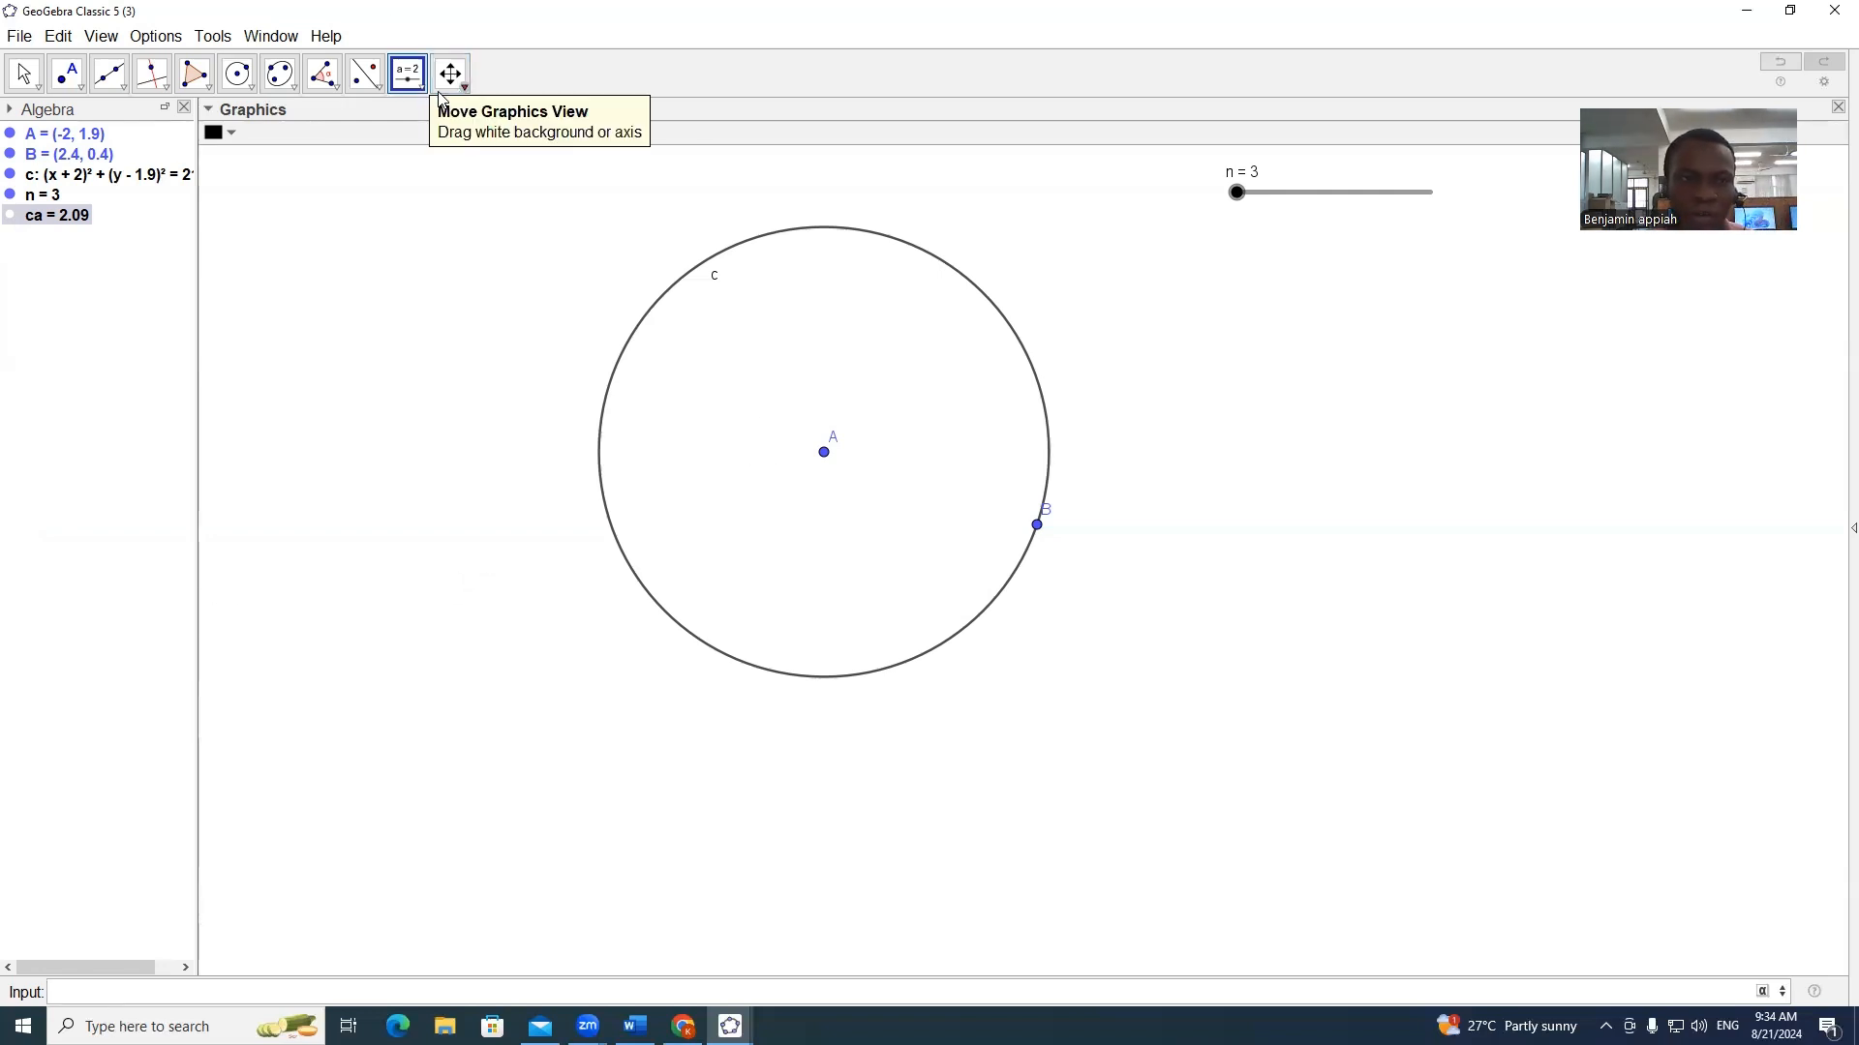
click(378, 93)
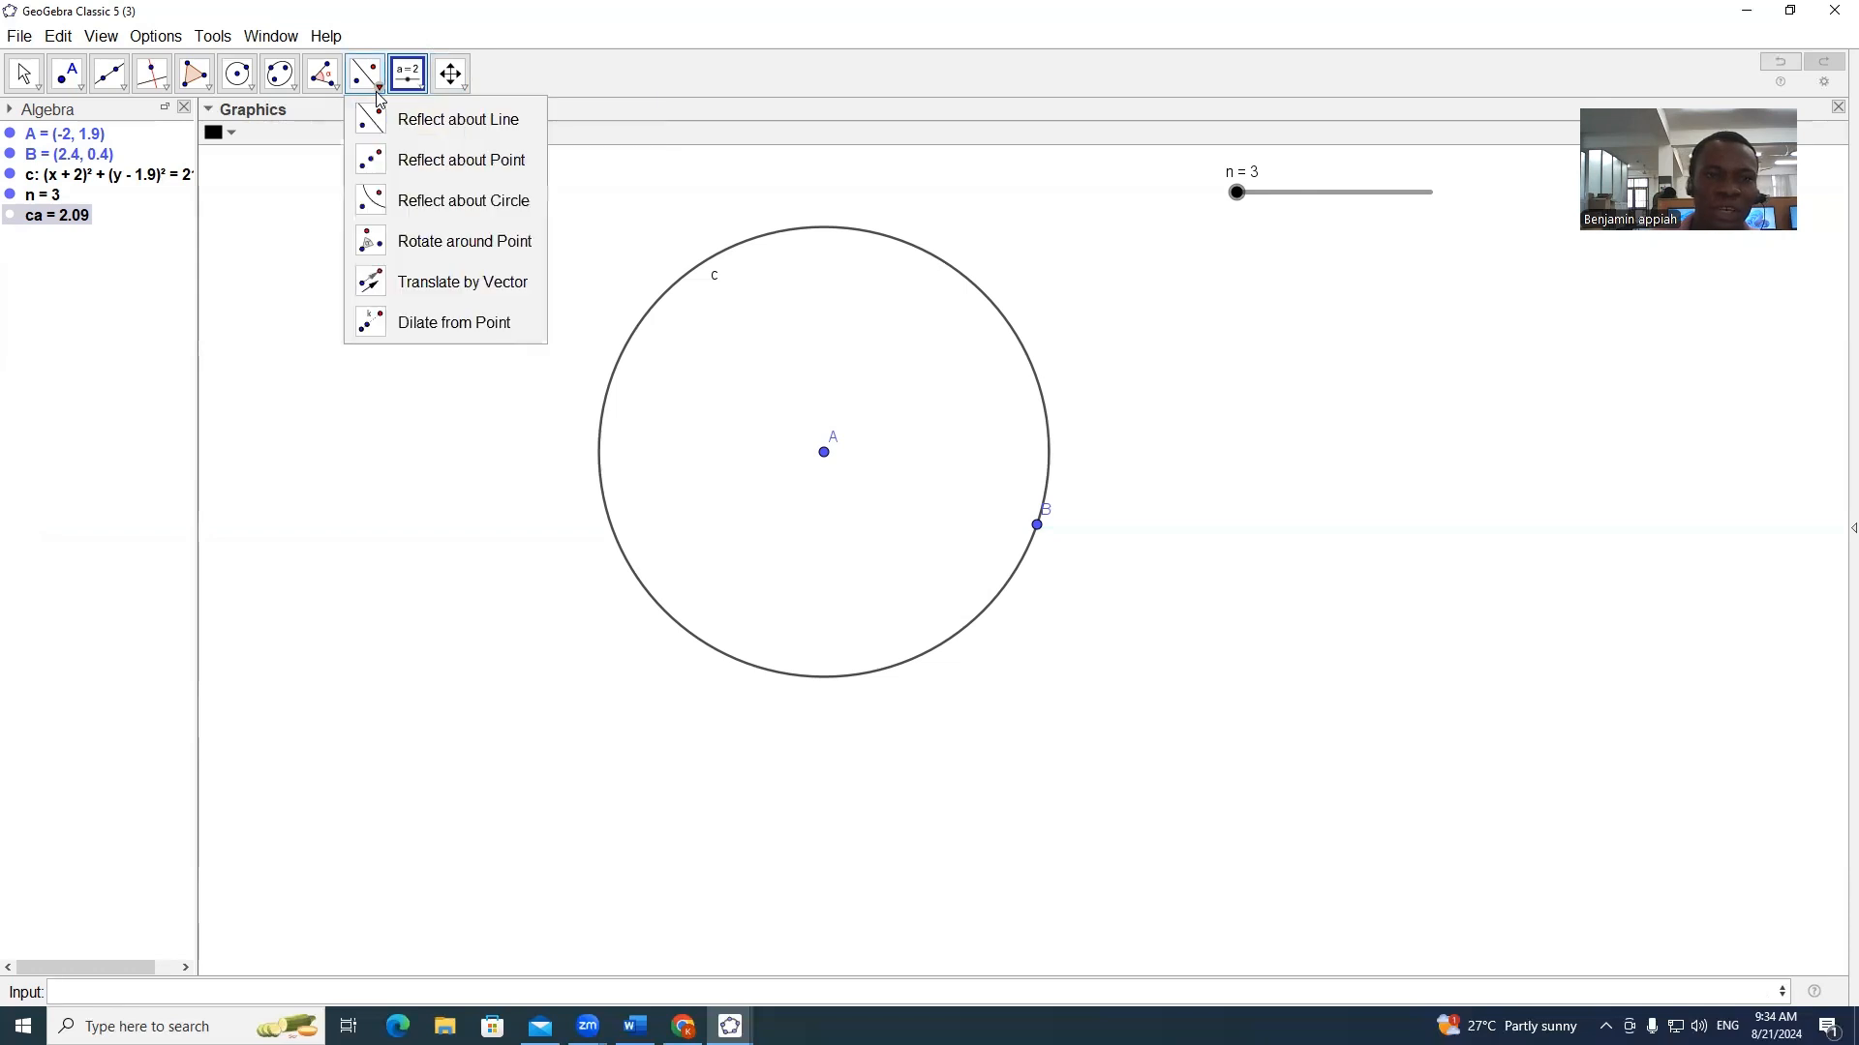
click(443, 248)
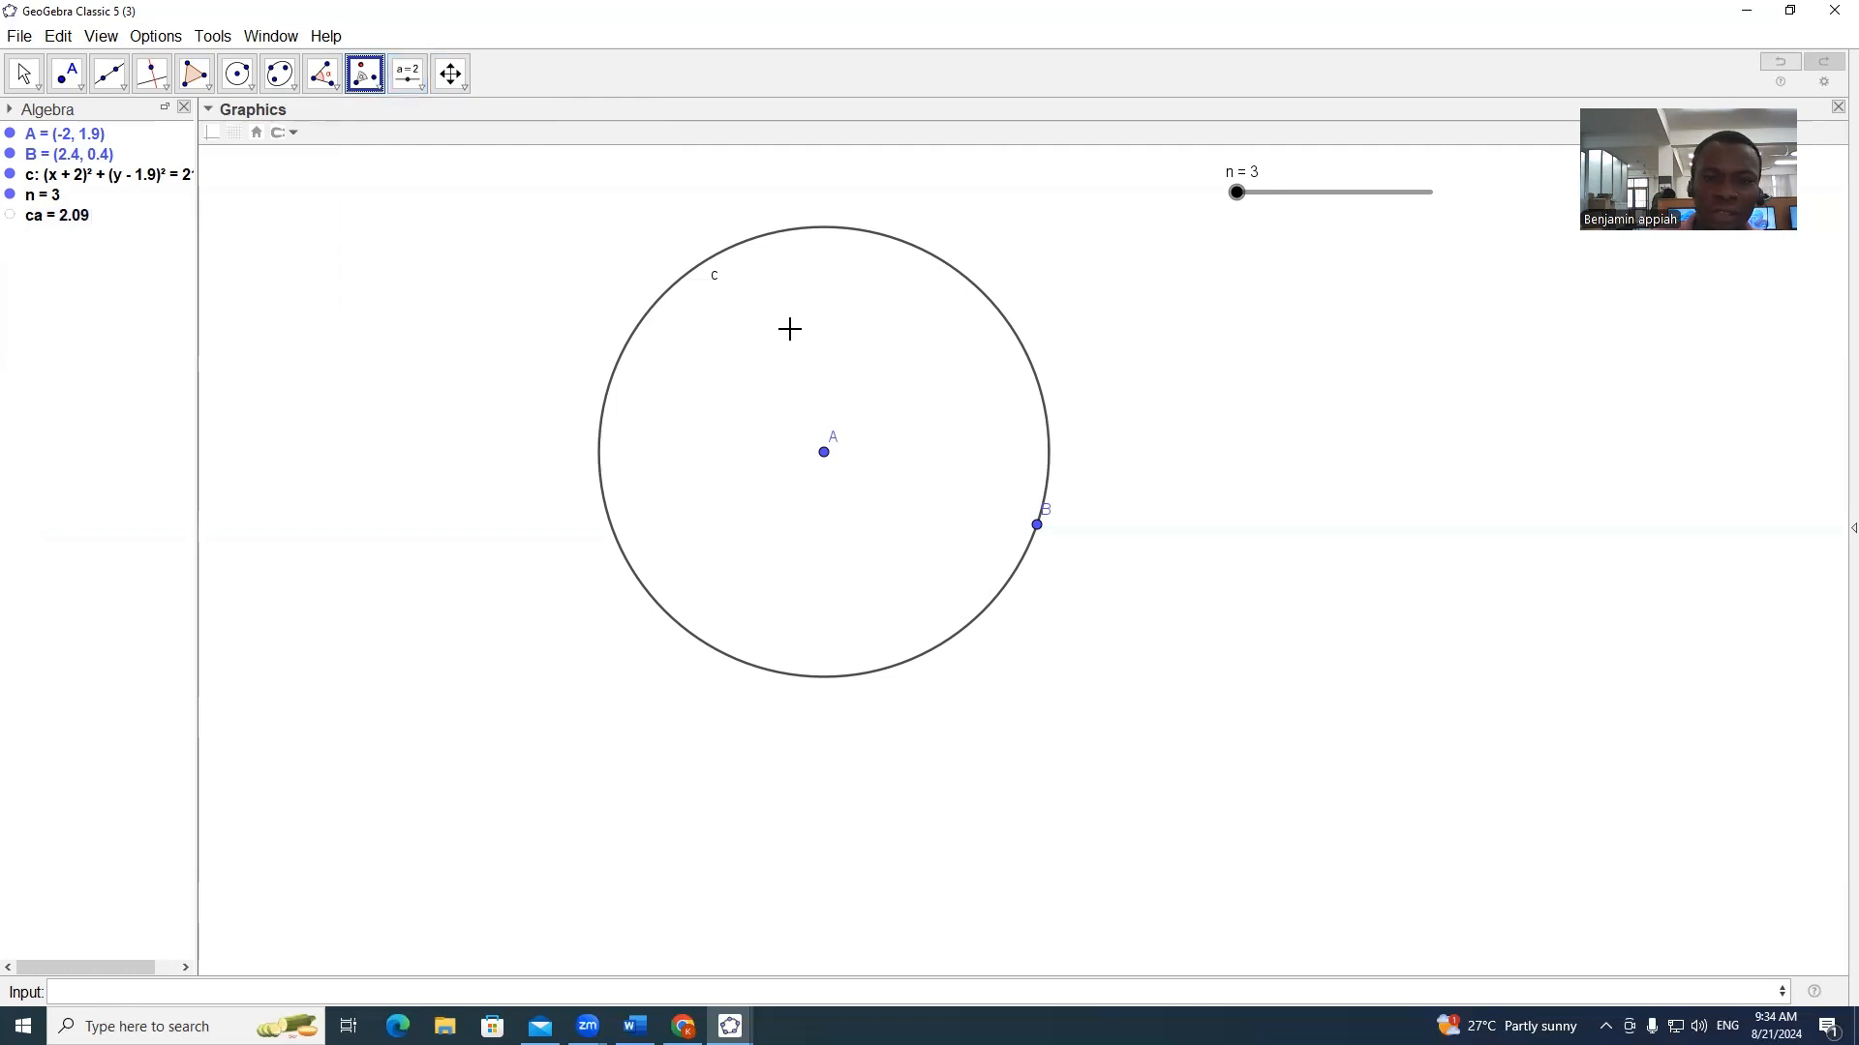
click(1036, 527)
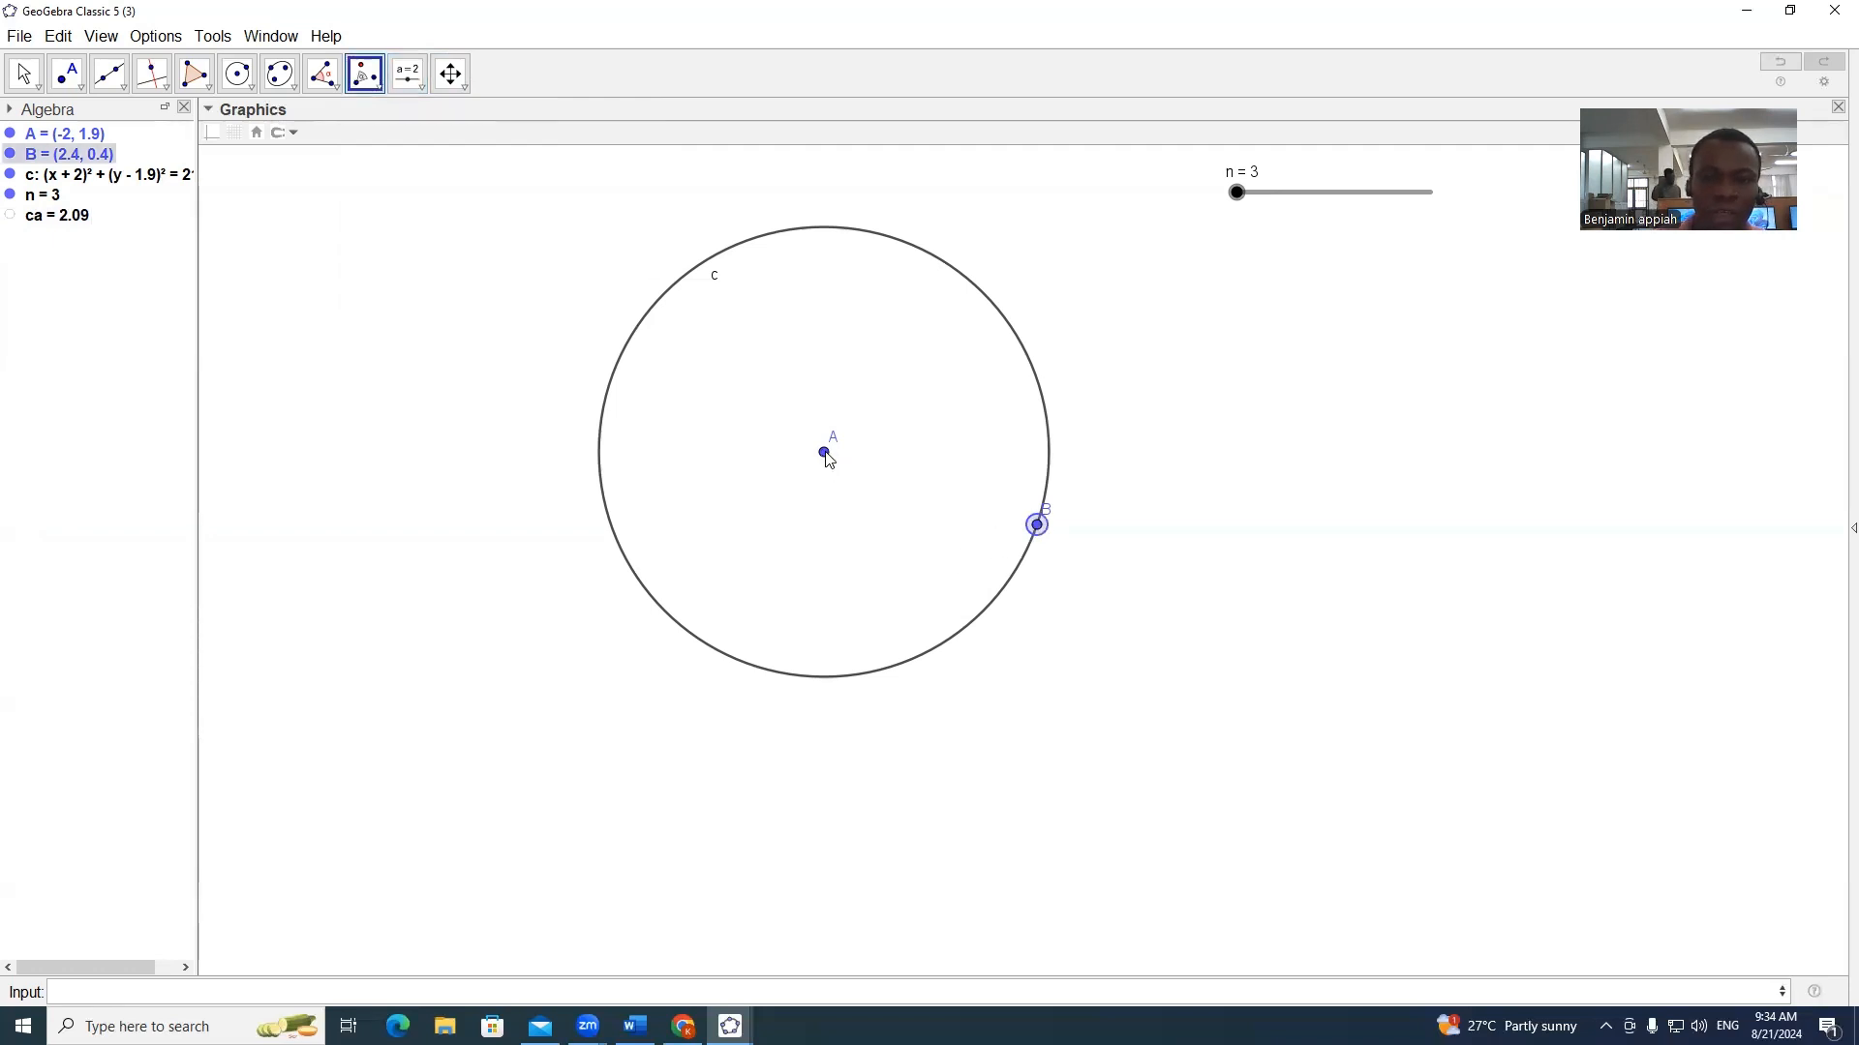
click(824, 453)
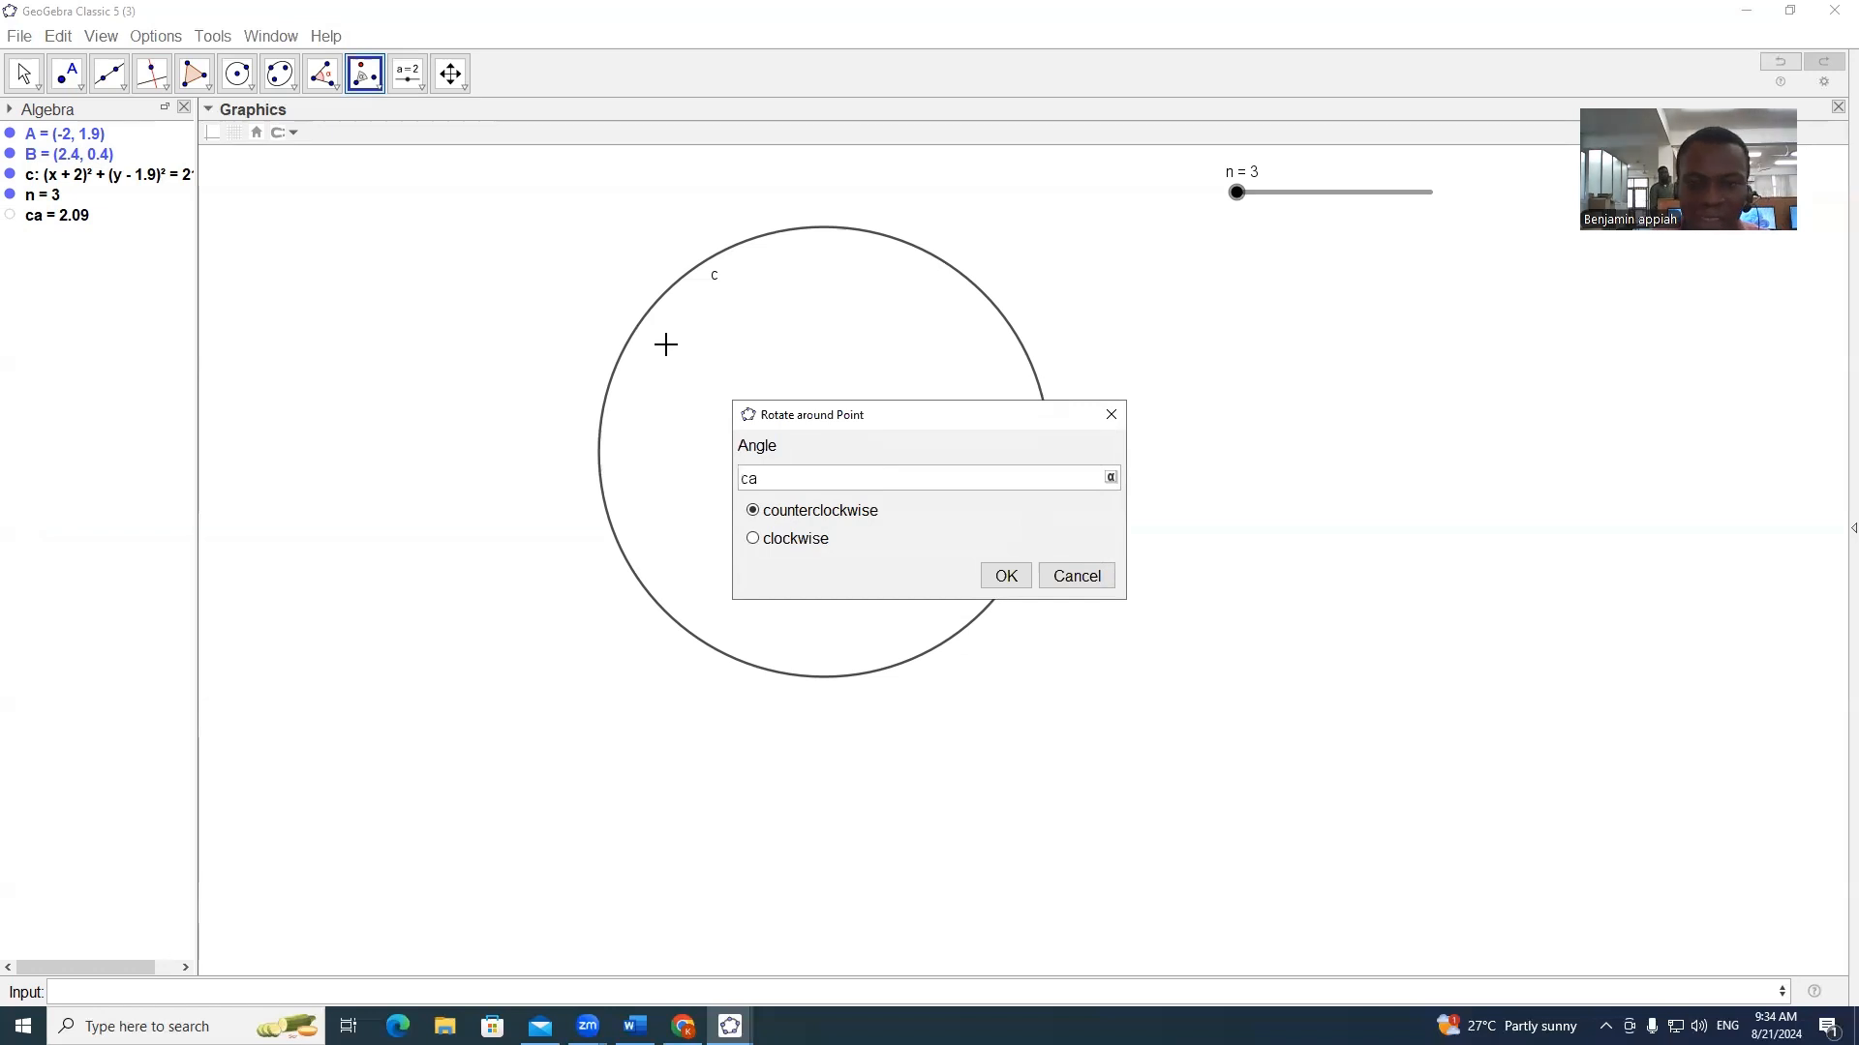
click(1005, 576)
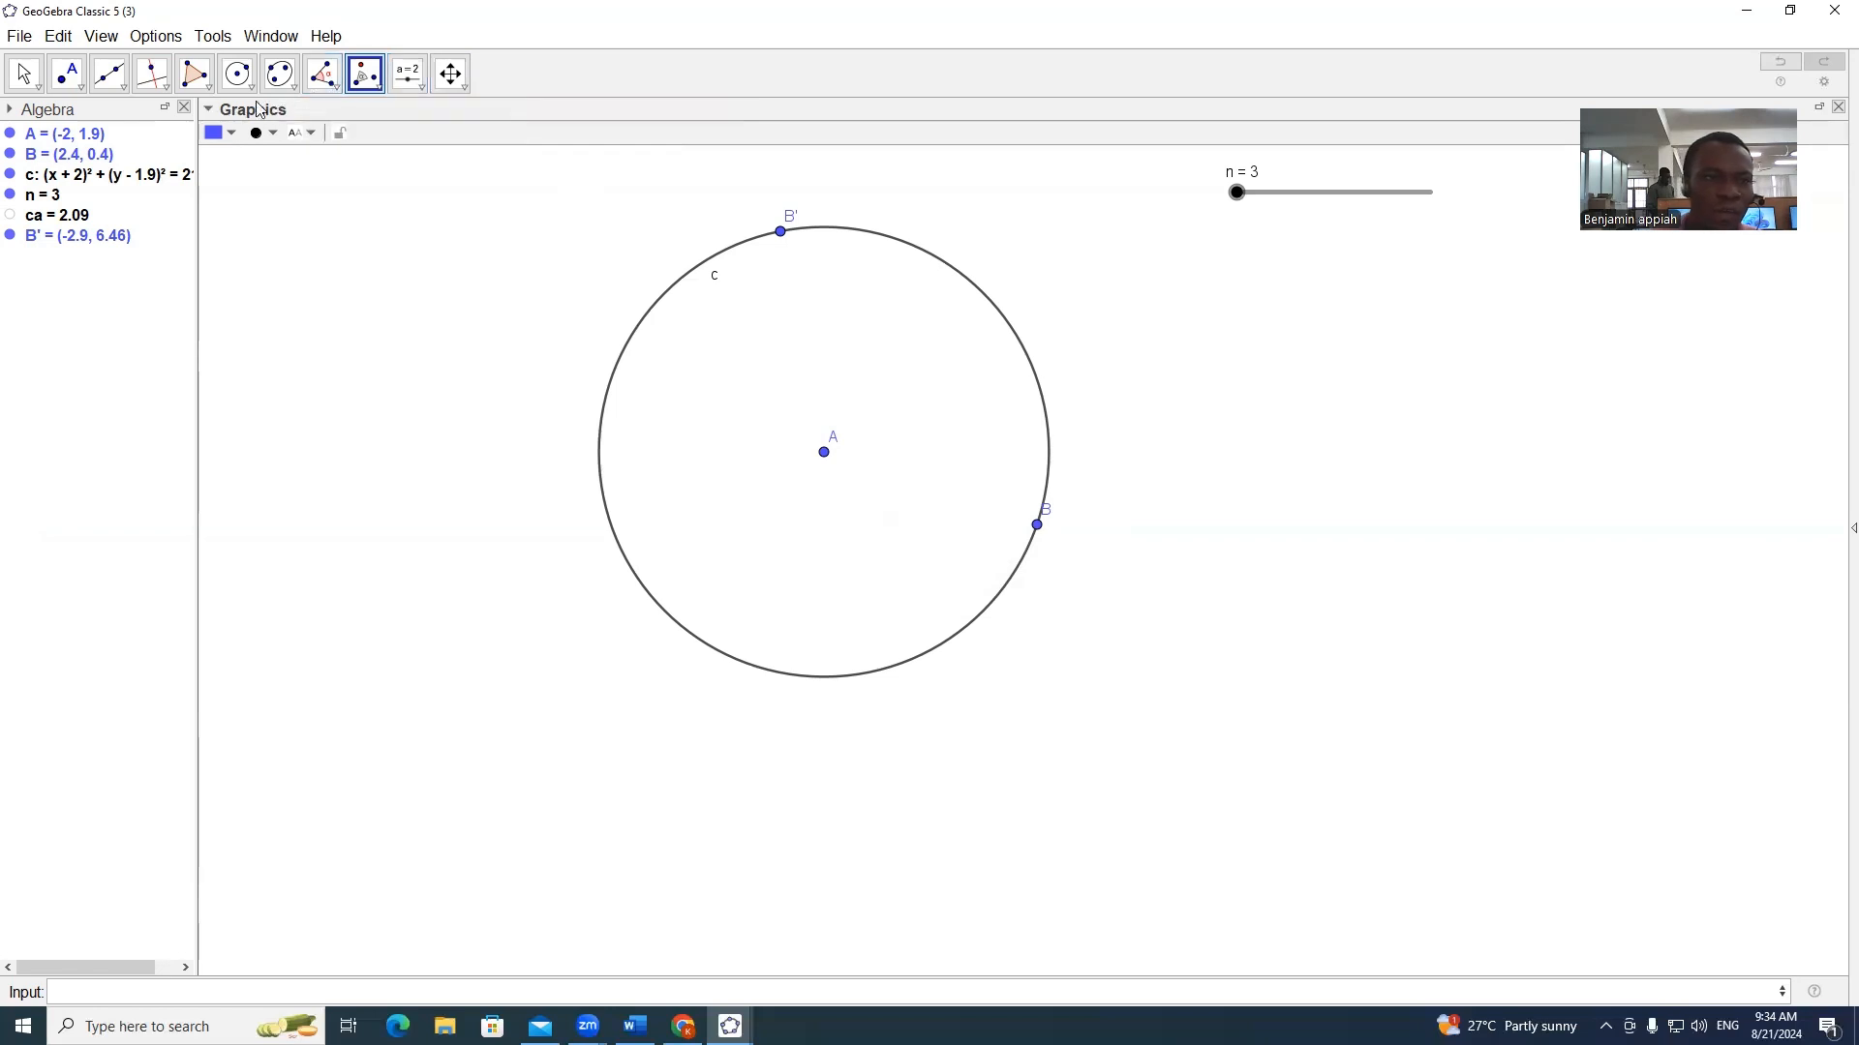
Step: Construct a regular polygon with n vertices, using point B and its rotated image B' as the first two vertices
click(194, 73)
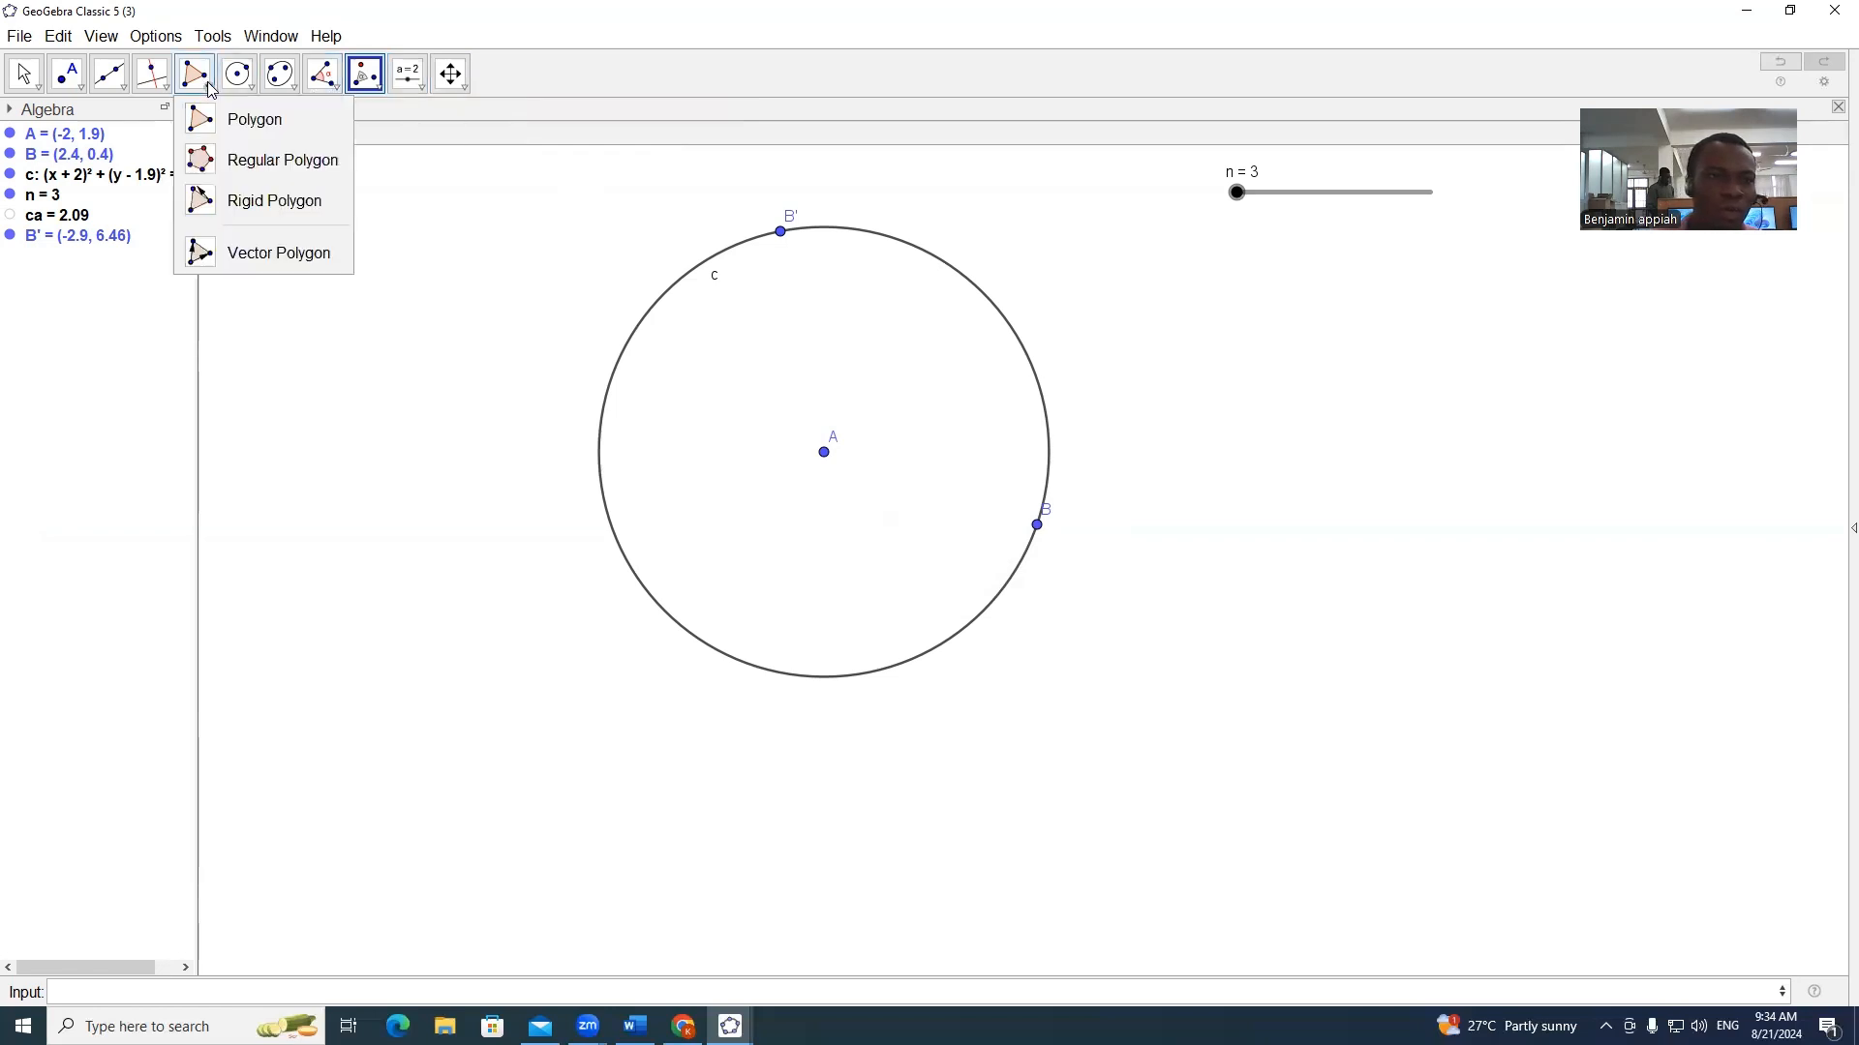
click(260, 162)
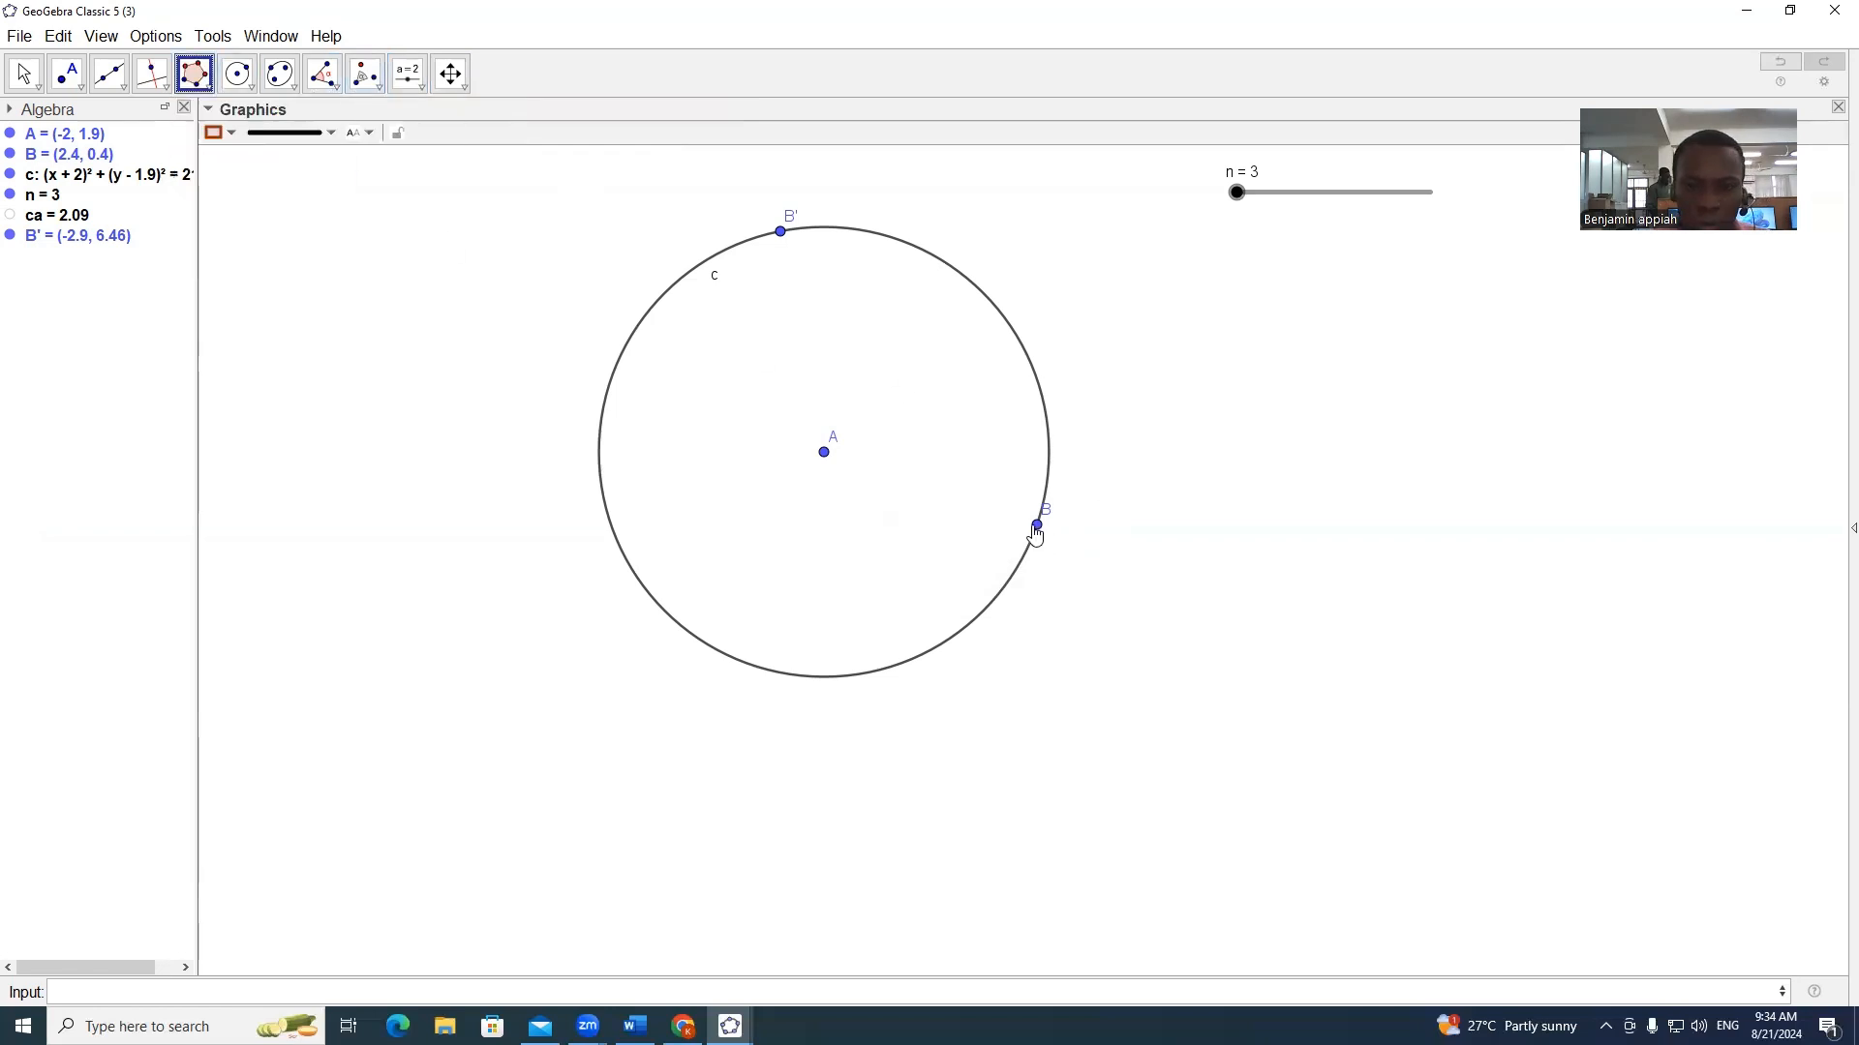
click(1037, 526)
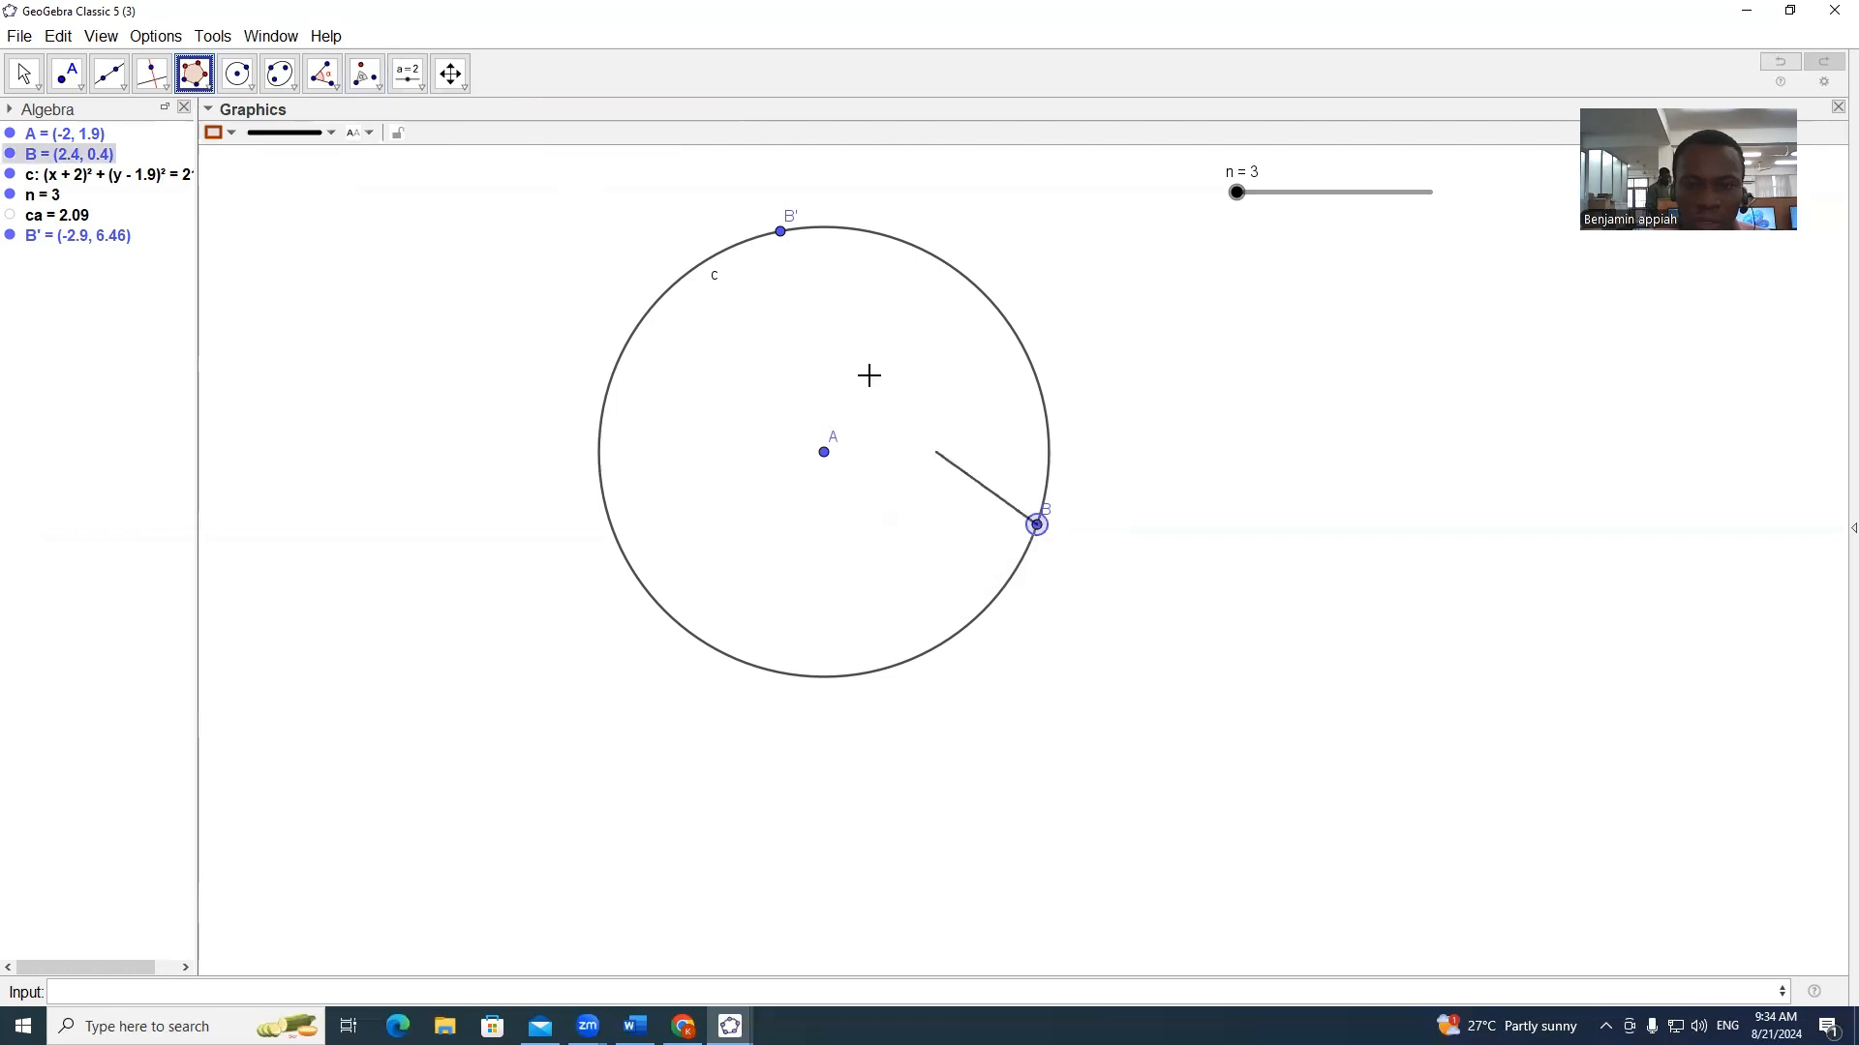
click(780, 233)
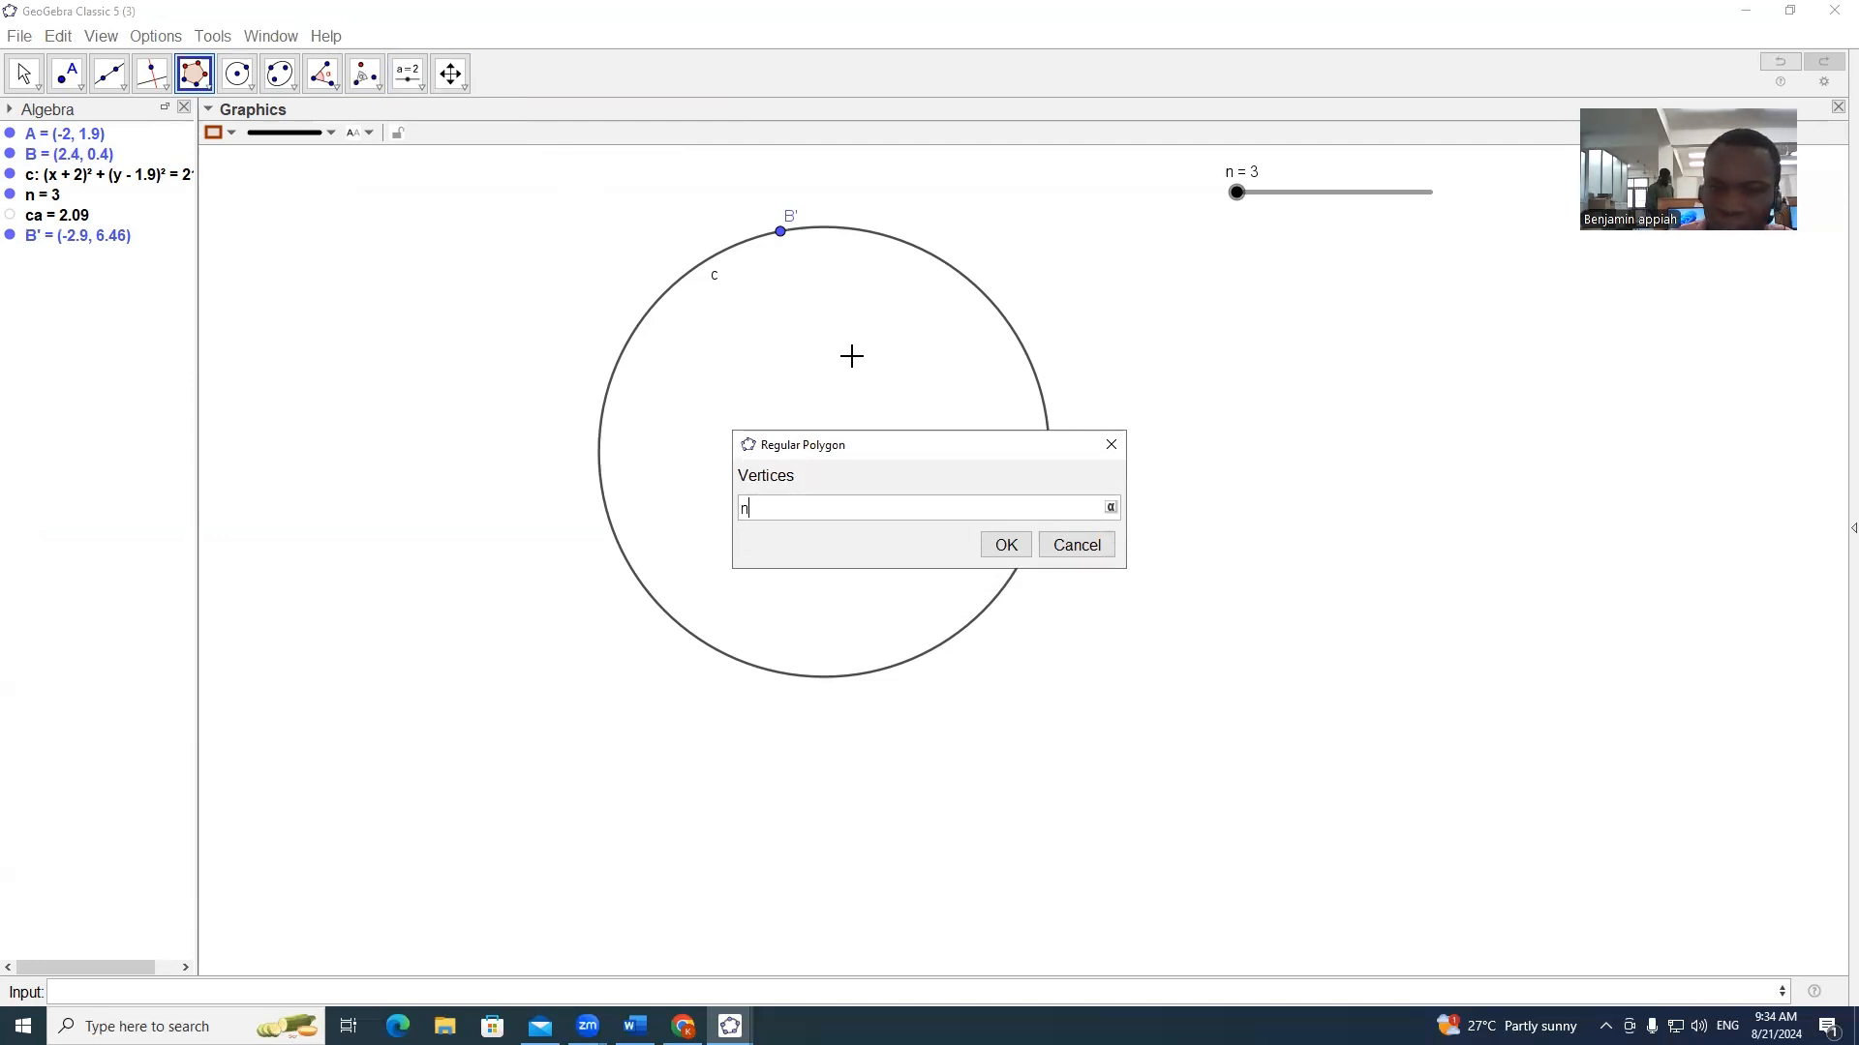
key(Return)
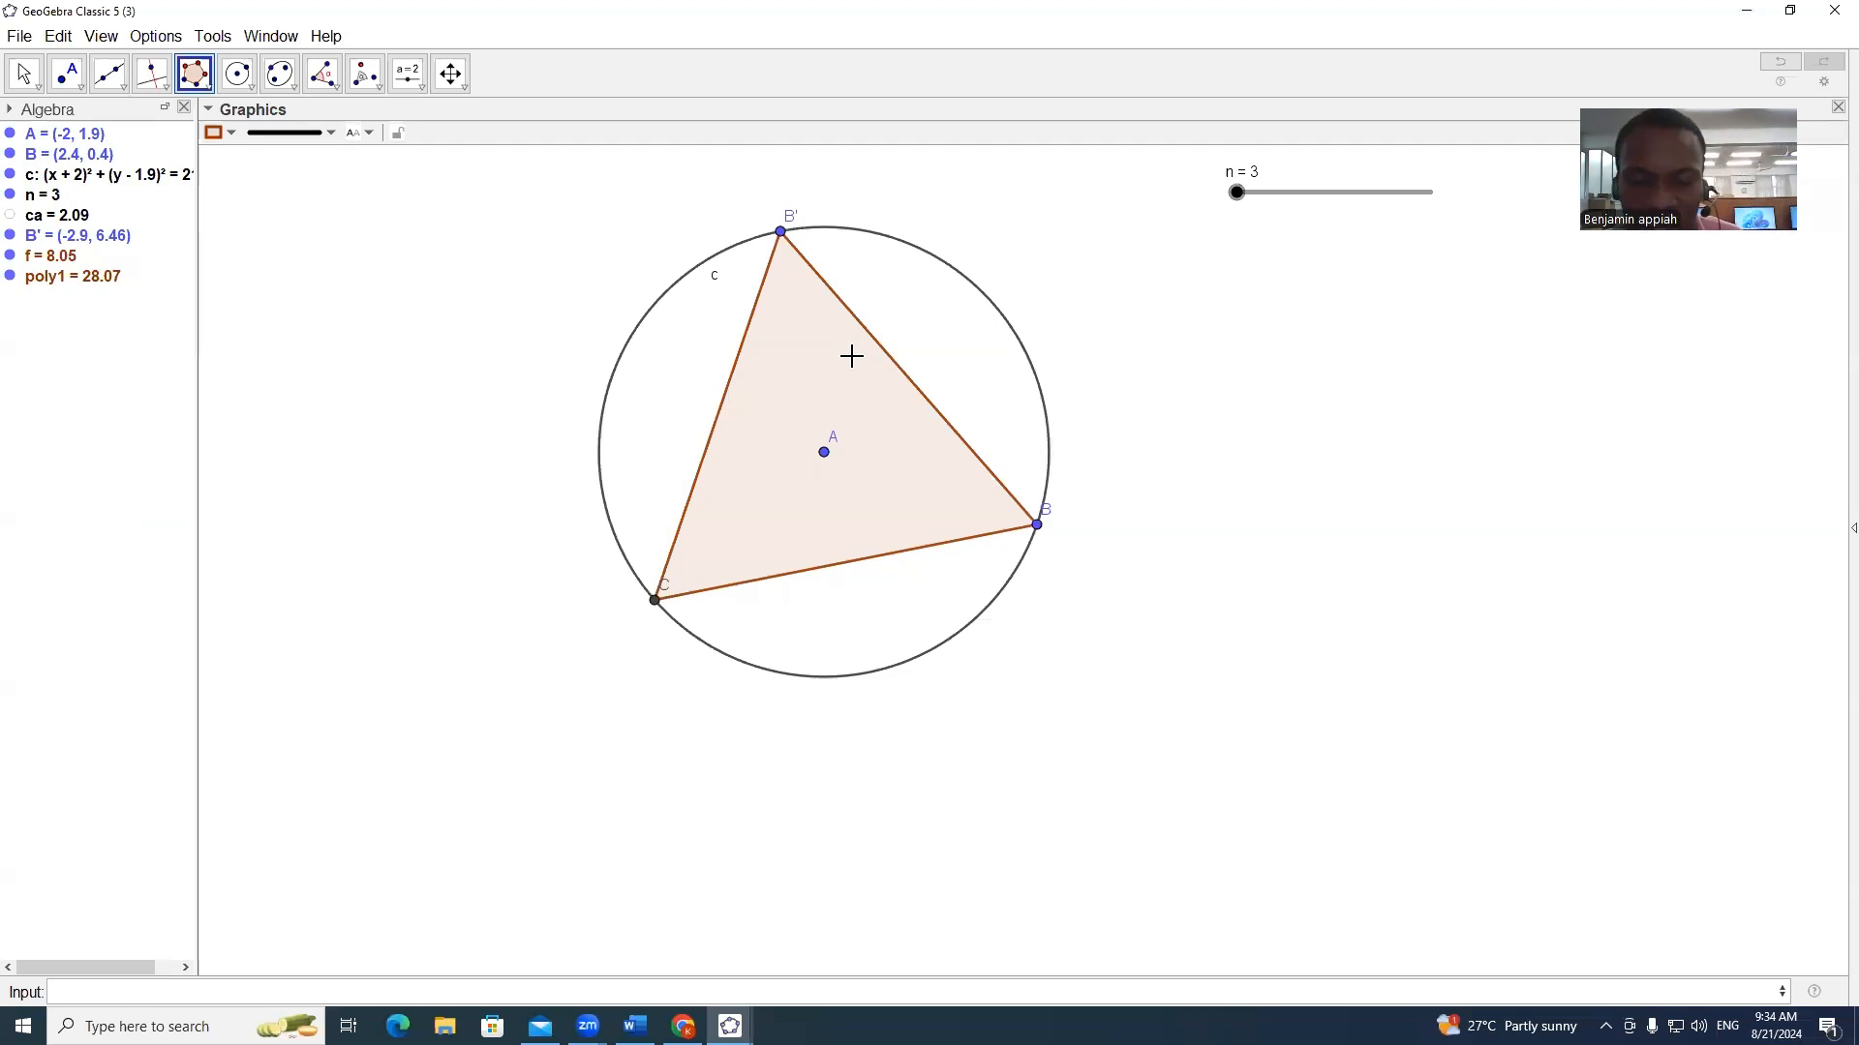
Step: Test the polygon with slider n at 4 and 3, and set n to 10
key(Escape)
drag(1236, 192, 1265, 193)
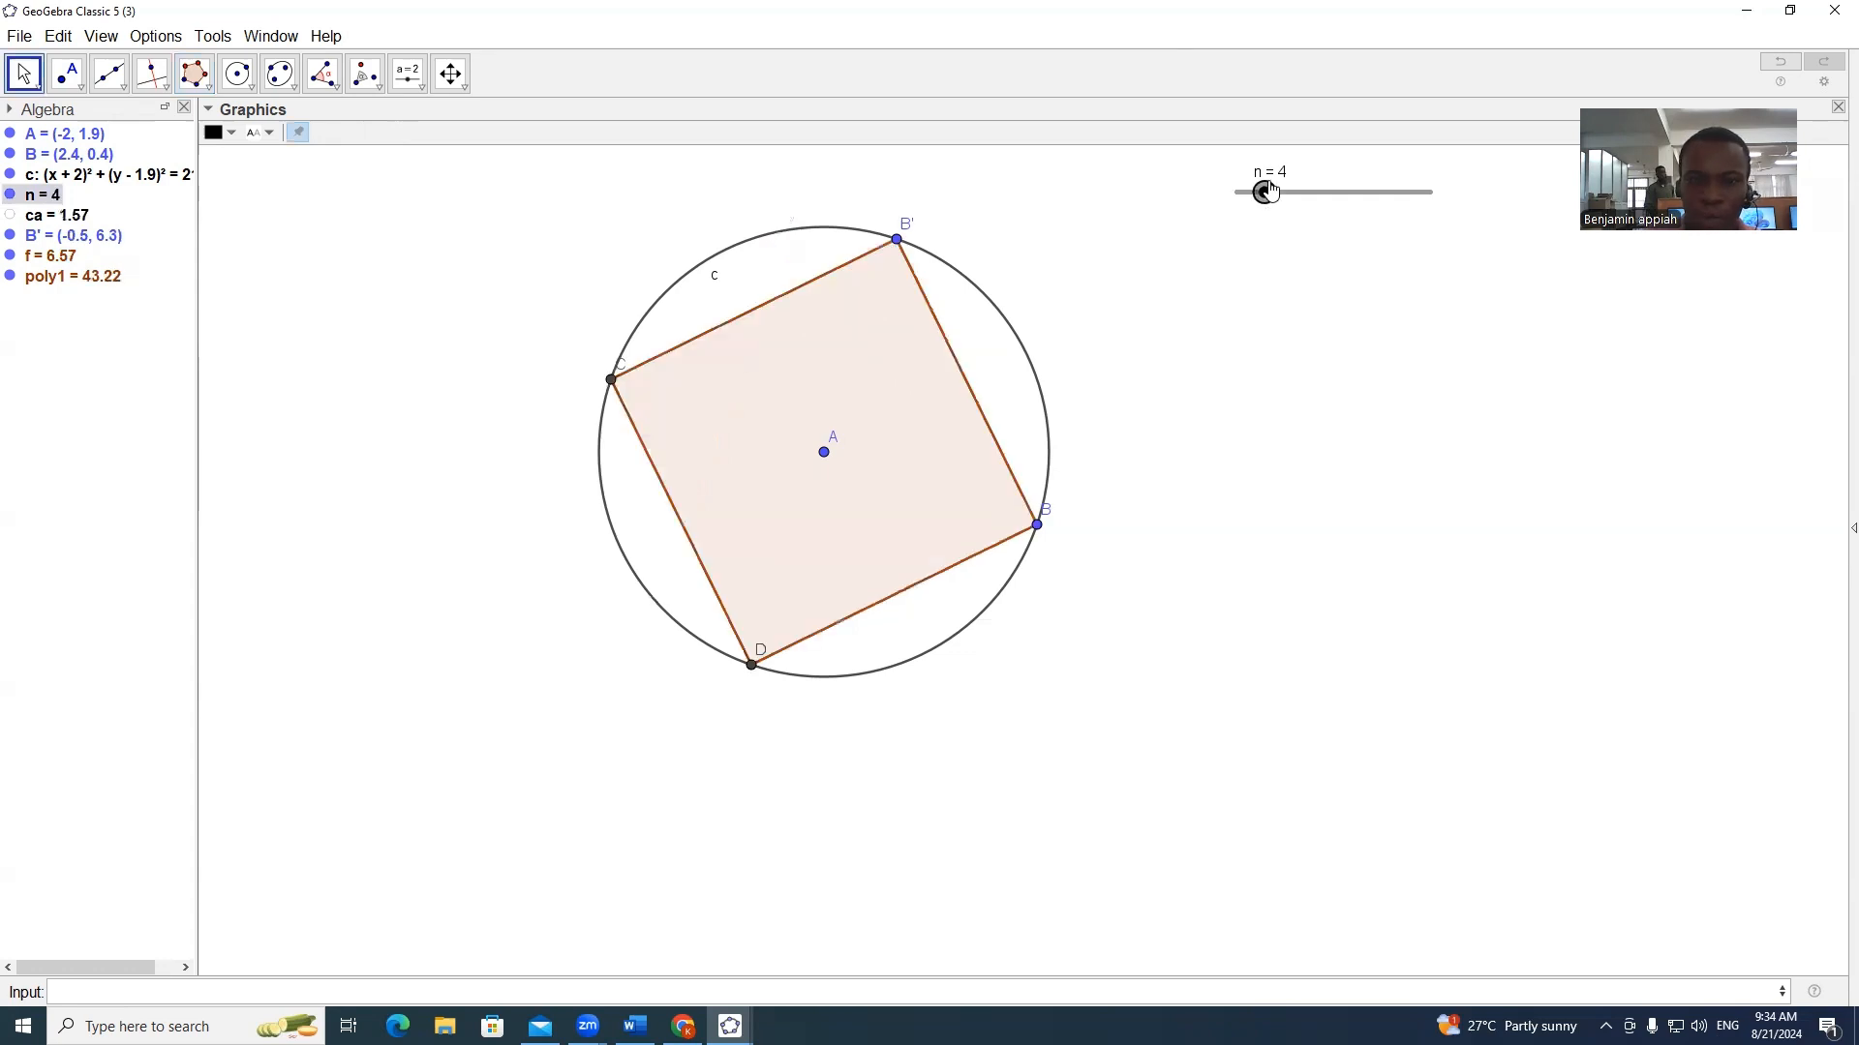
drag(1268, 192, 1223, 161)
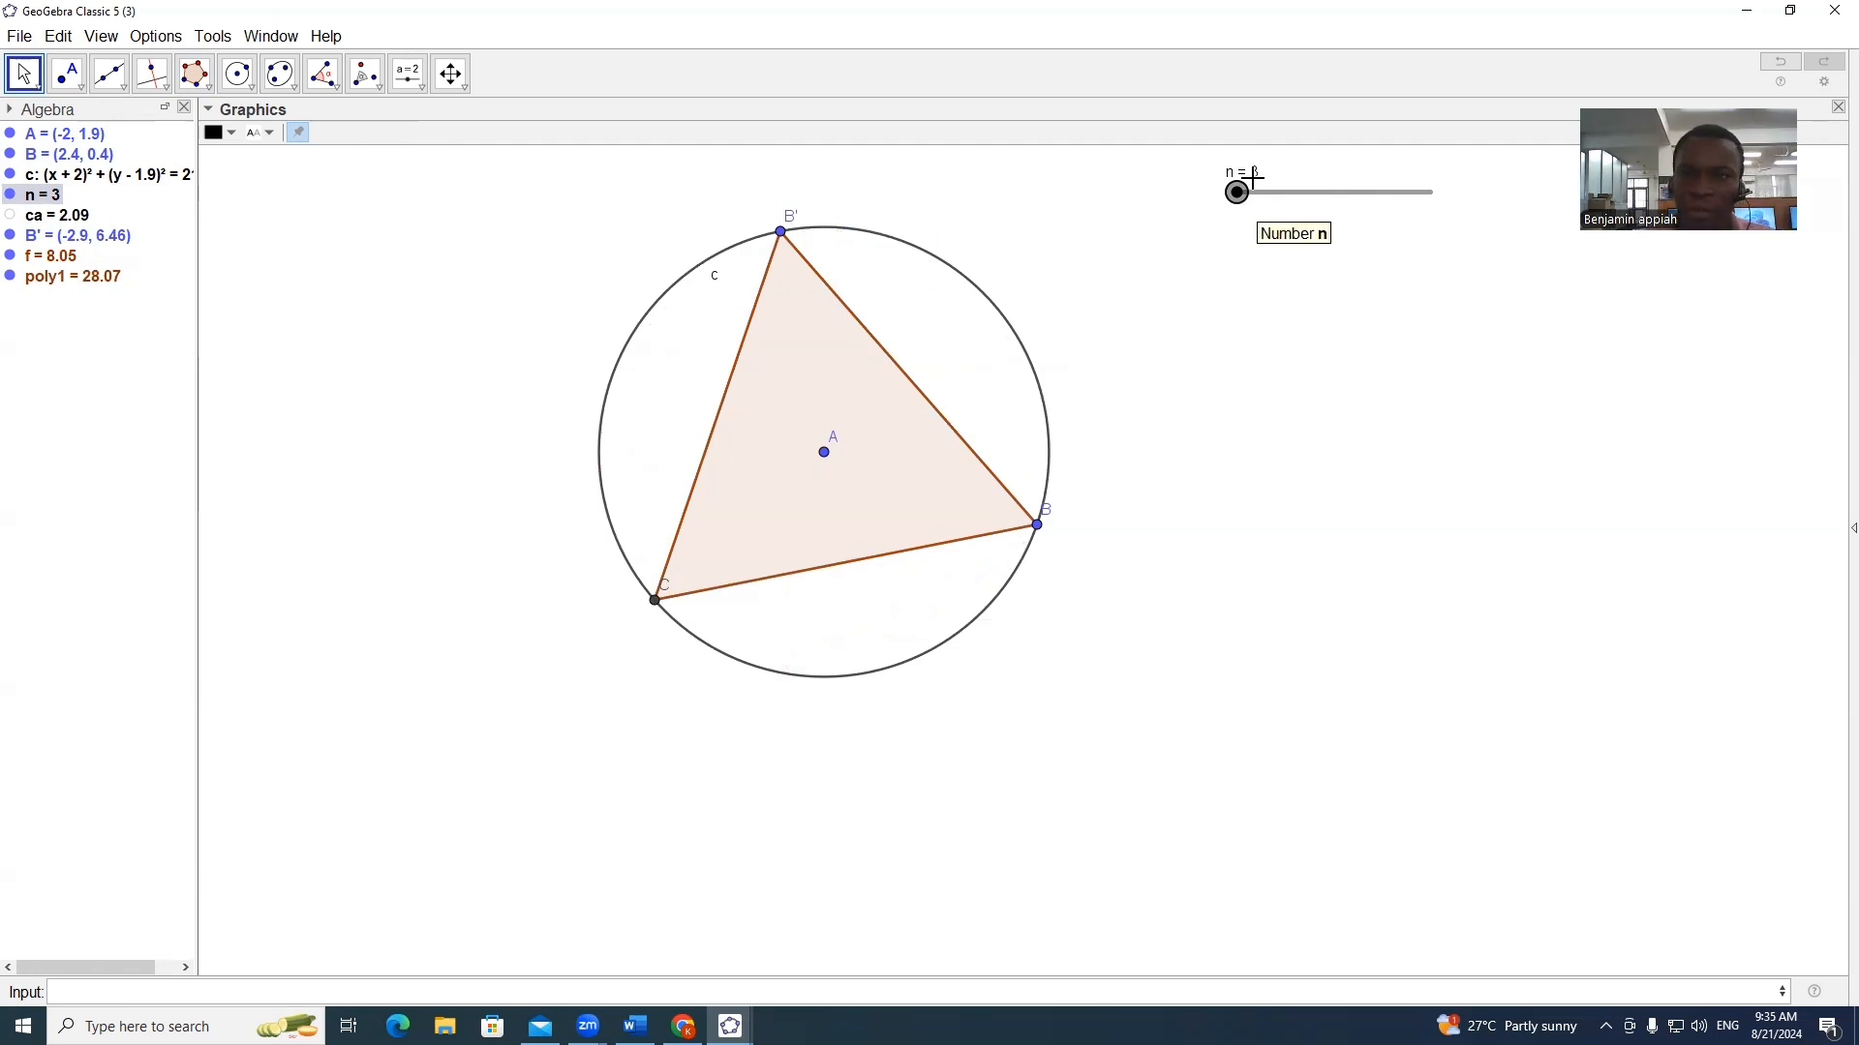
drag(1235, 199, 1435, 205)
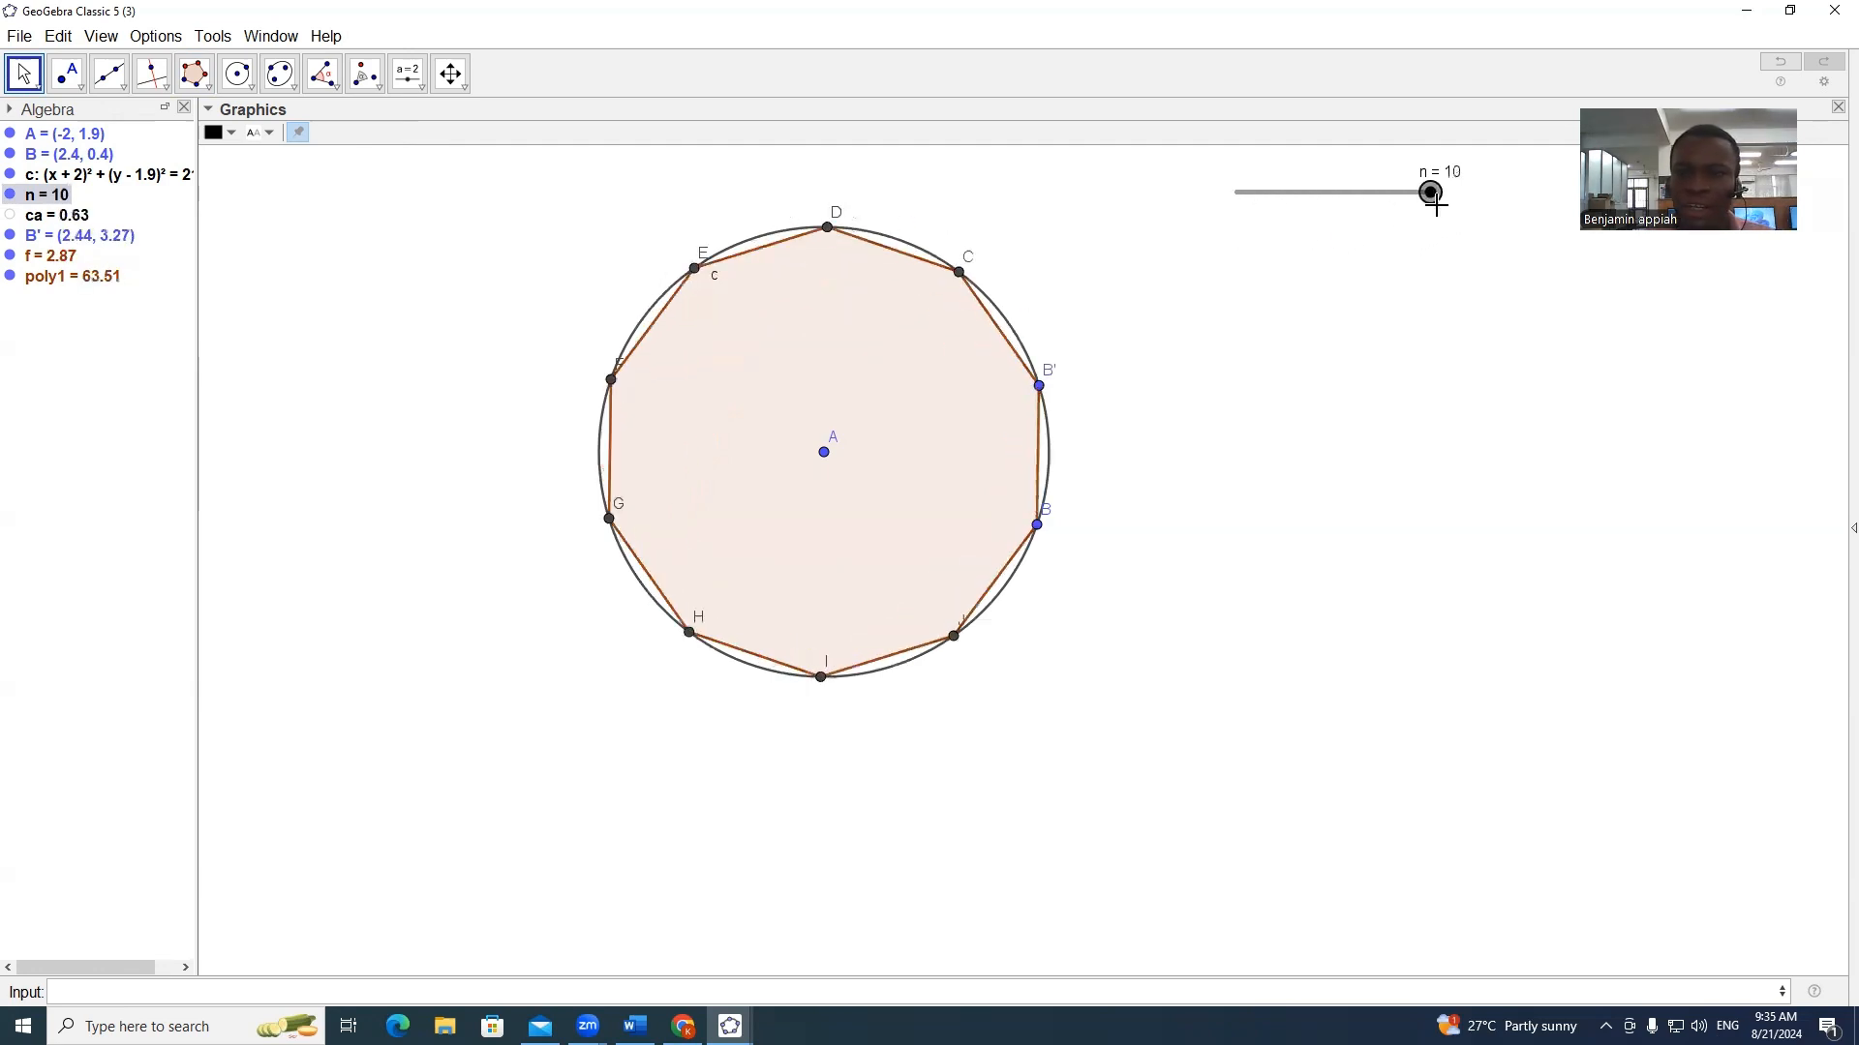
Step: Hide the polygon vertices C and D along the upper part of the circle
click(961, 276)
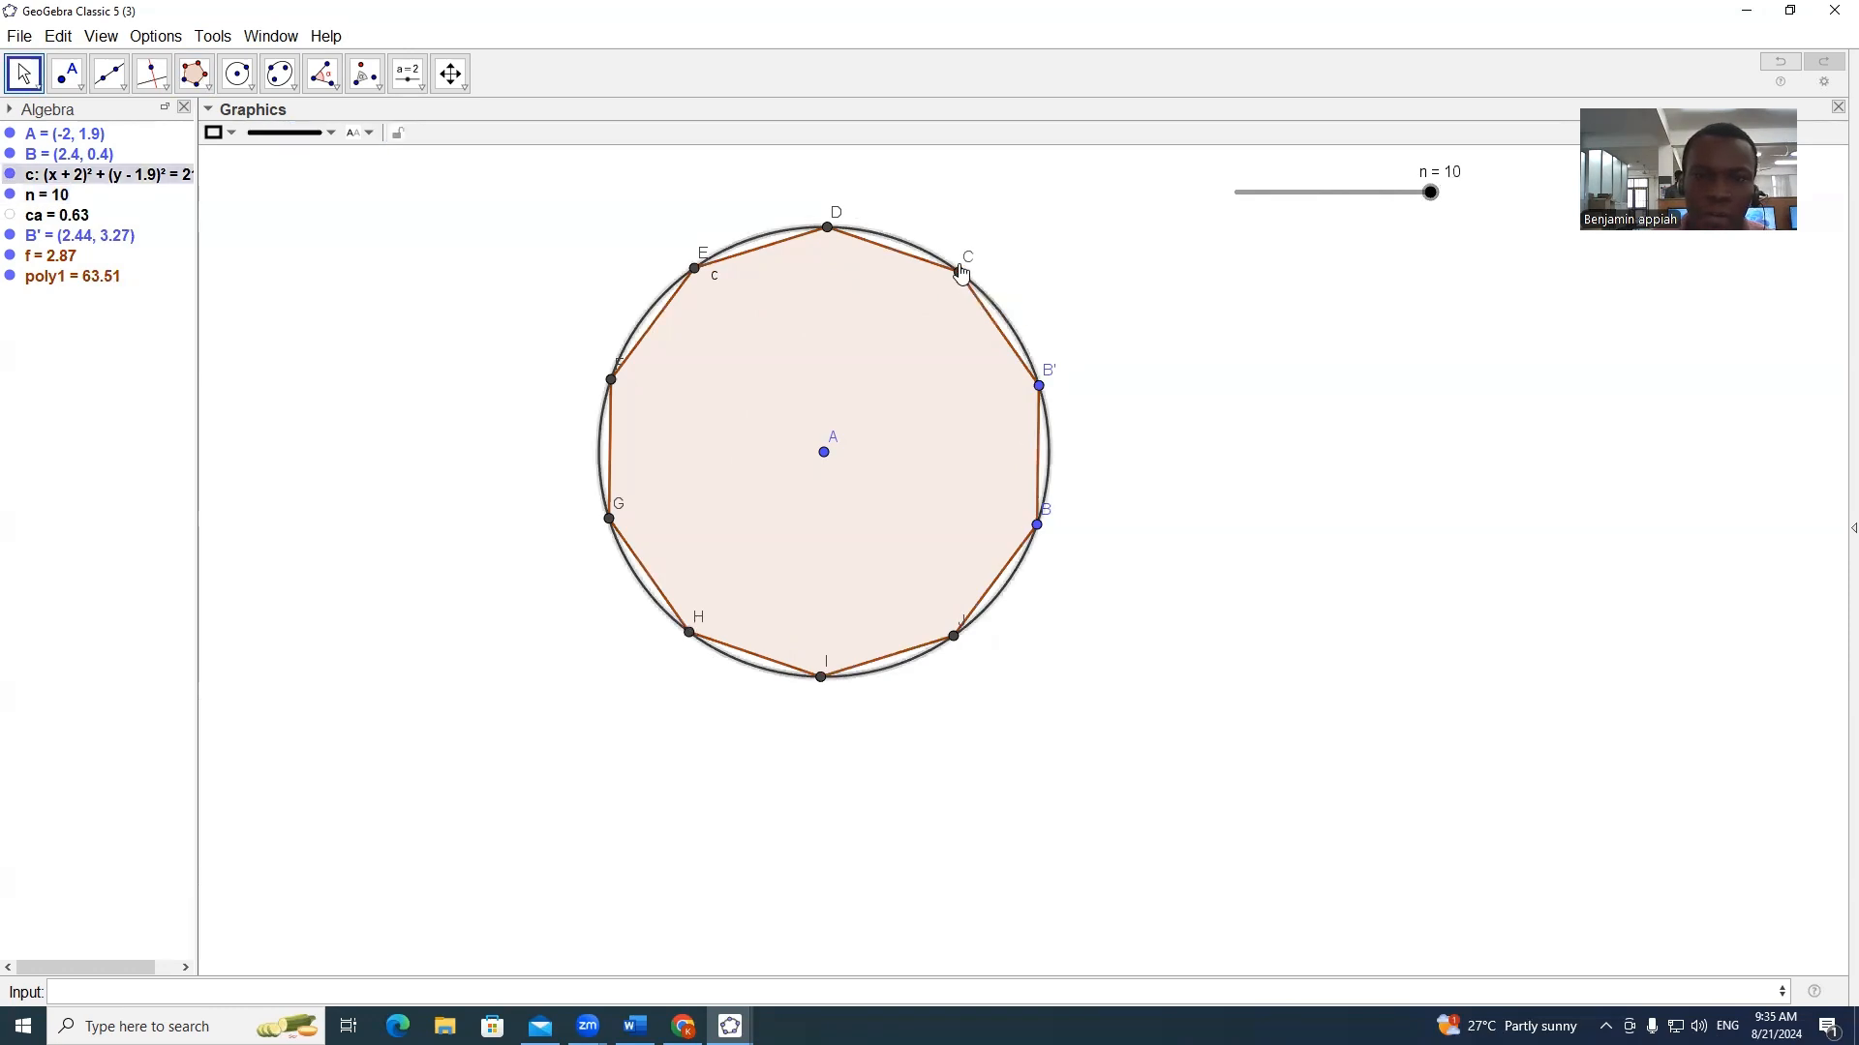
right_click(959, 274)
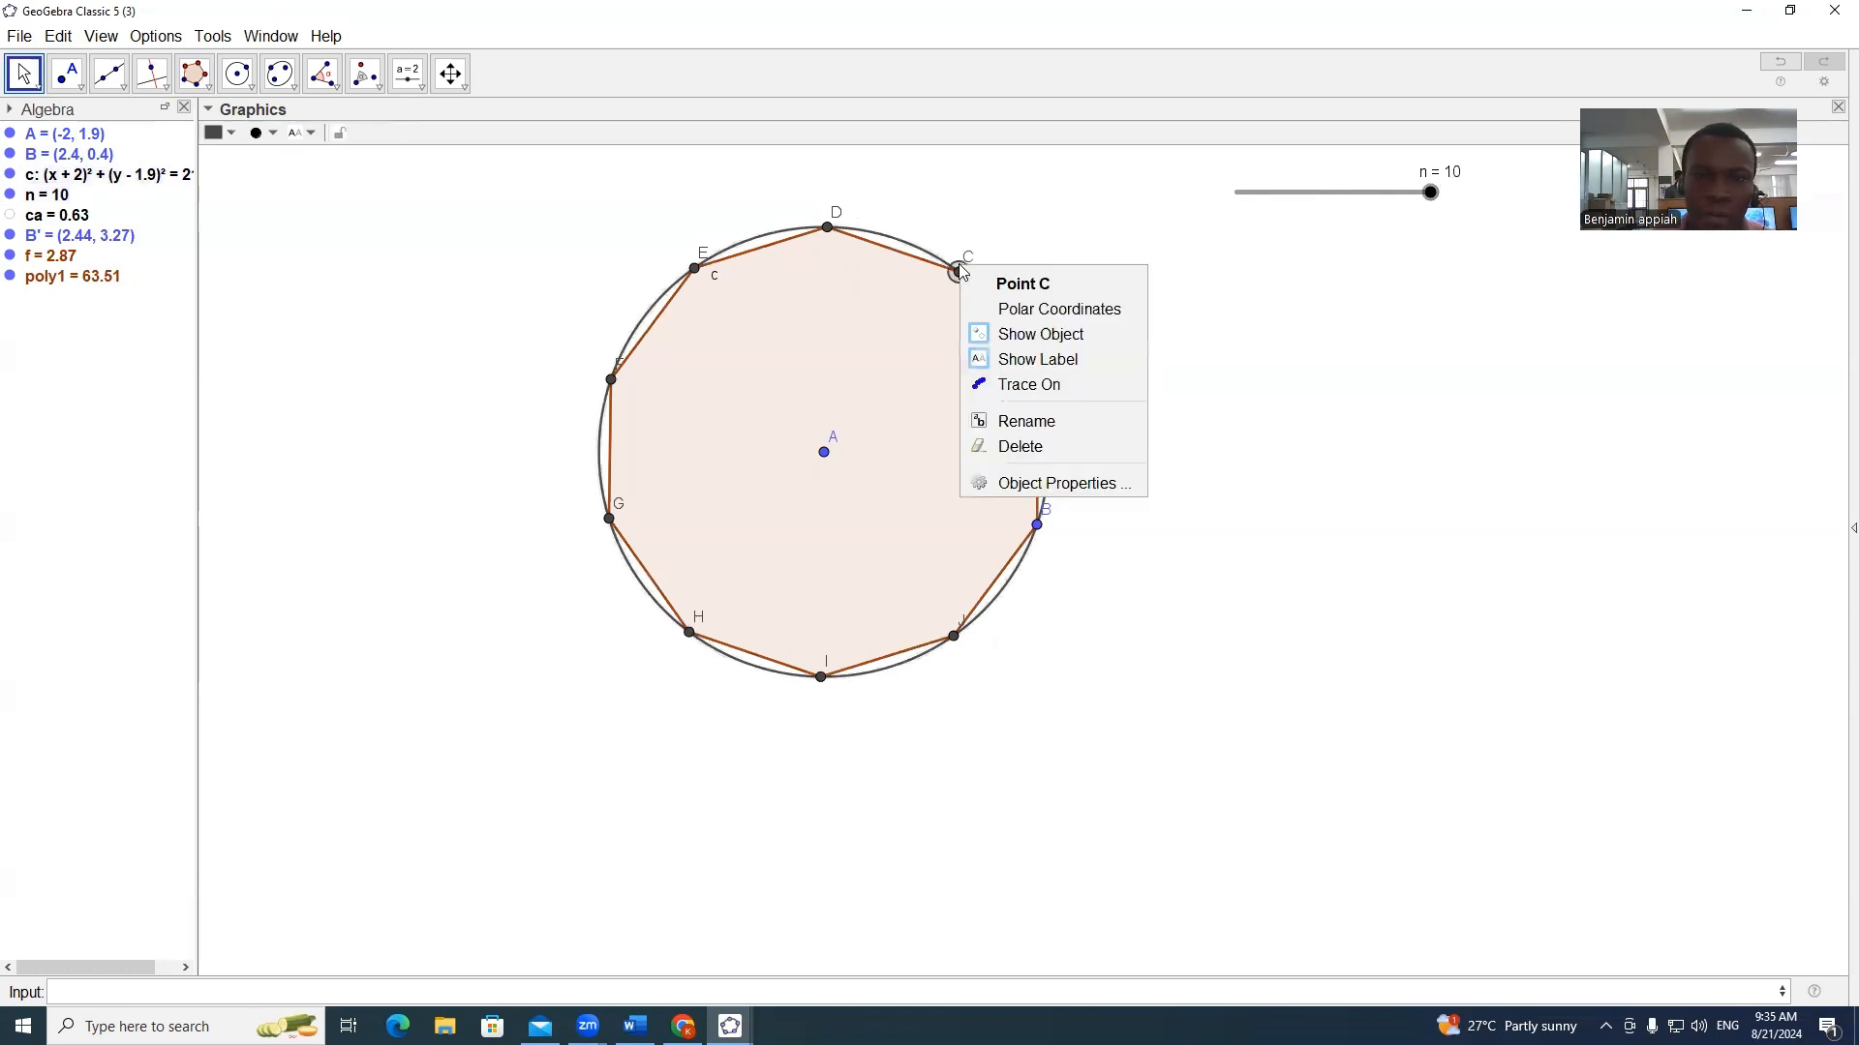
click(1021, 335)
drag(835, 237, 837, 239)
right_click(835, 237)
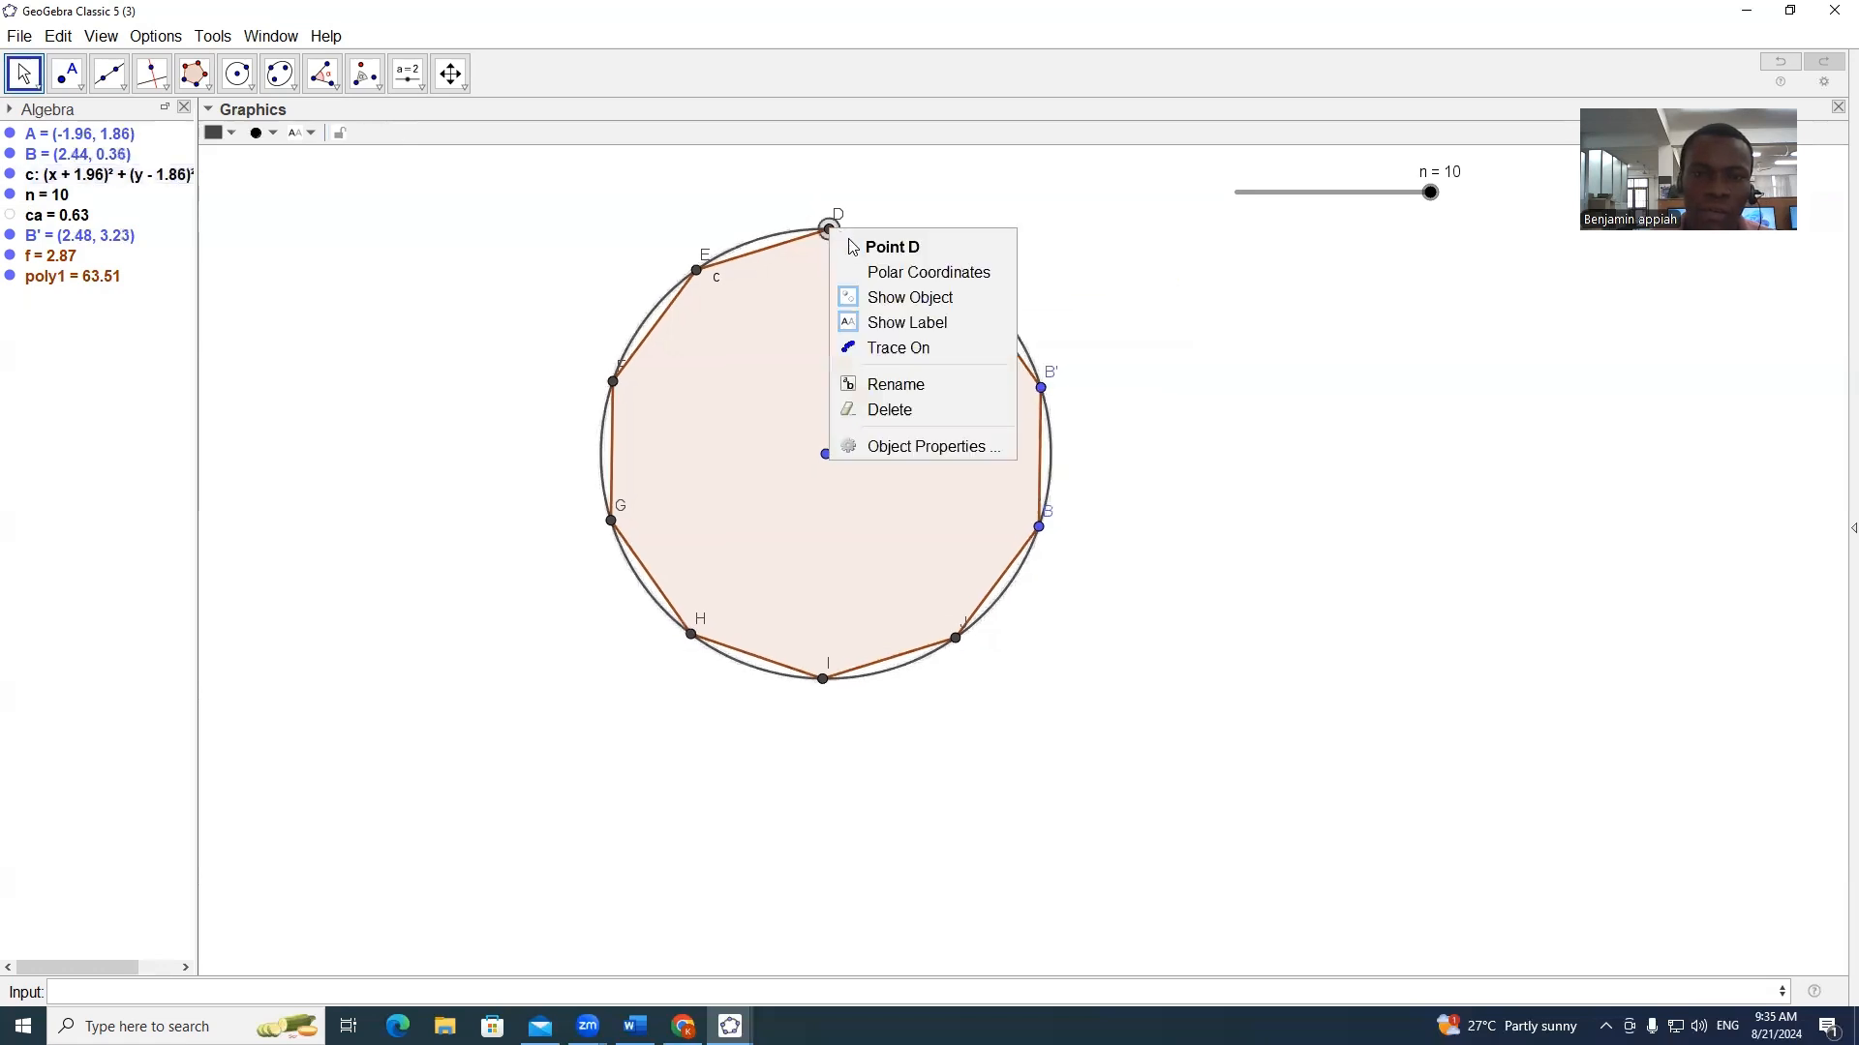
click(891, 298)
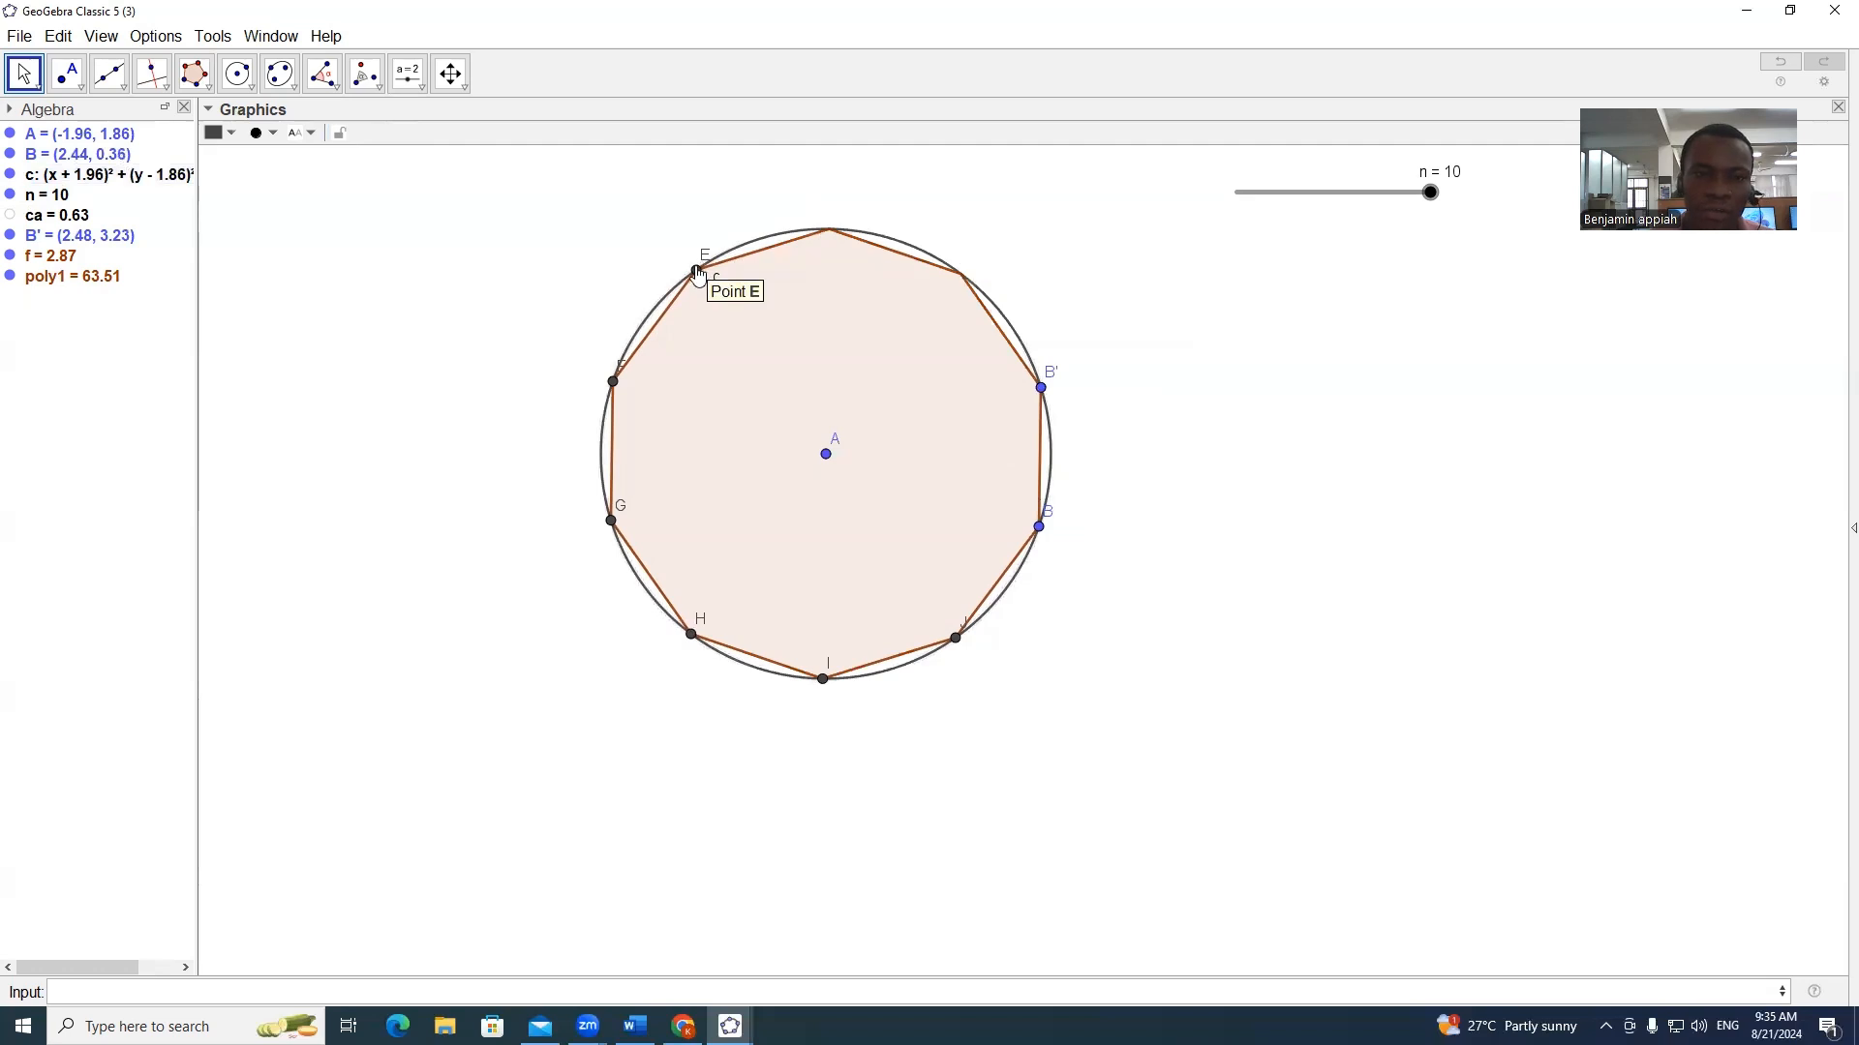
Step: Hide the polygon vertices E, F and G
right_click(697, 275)
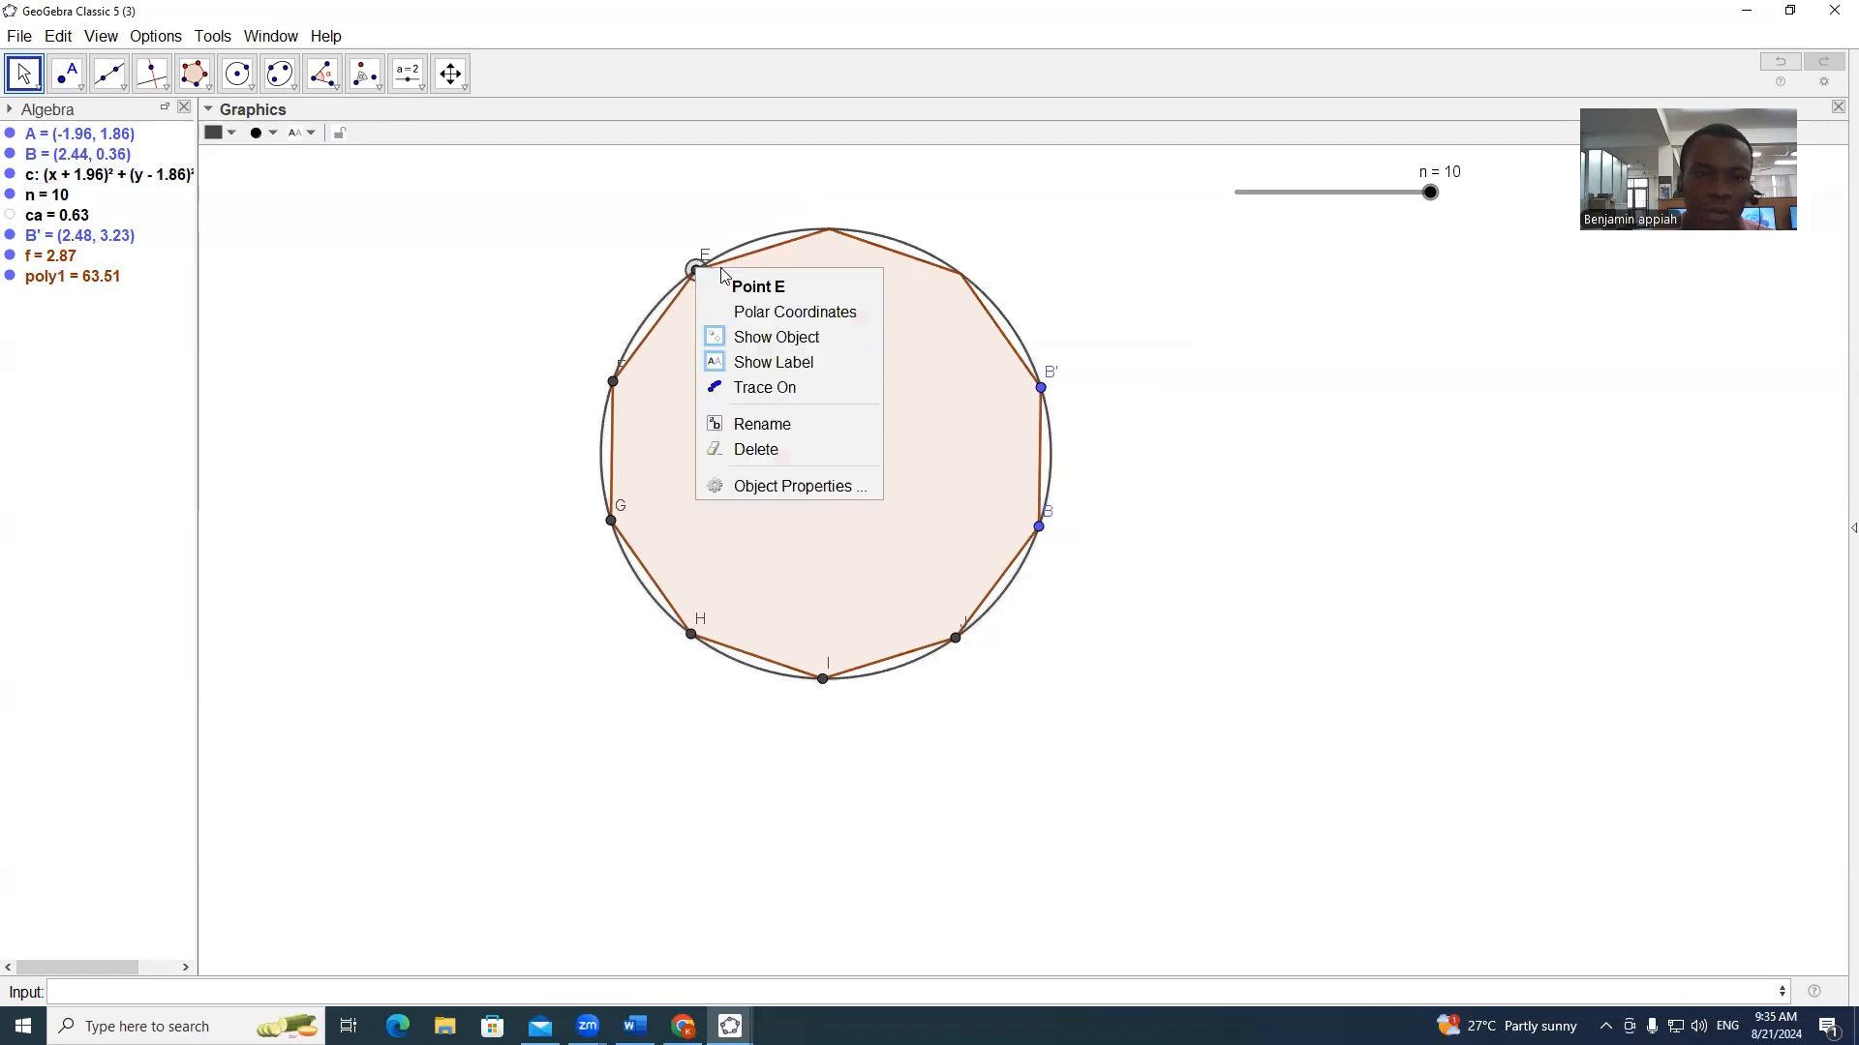
click(745, 335)
drag(612, 388, 623, 389)
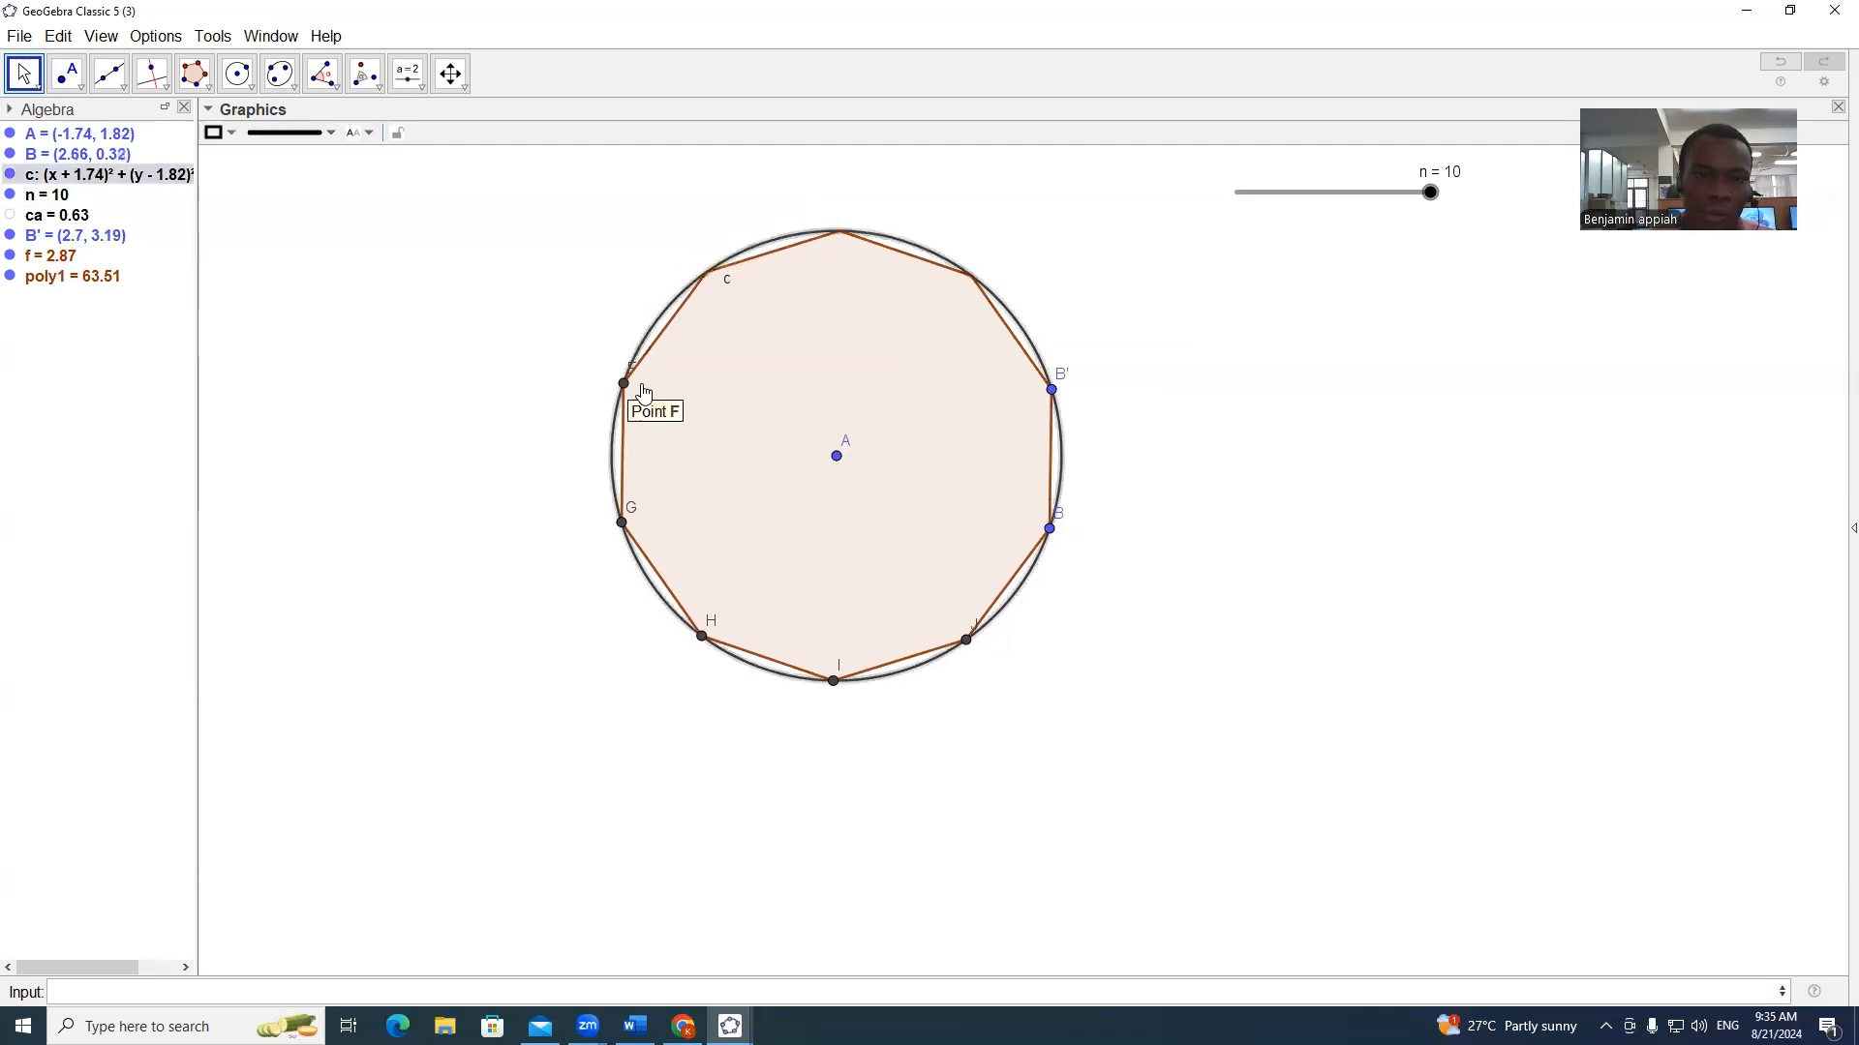
right_click(623, 387)
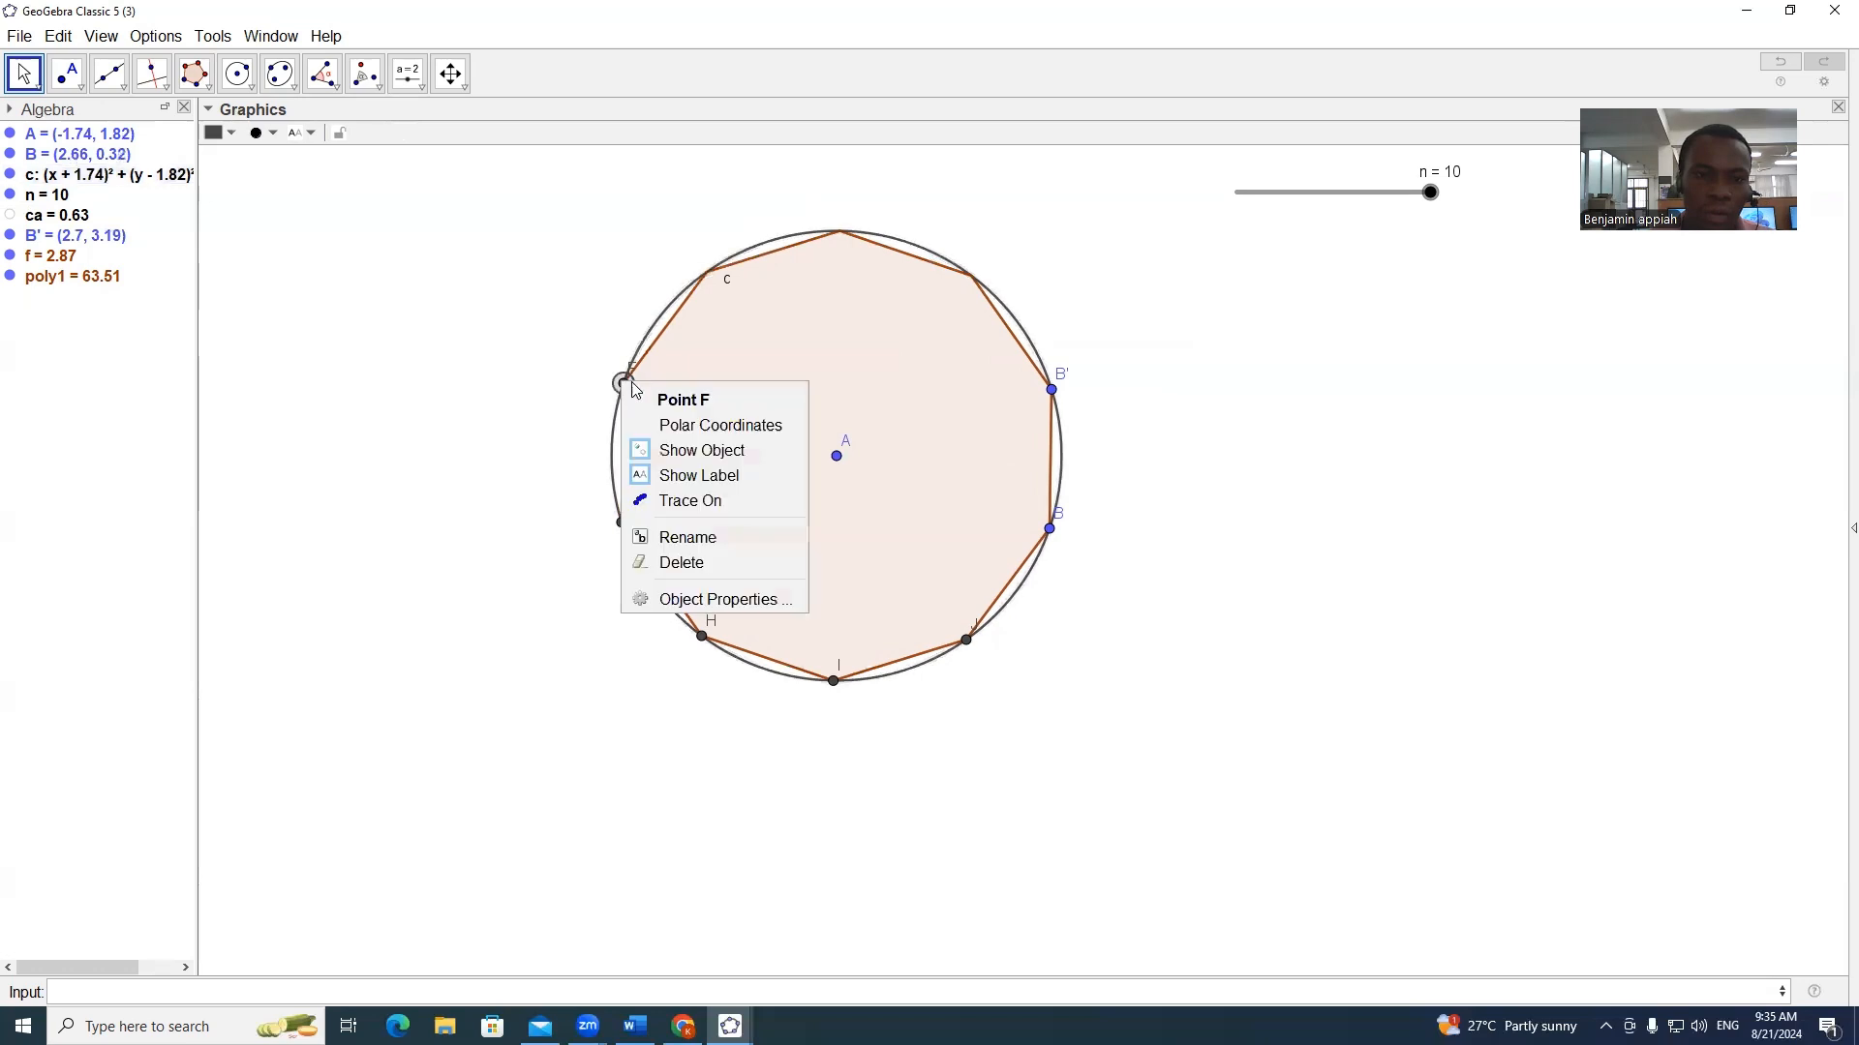
click(675, 452)
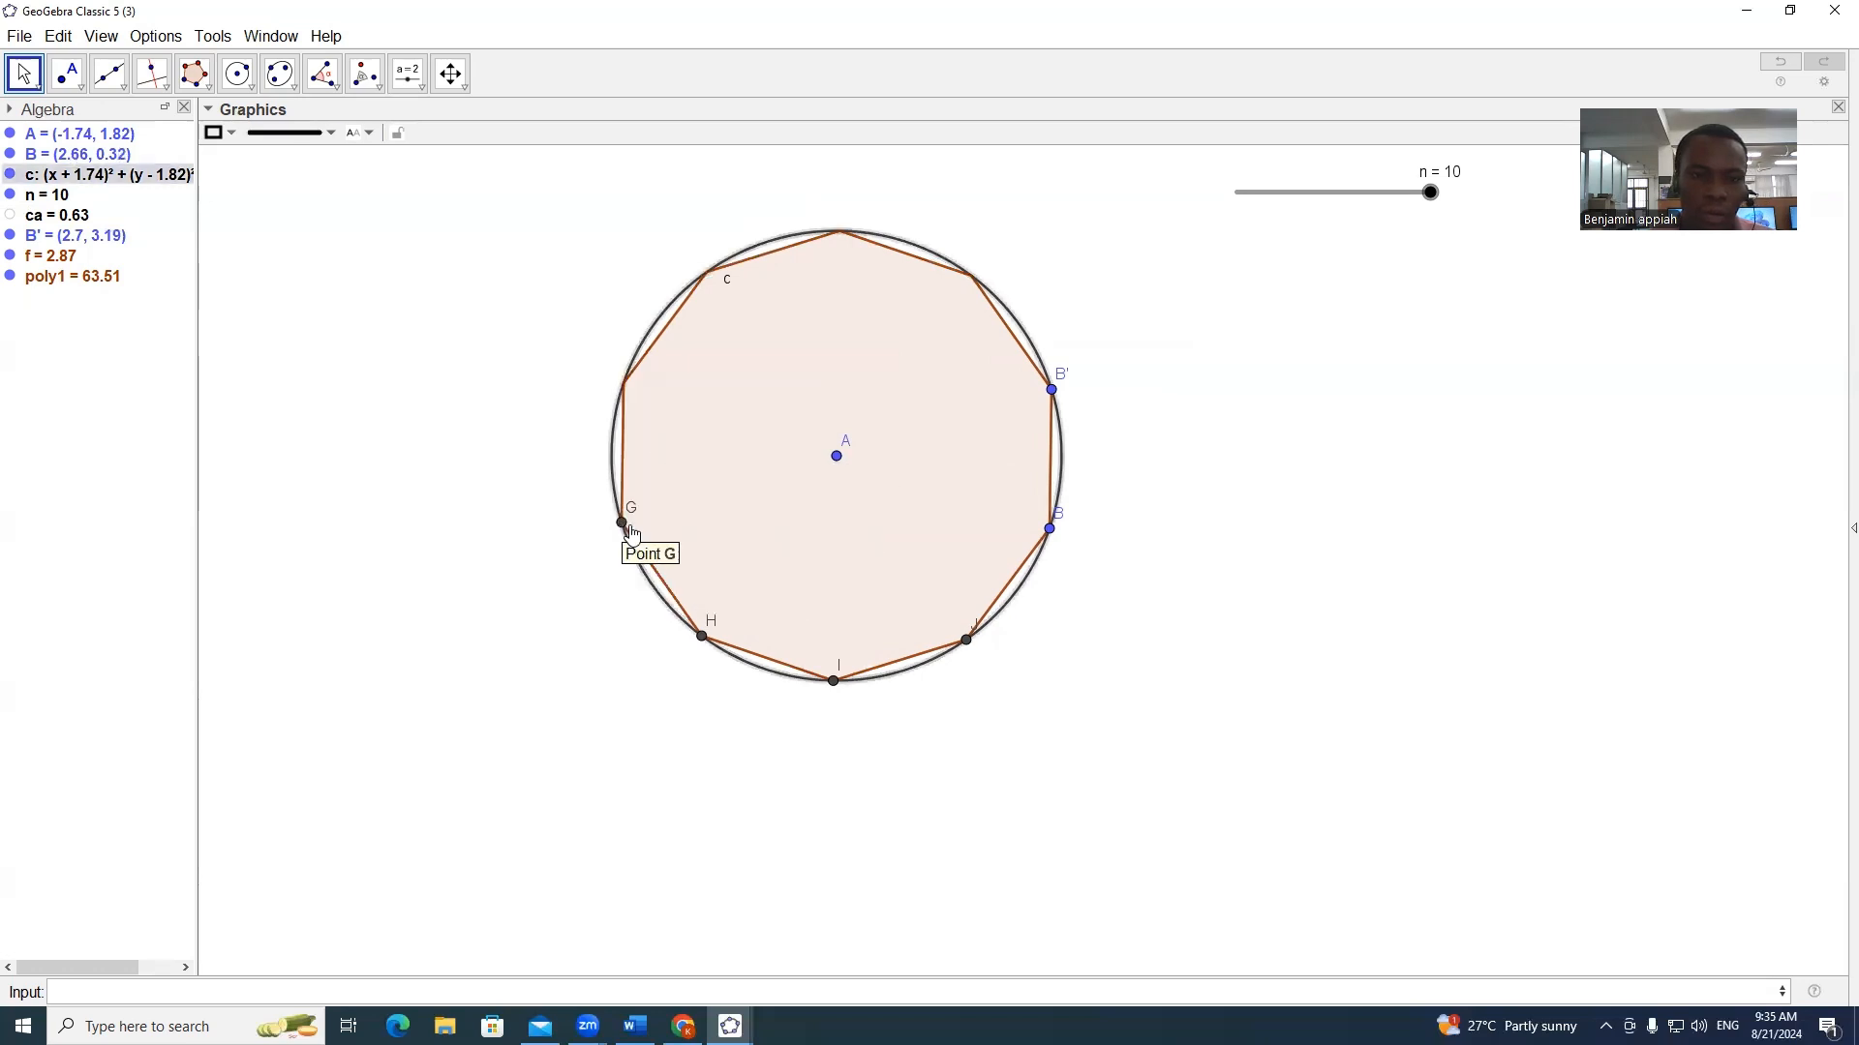
right_click(622, 522)
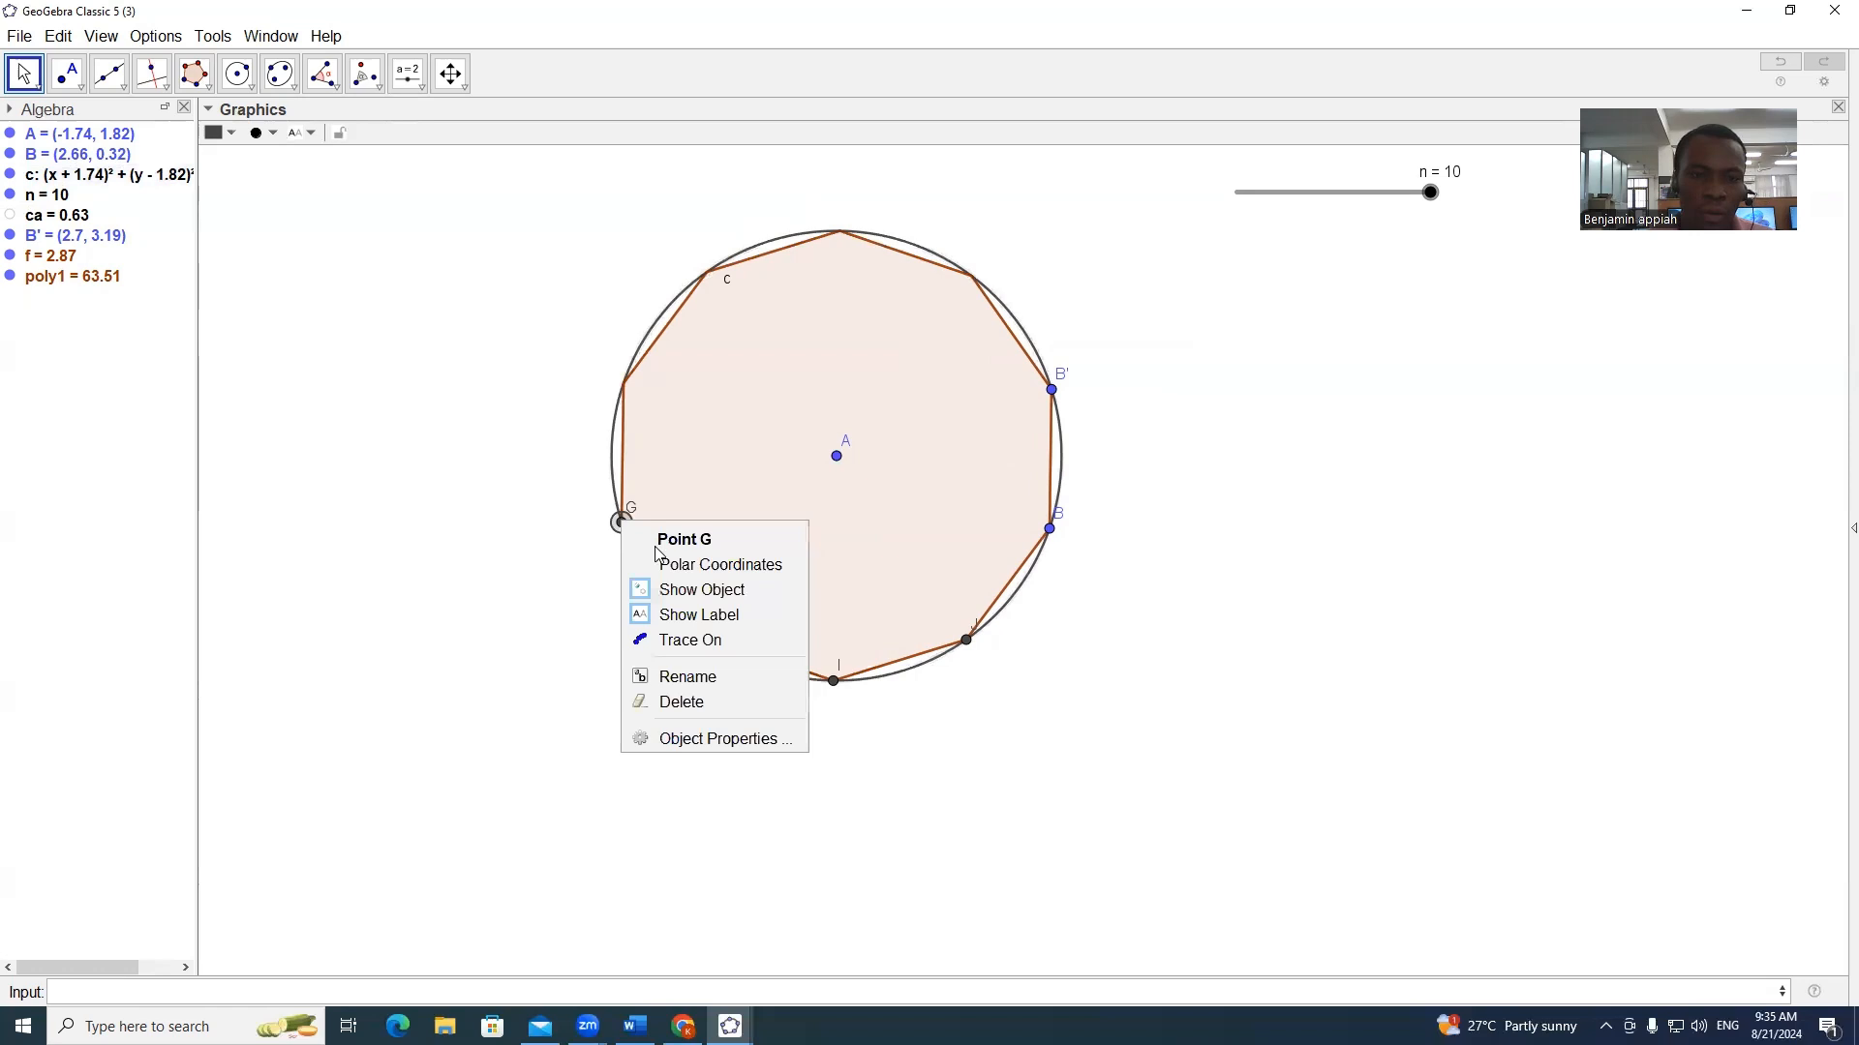
click(703, 590)
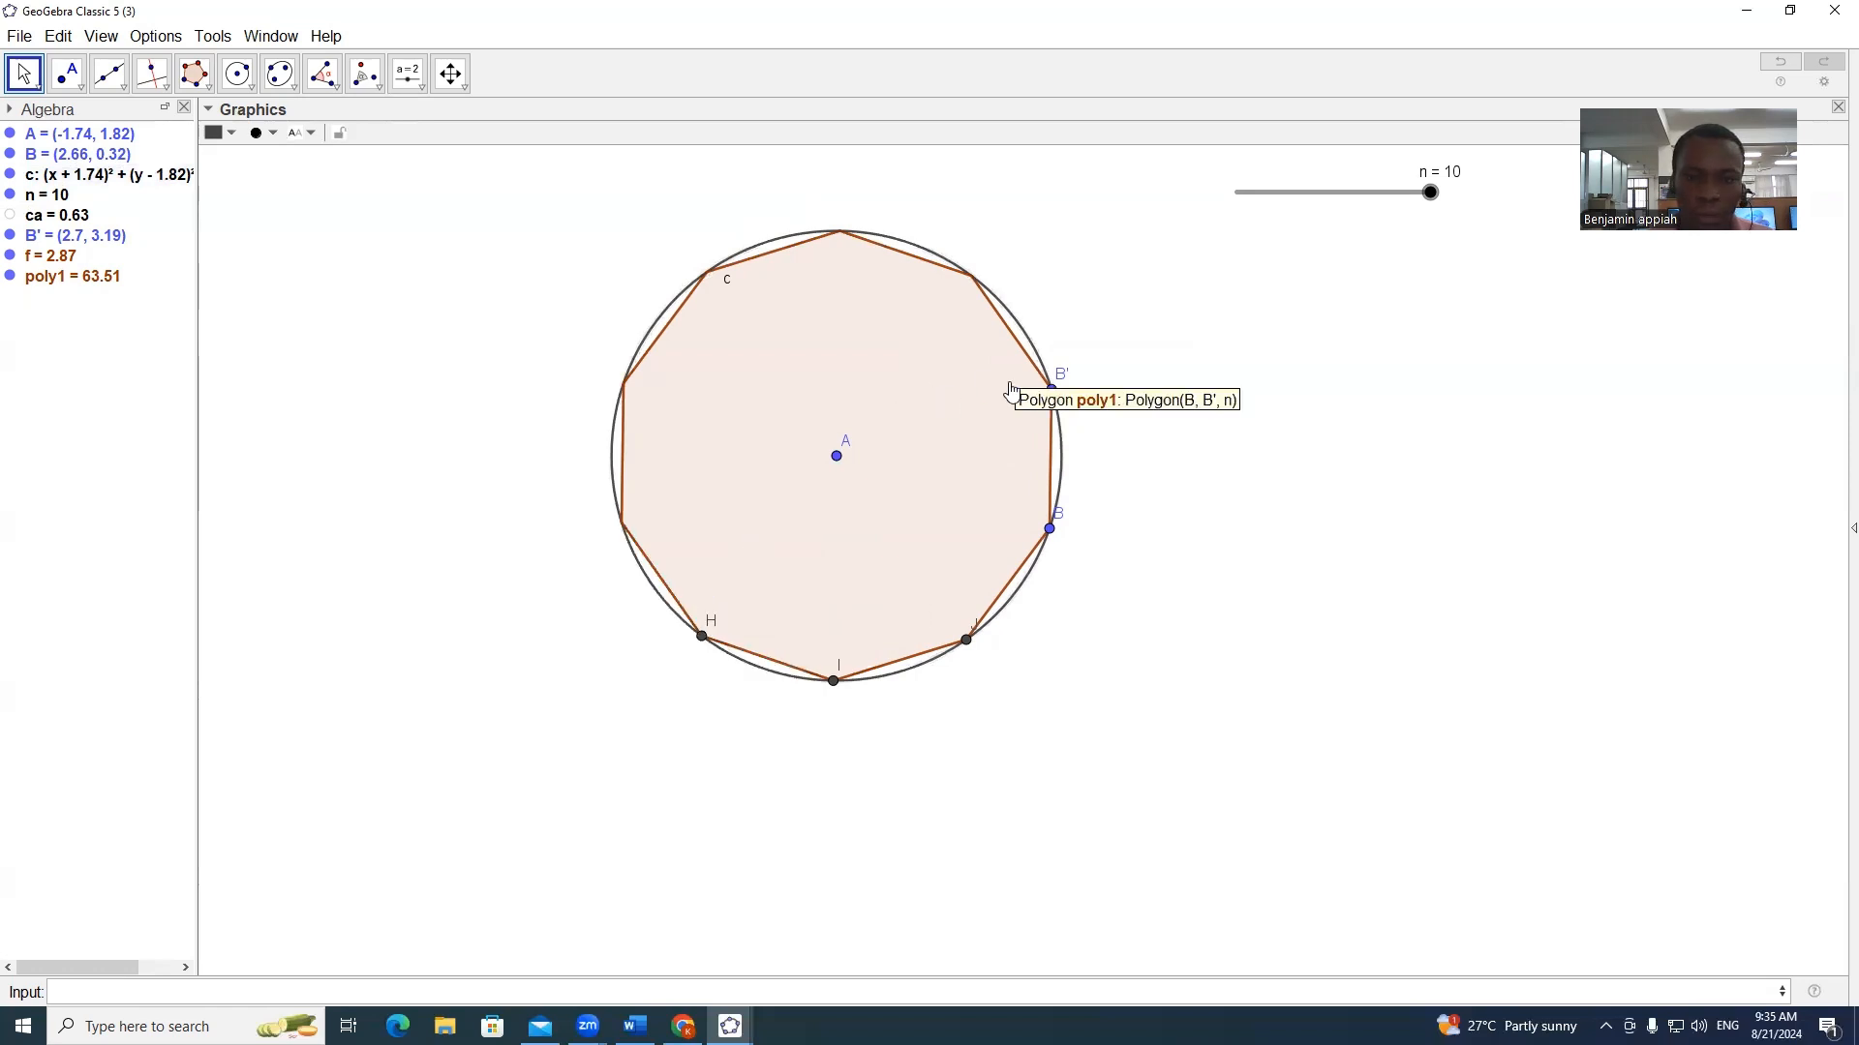
Step: Hide the rotated point B', point B and the polygon vertex J
right_click(1055, 393)
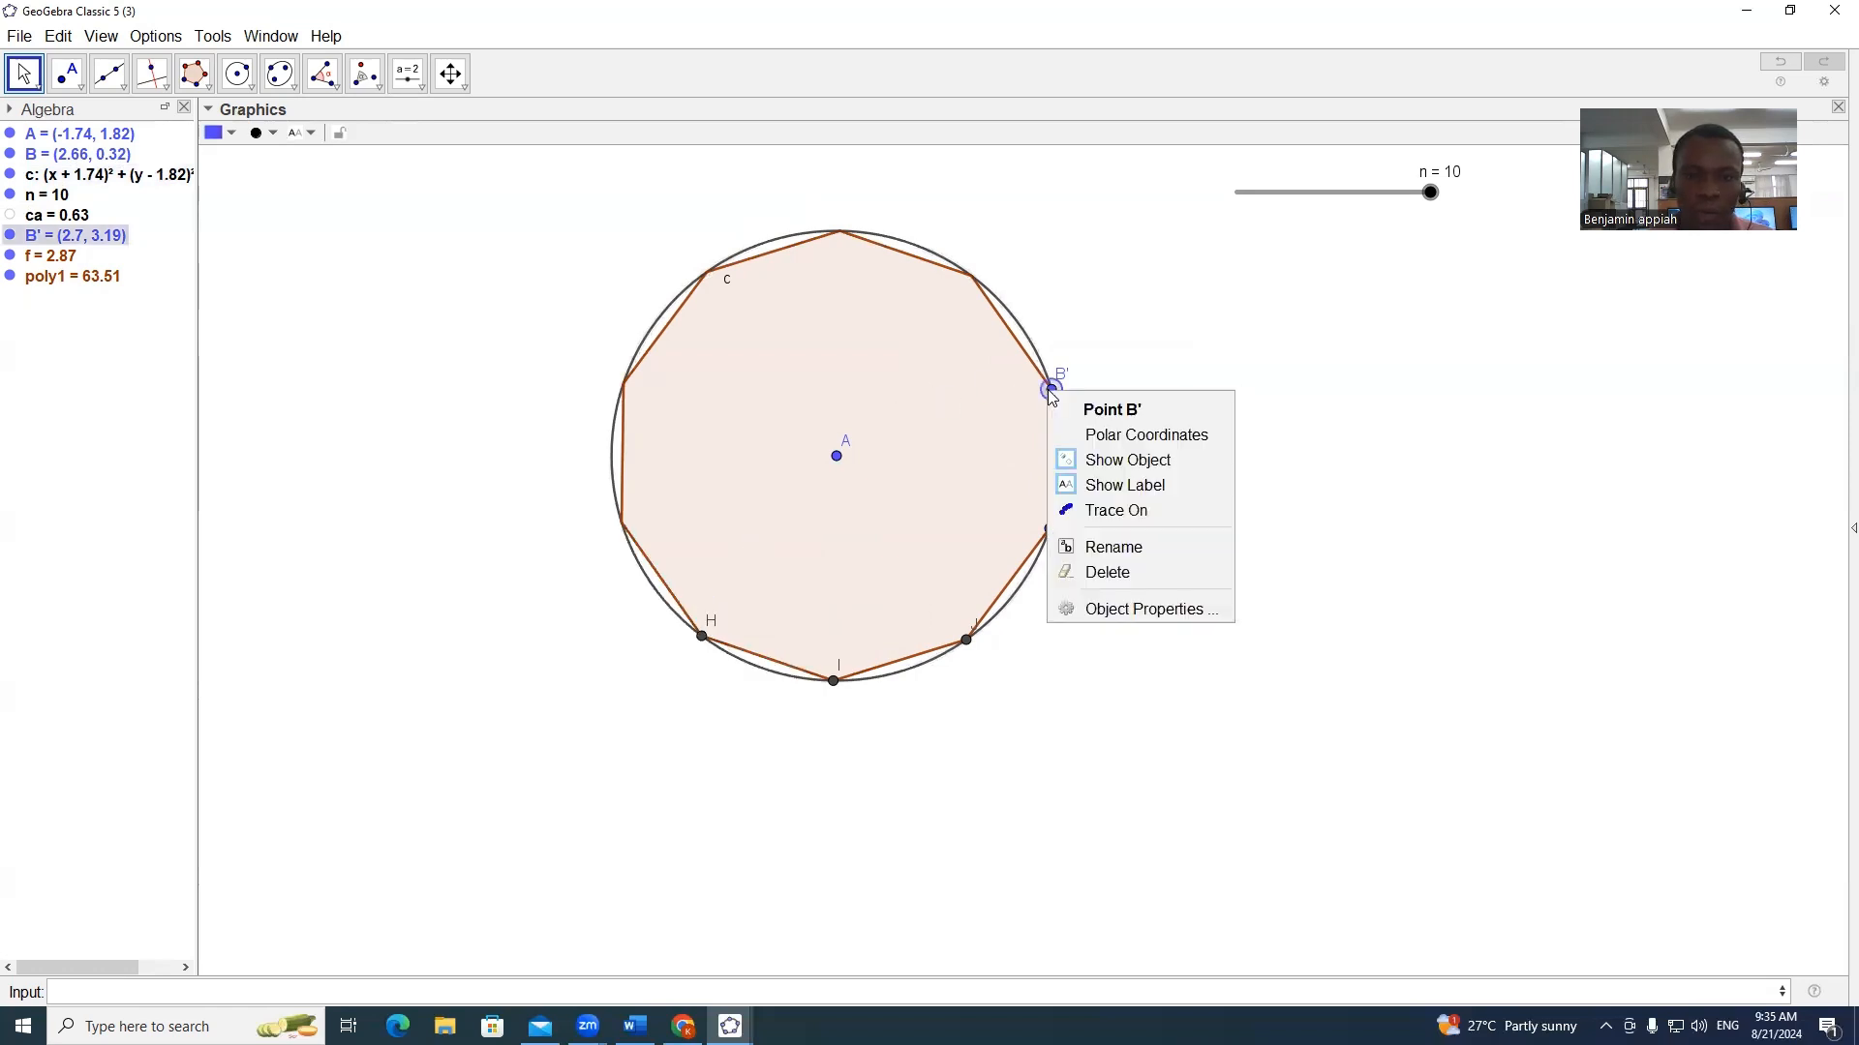
click(1100, 459)
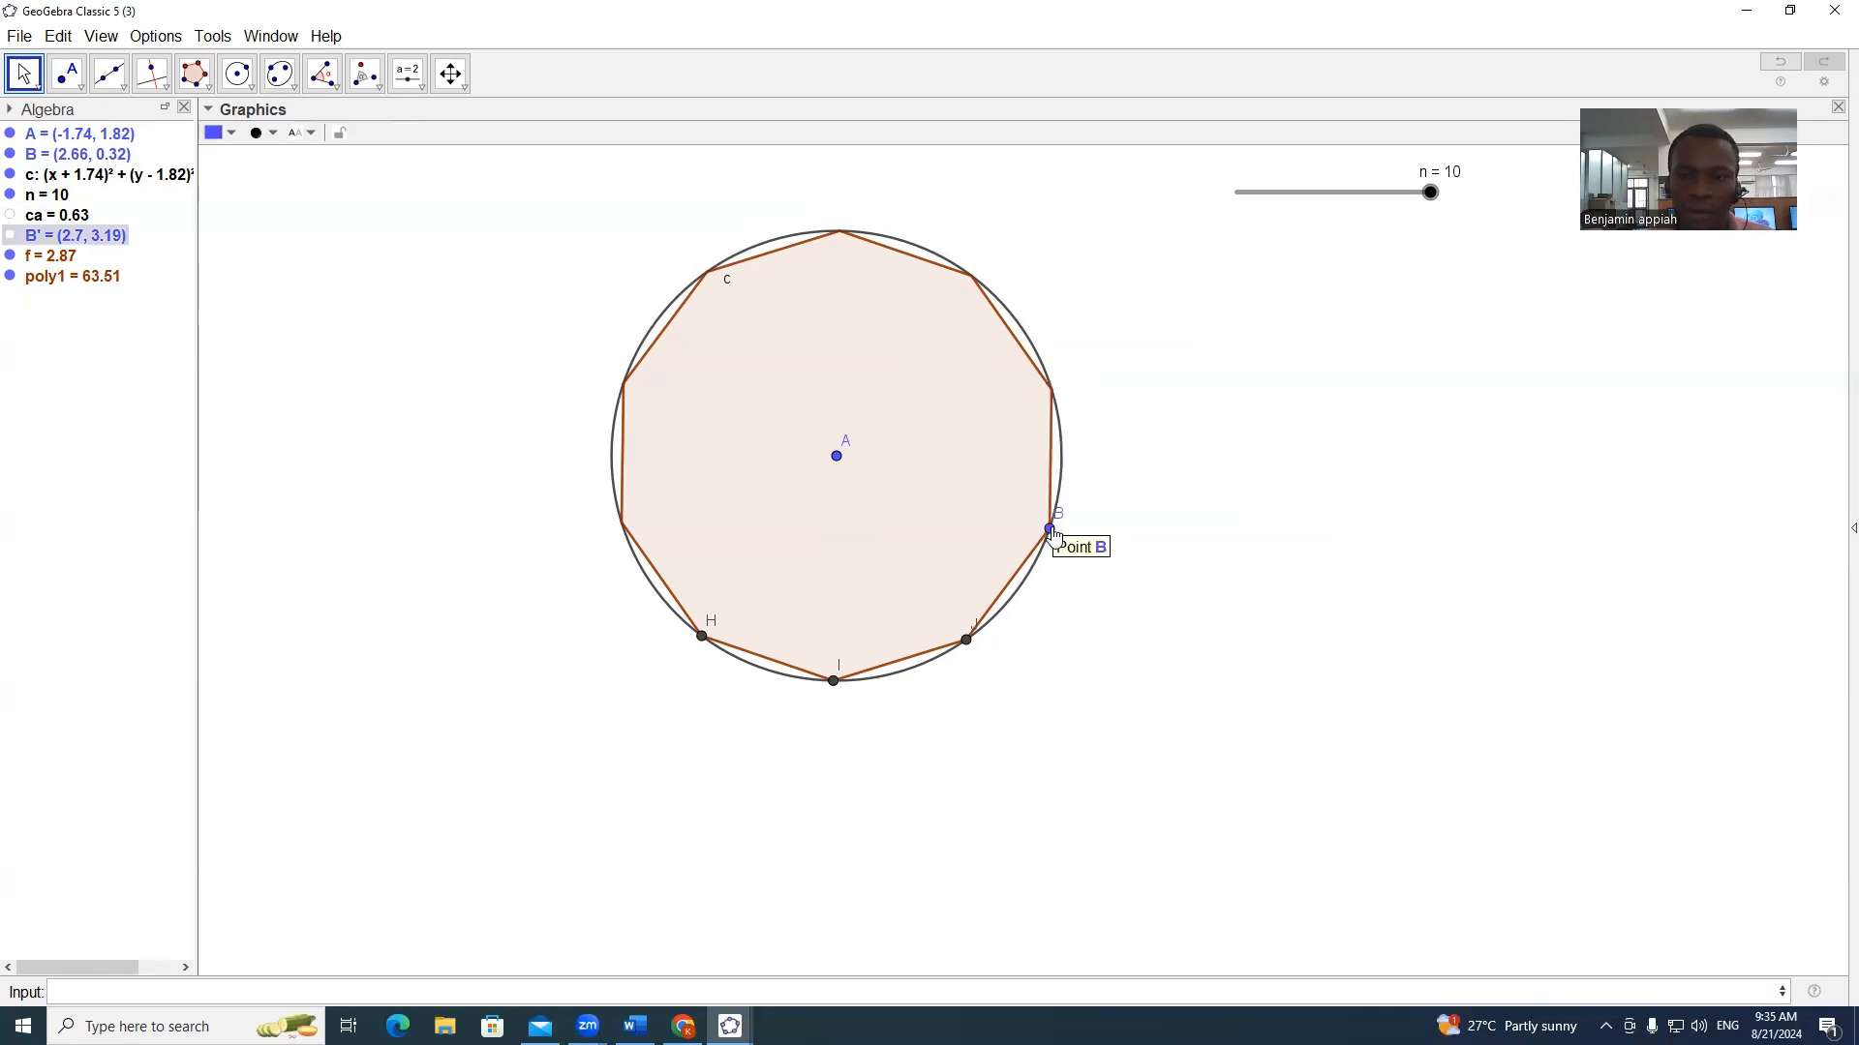
right_click(1051, 528)
click(1091, 596)
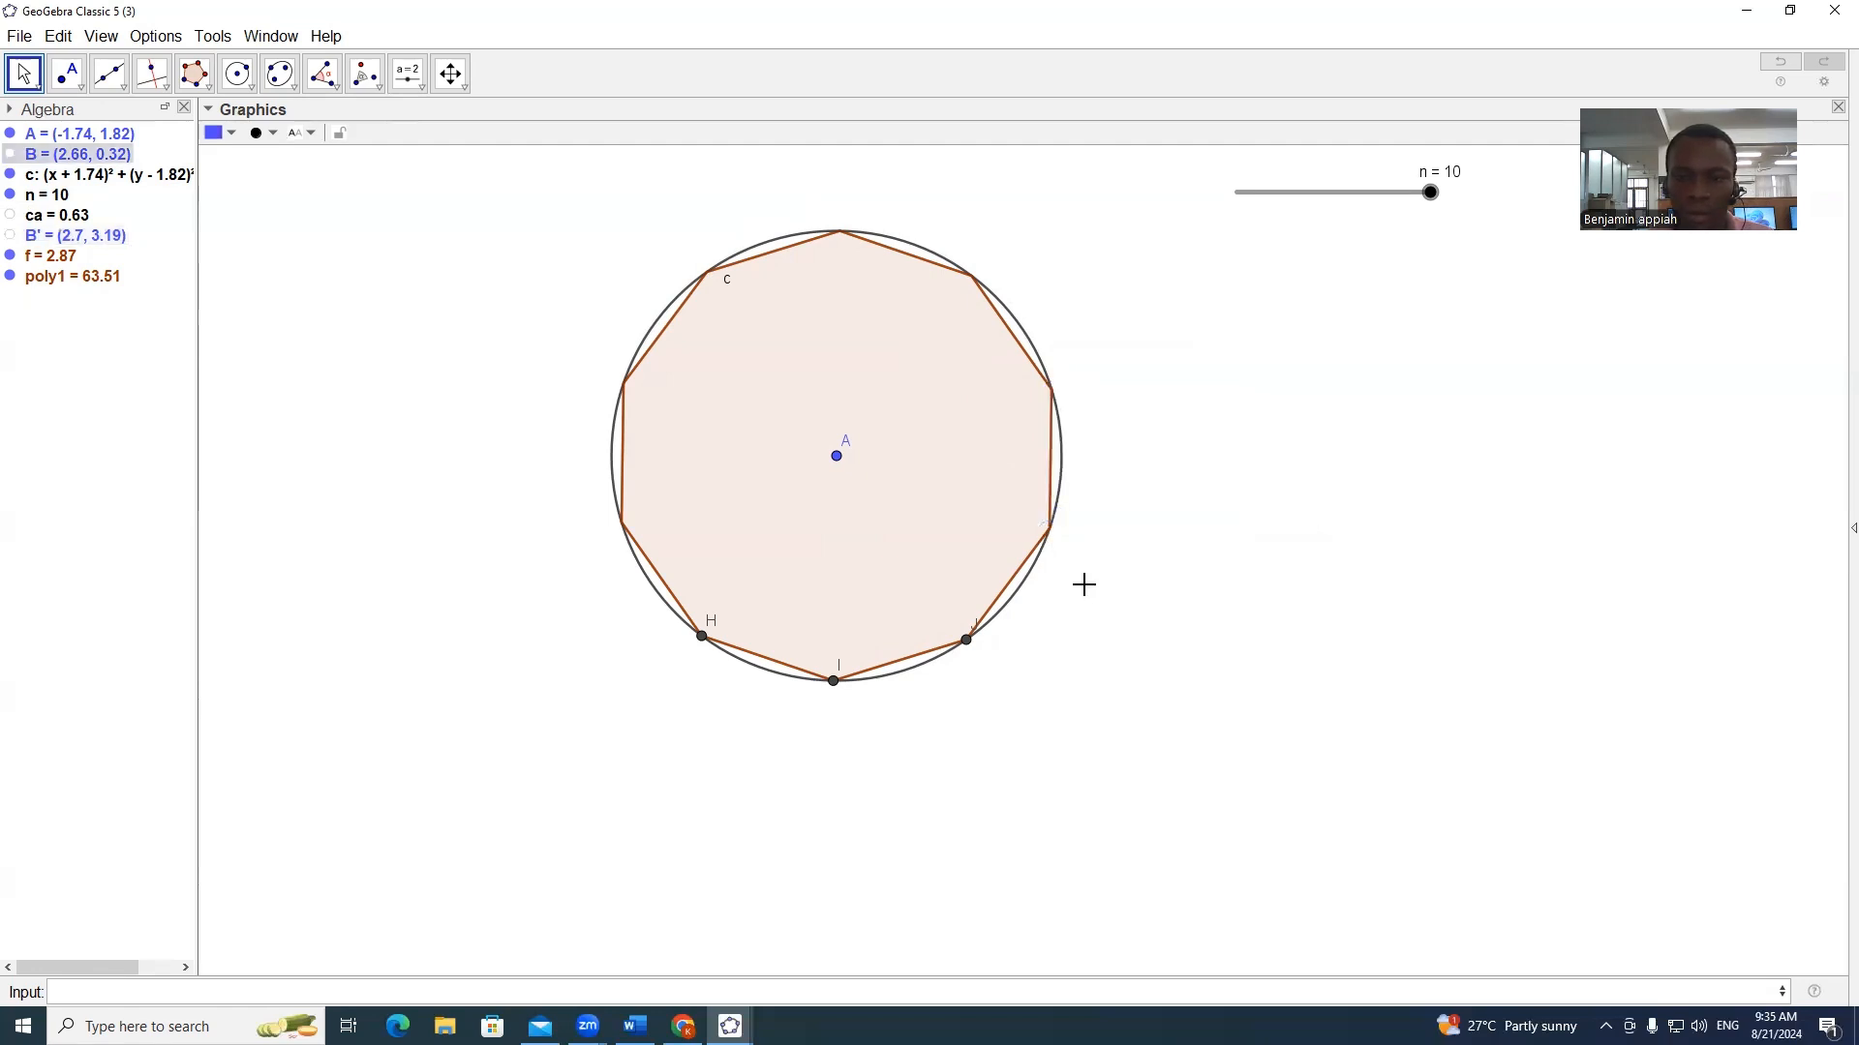
right_click(966, 641)
click(1029, 715)
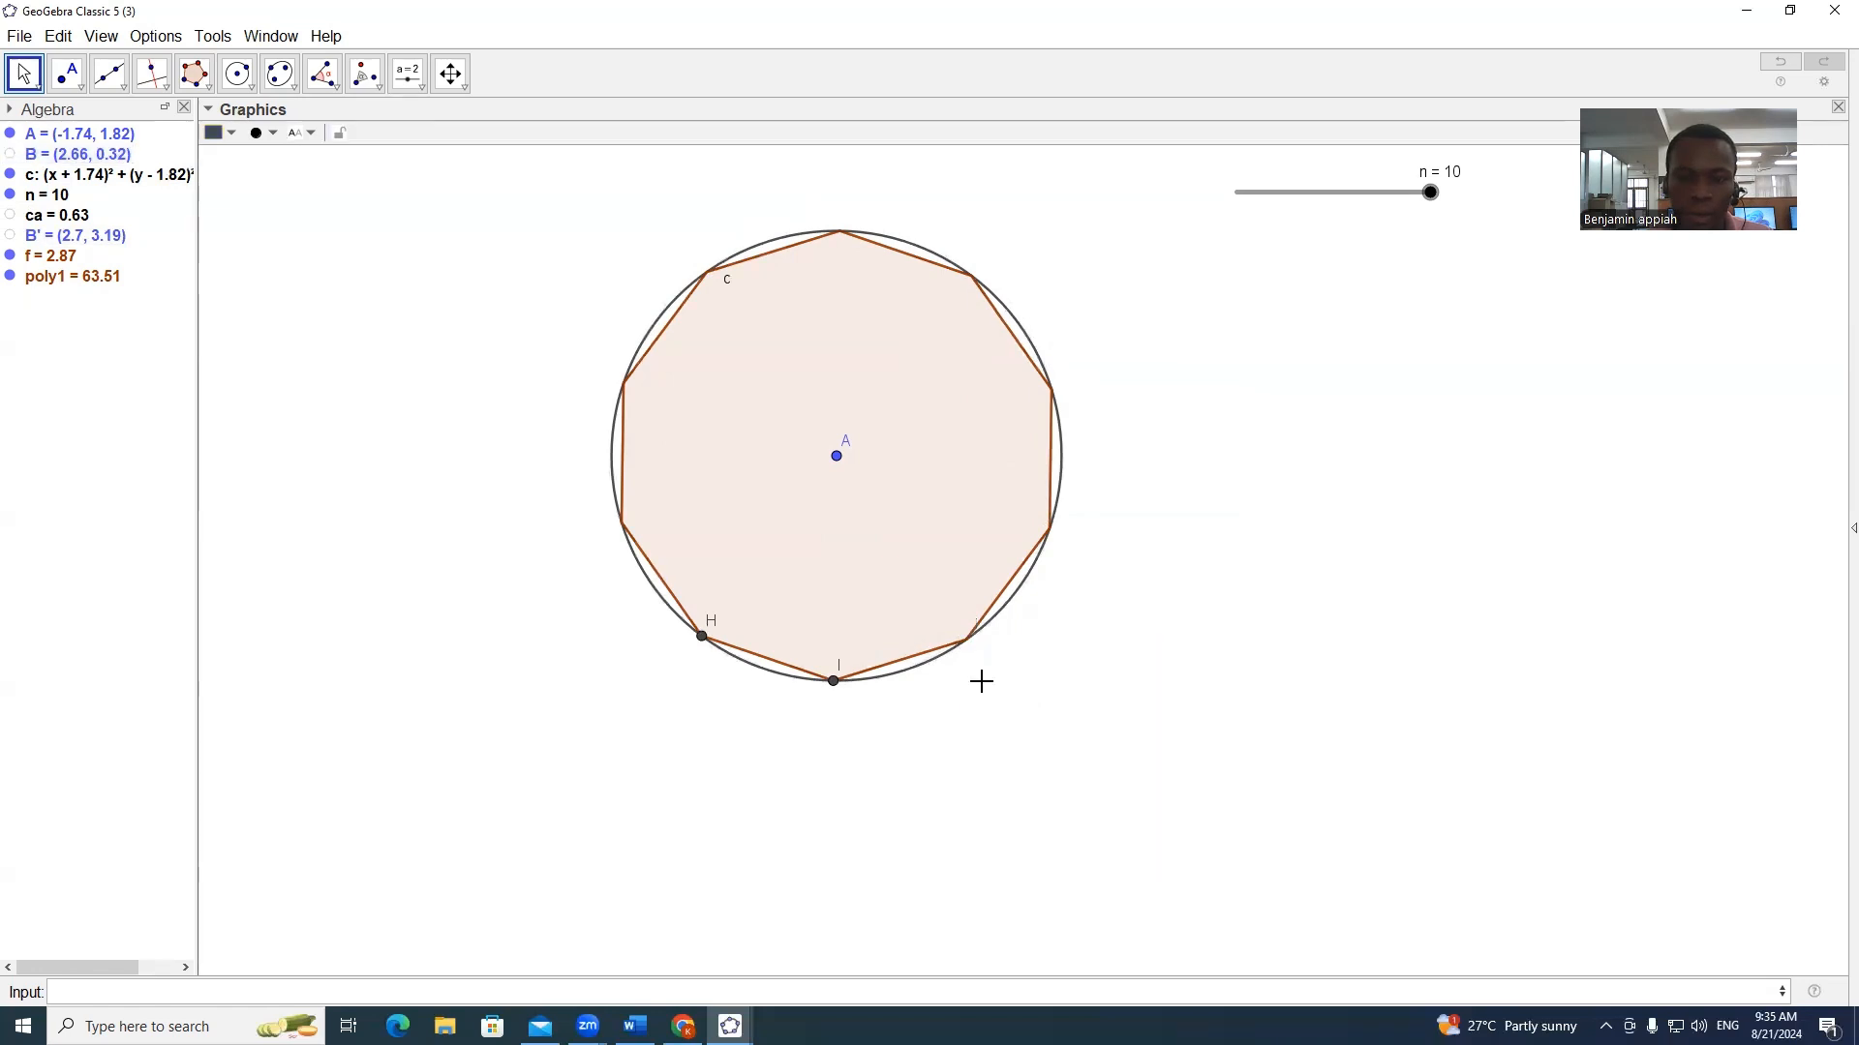
Step: Hide the remaining polygon vertices I and H at the lower part of the circle
right_click(831, 682)
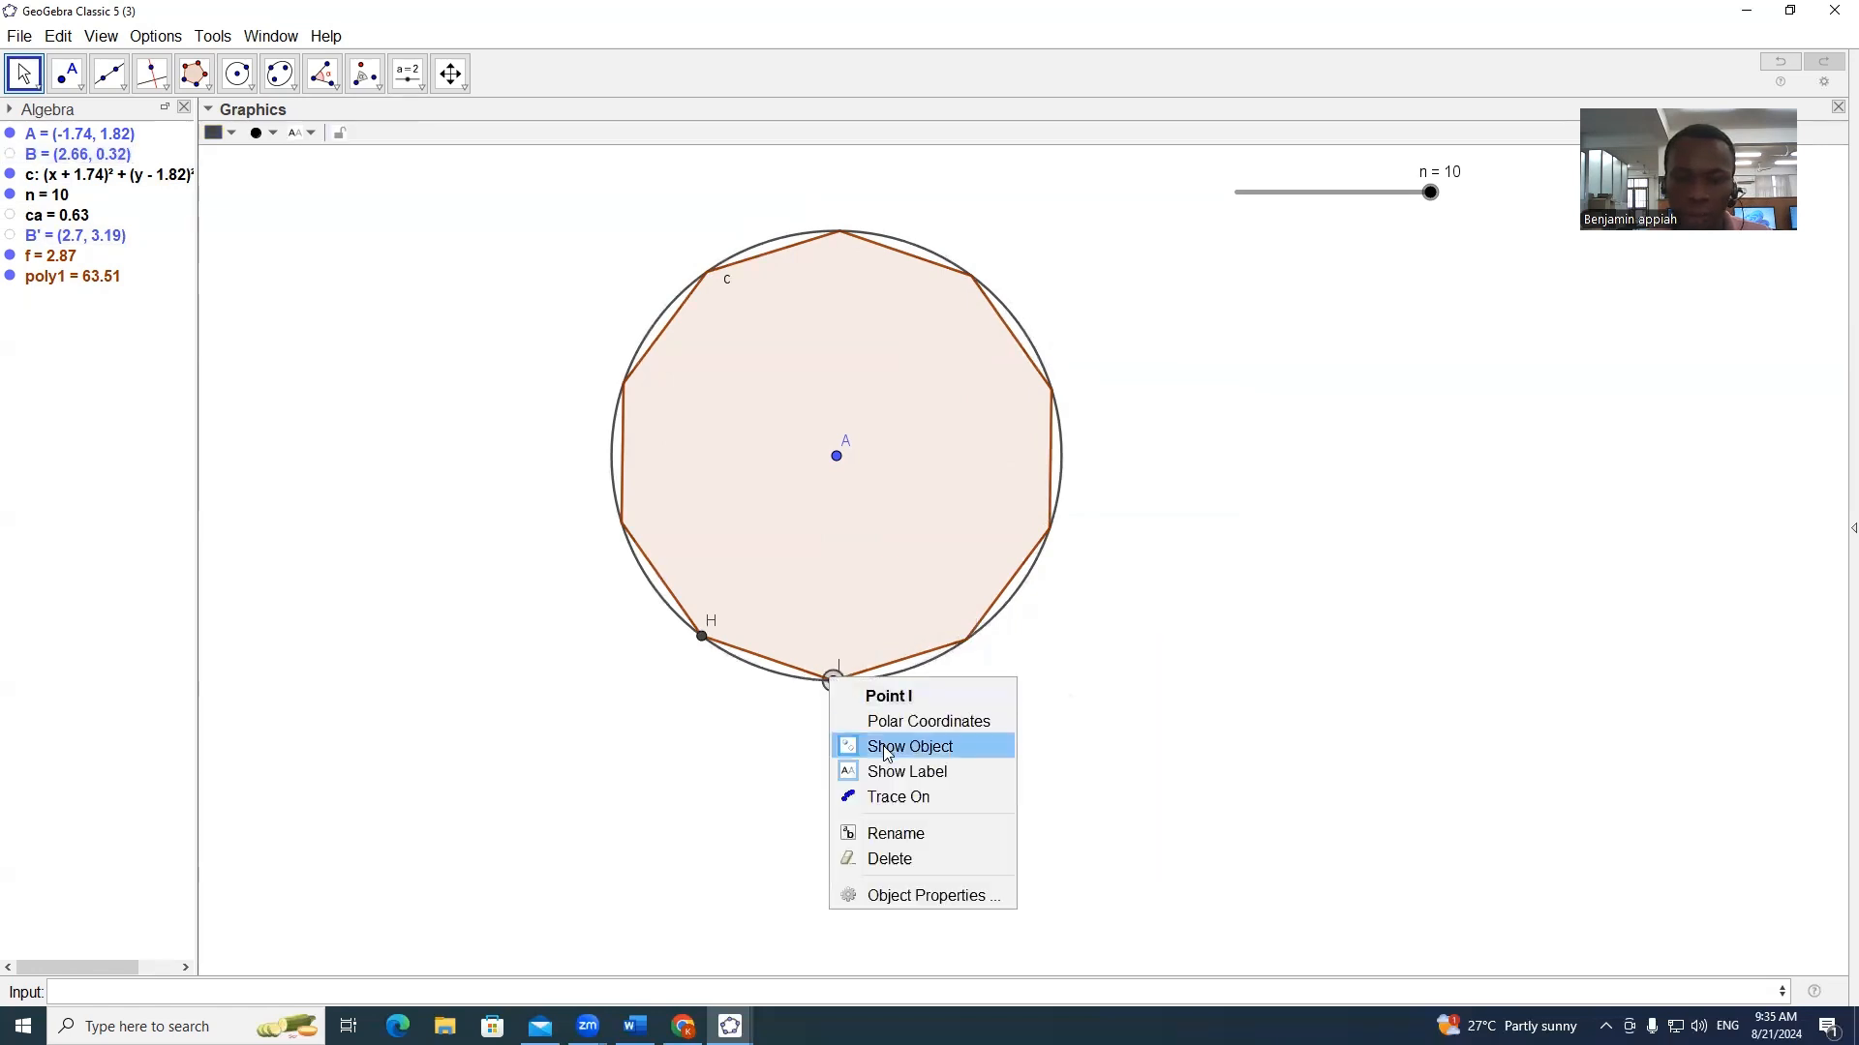
click(886, 745)
right_click(705, 636)
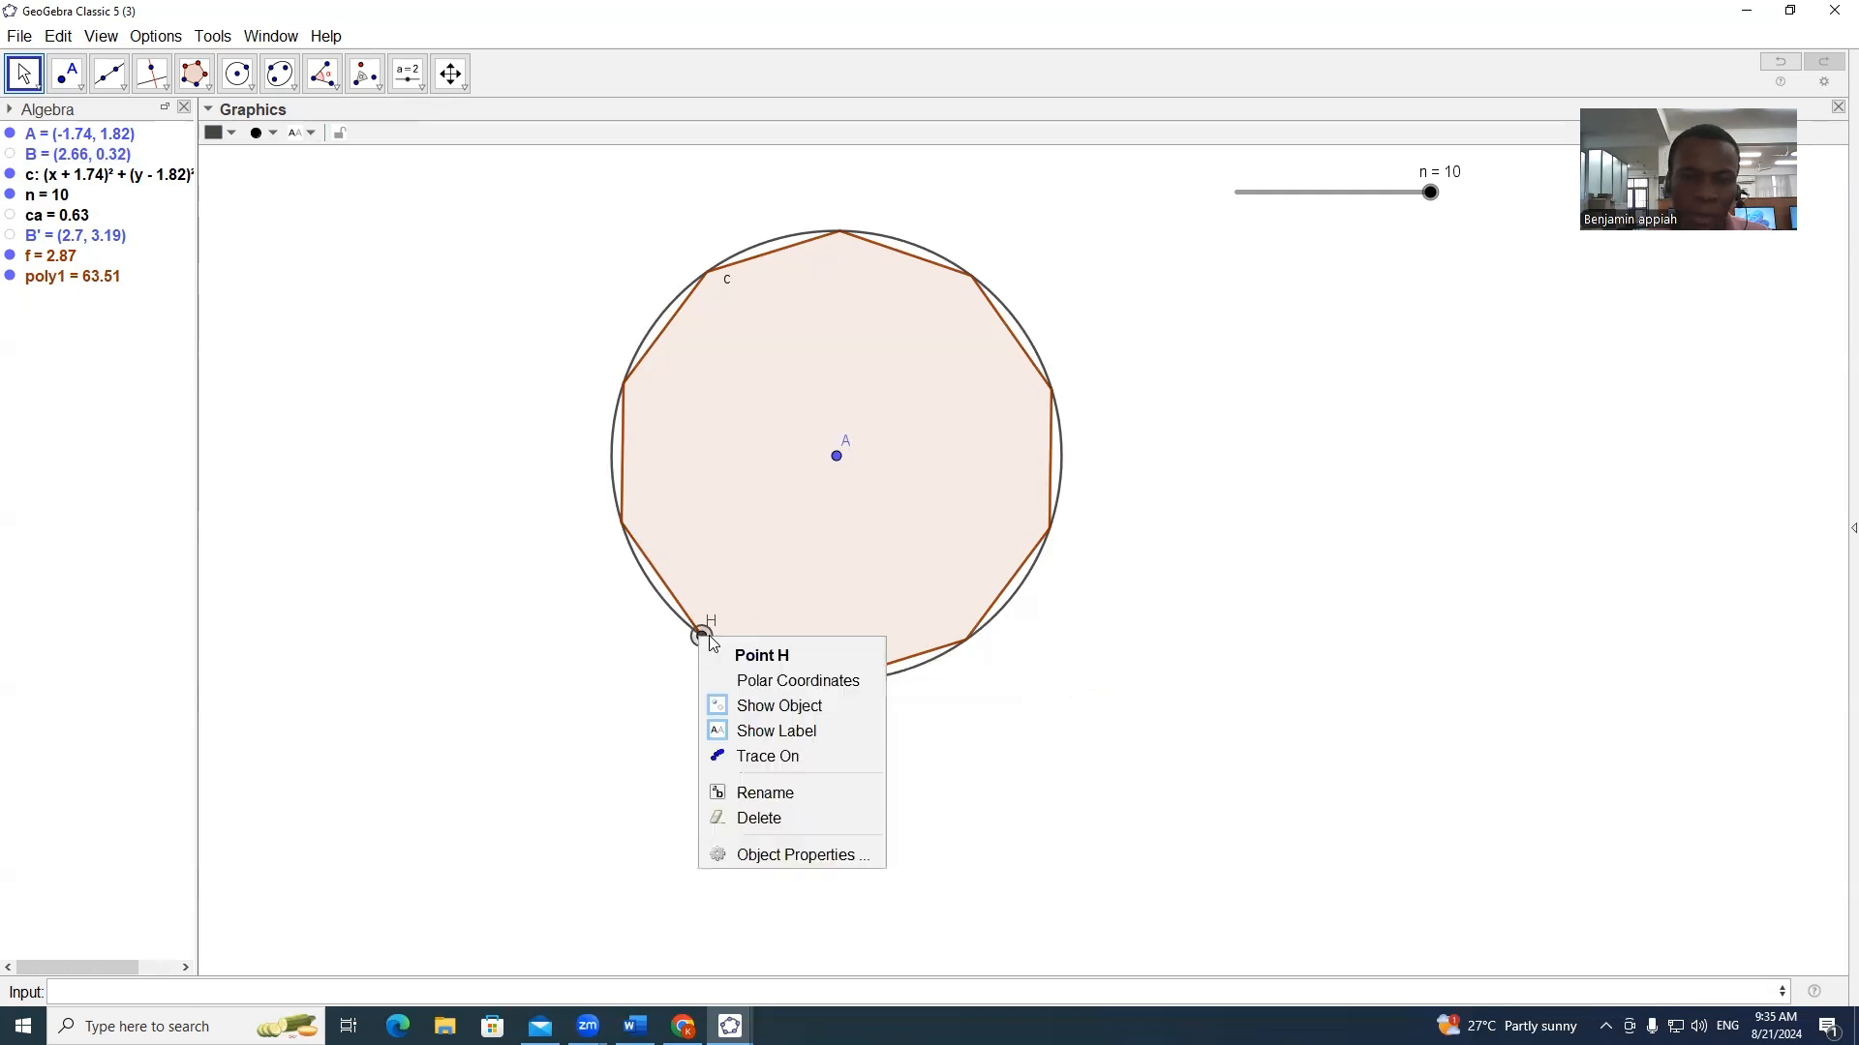
click(751, 704)
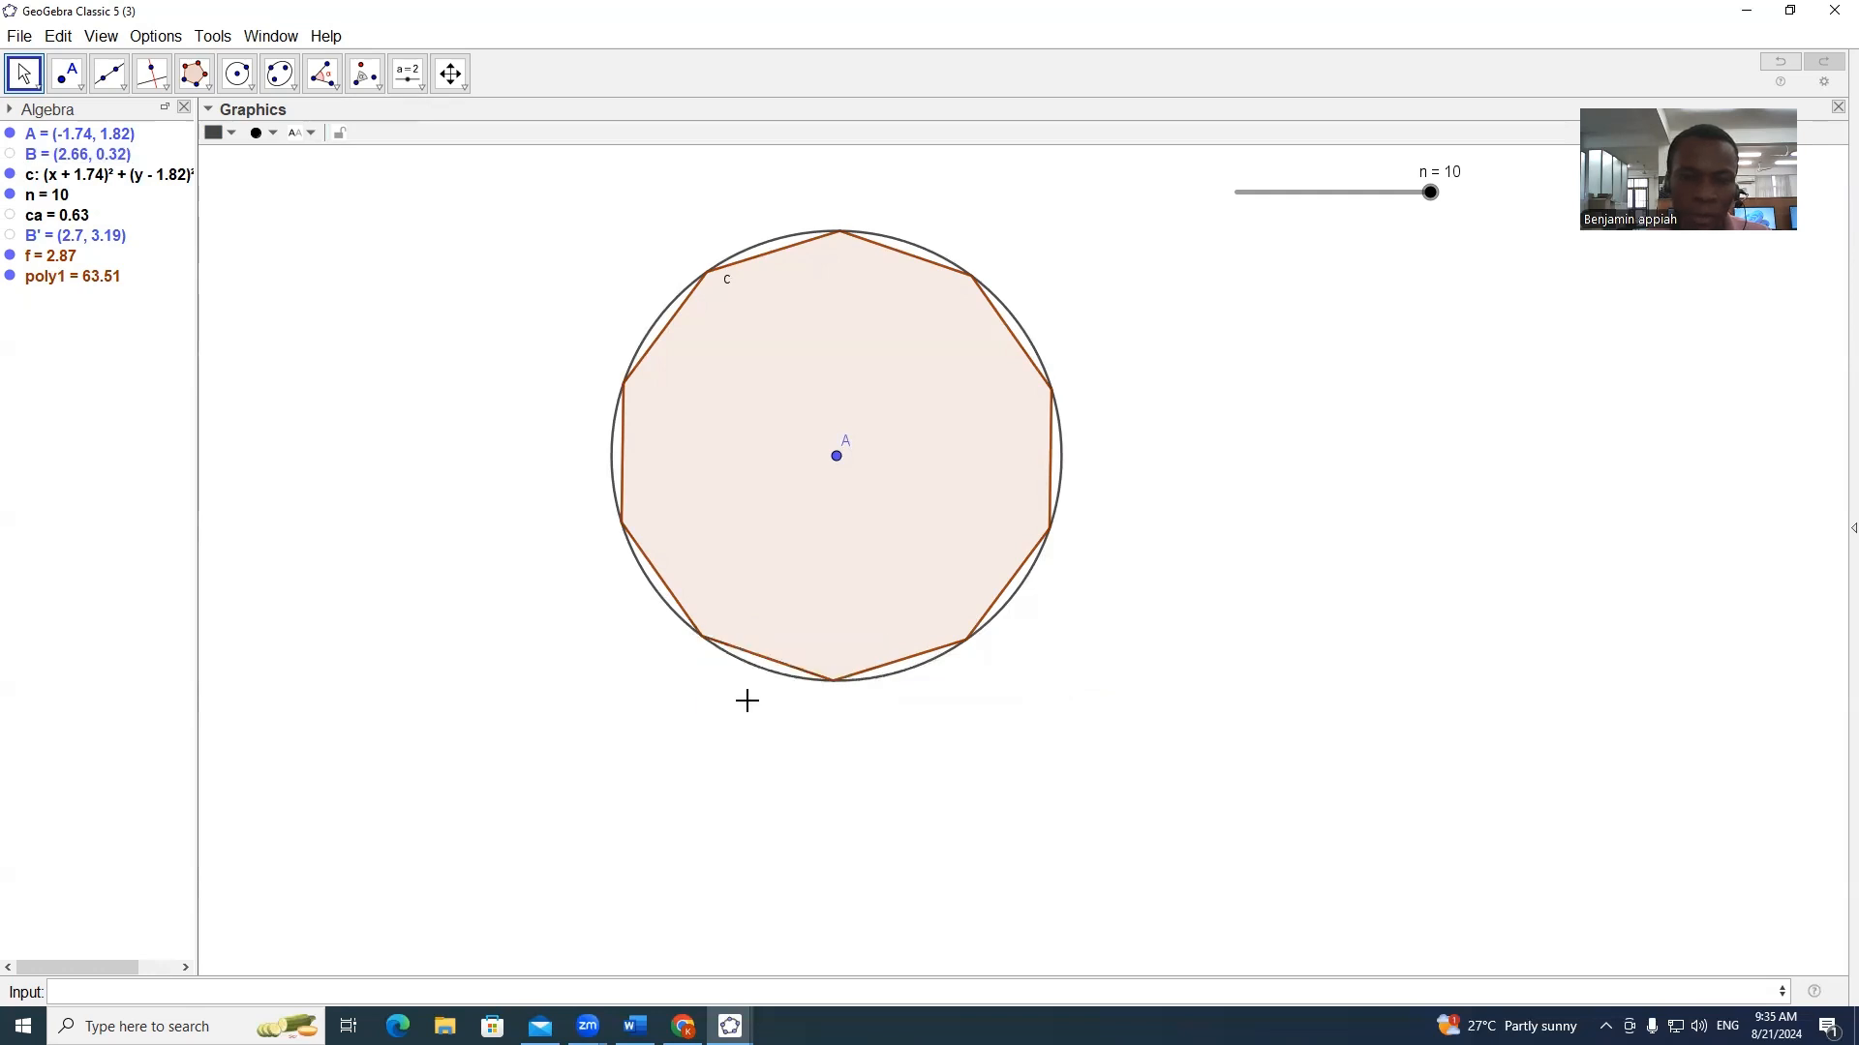
Step: Hide the centre point A and the circle c so that only the polygon and slider are displayed
right_click(836, 456)
click(871, 519)
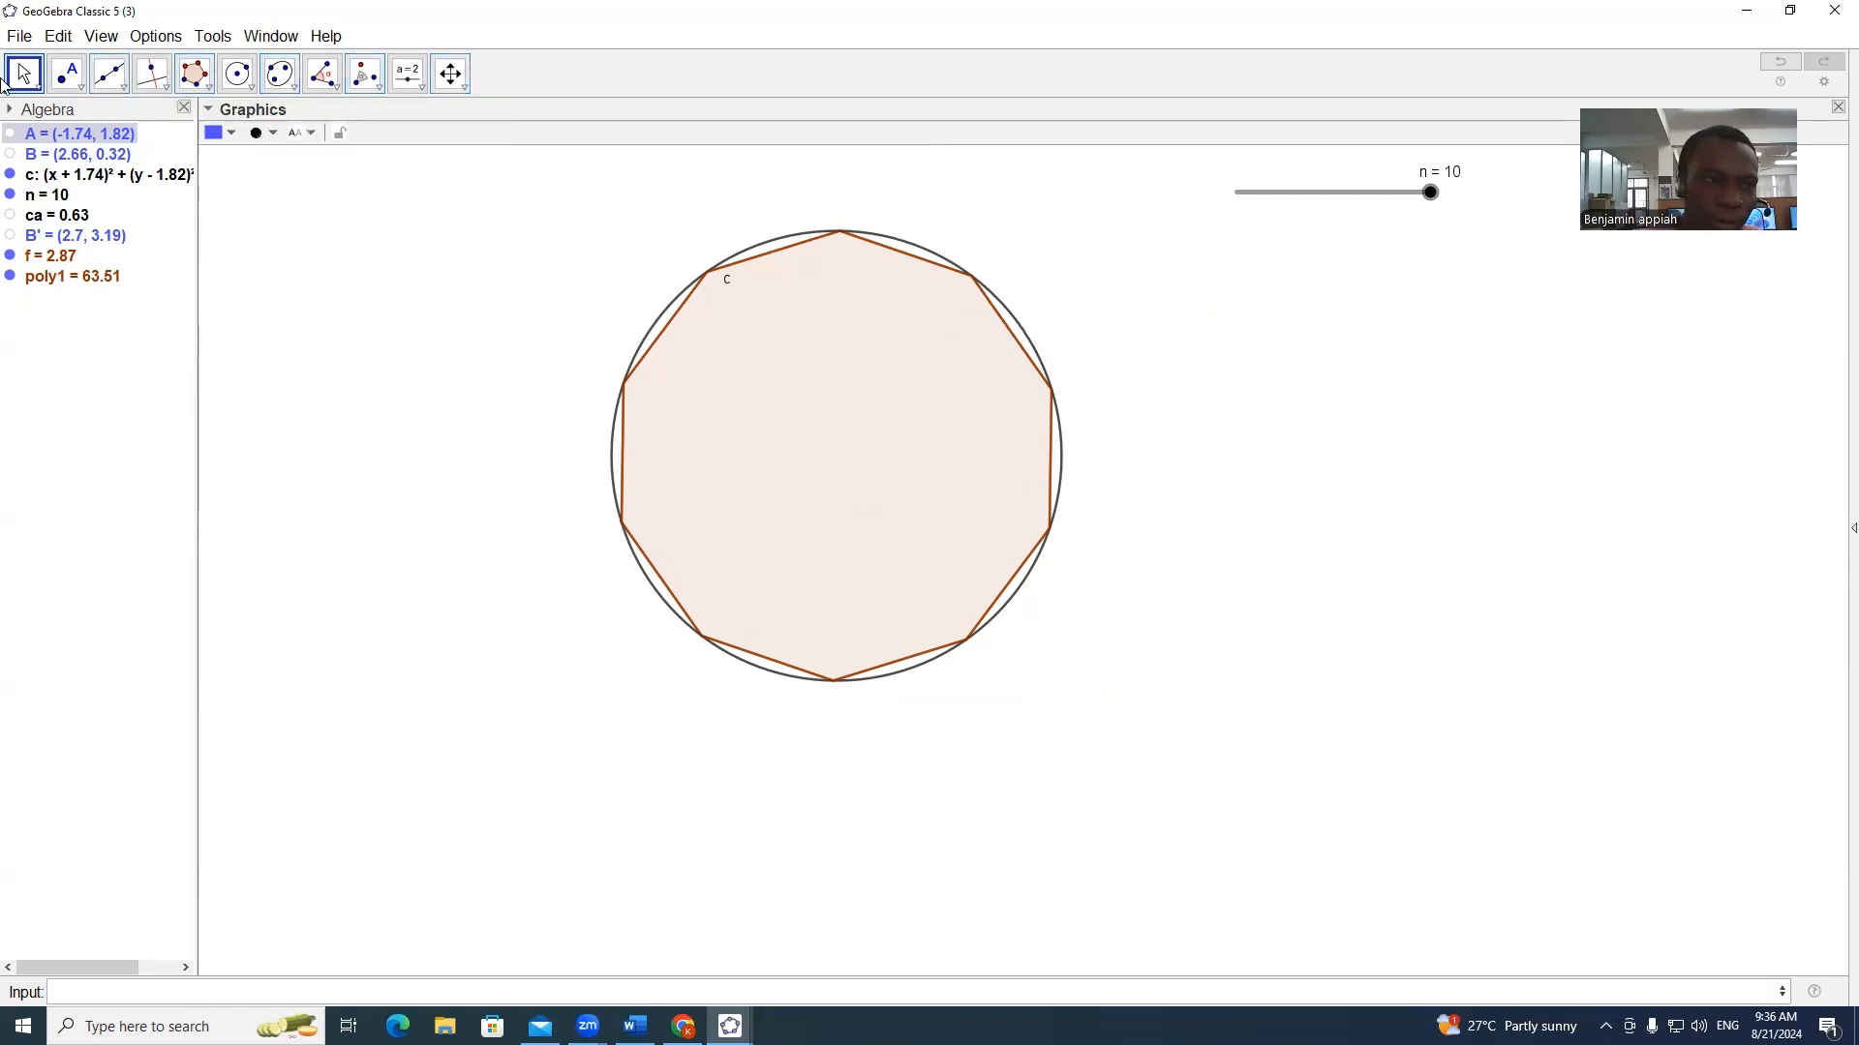
click(12, 175)
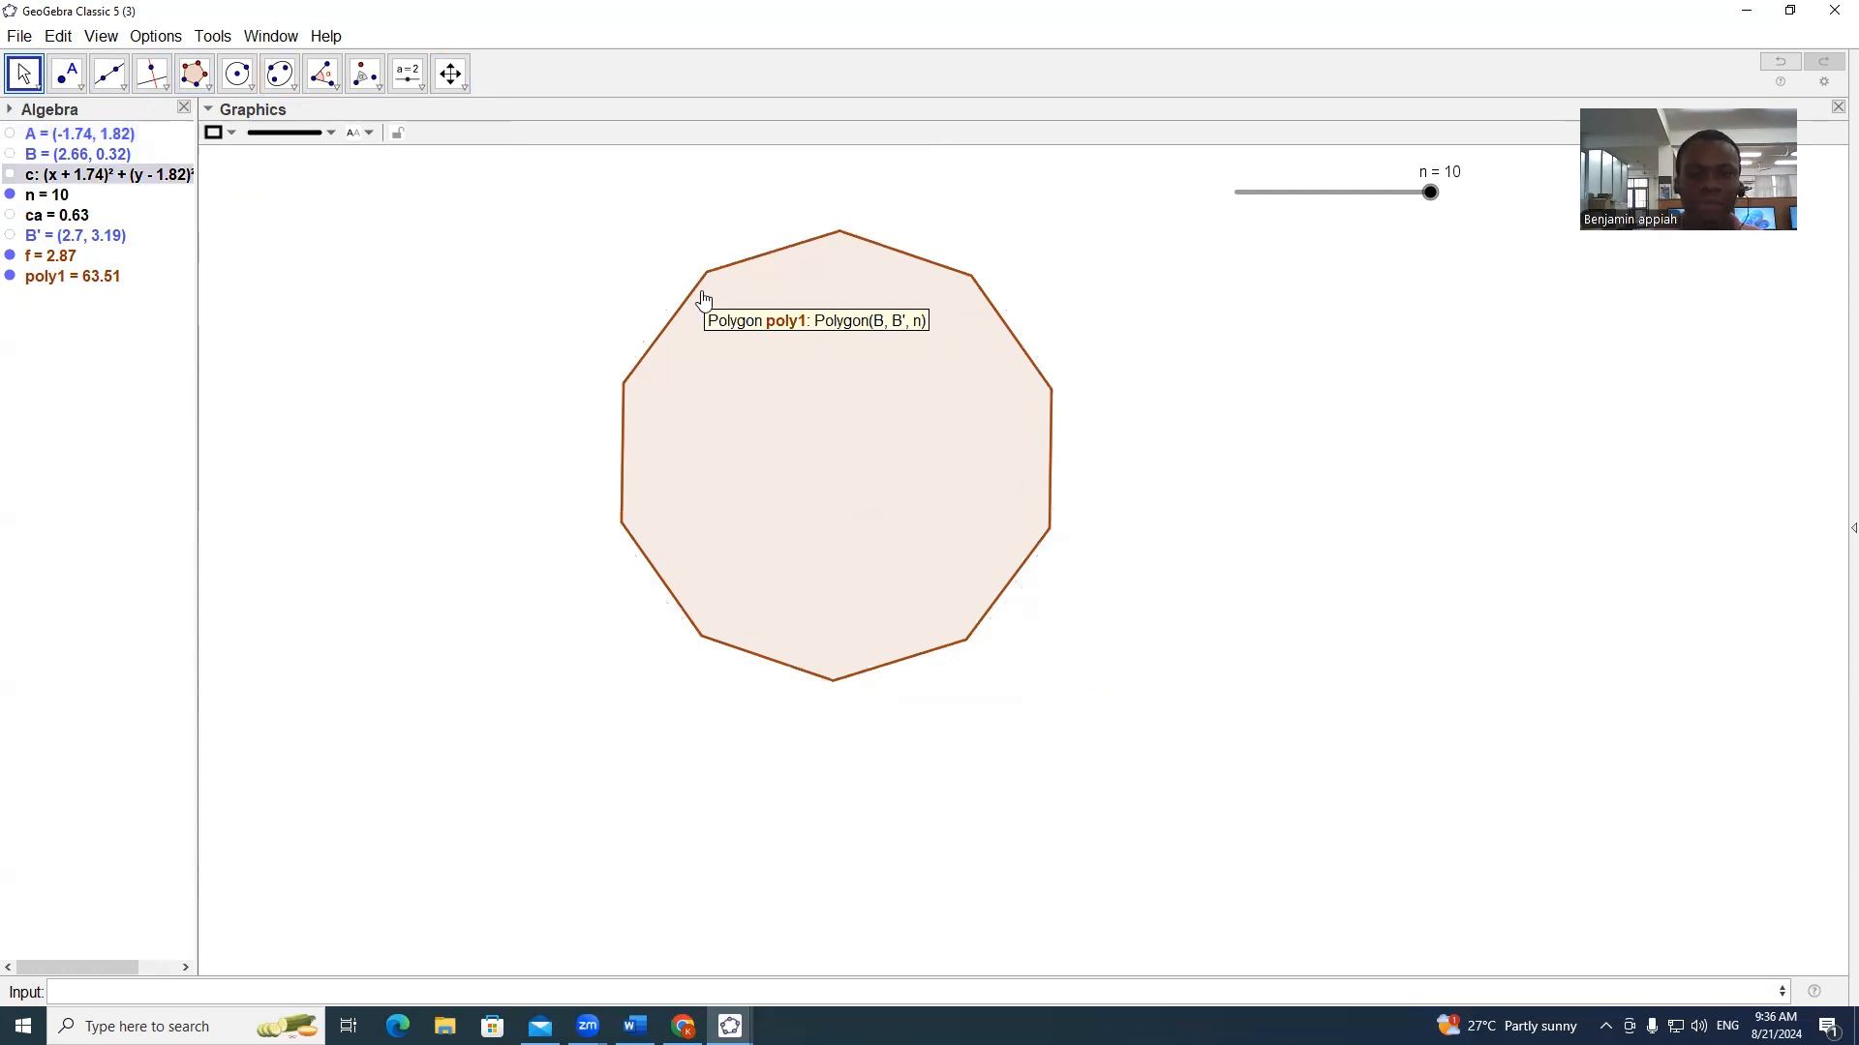
Step: Animate slider n to run through the different polygons and pause the animation
right_click(1430, 193)
click(1492, 286)
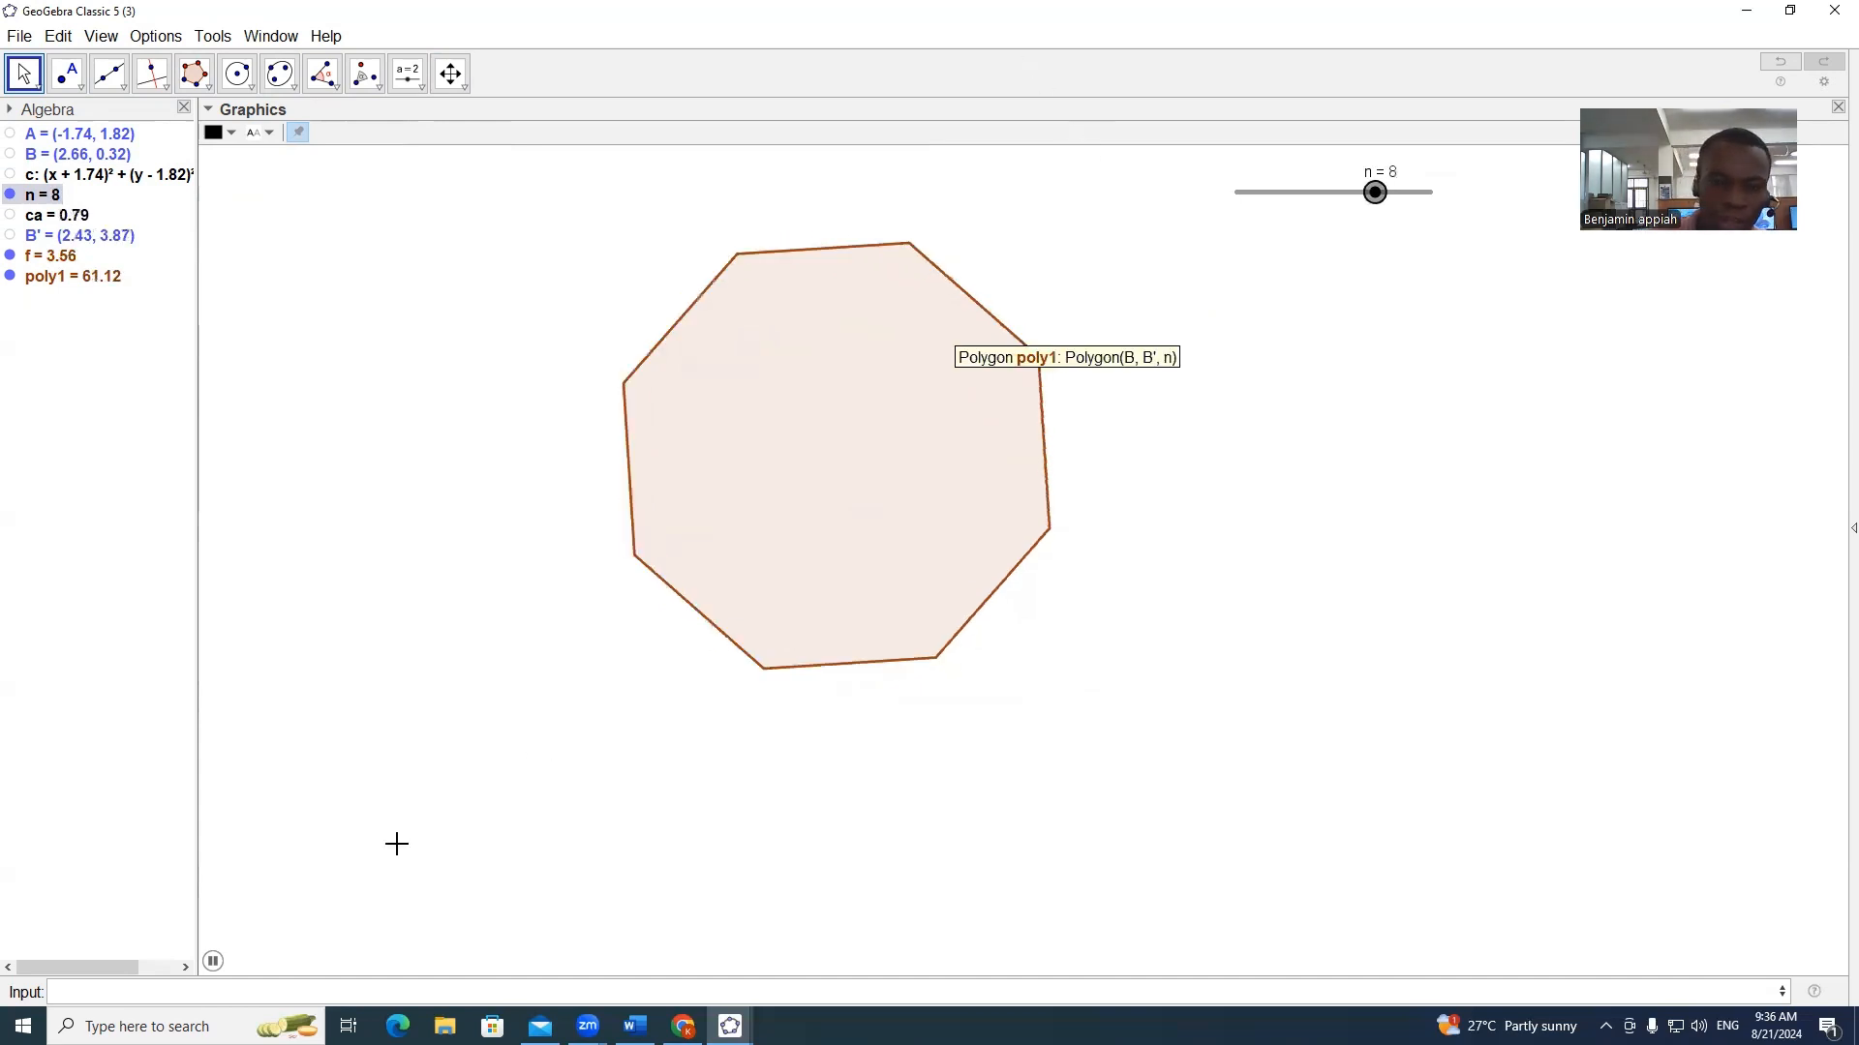
click(212, 963)
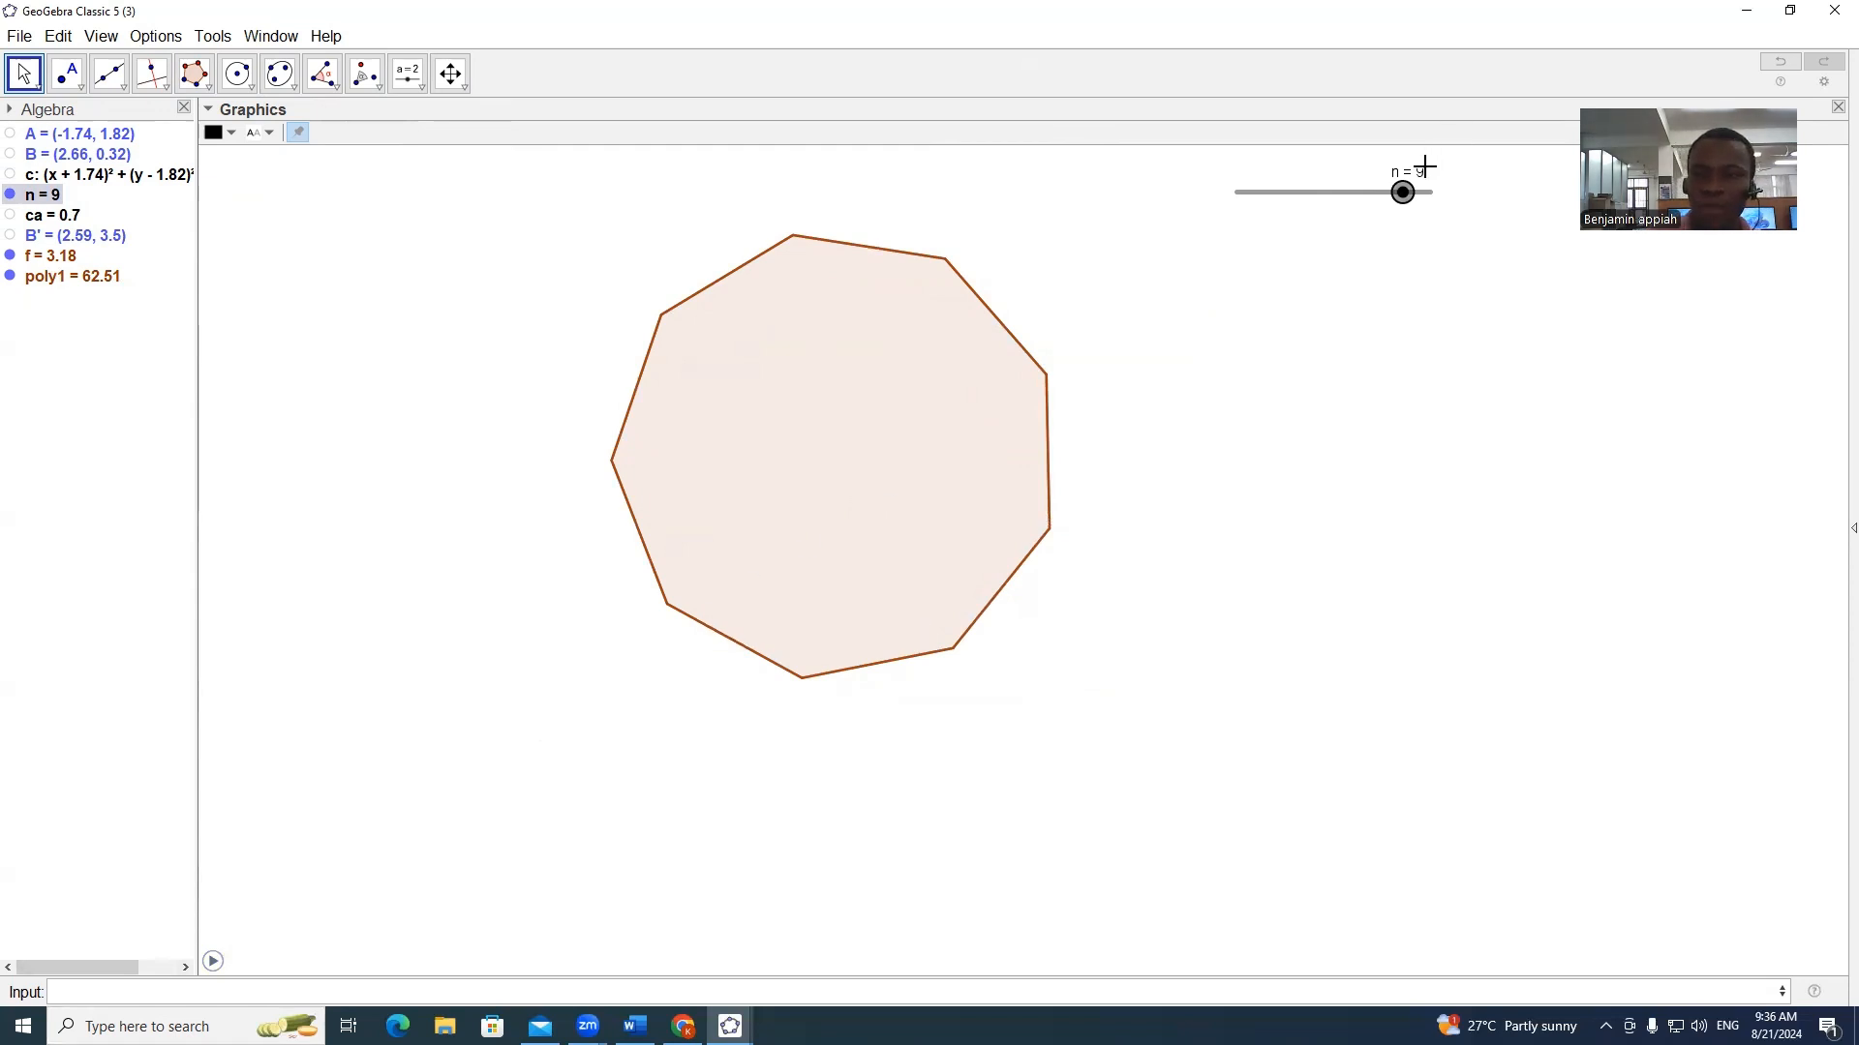
Step: Set slider n to 3 and place the text "triangle" inside the three-sided polygon
drag(1403, 191, 1235, 192)
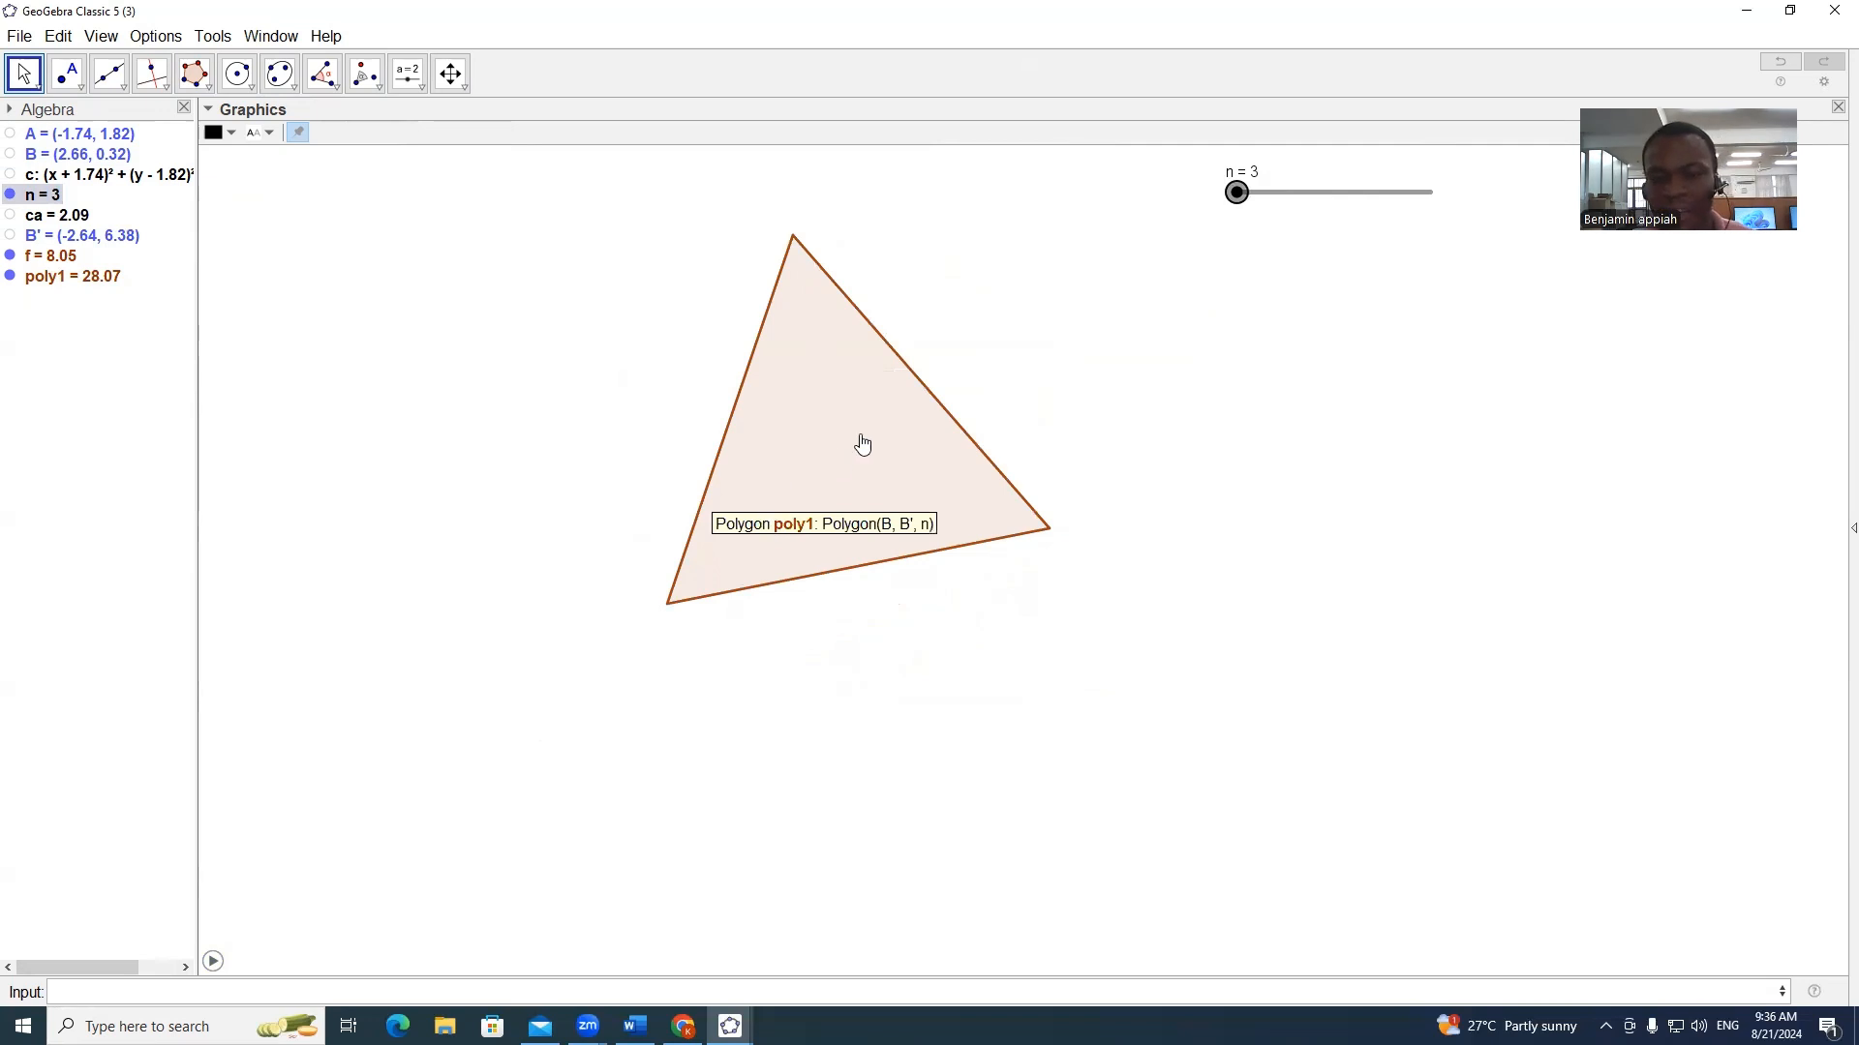
click(416, 83)
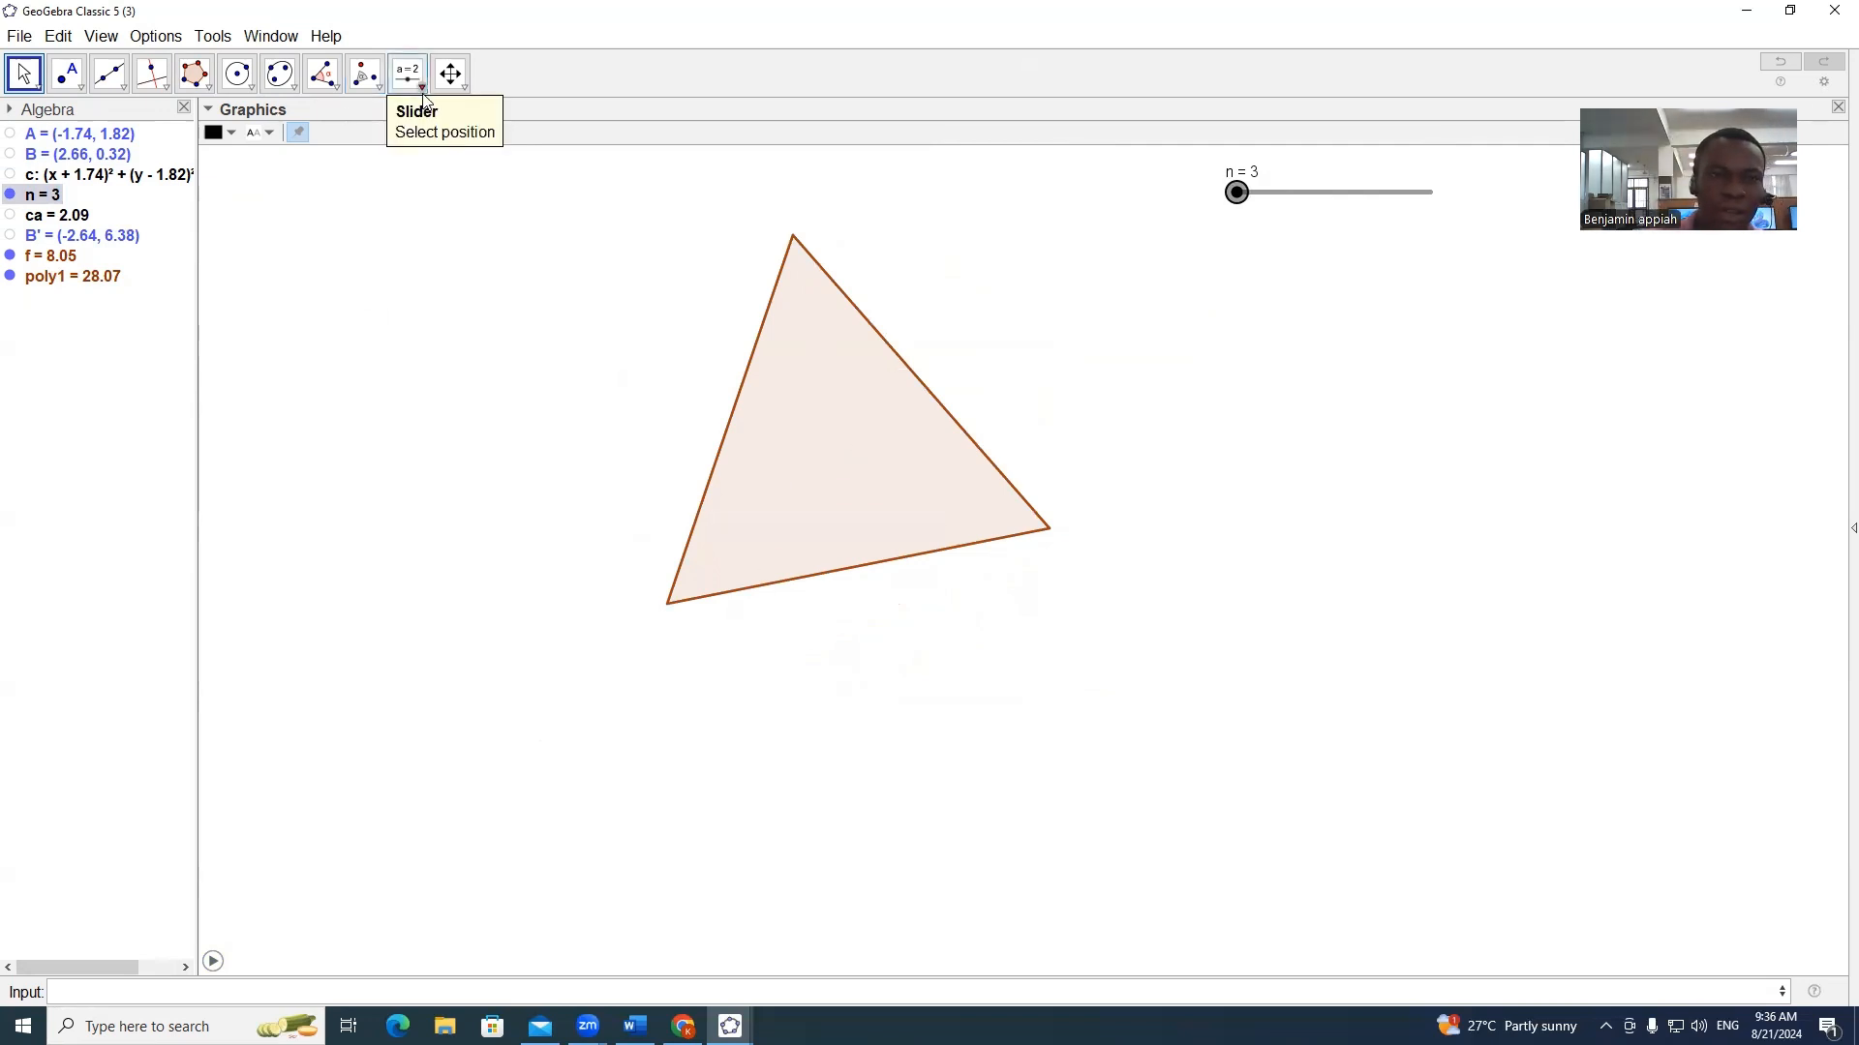
click(451, 160)
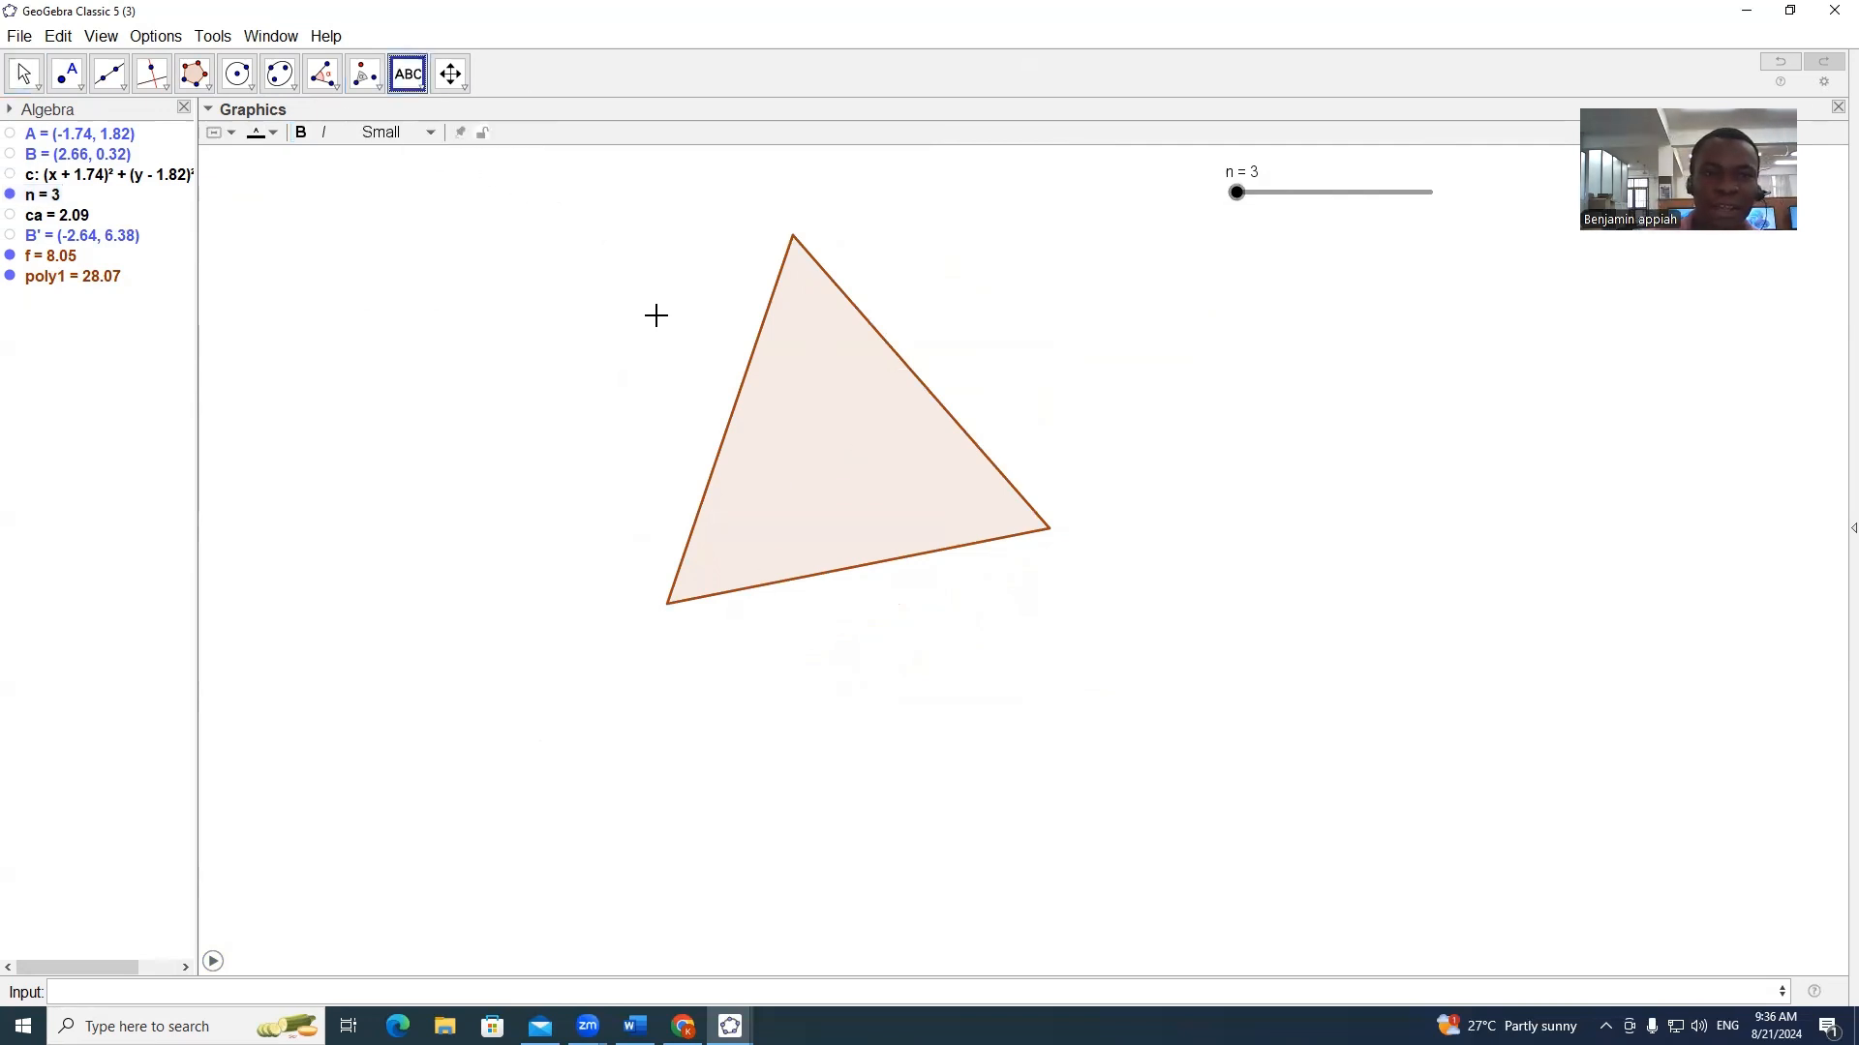
click(823, 420)
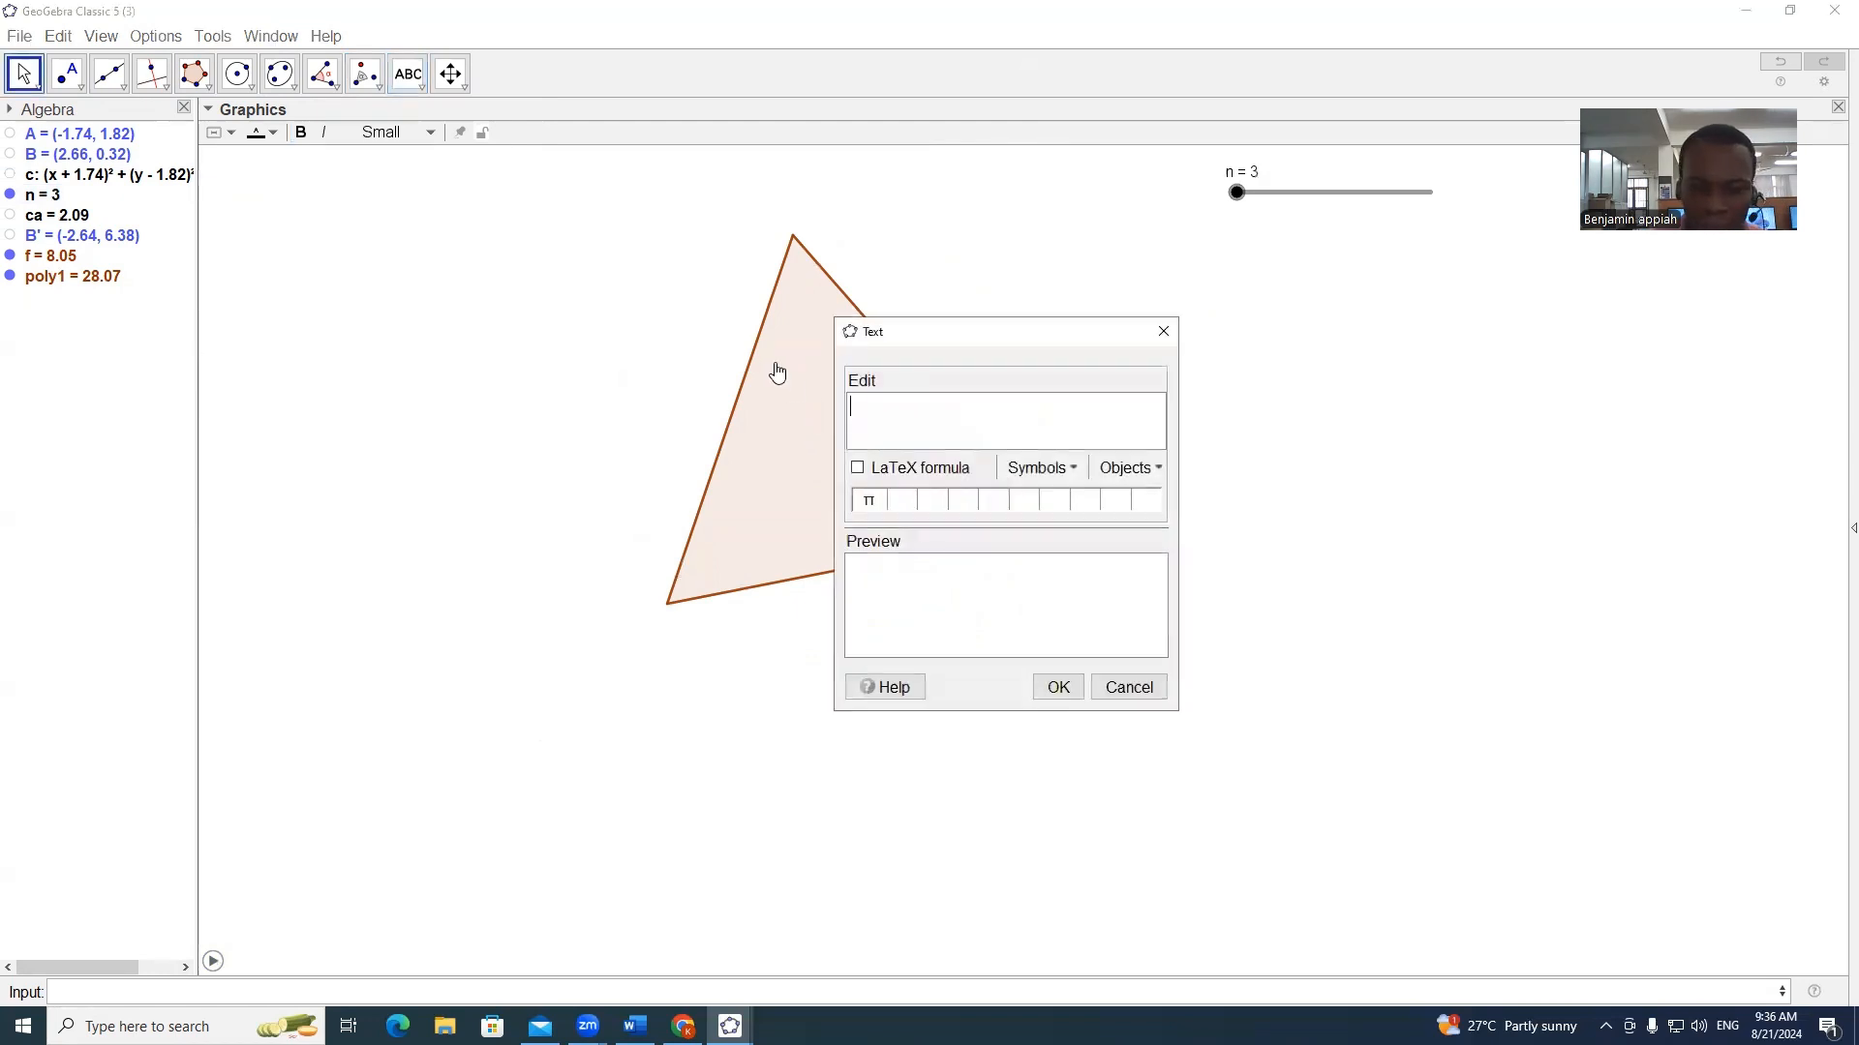
text(tr)
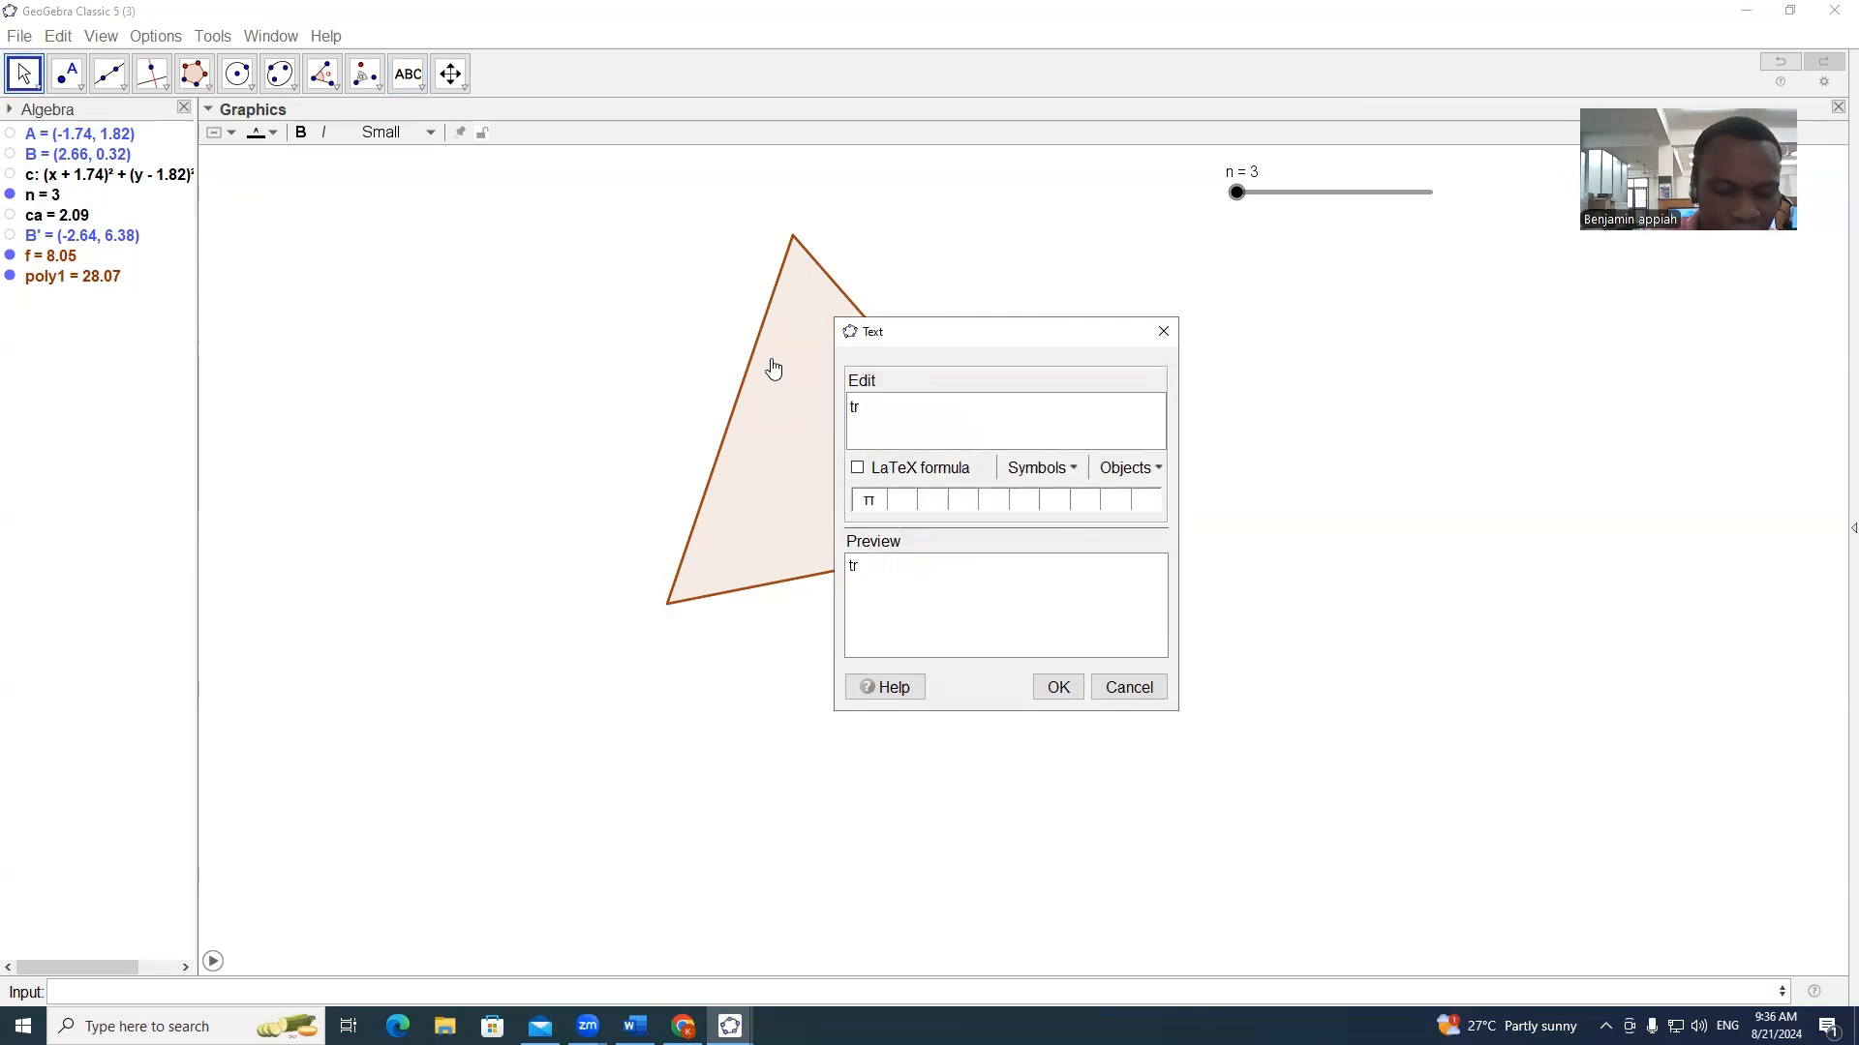
text(iangl)
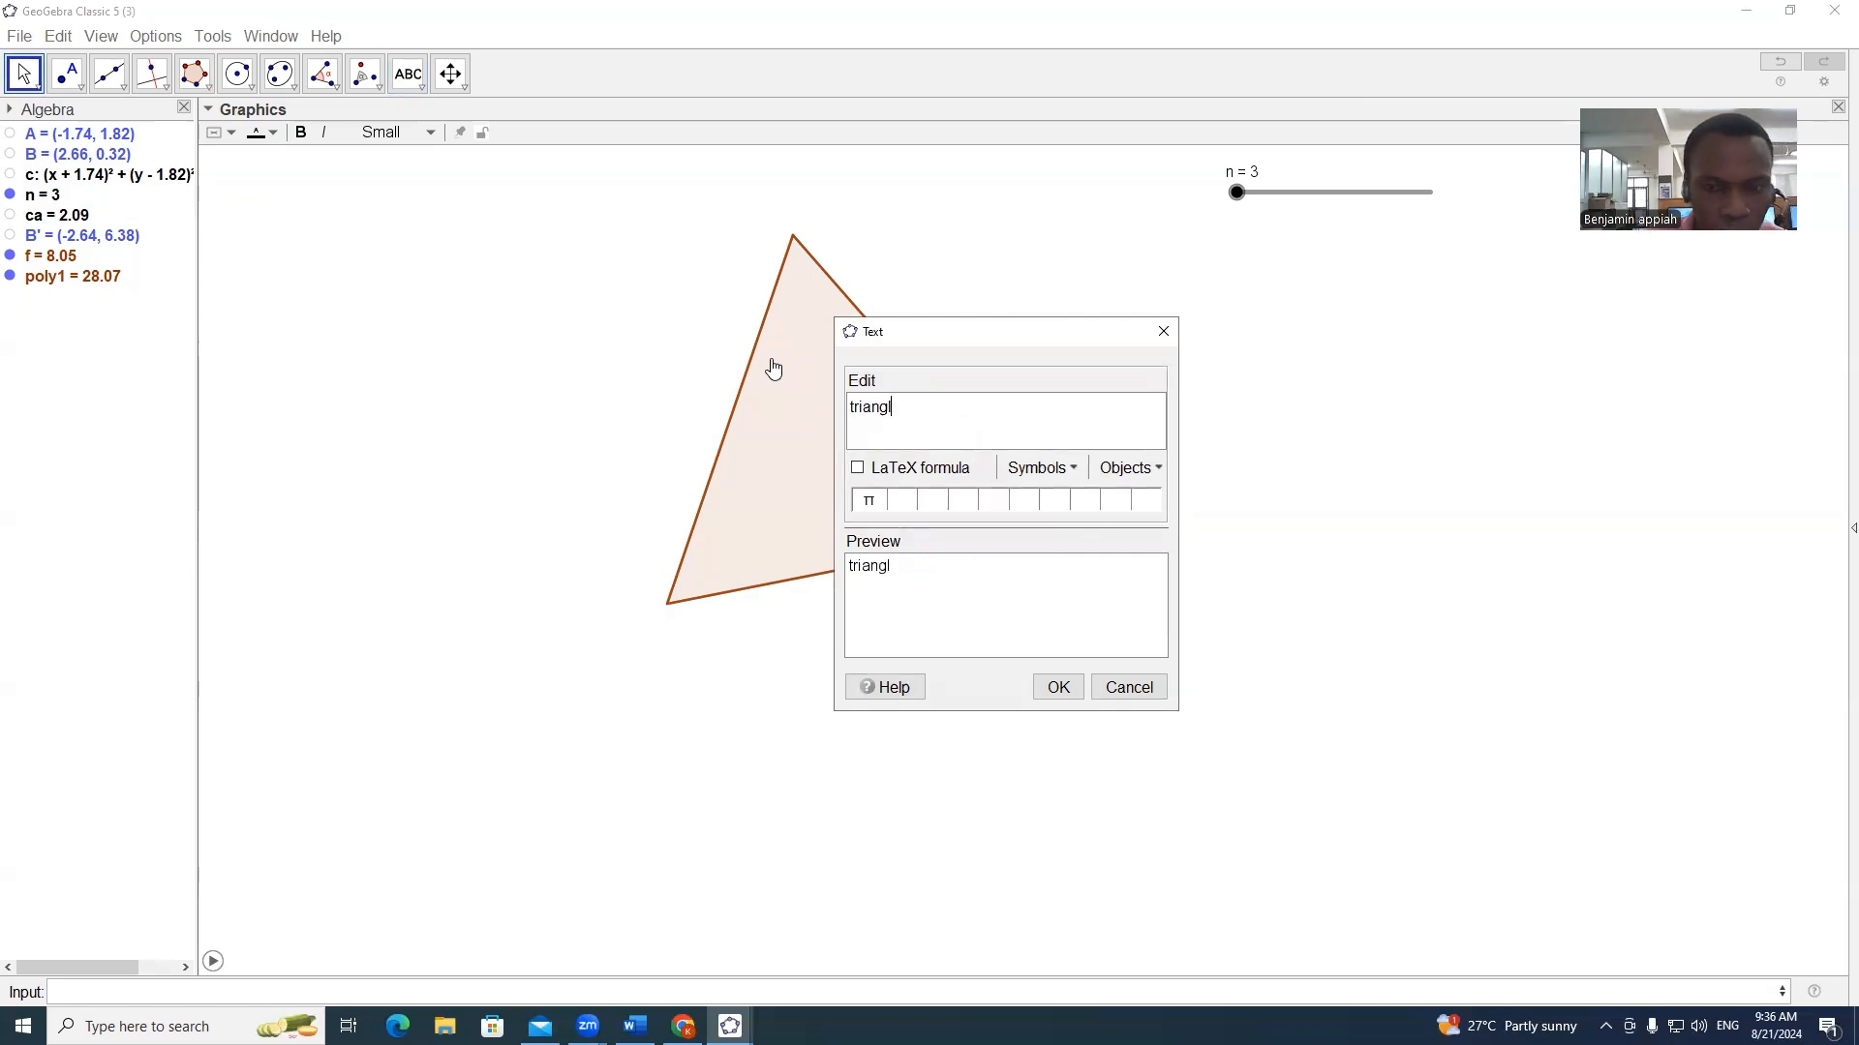
text(e)
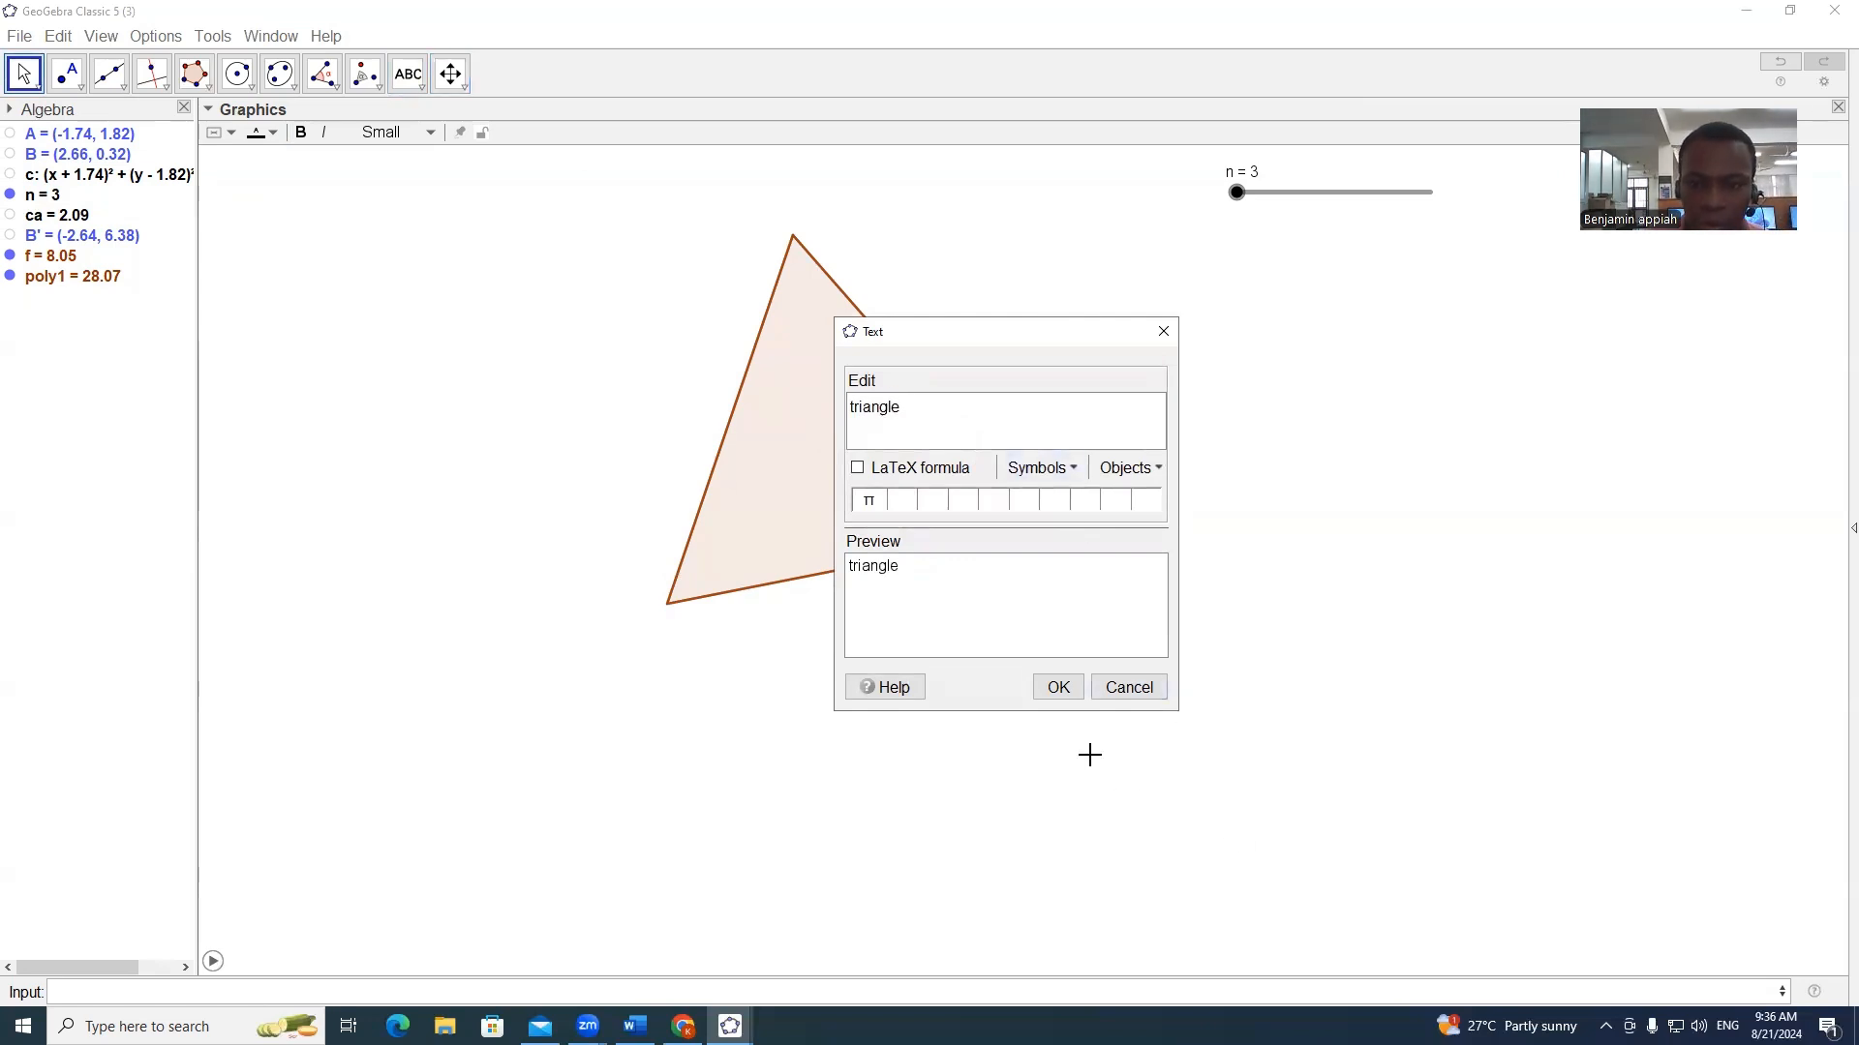
click(1058, 684)
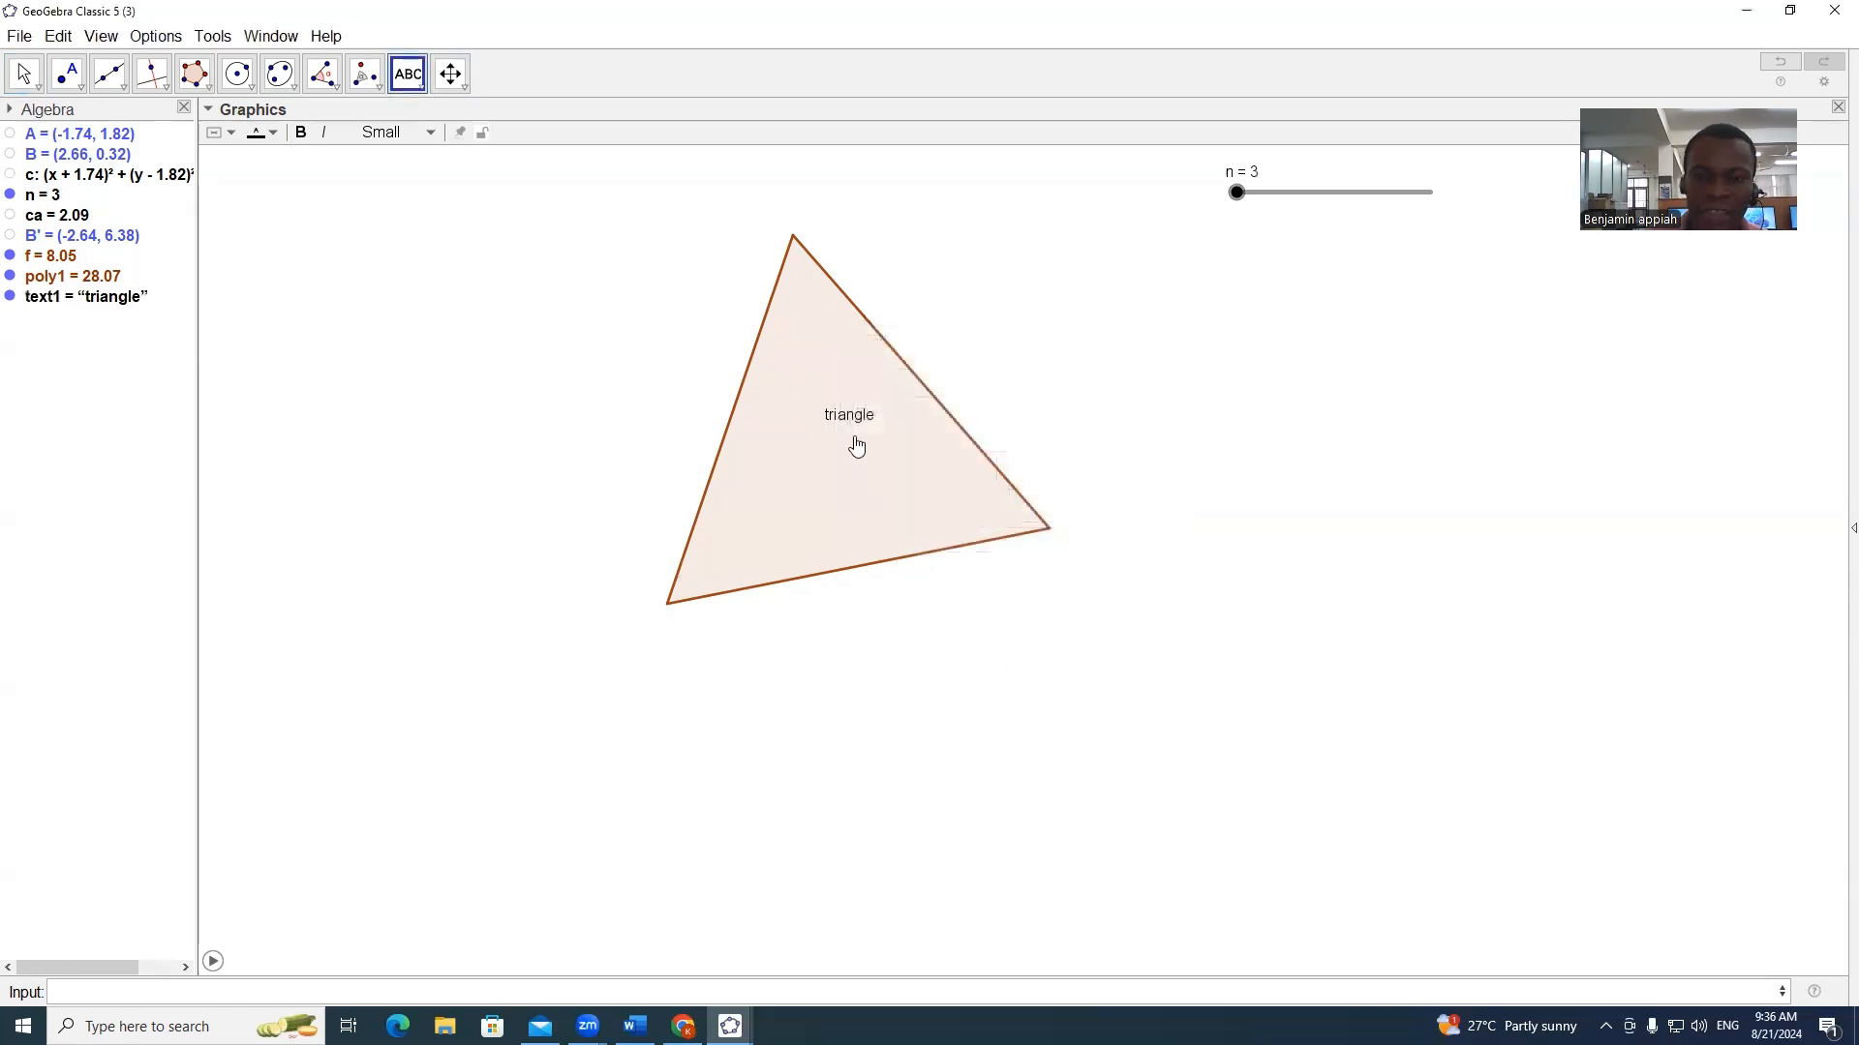
Step: Add the text "square" inside the polygon, at the location of the "triangle" text
click(836, 414)
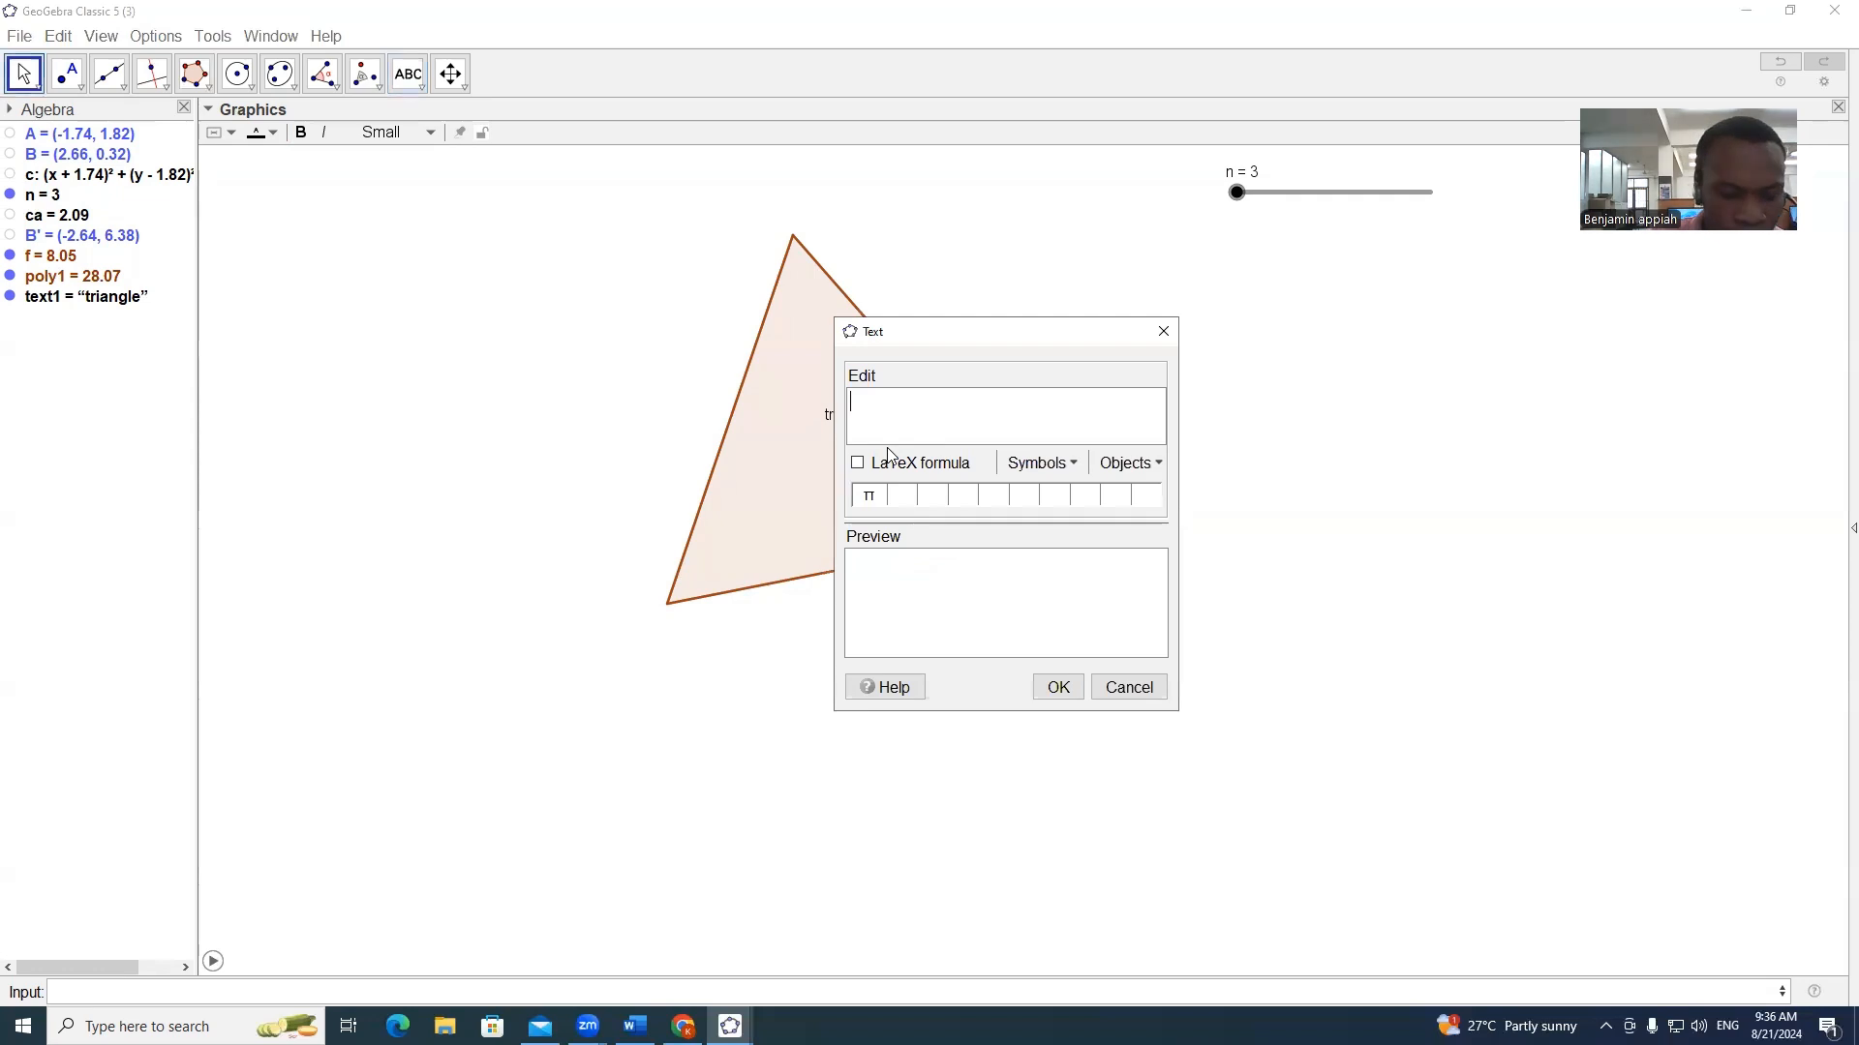
text(square)
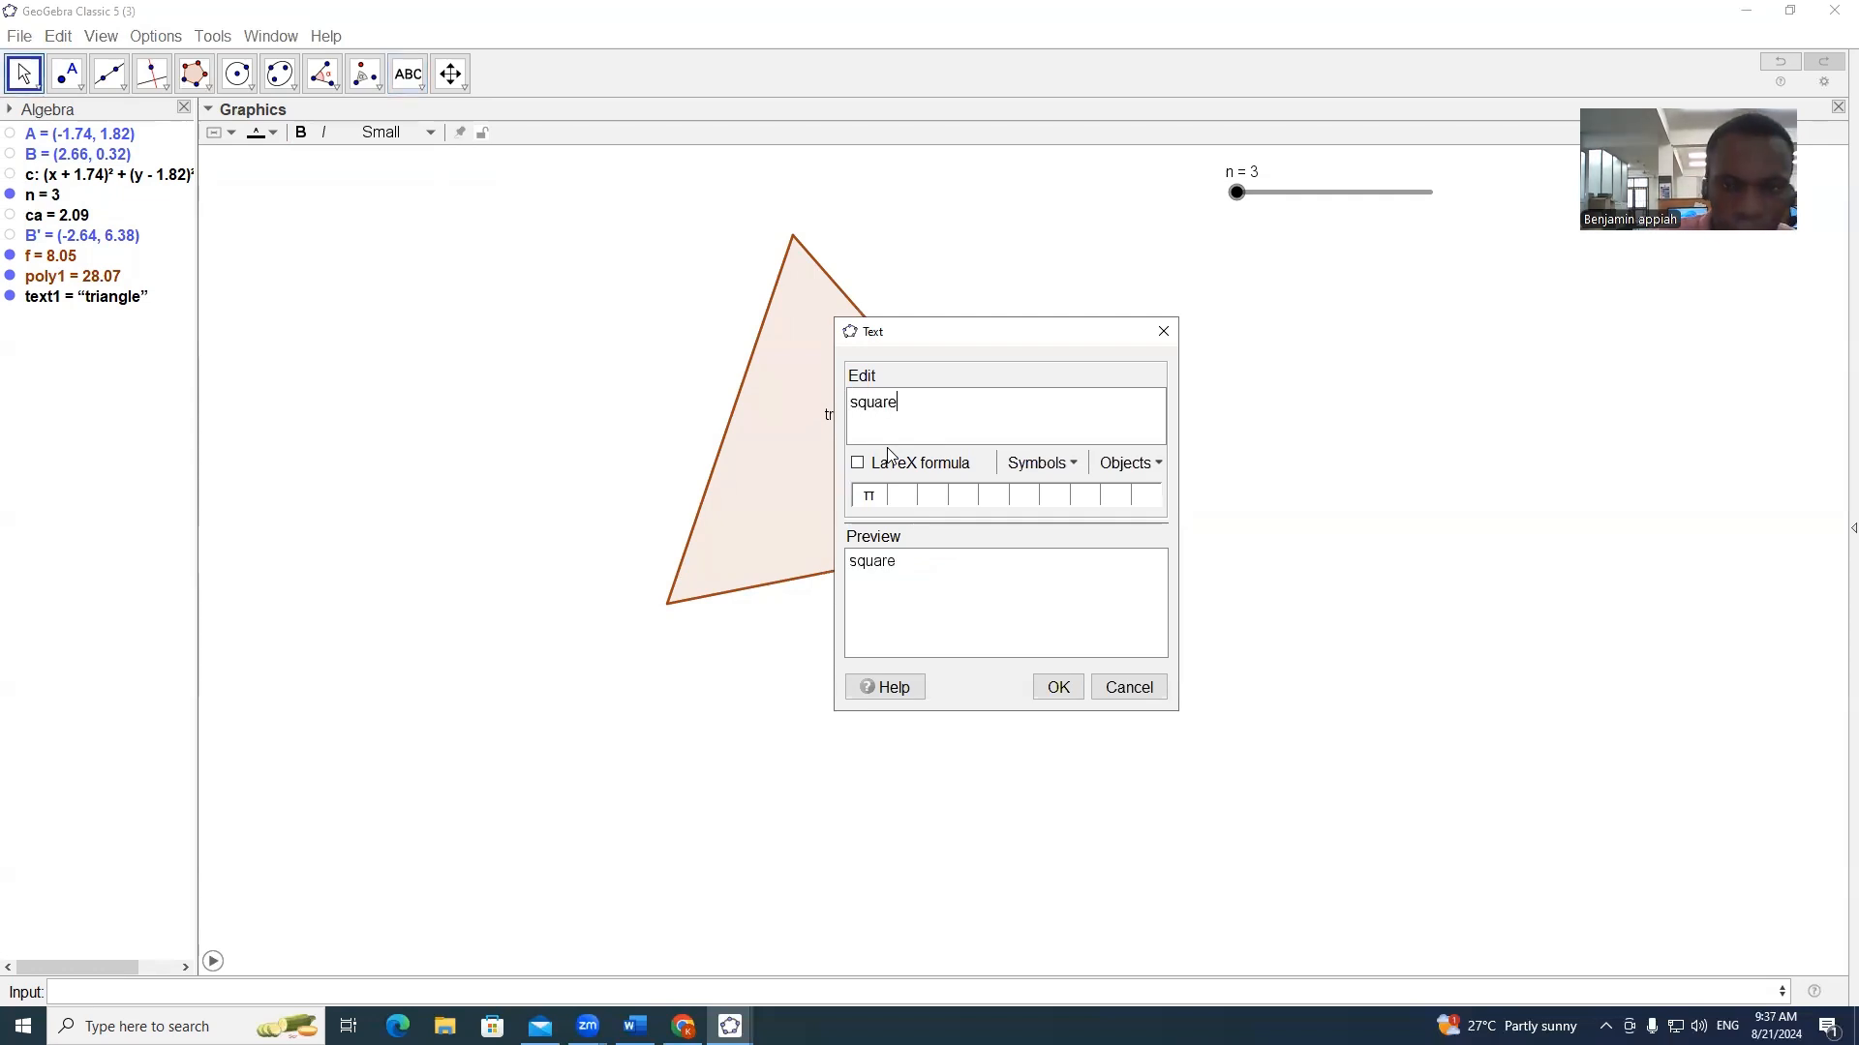
click(1056, 704)
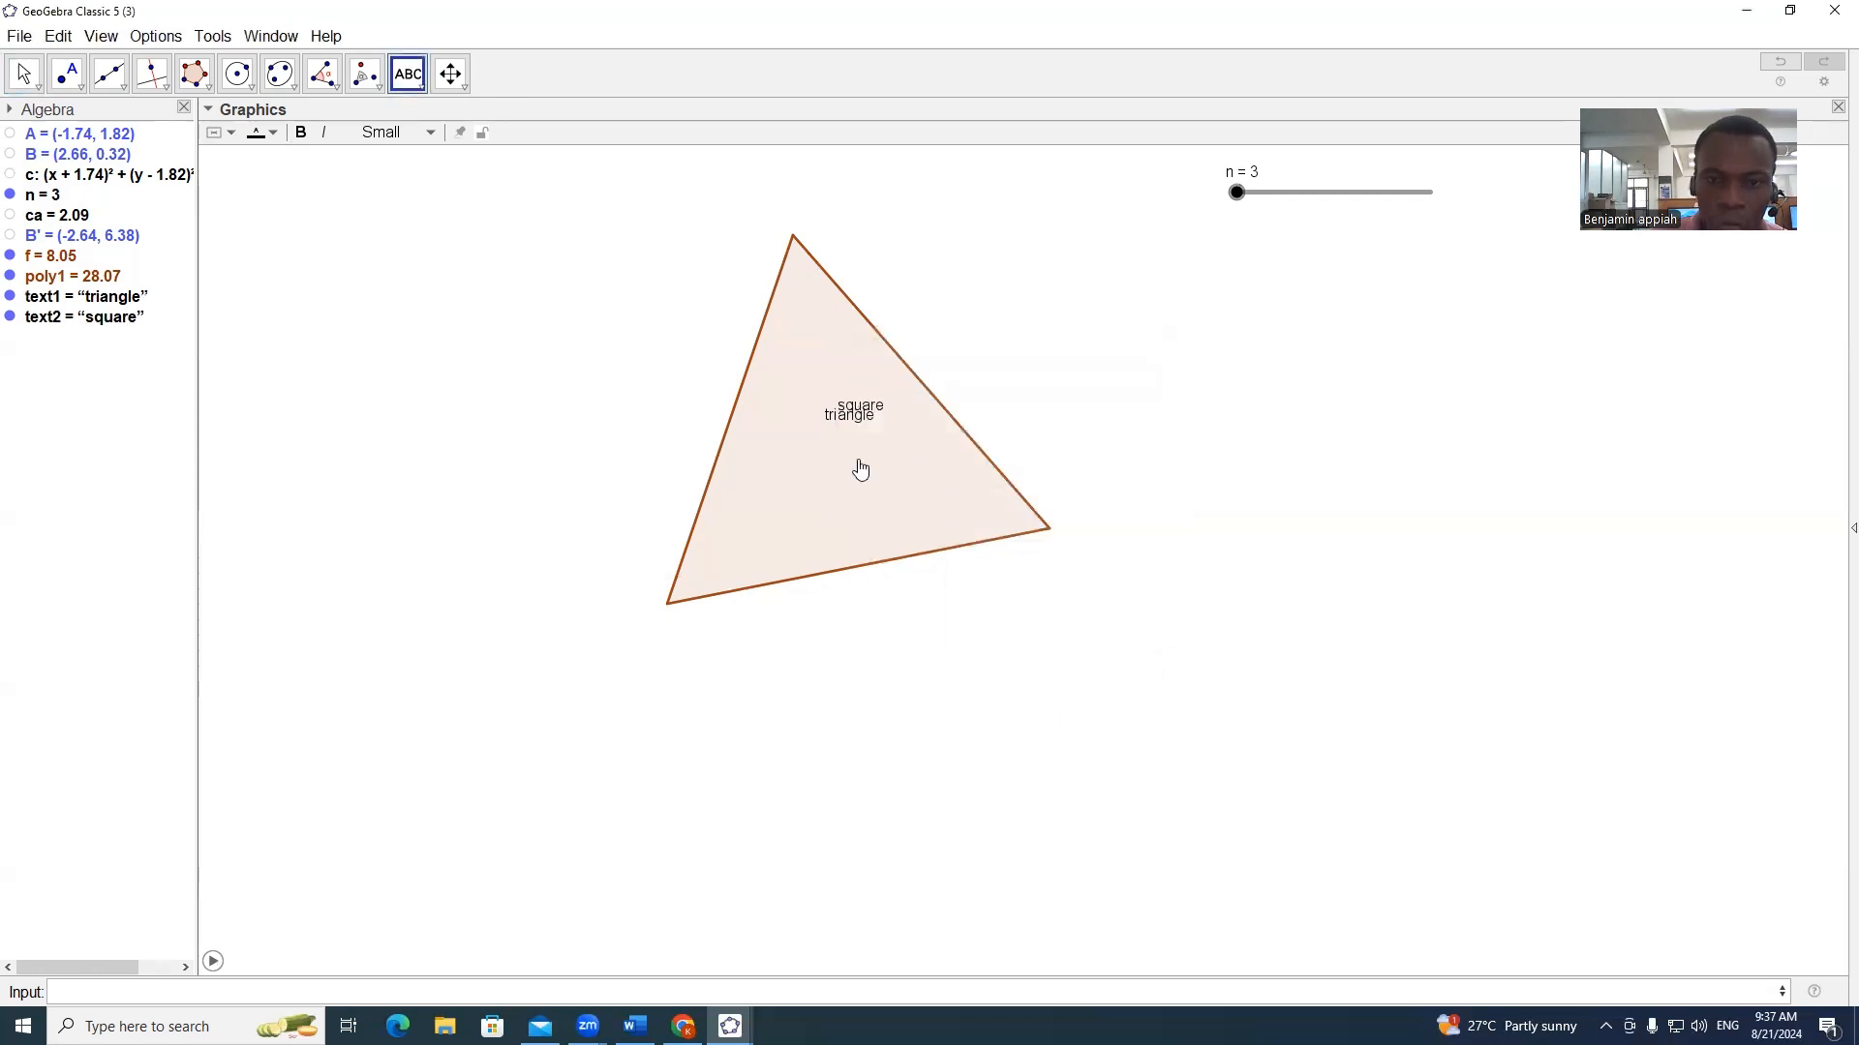
Step: Add the texts "pentagon" and "hexagon" inside the polygon, below the "triangle" and "square" texts
click(863, 455)
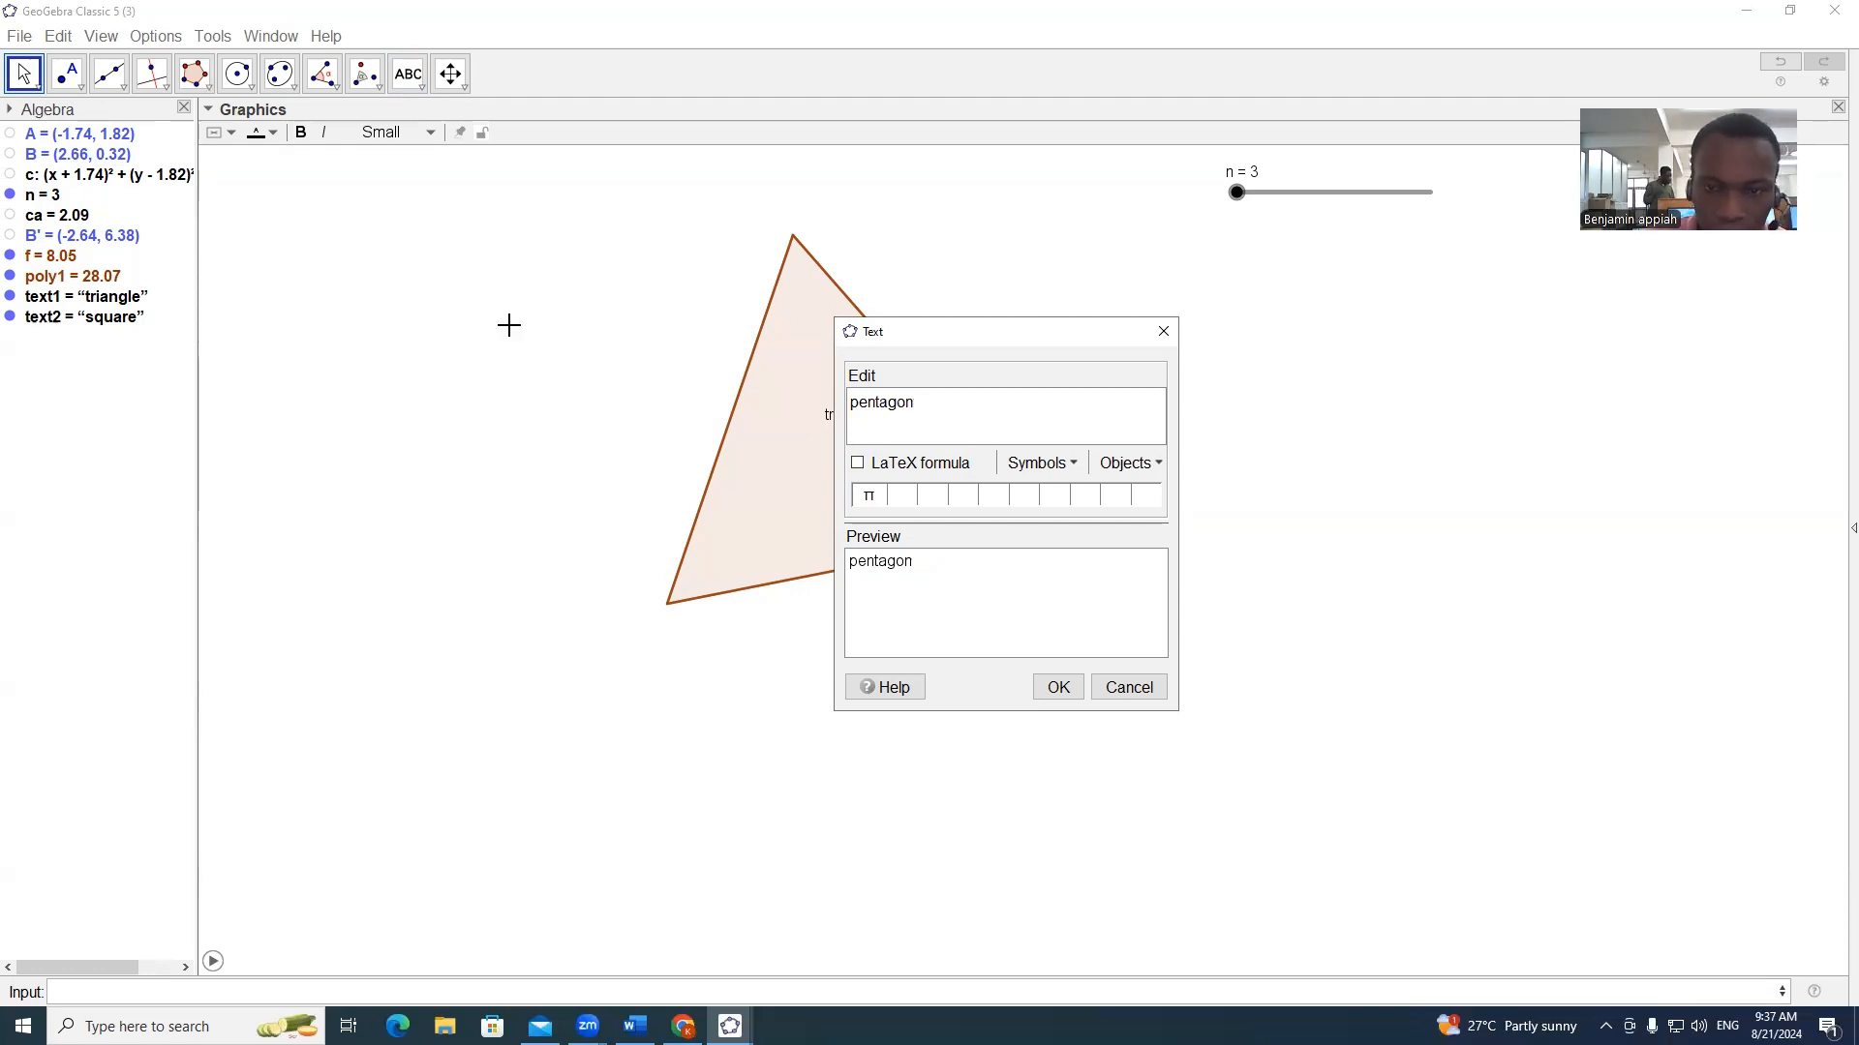
click(1041, 689)
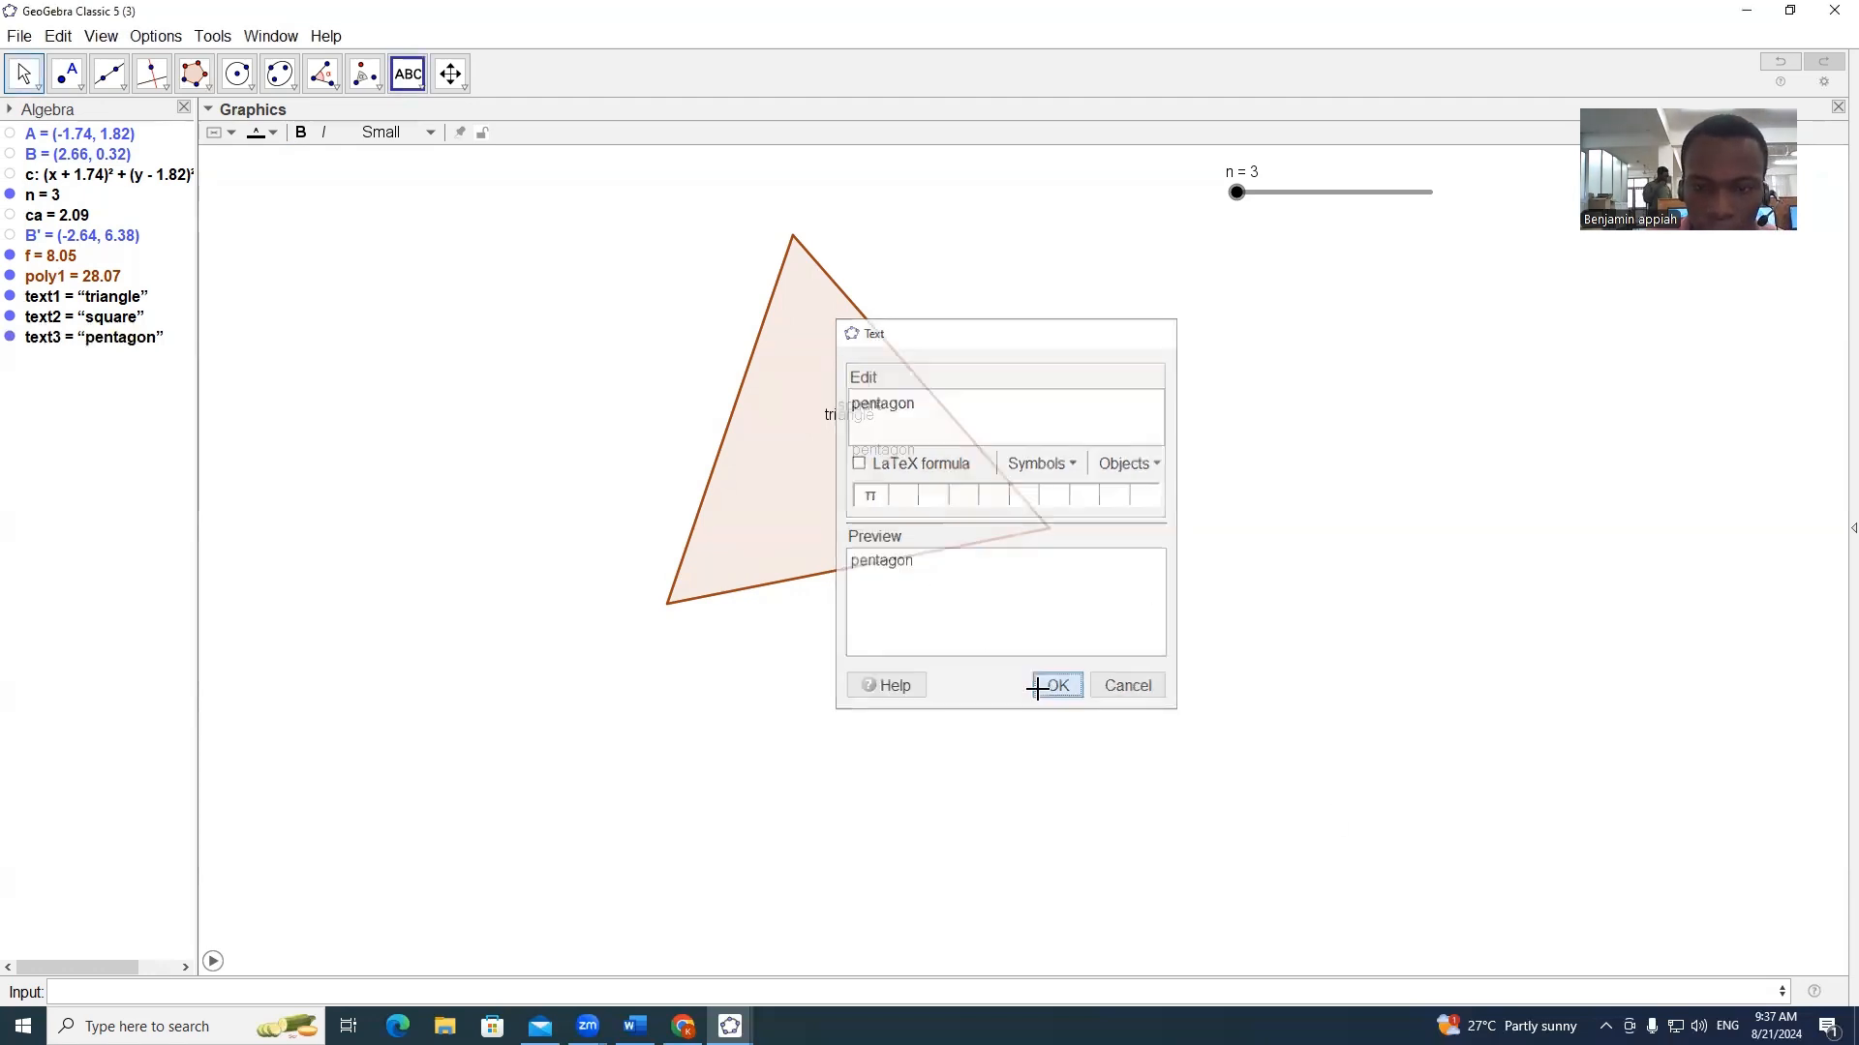
click(833, 501)
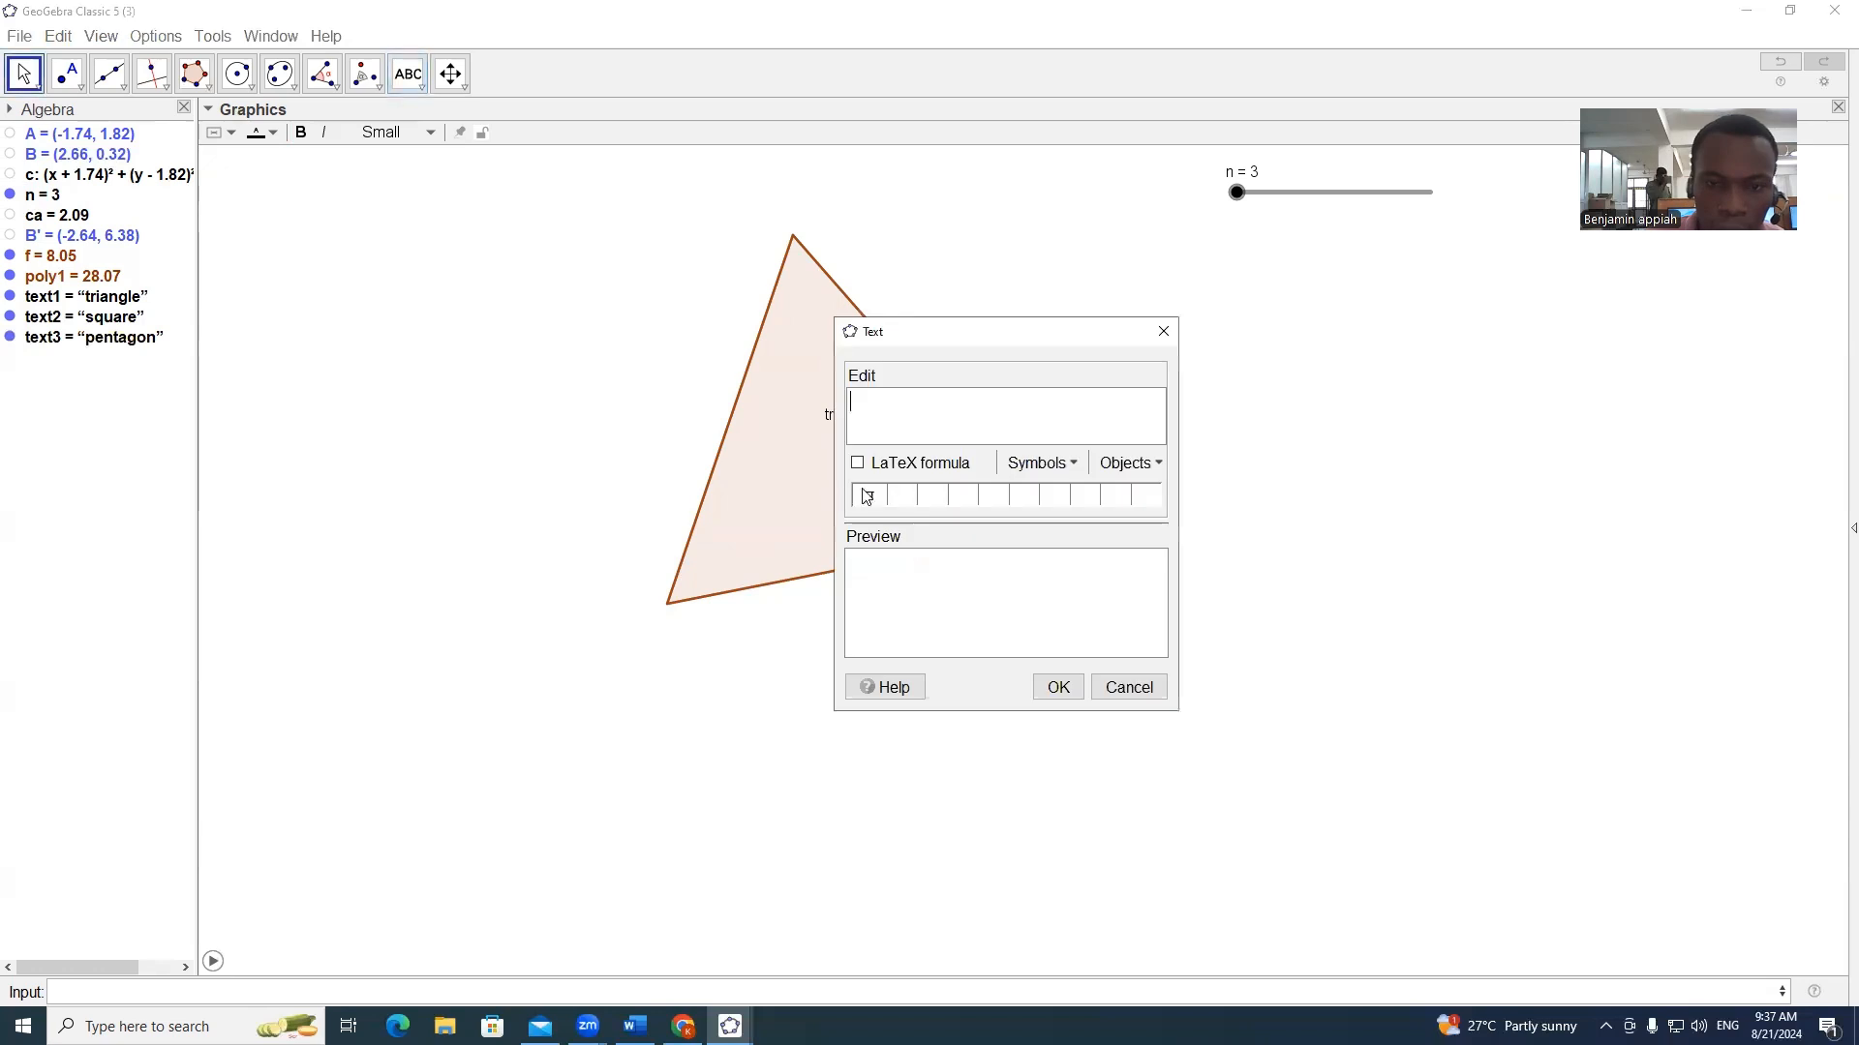
text(hea)
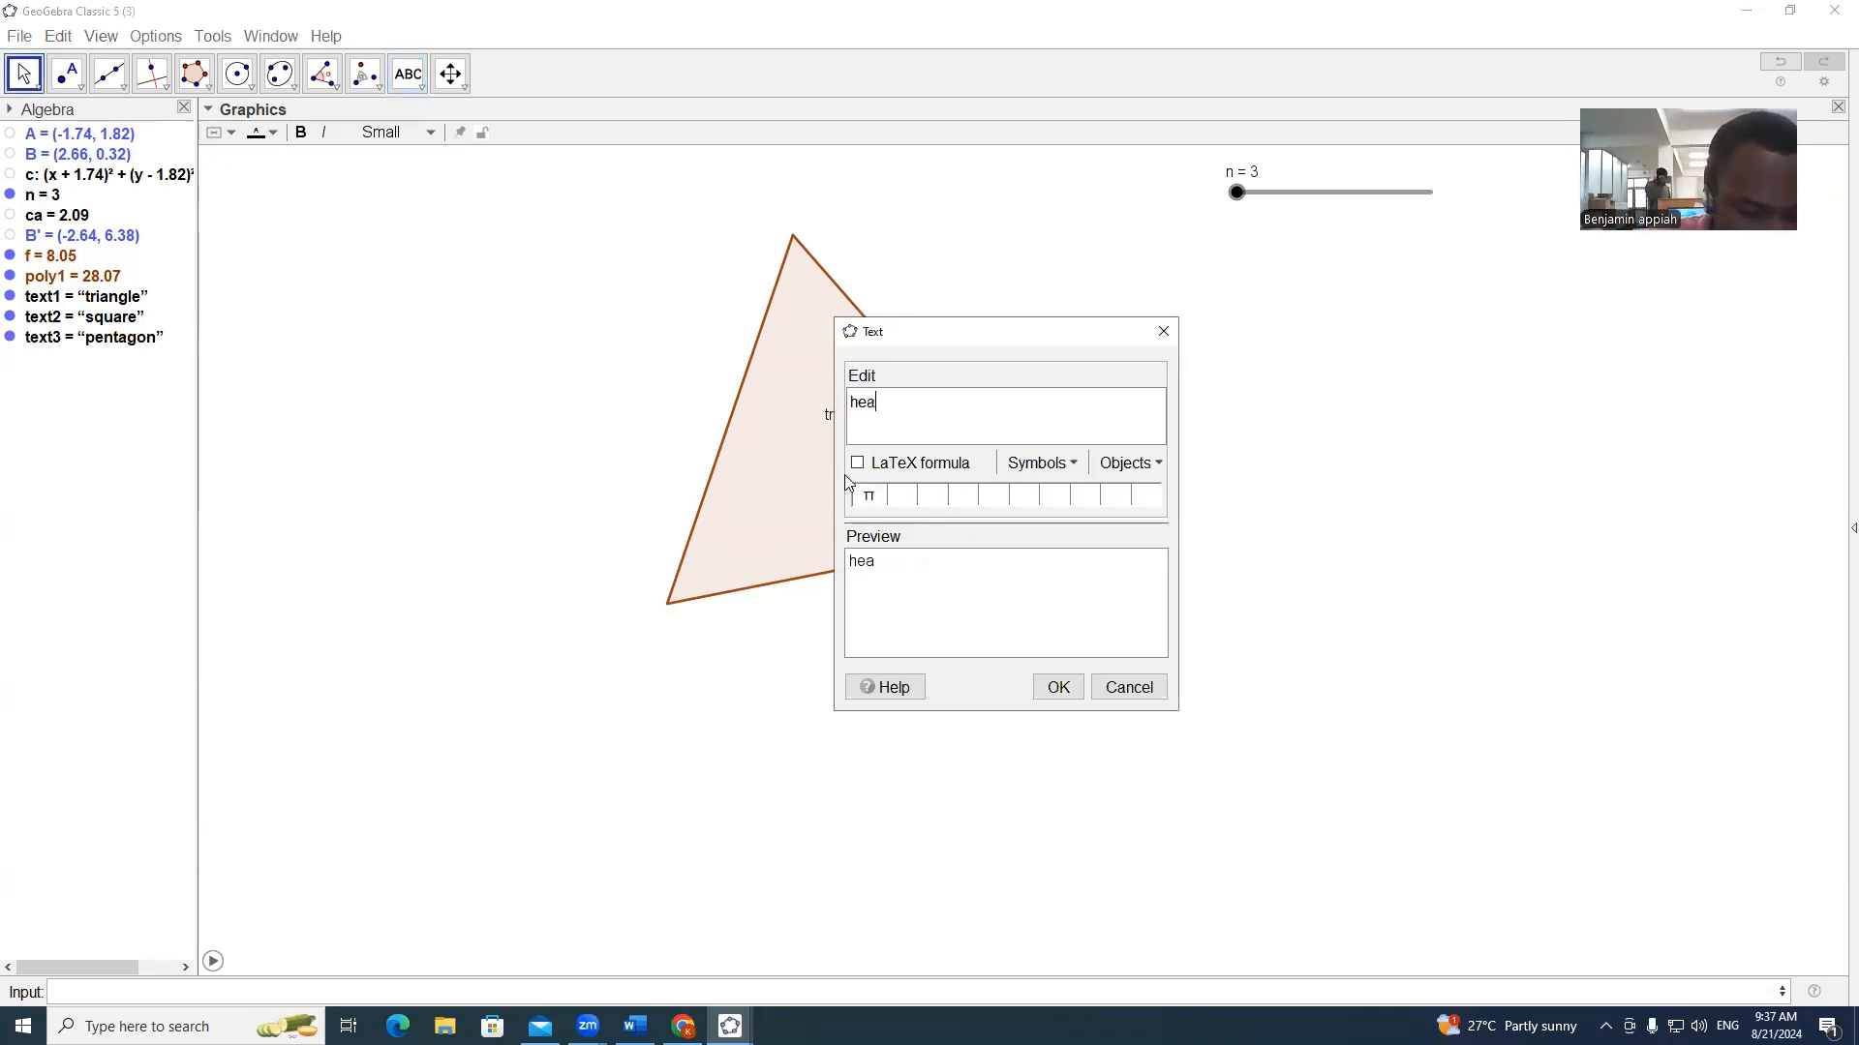
key(BackSpace)
text(xagon)
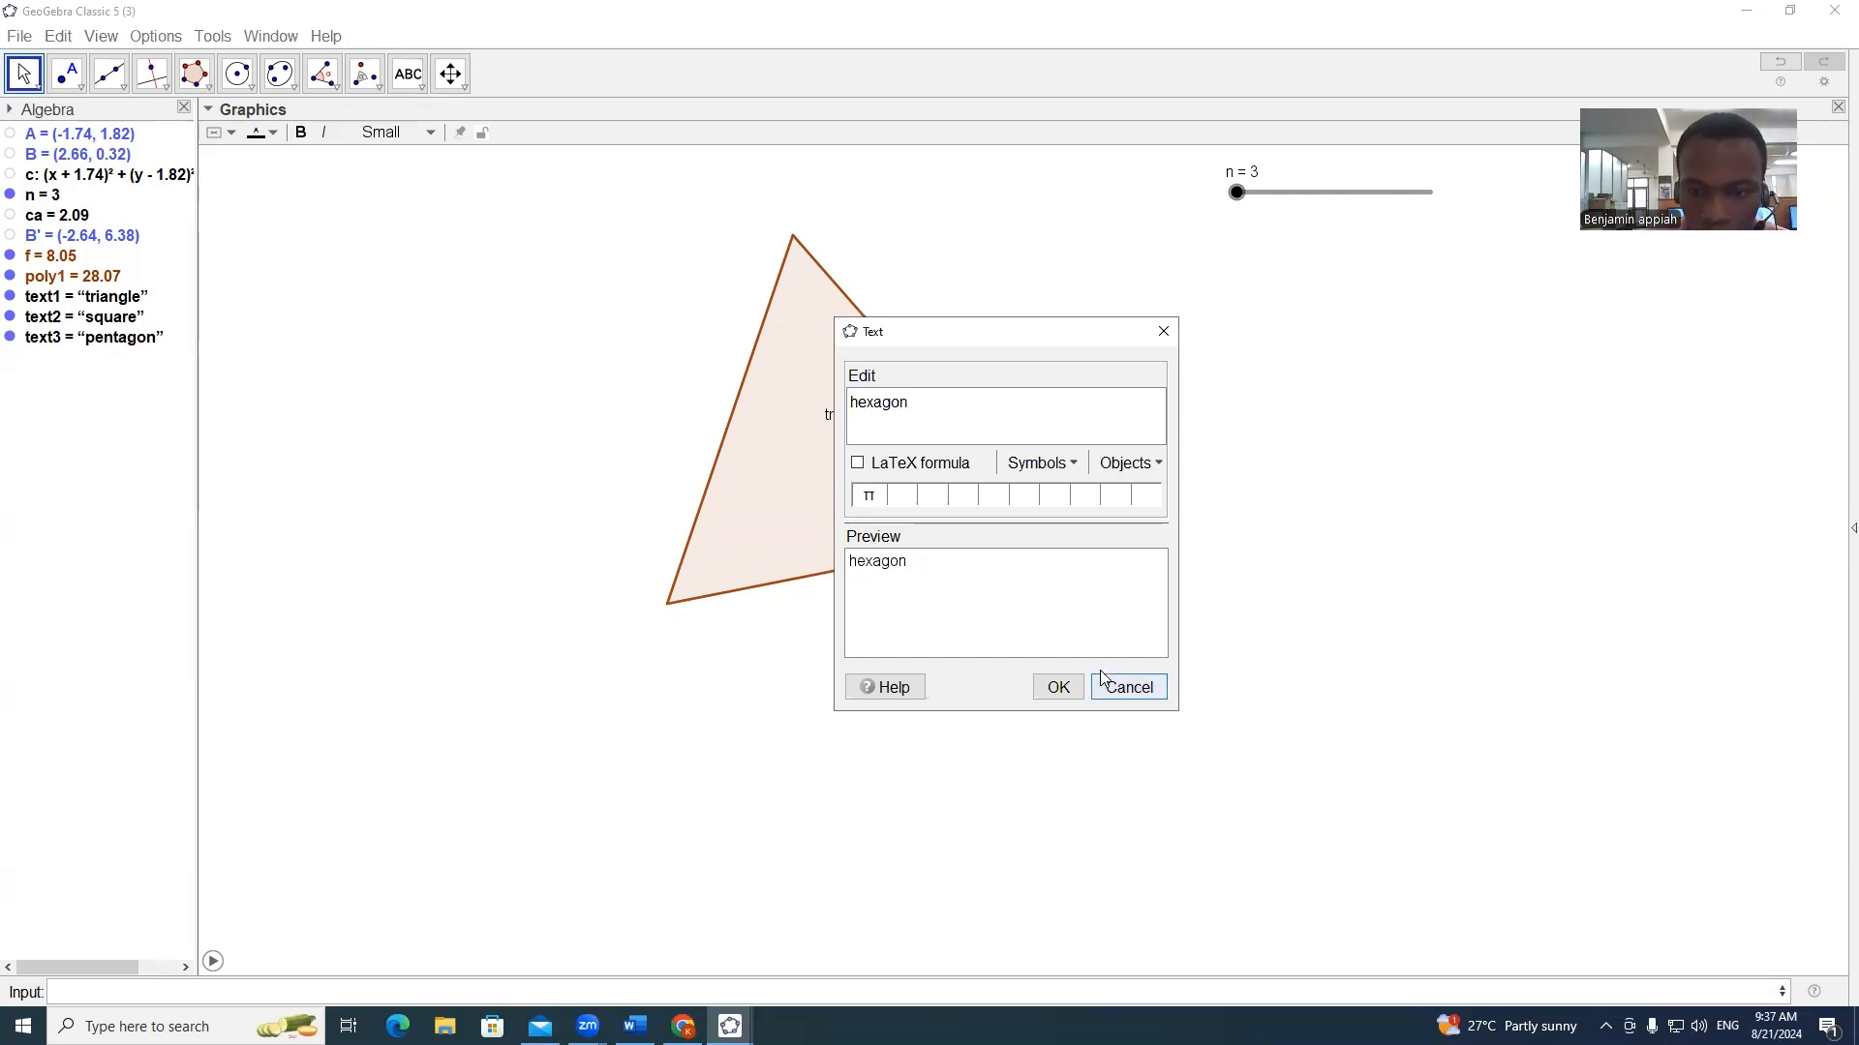
click(1053, 690)
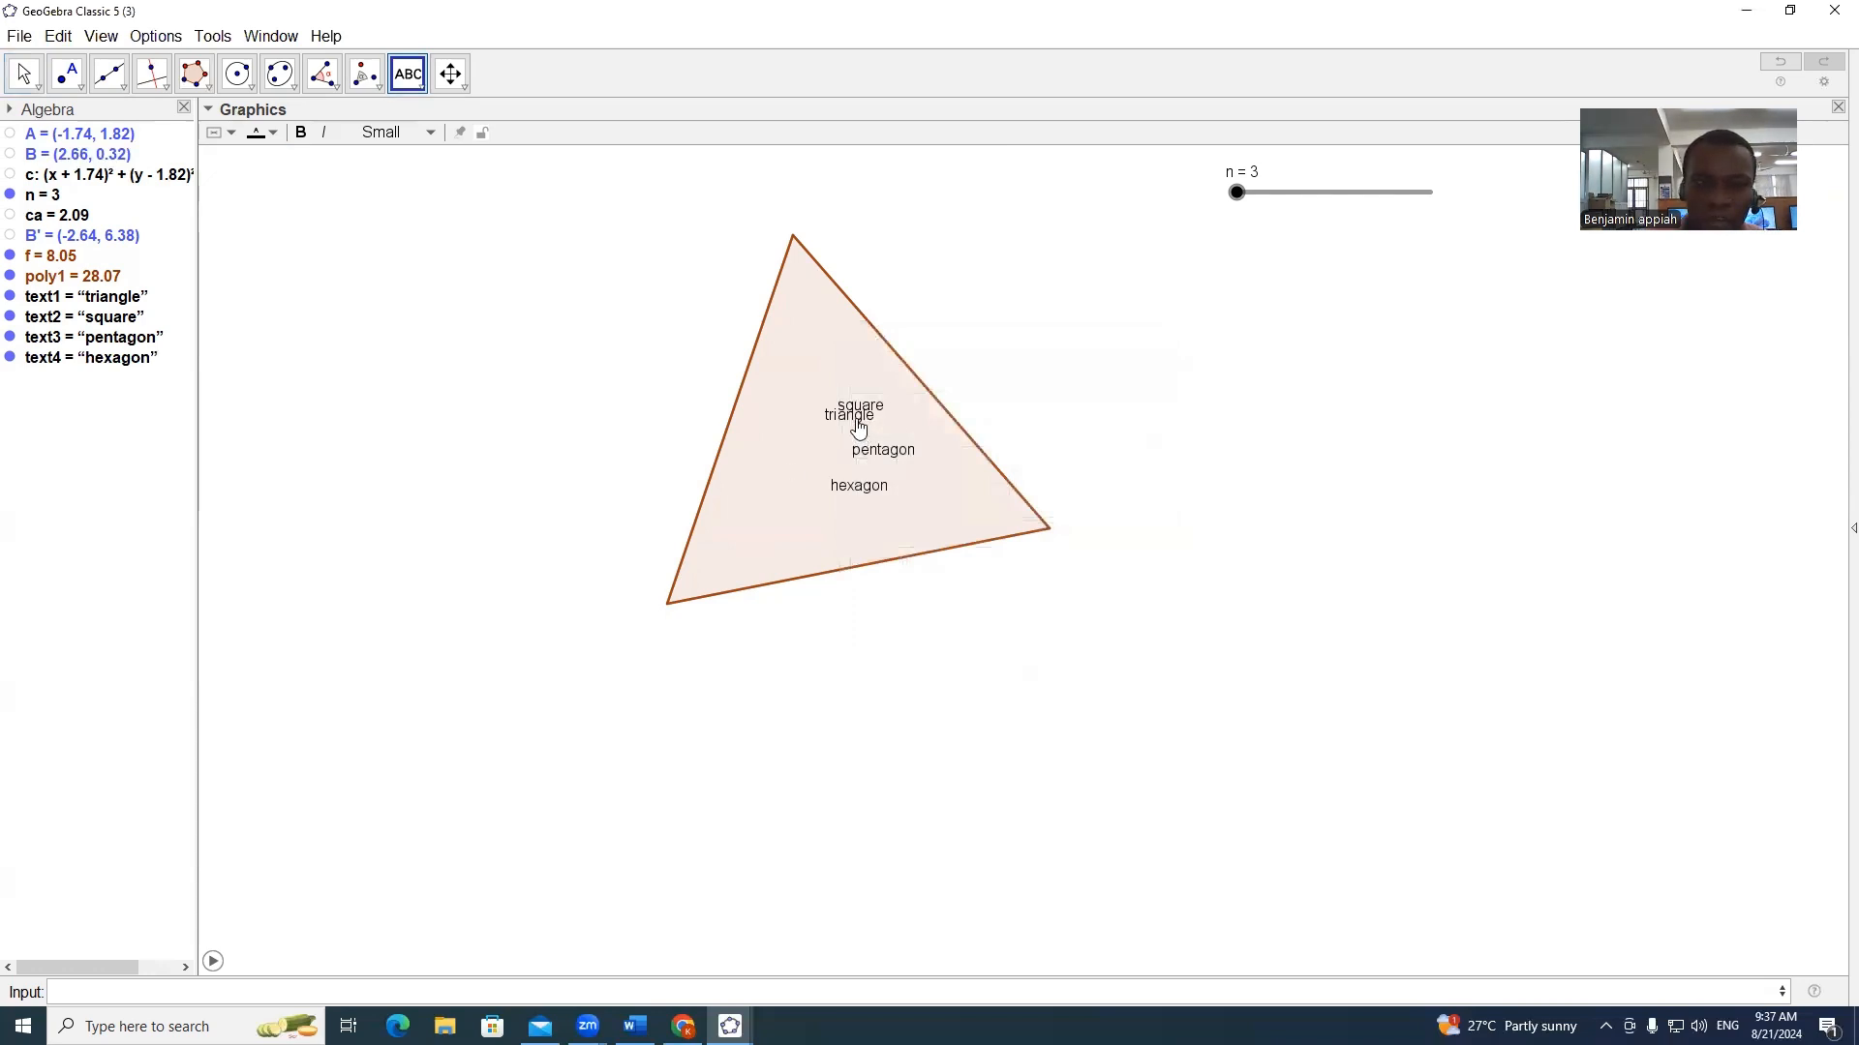
Step: Move the overlapping "square" and "triangle" texts apart and set the "triangle" text's condition to show object to n=3
click(23, 74)
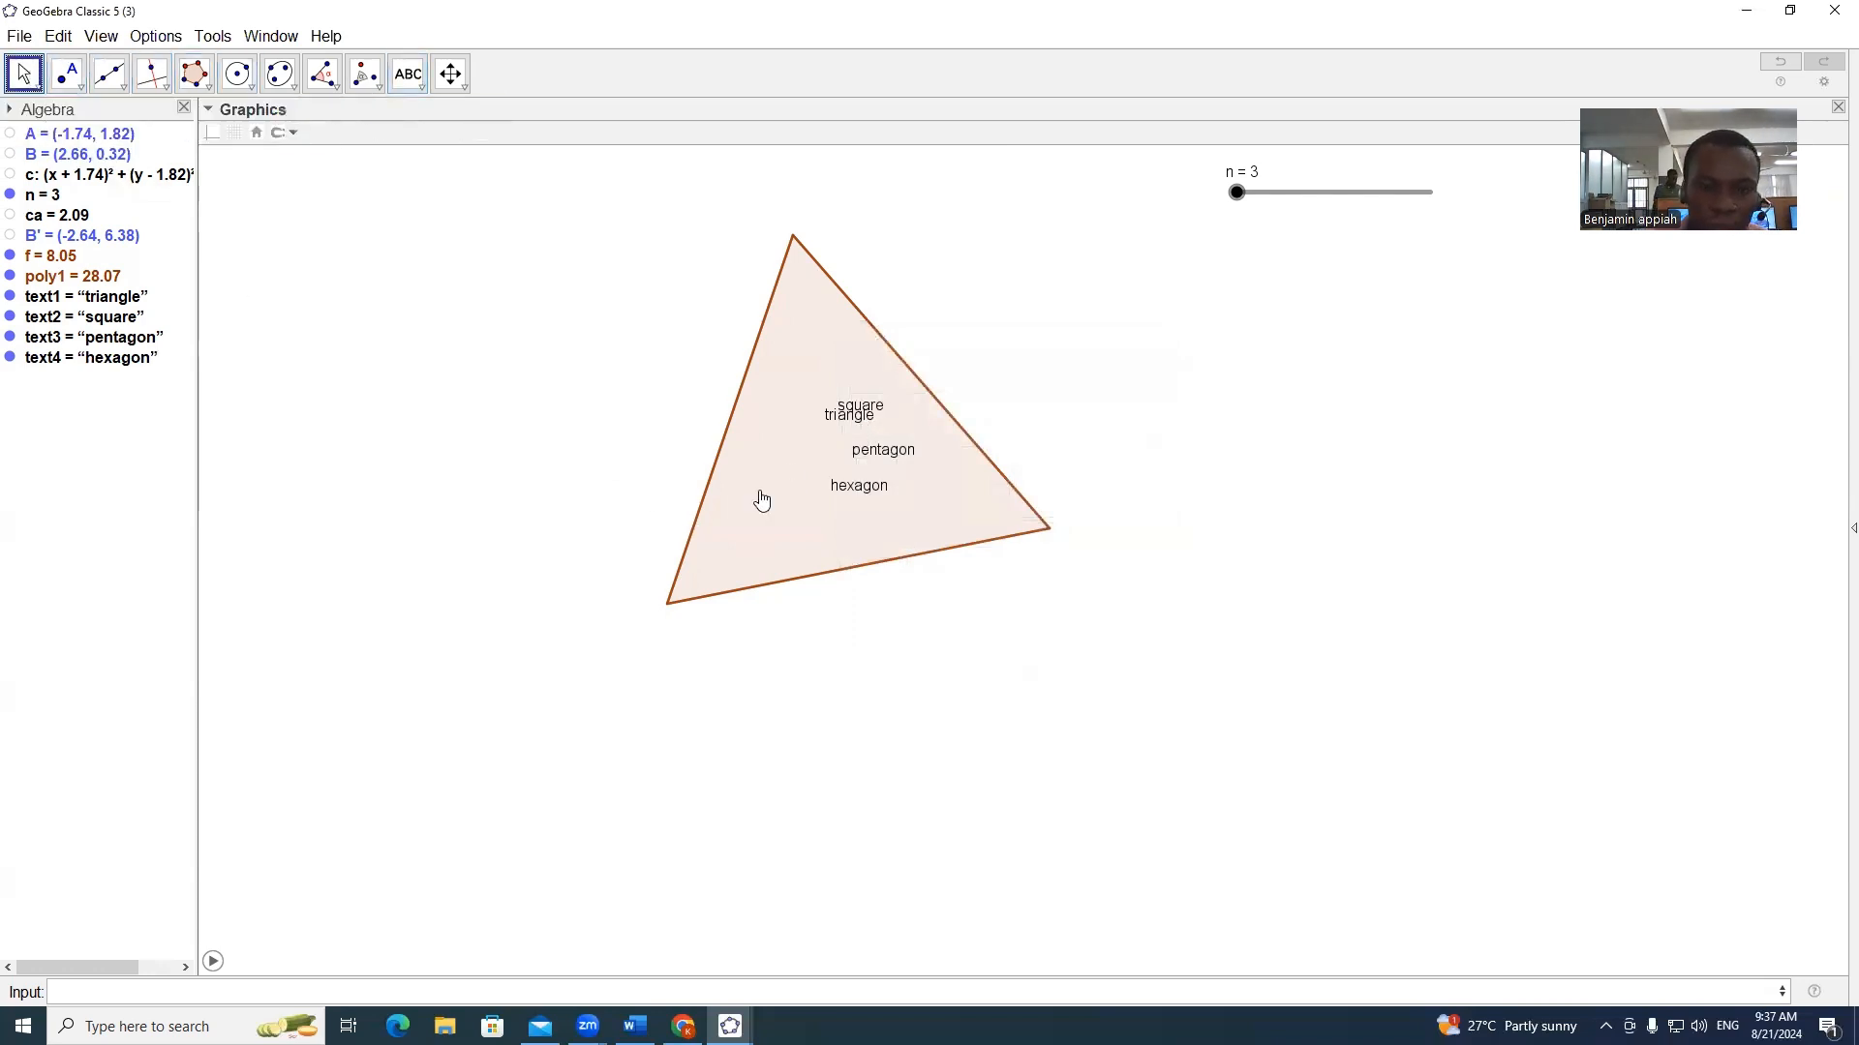
drag(852, 408, 809, 423)
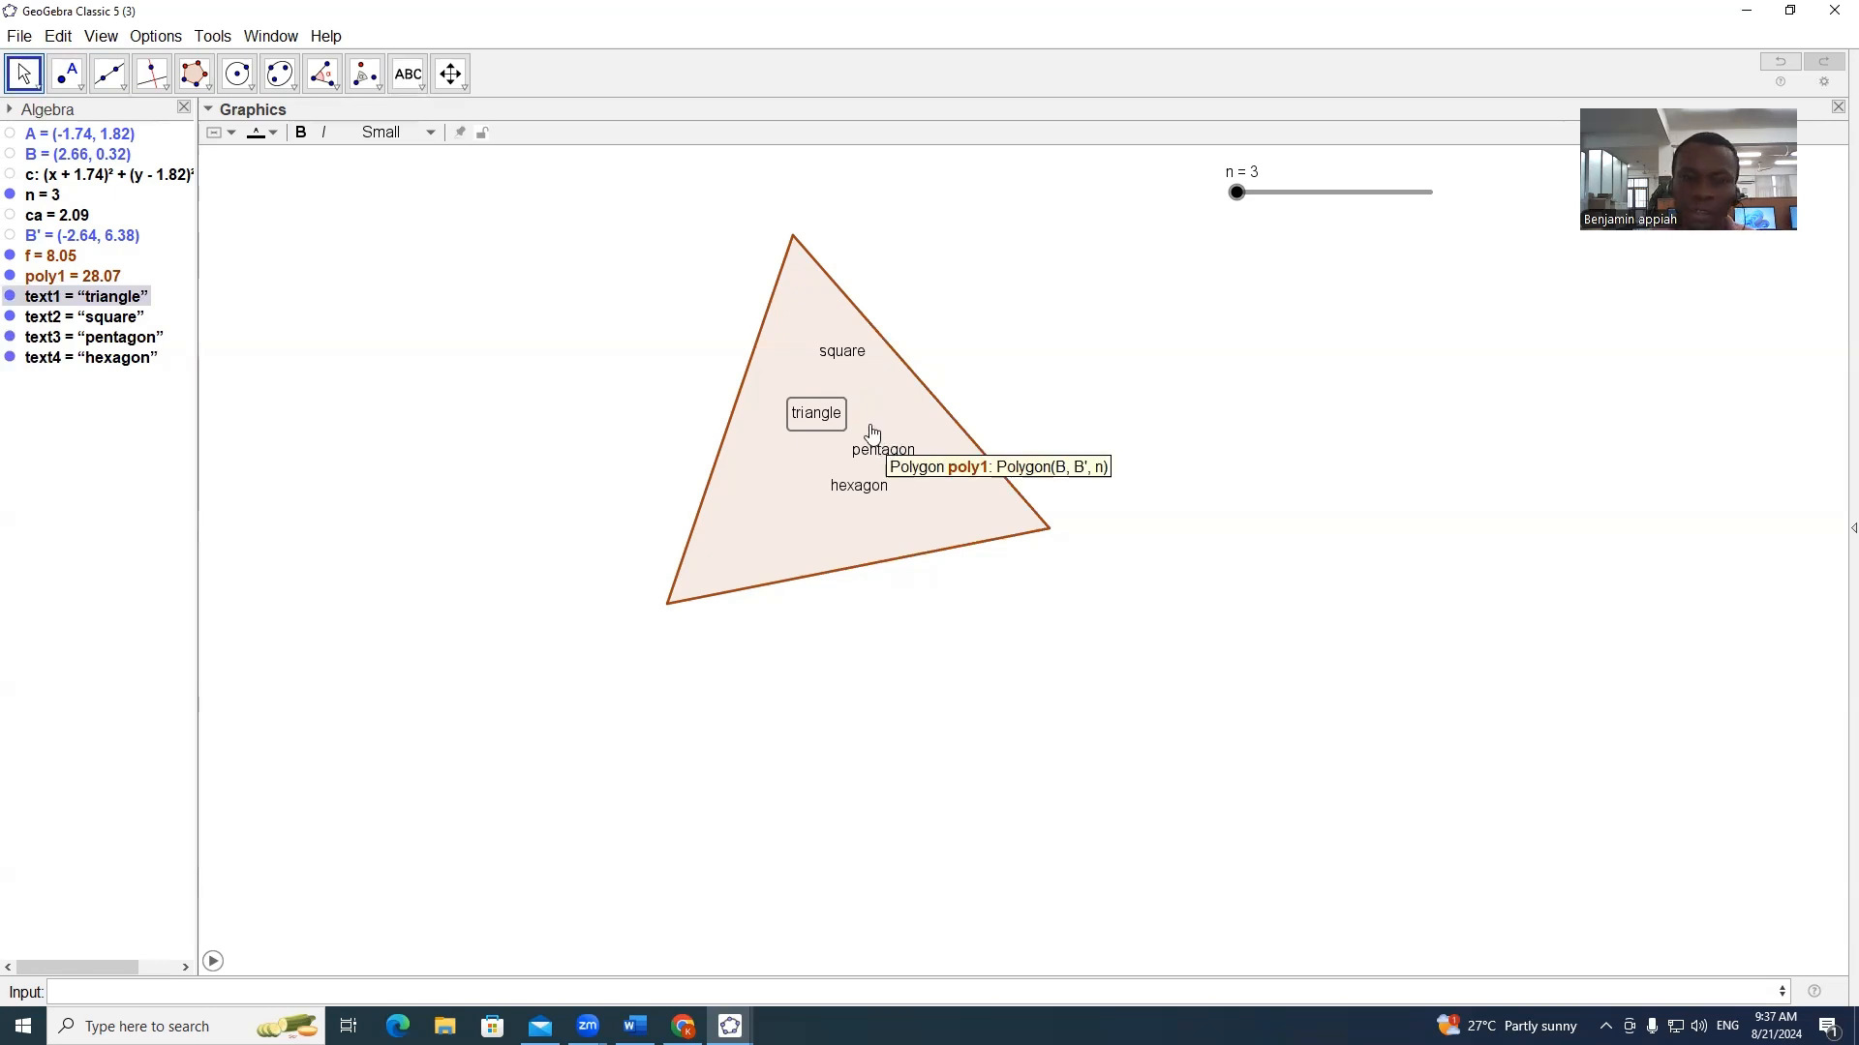
right_click(816, 411)
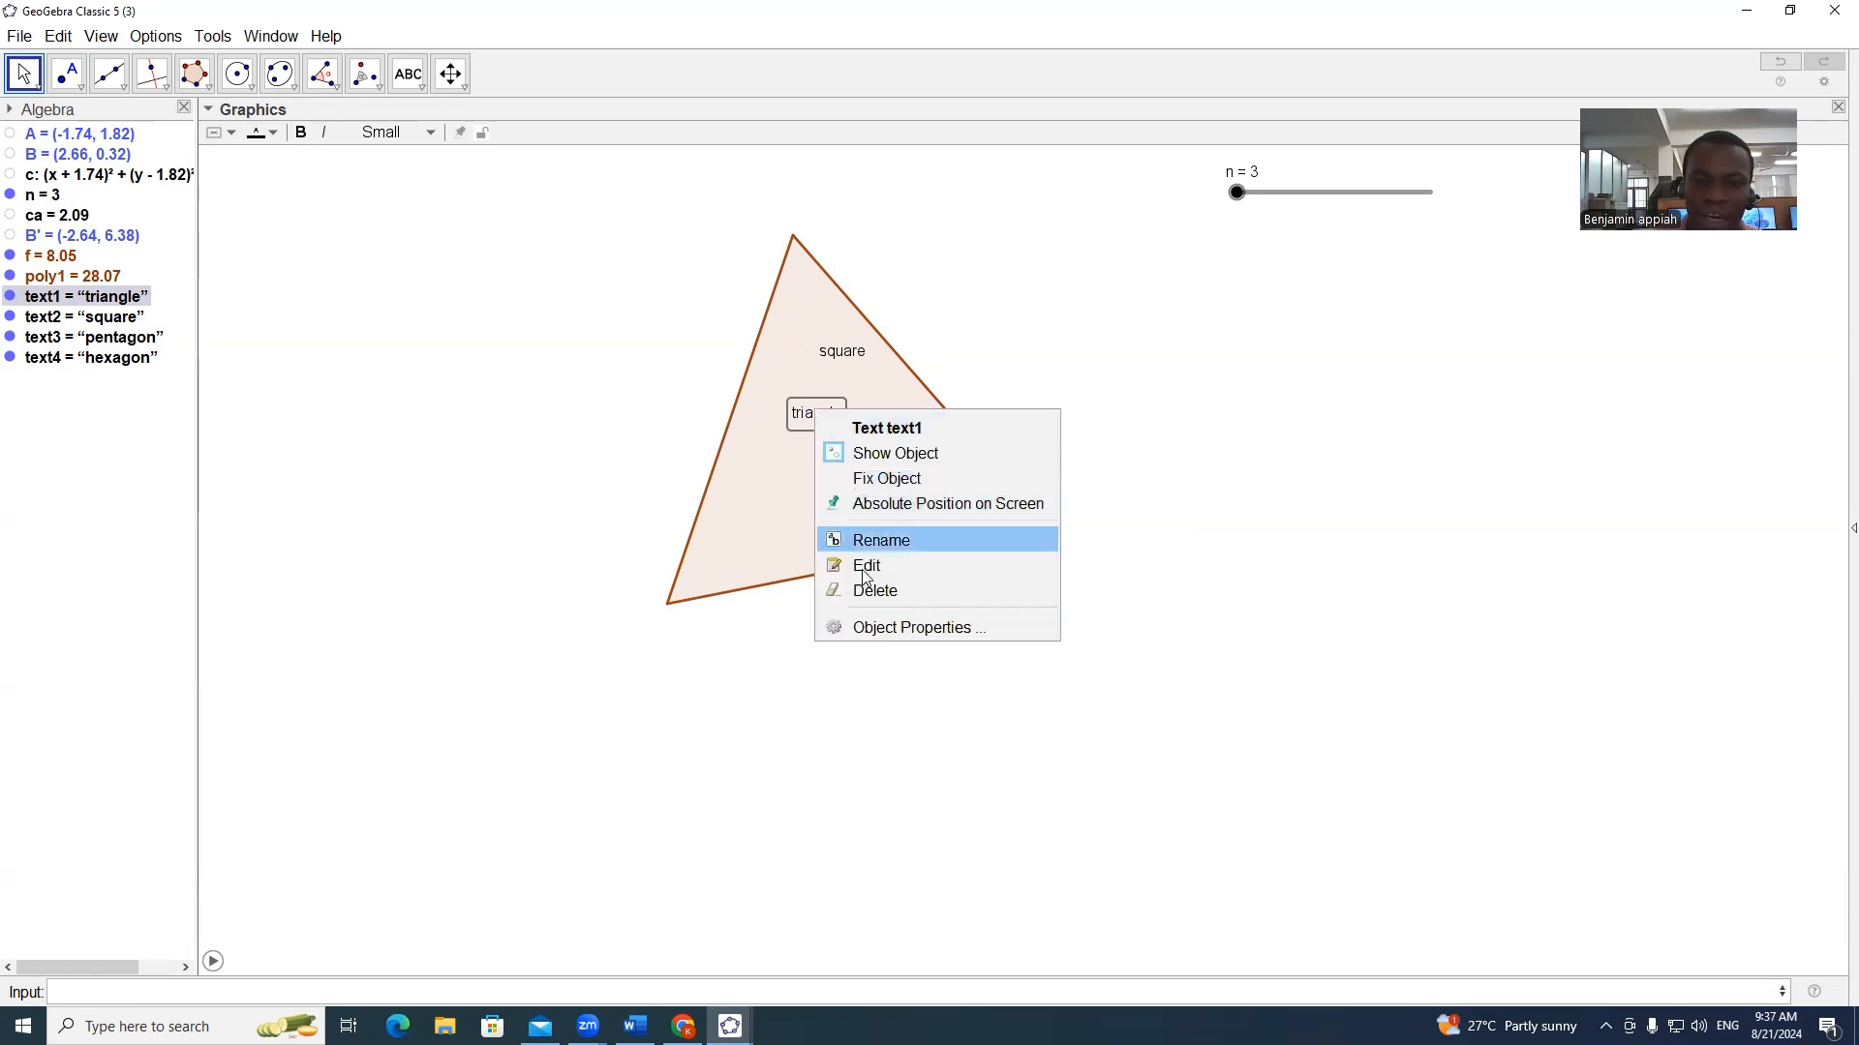
click(921, 625)
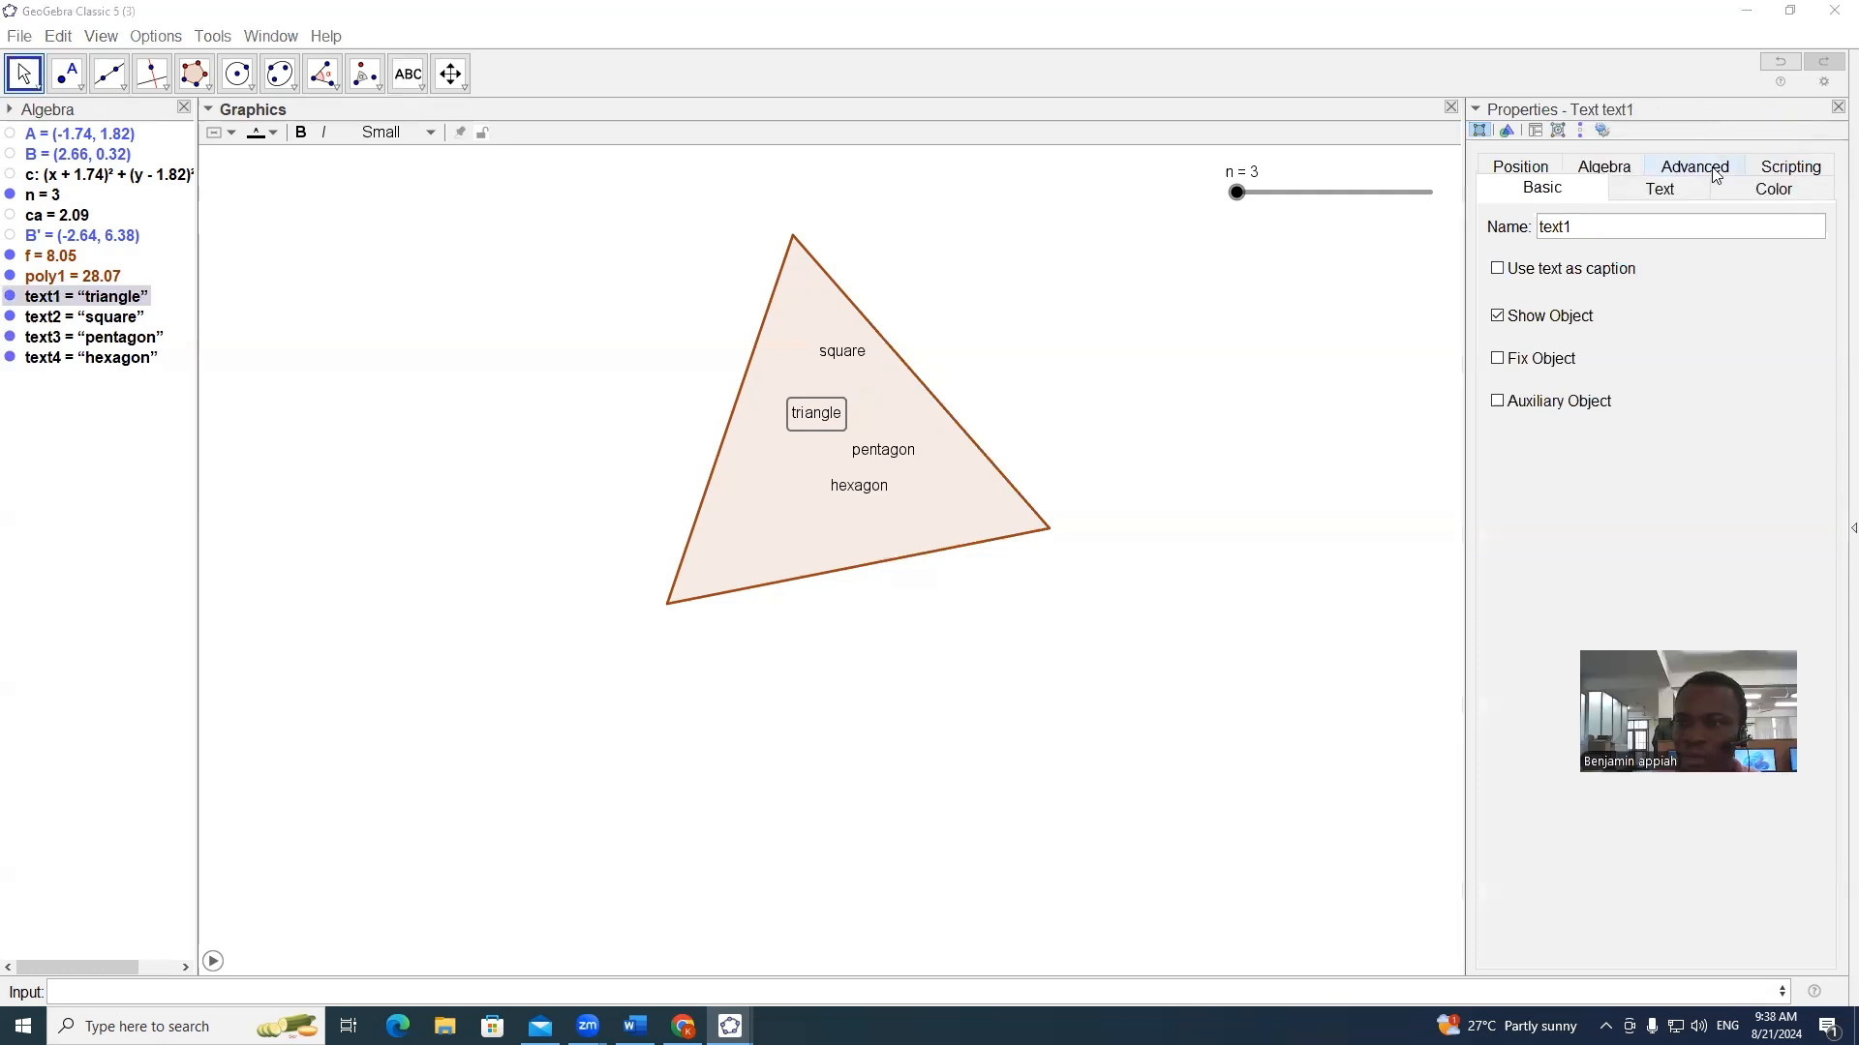
click(1708, 177)
click(1582, 248)
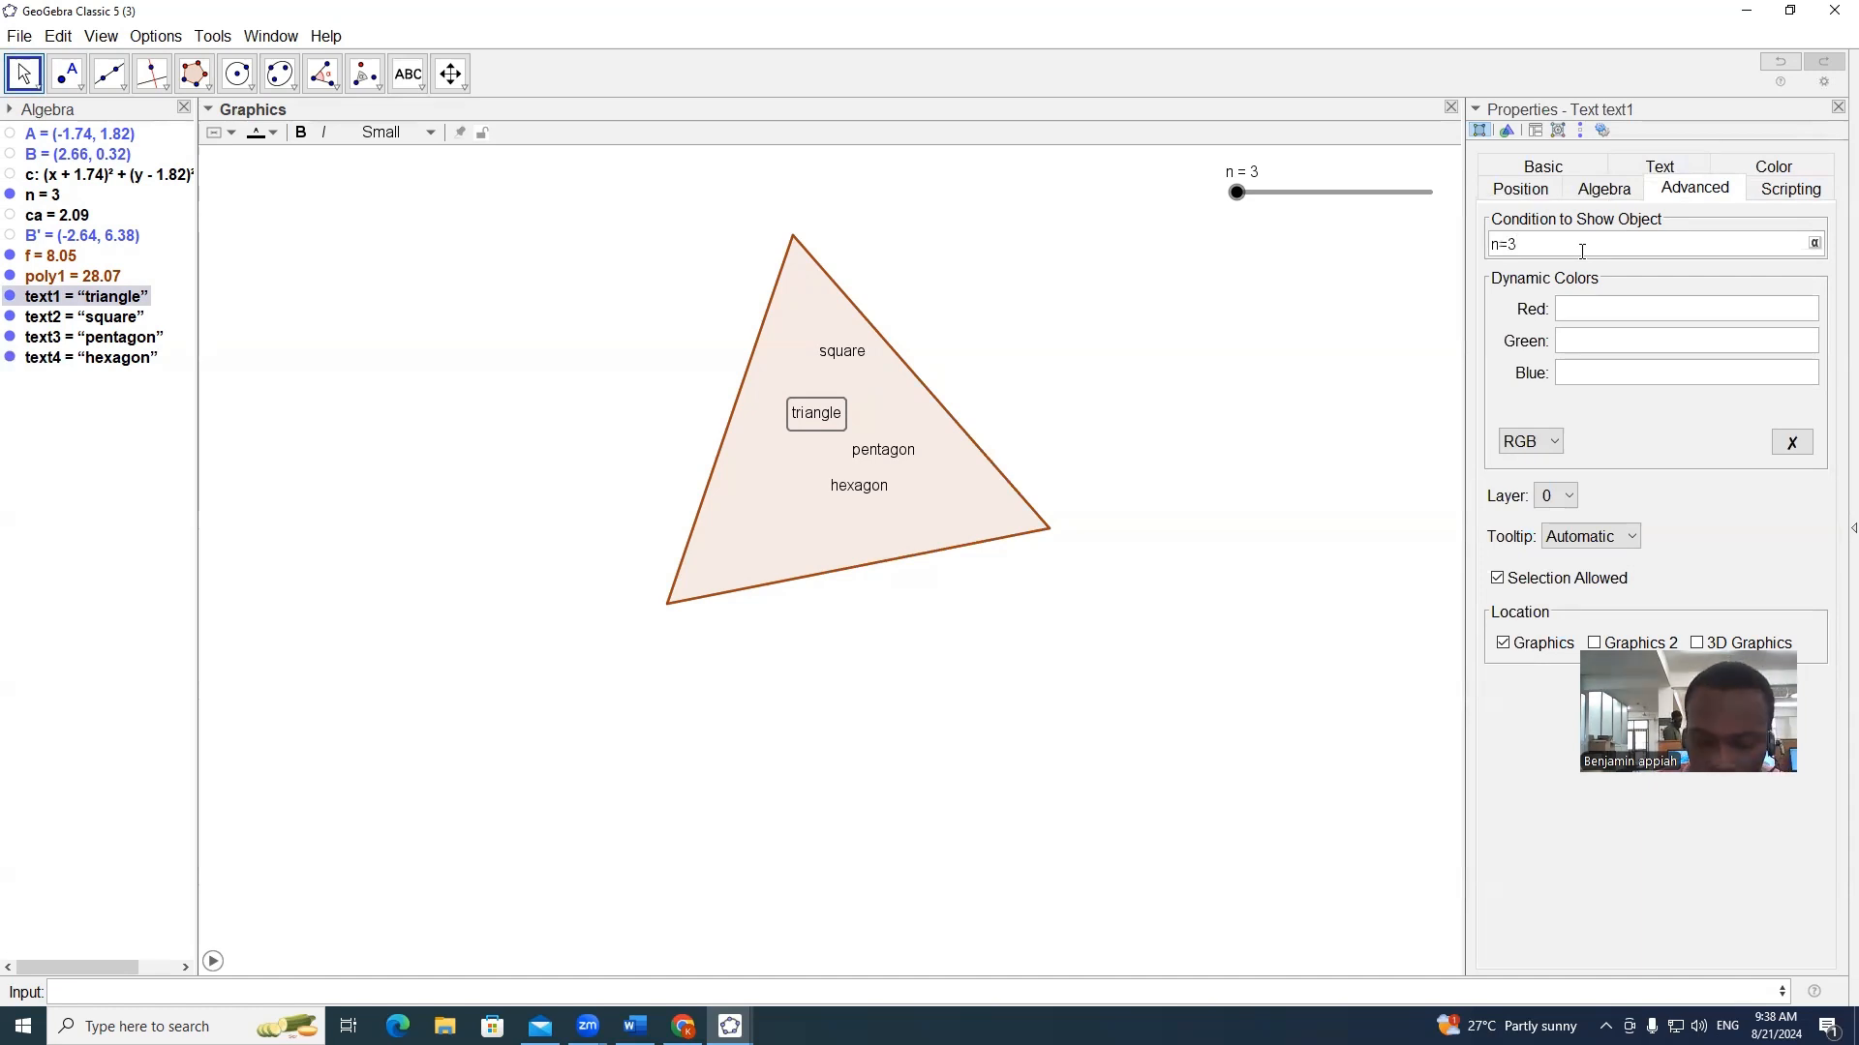
key(Return)
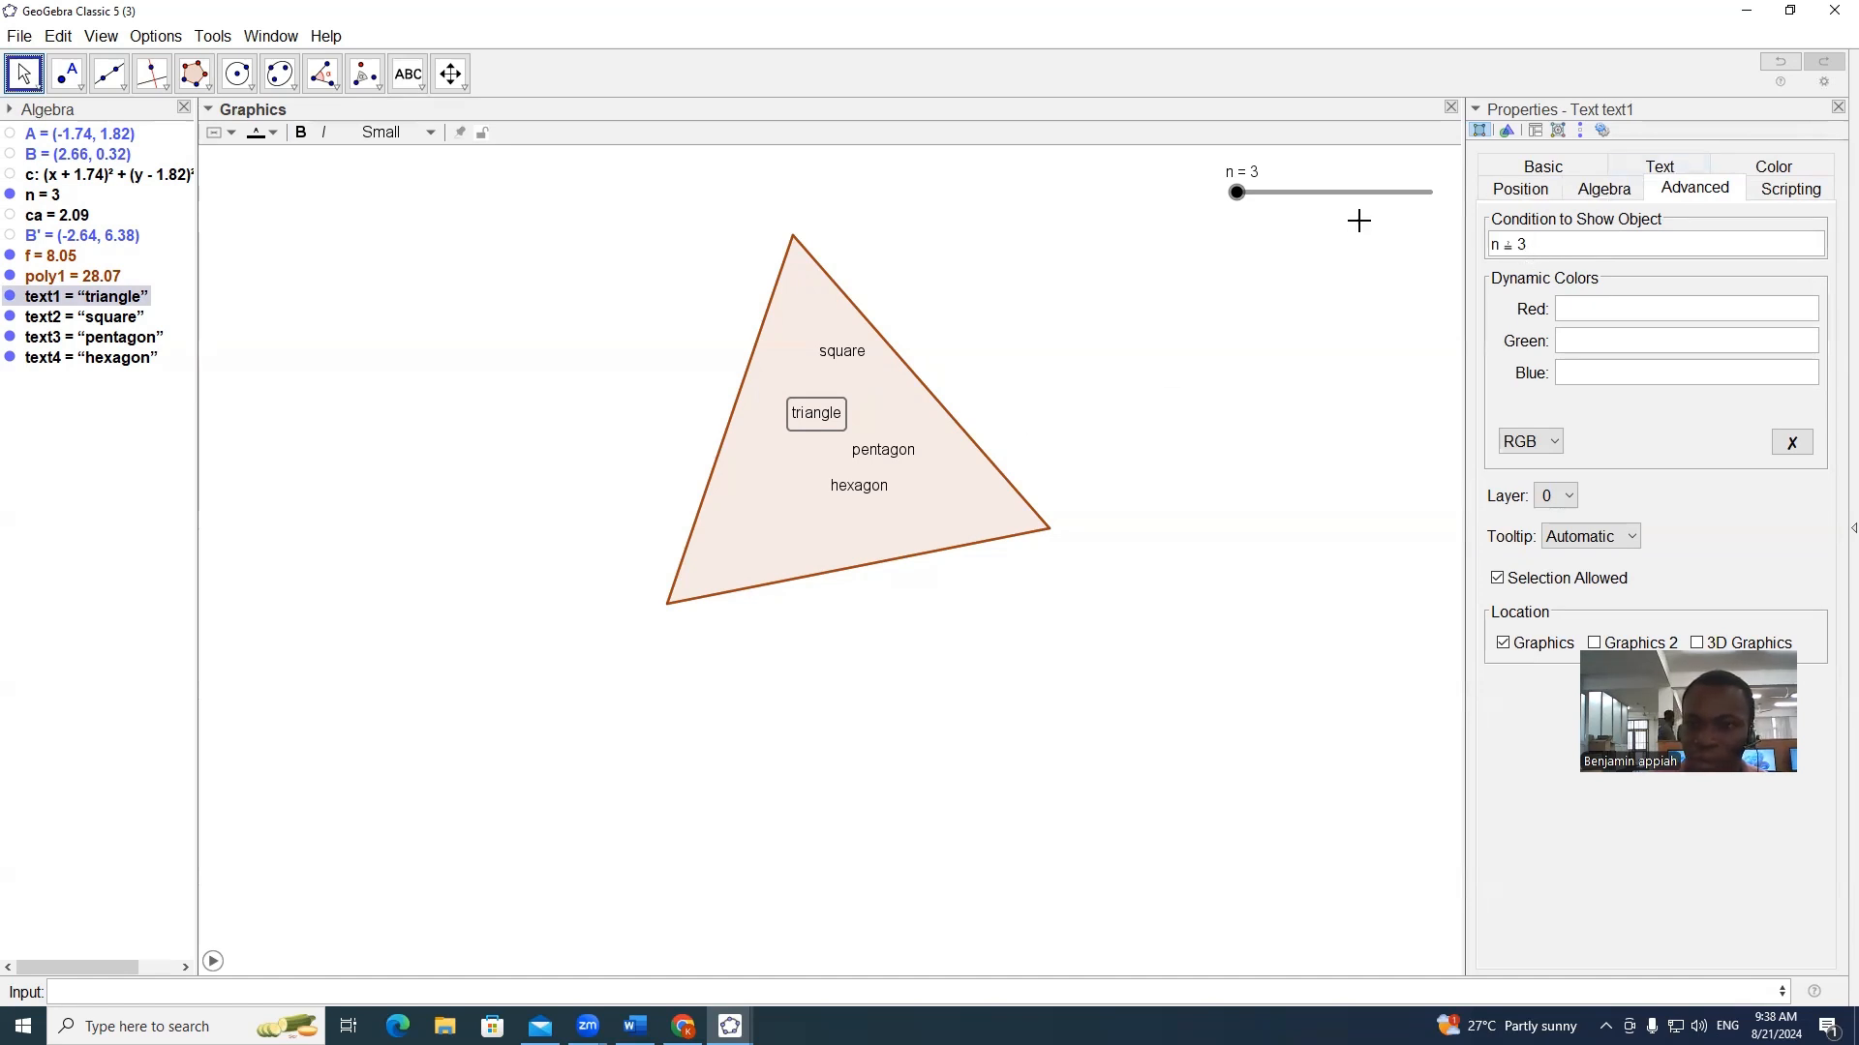
Step: Set the "square" text's condition to show object to n=4
click(857, 359)
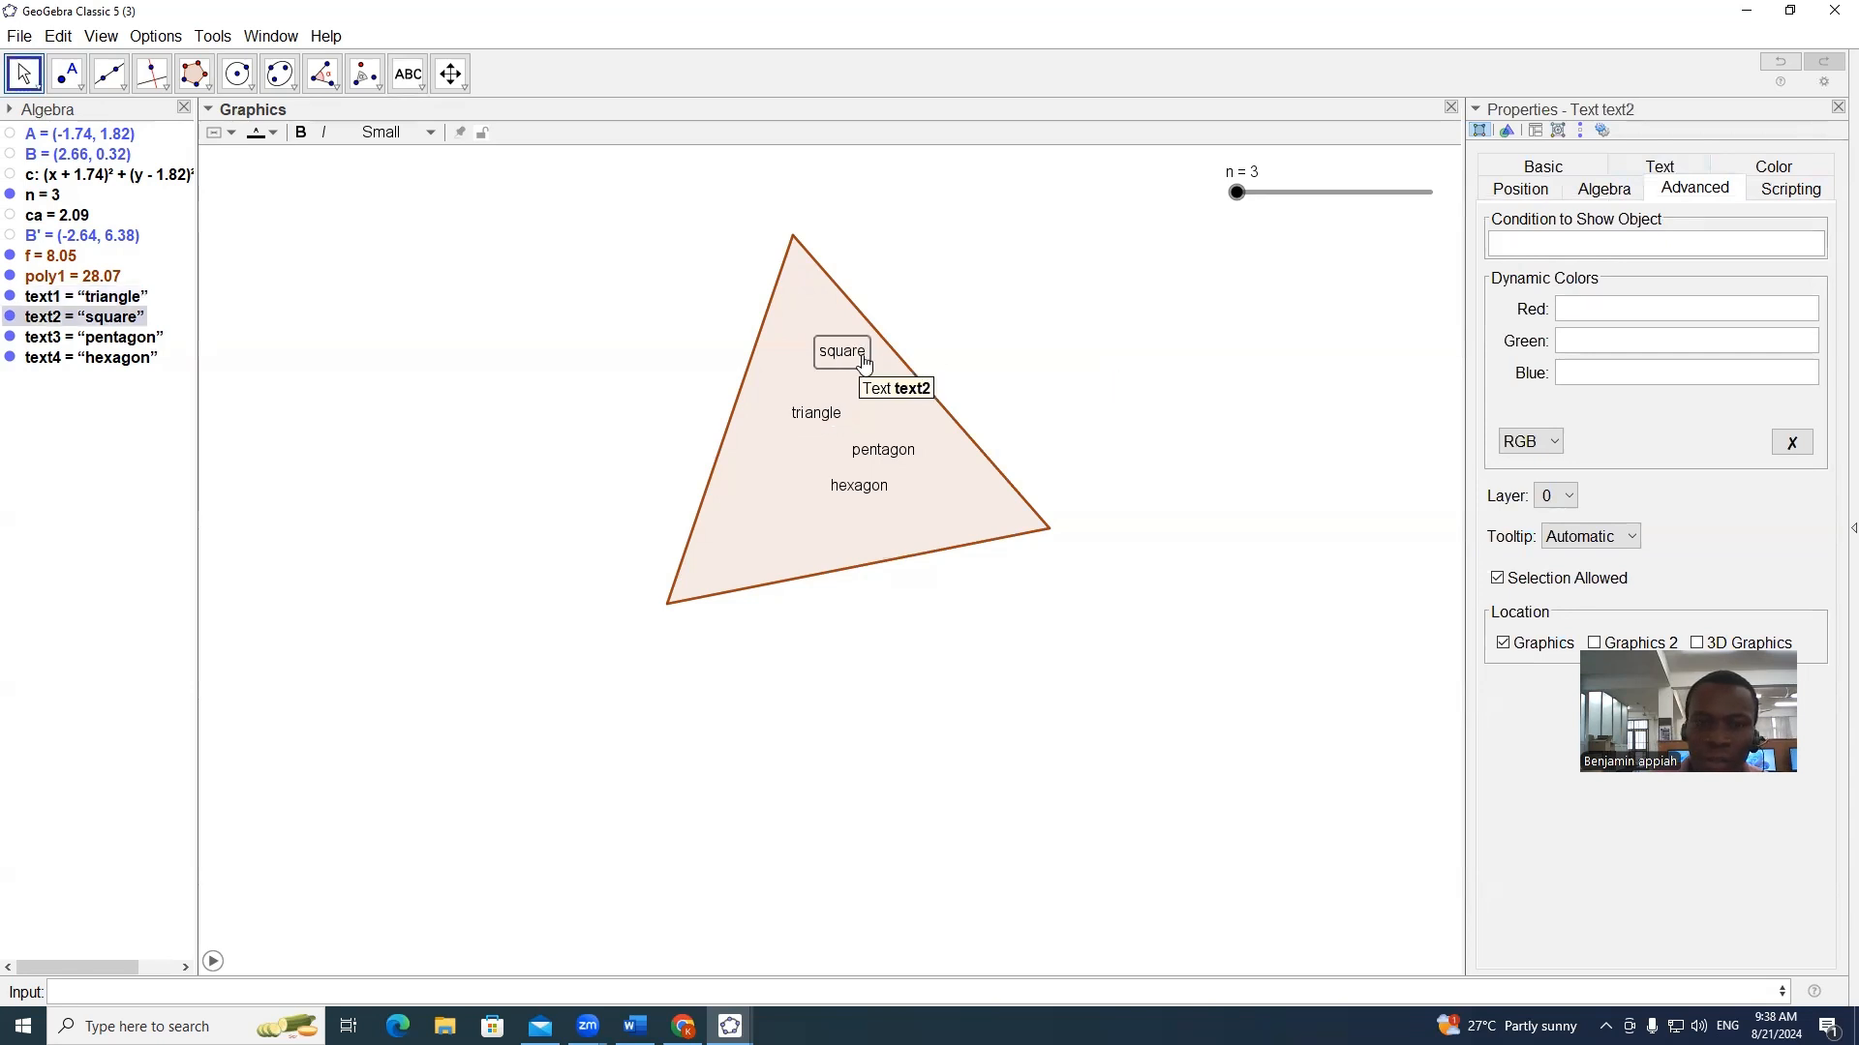
drag(862, 358, 859, 358)
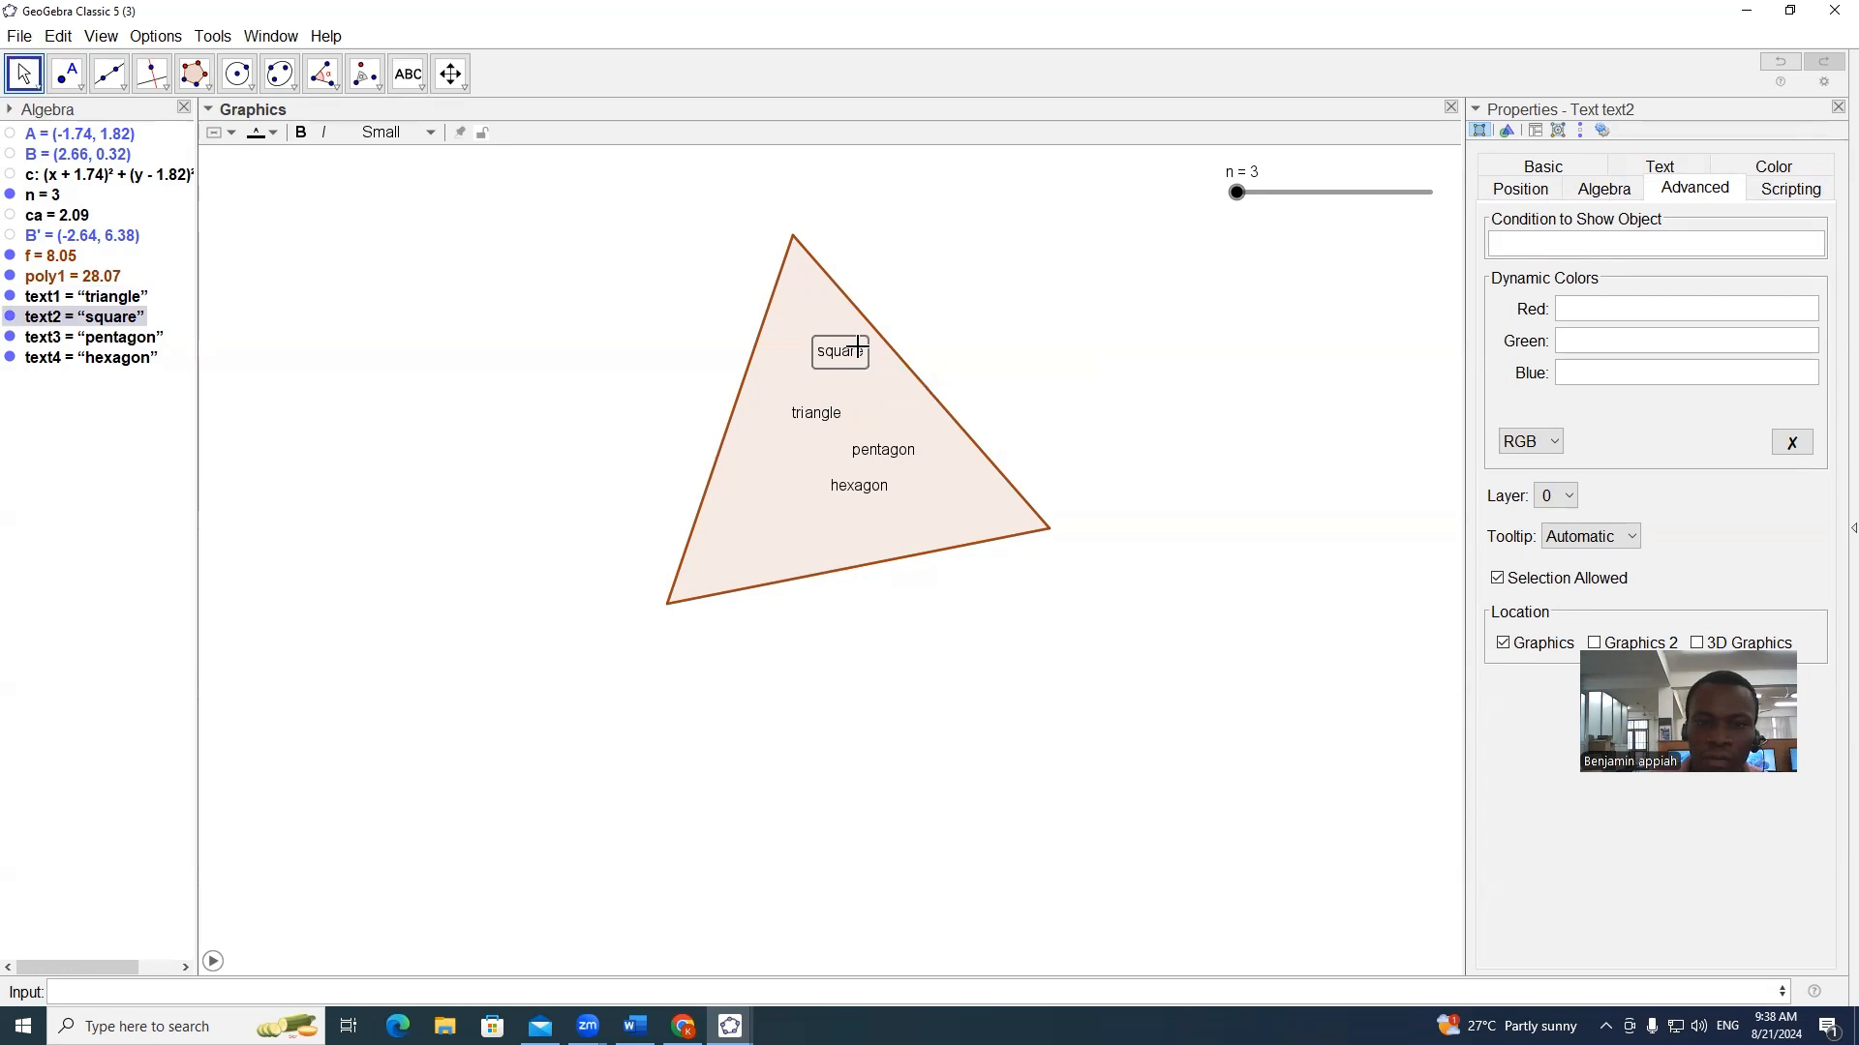
right_click(858, 360)
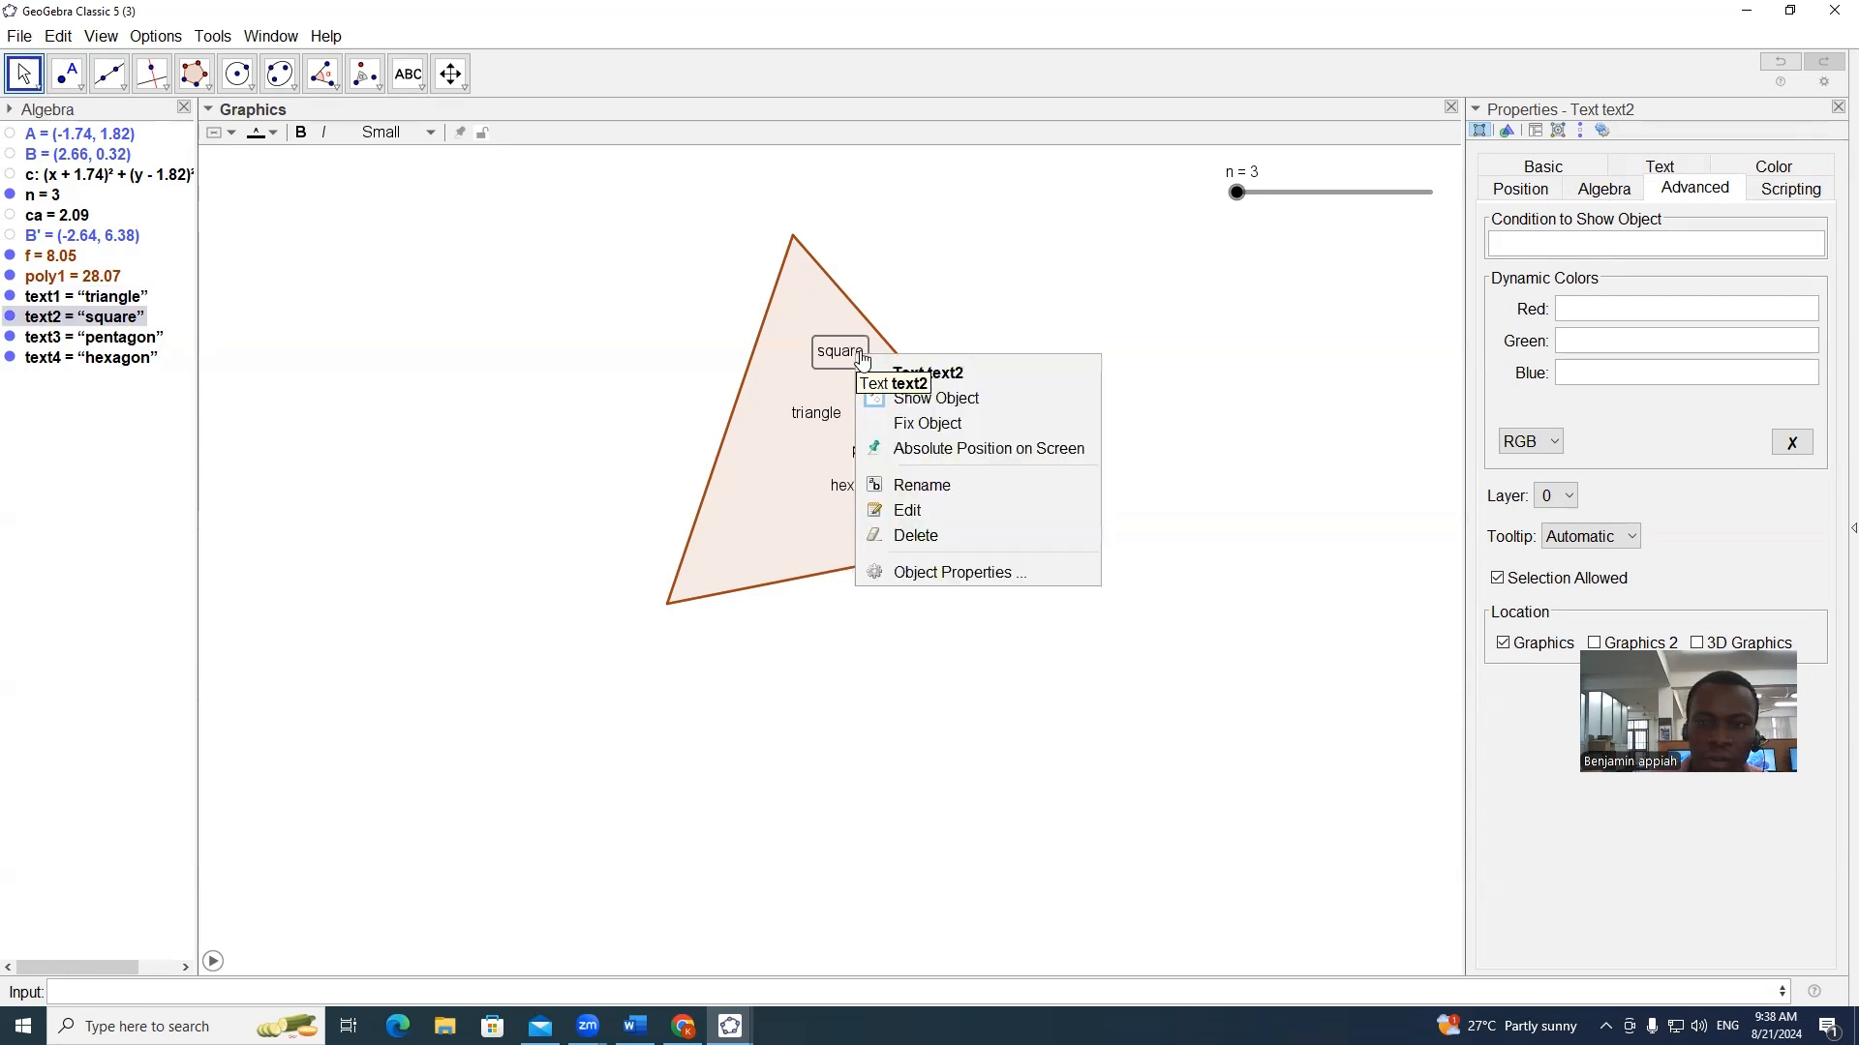
click(1515, 241)
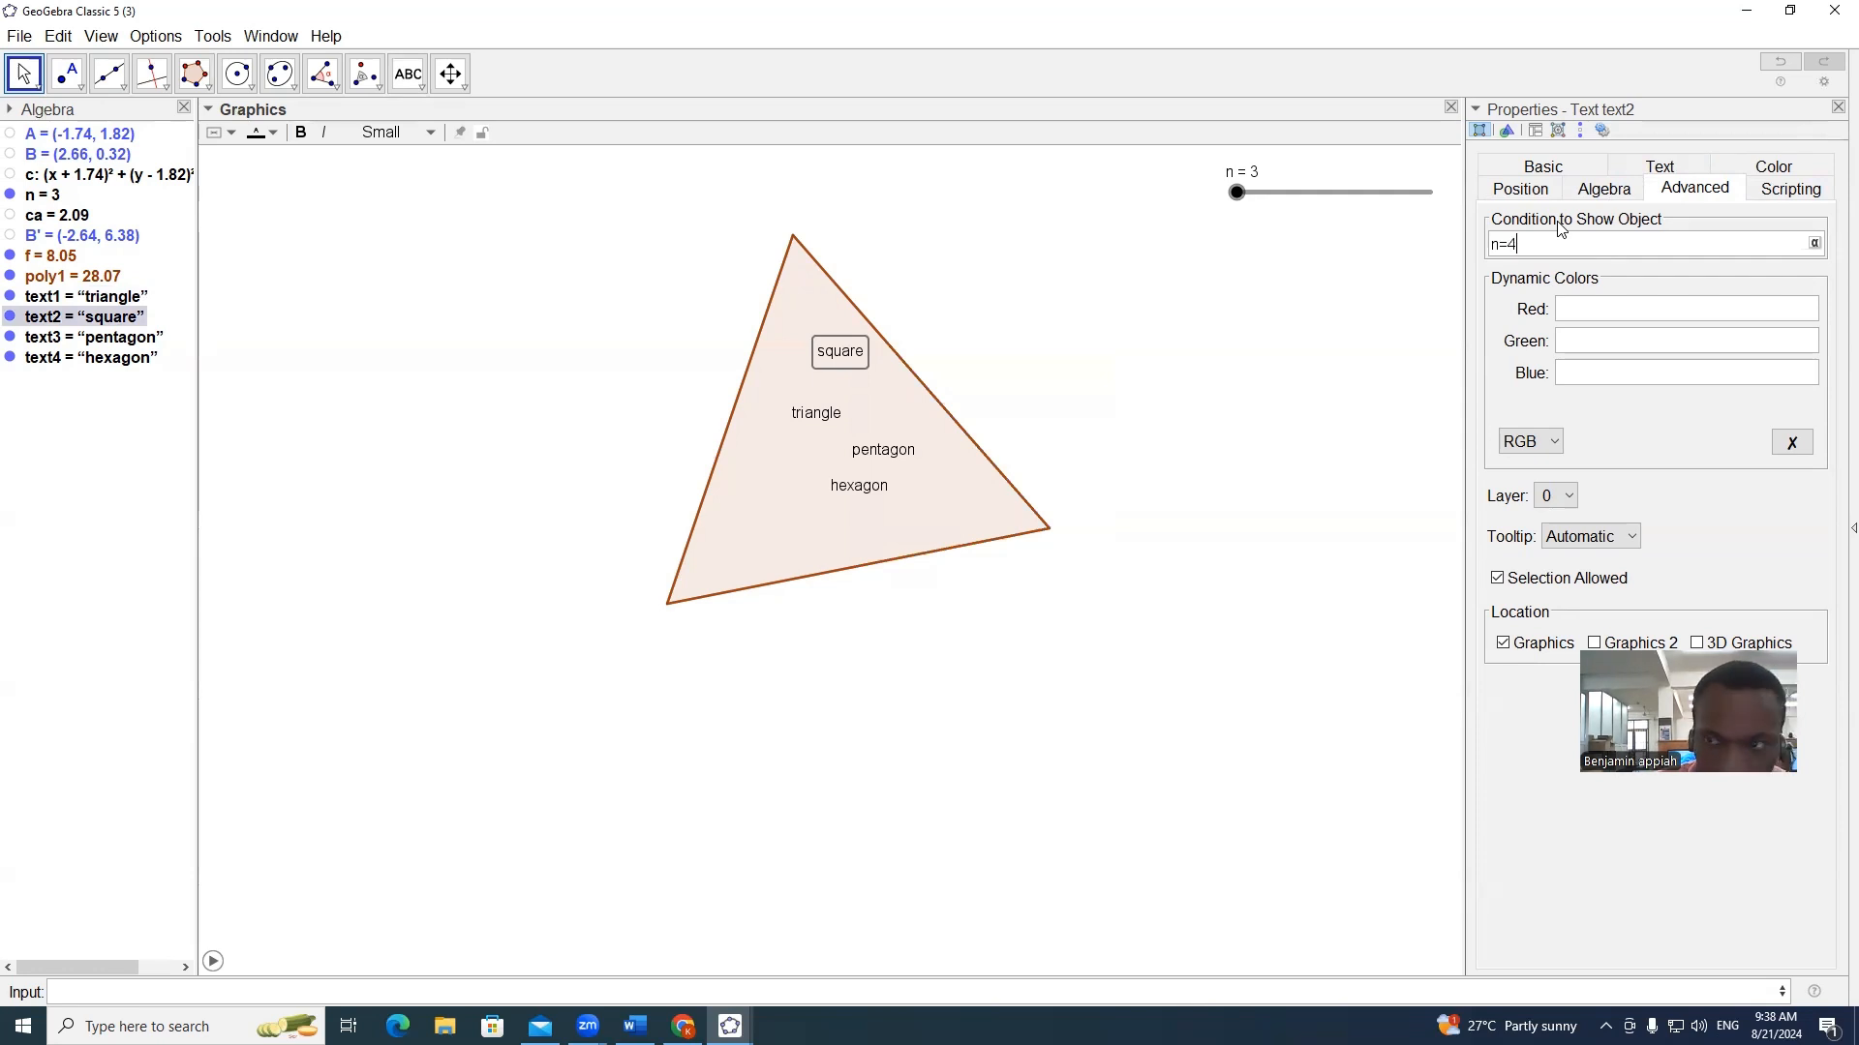
text(n=4)
key(Return)
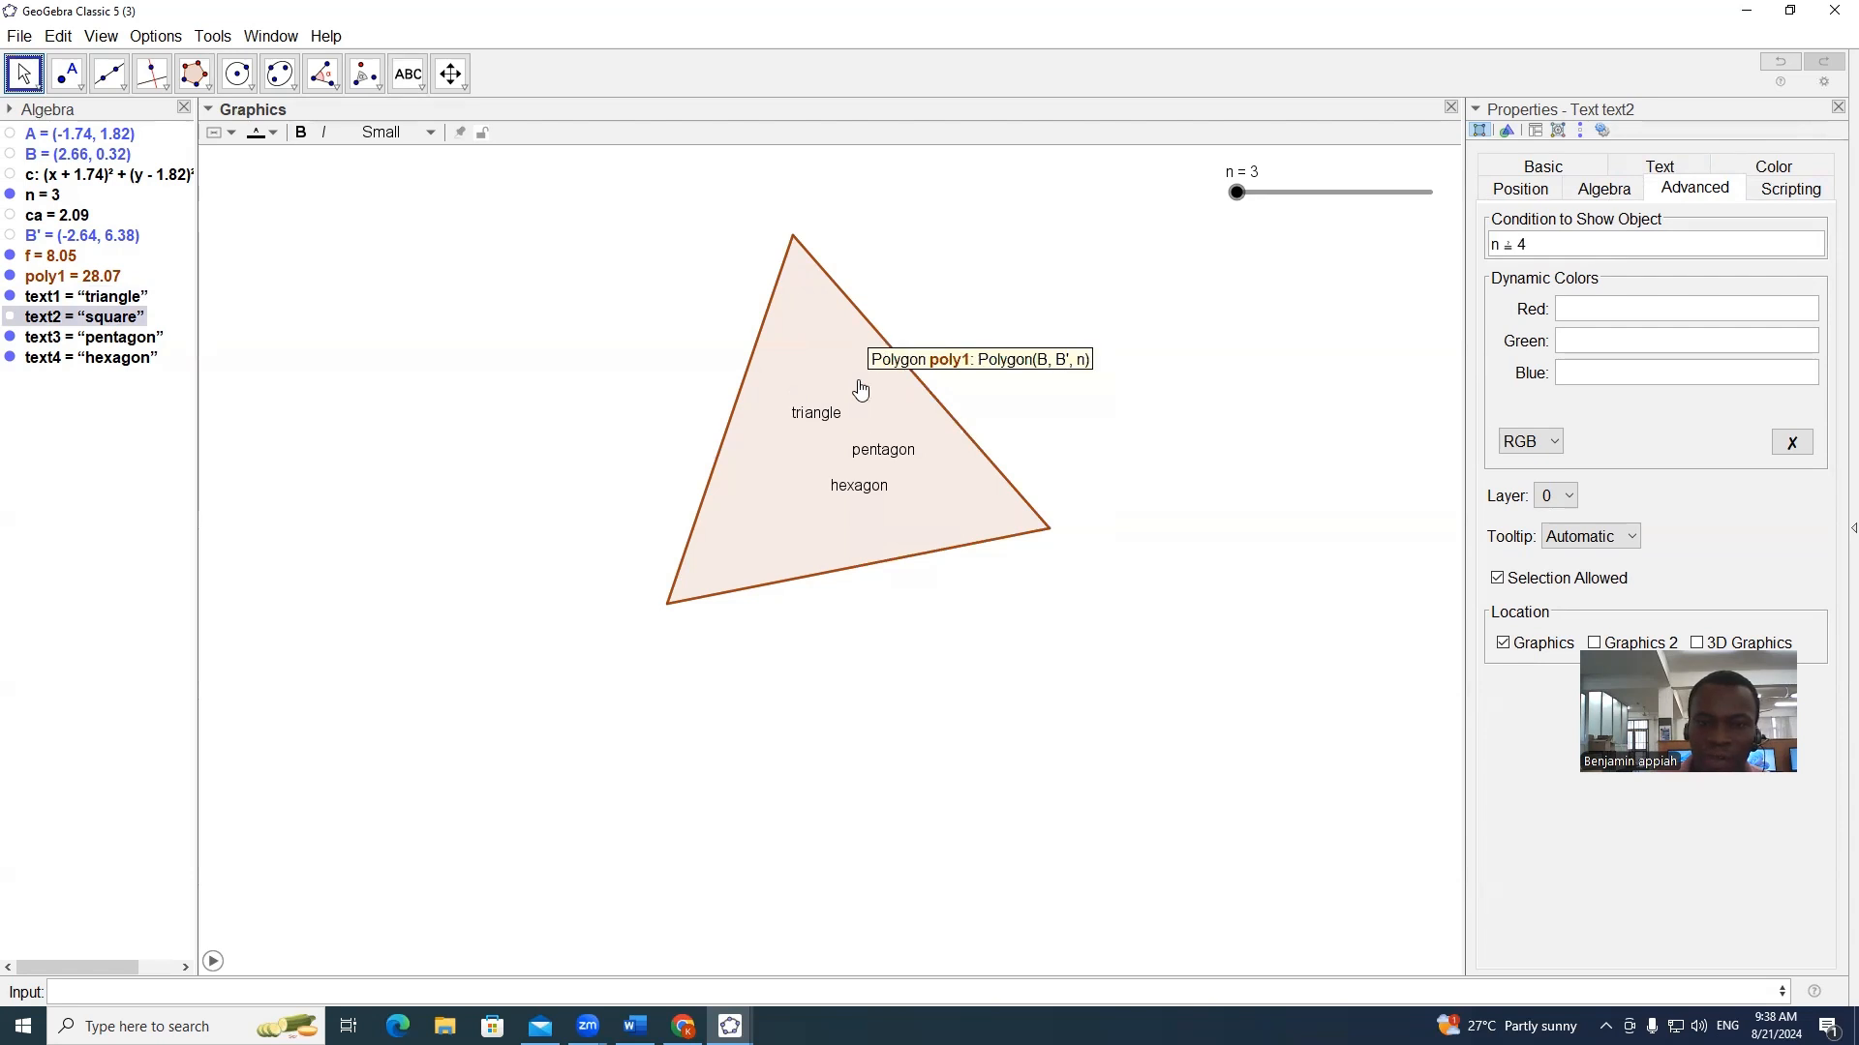
Step: Set the condition to show object to n=5 for the "pentagon" text and n=6 for the "hexagon" text
click(864, 459)
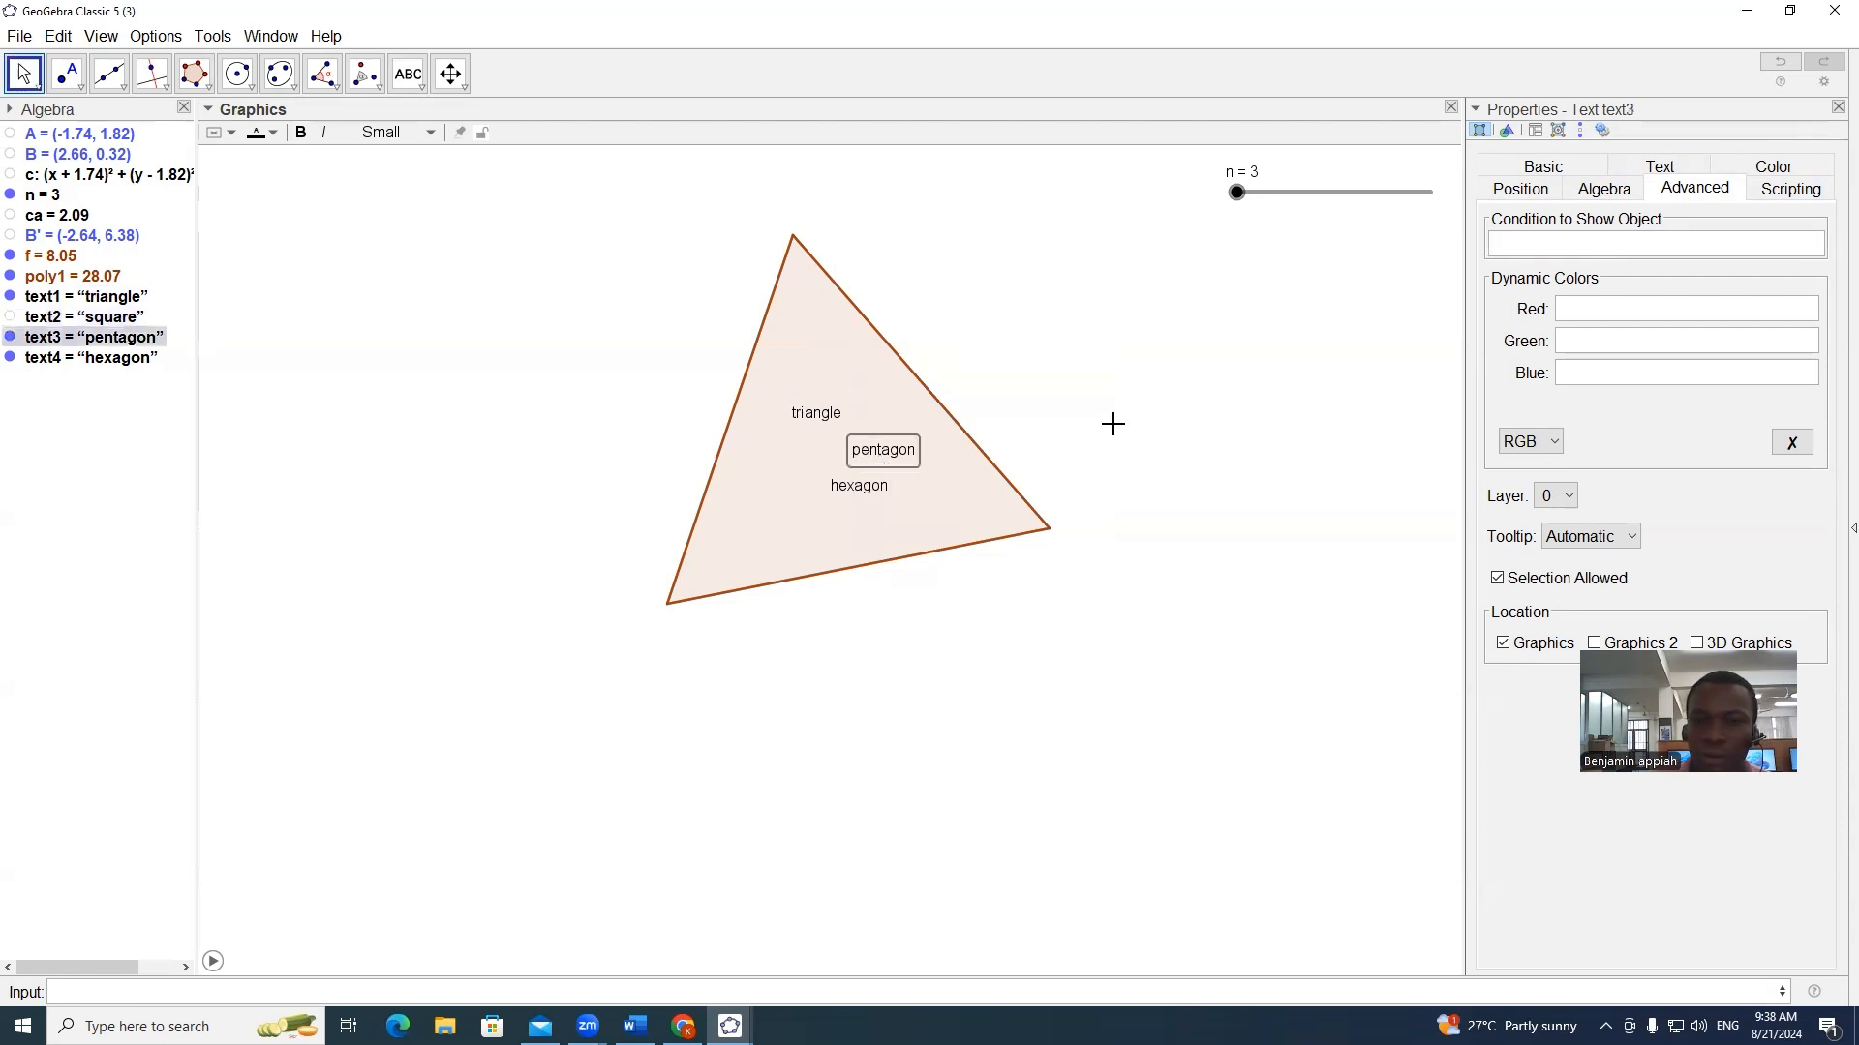
text(n=5)
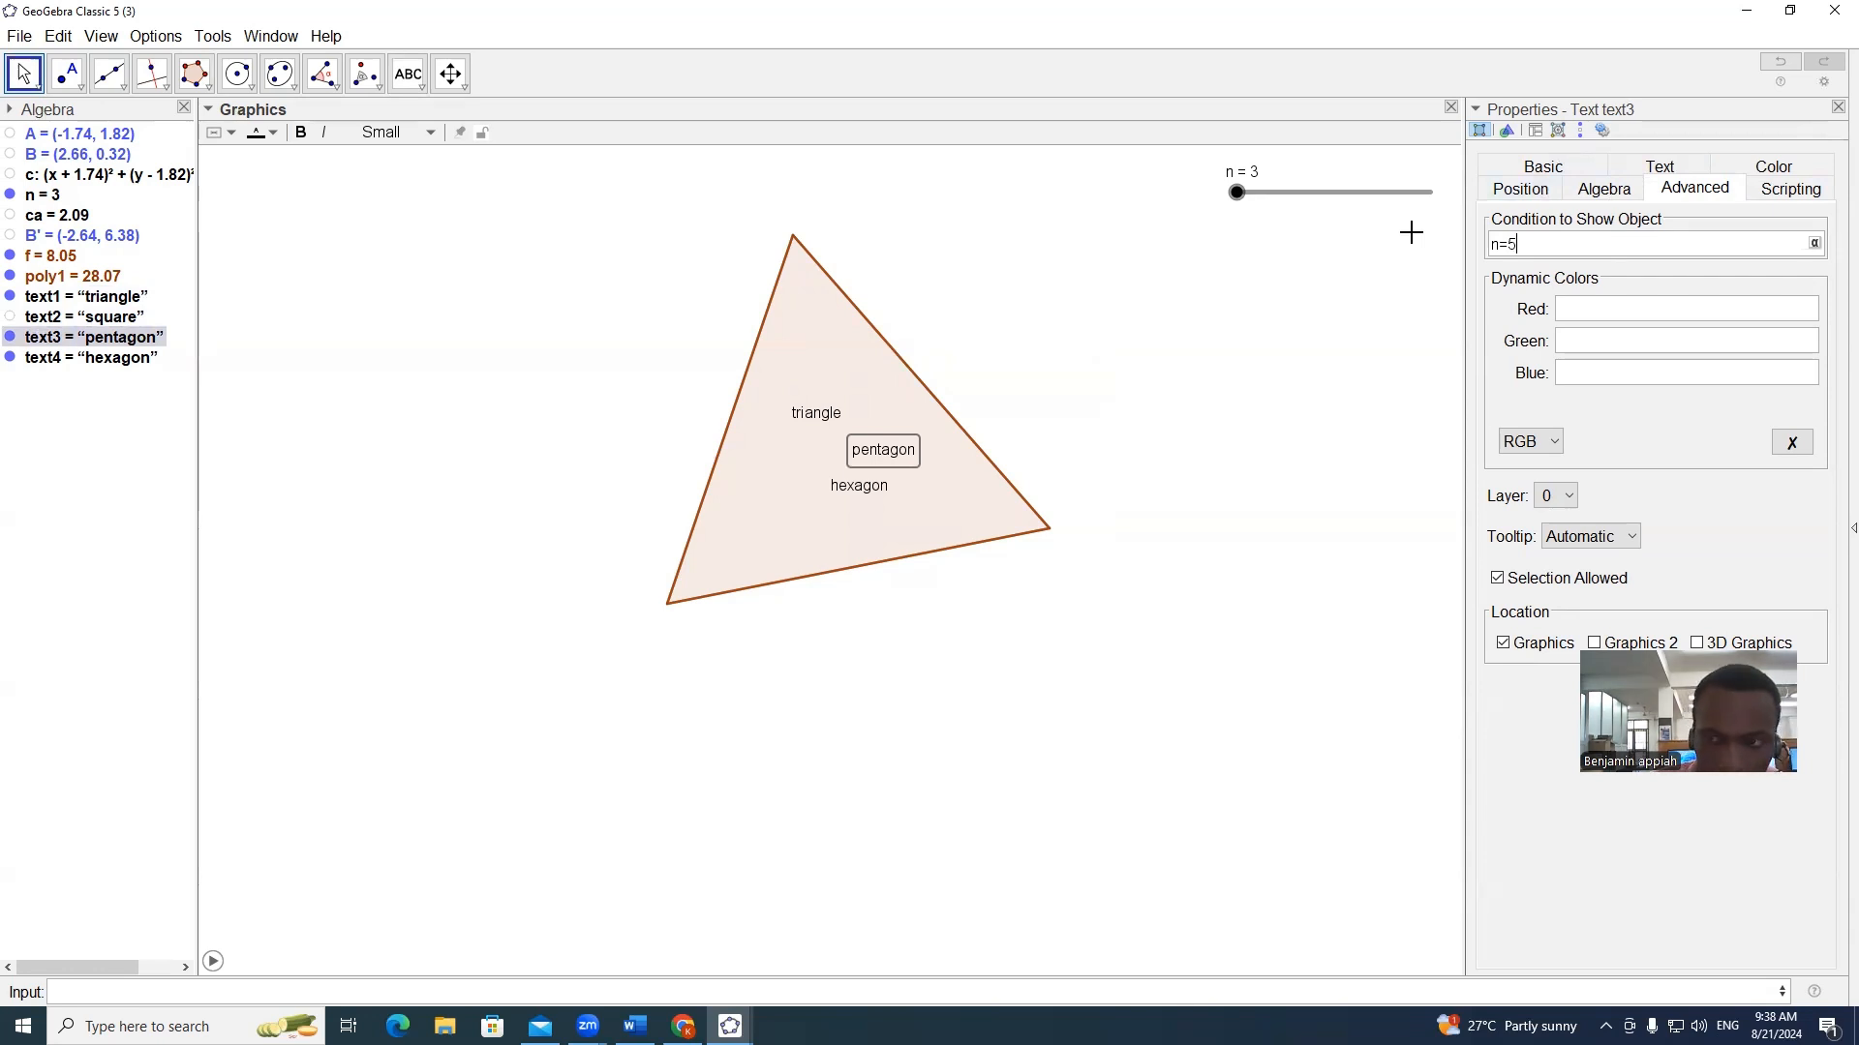
key(Return)
click(854, 483)
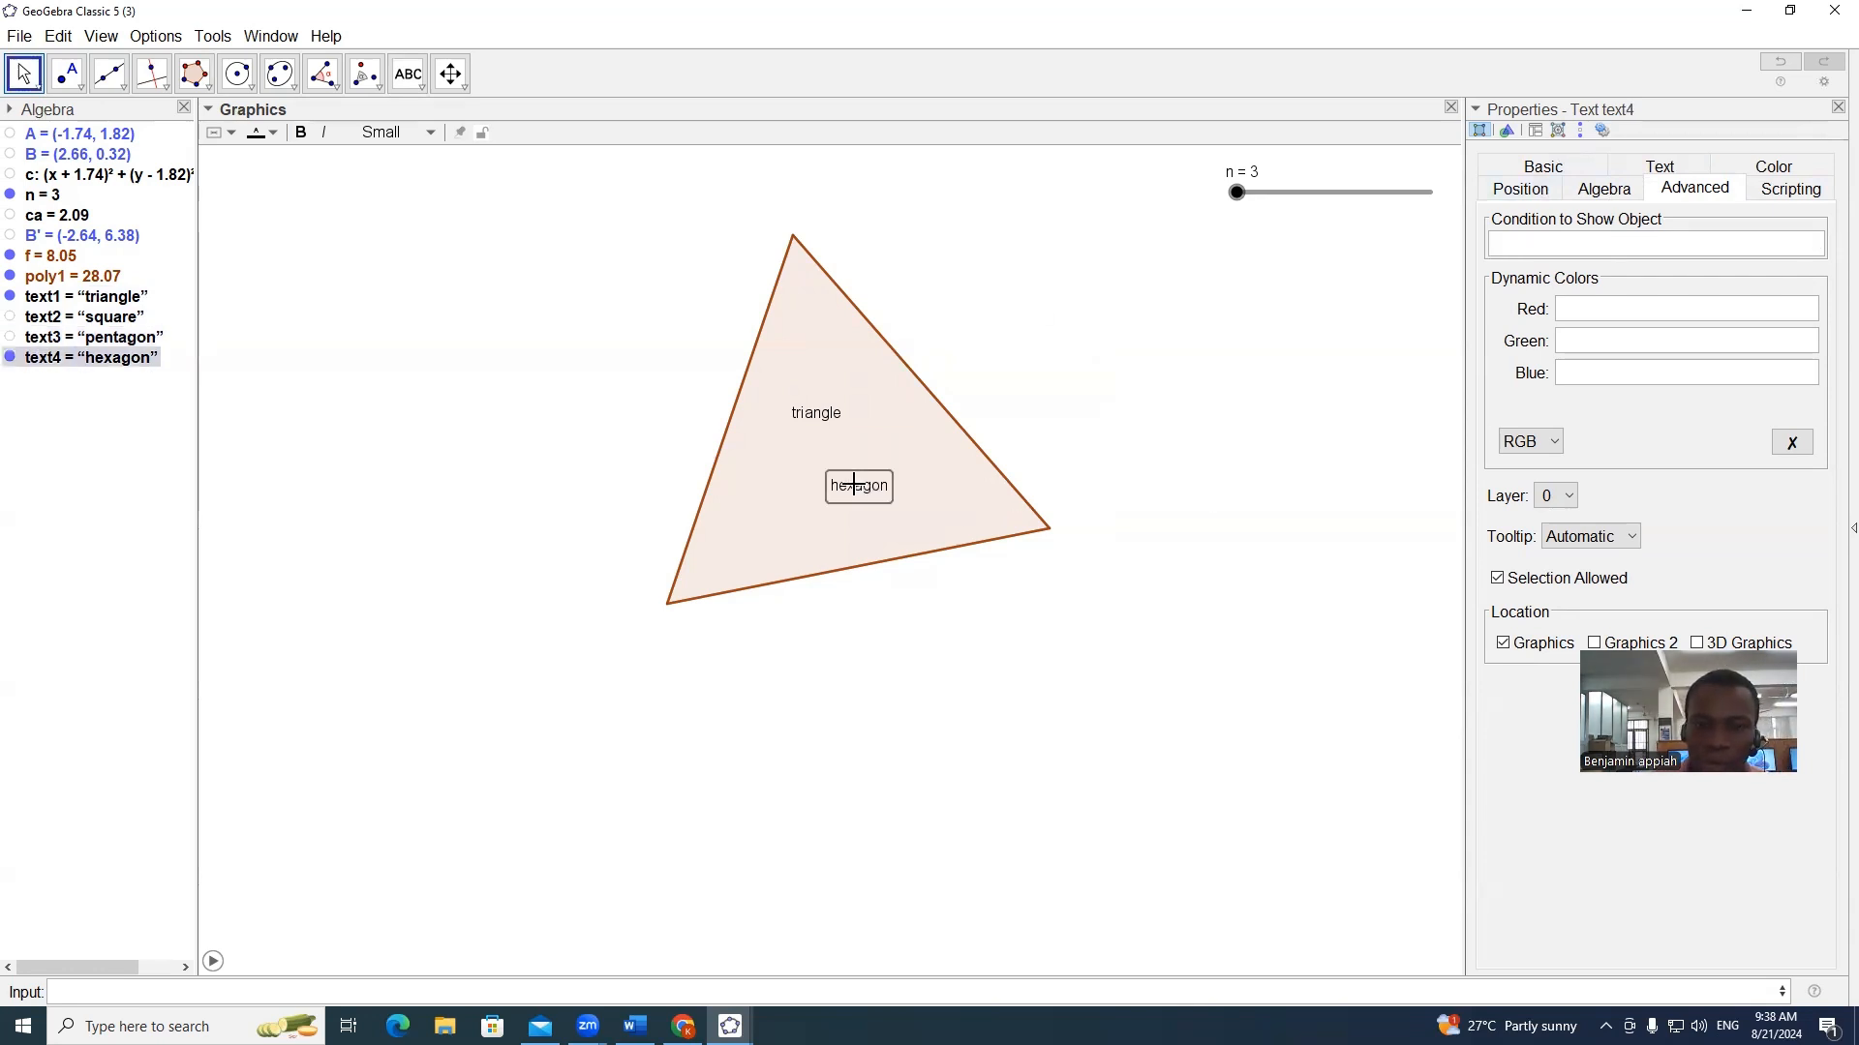
click(1524, 247)
text(n=6)
key(Return)
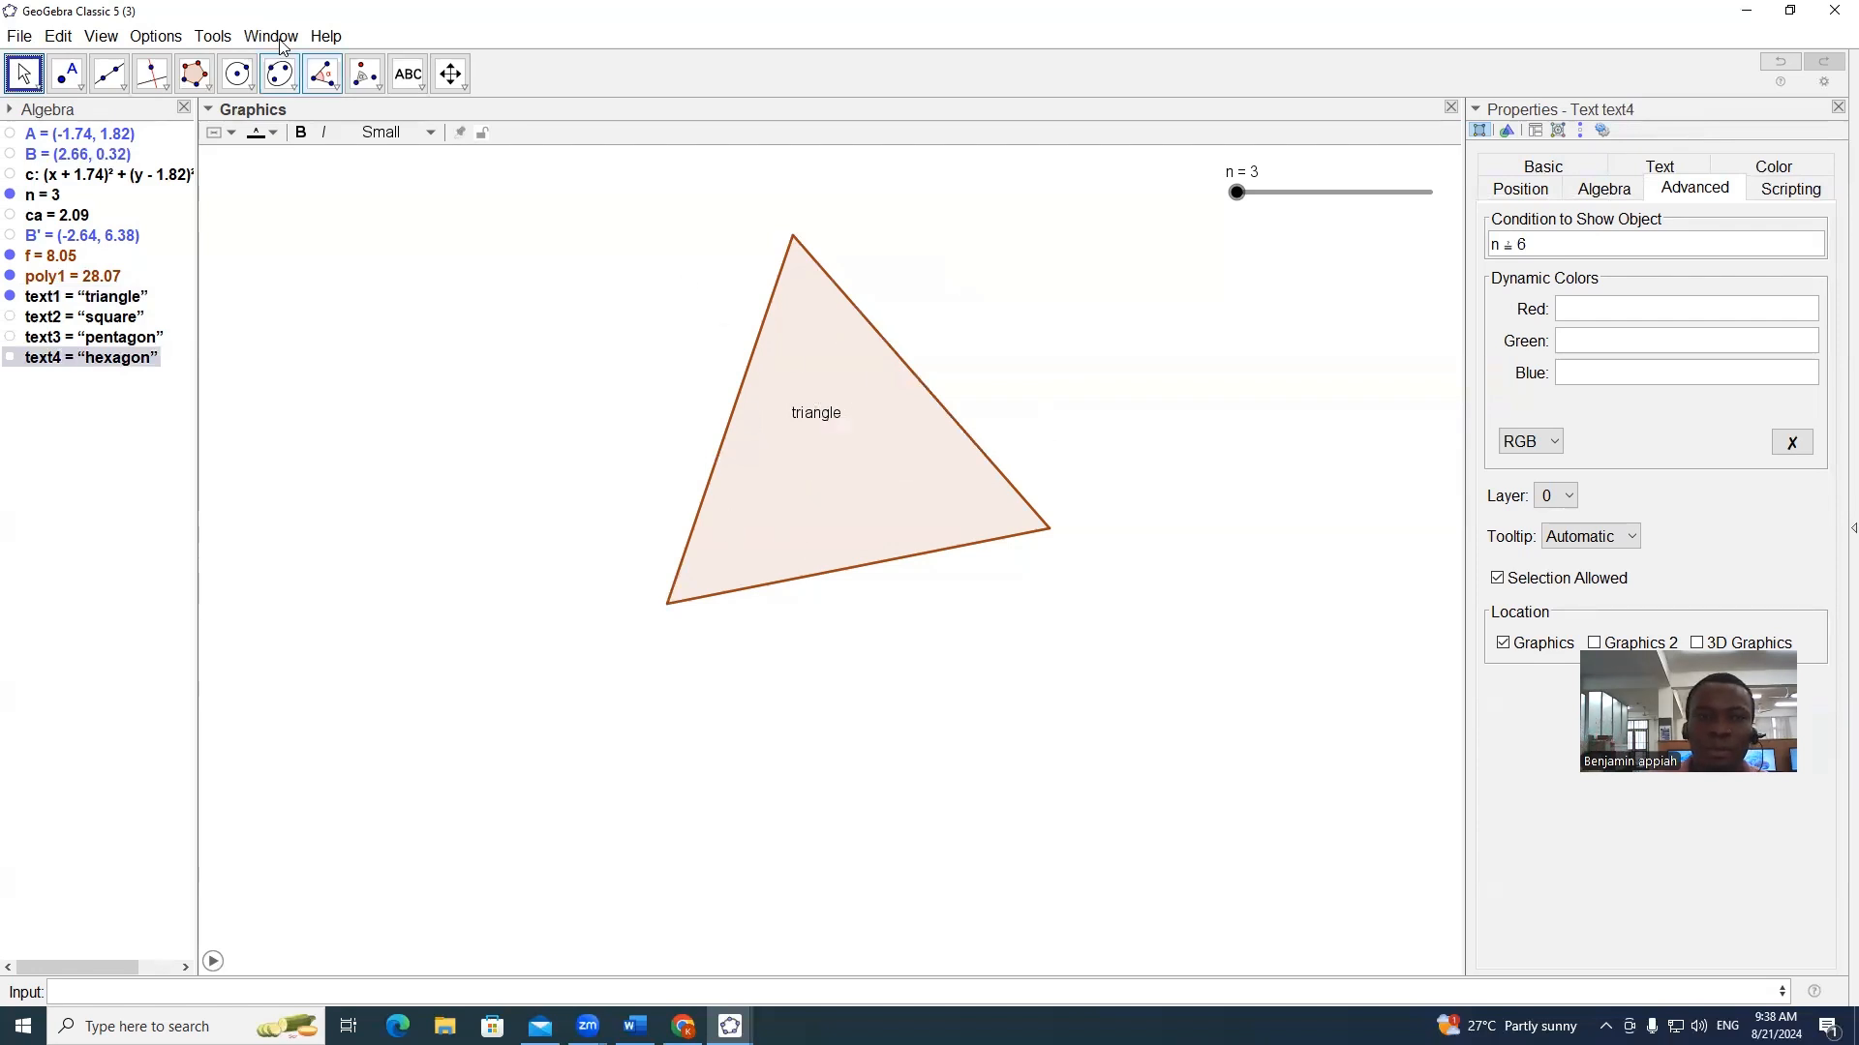
Step: Add the texts "heptagon" and "octagon" inside the polygon, near the "triangle" text
click(409, 74)
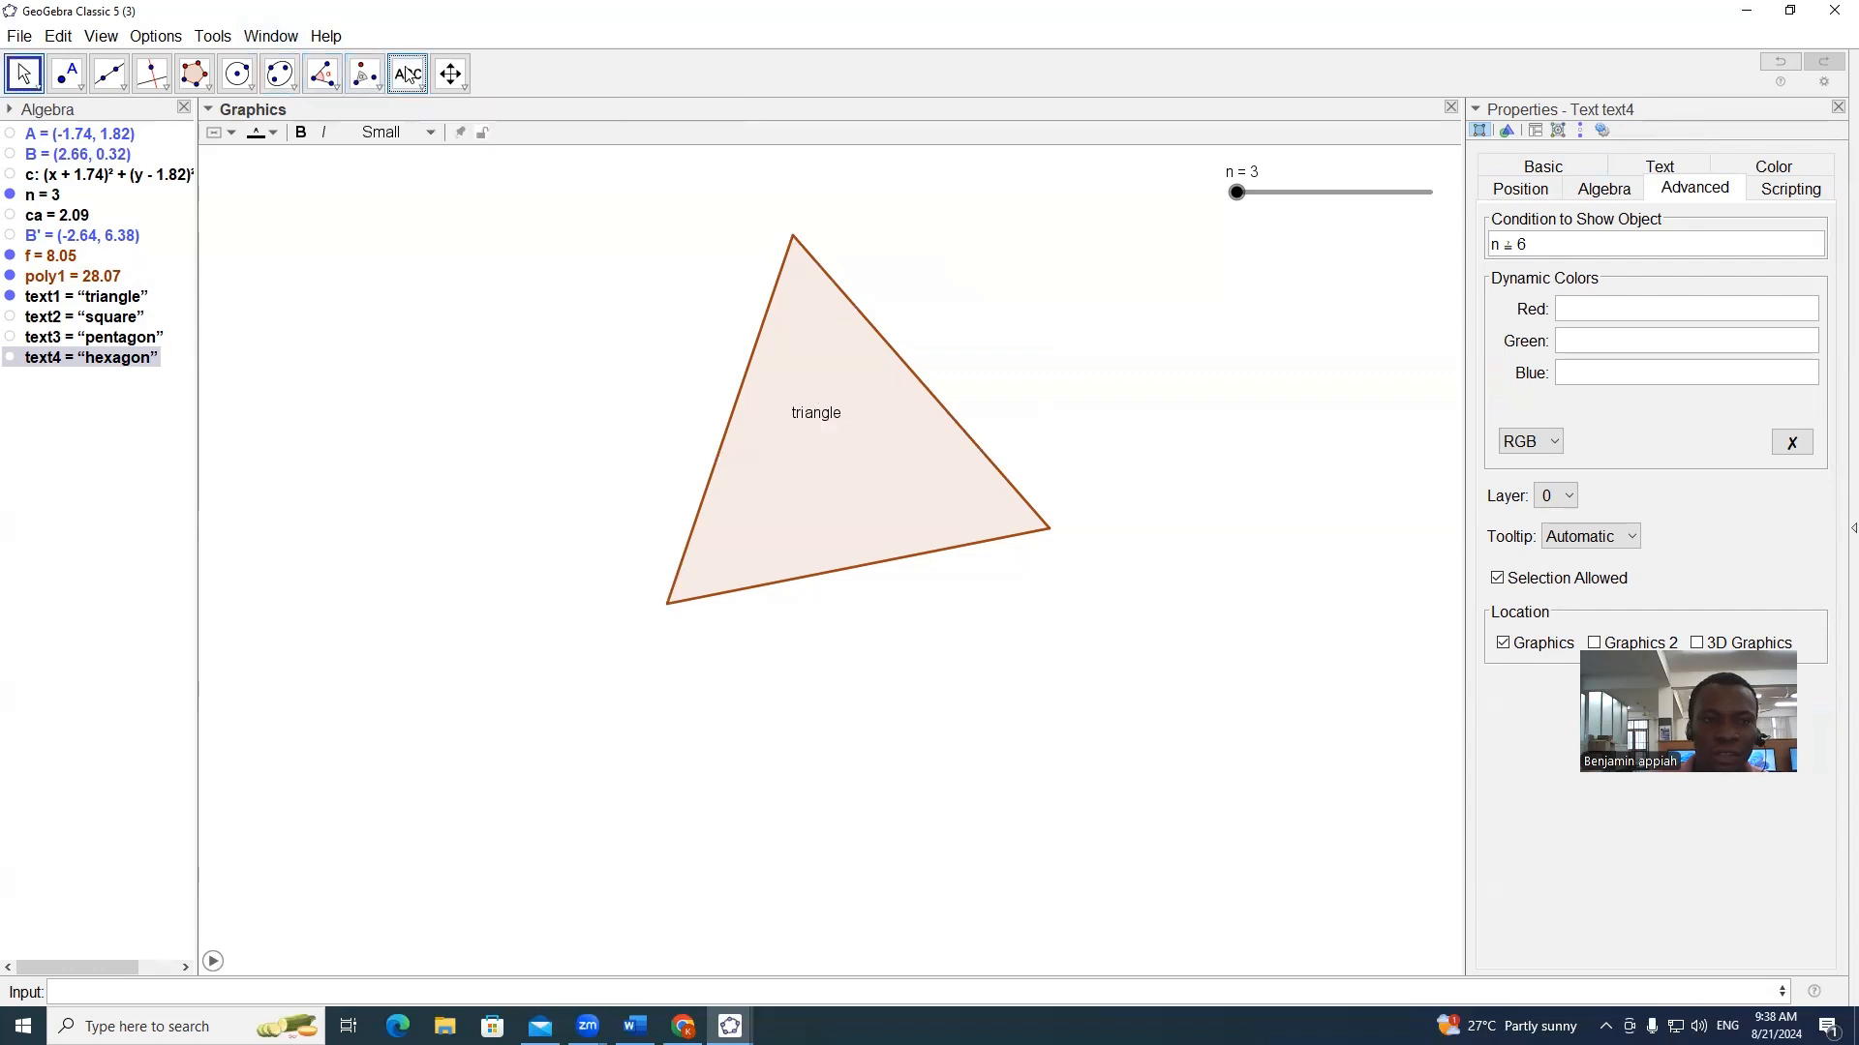
click(844, 327)
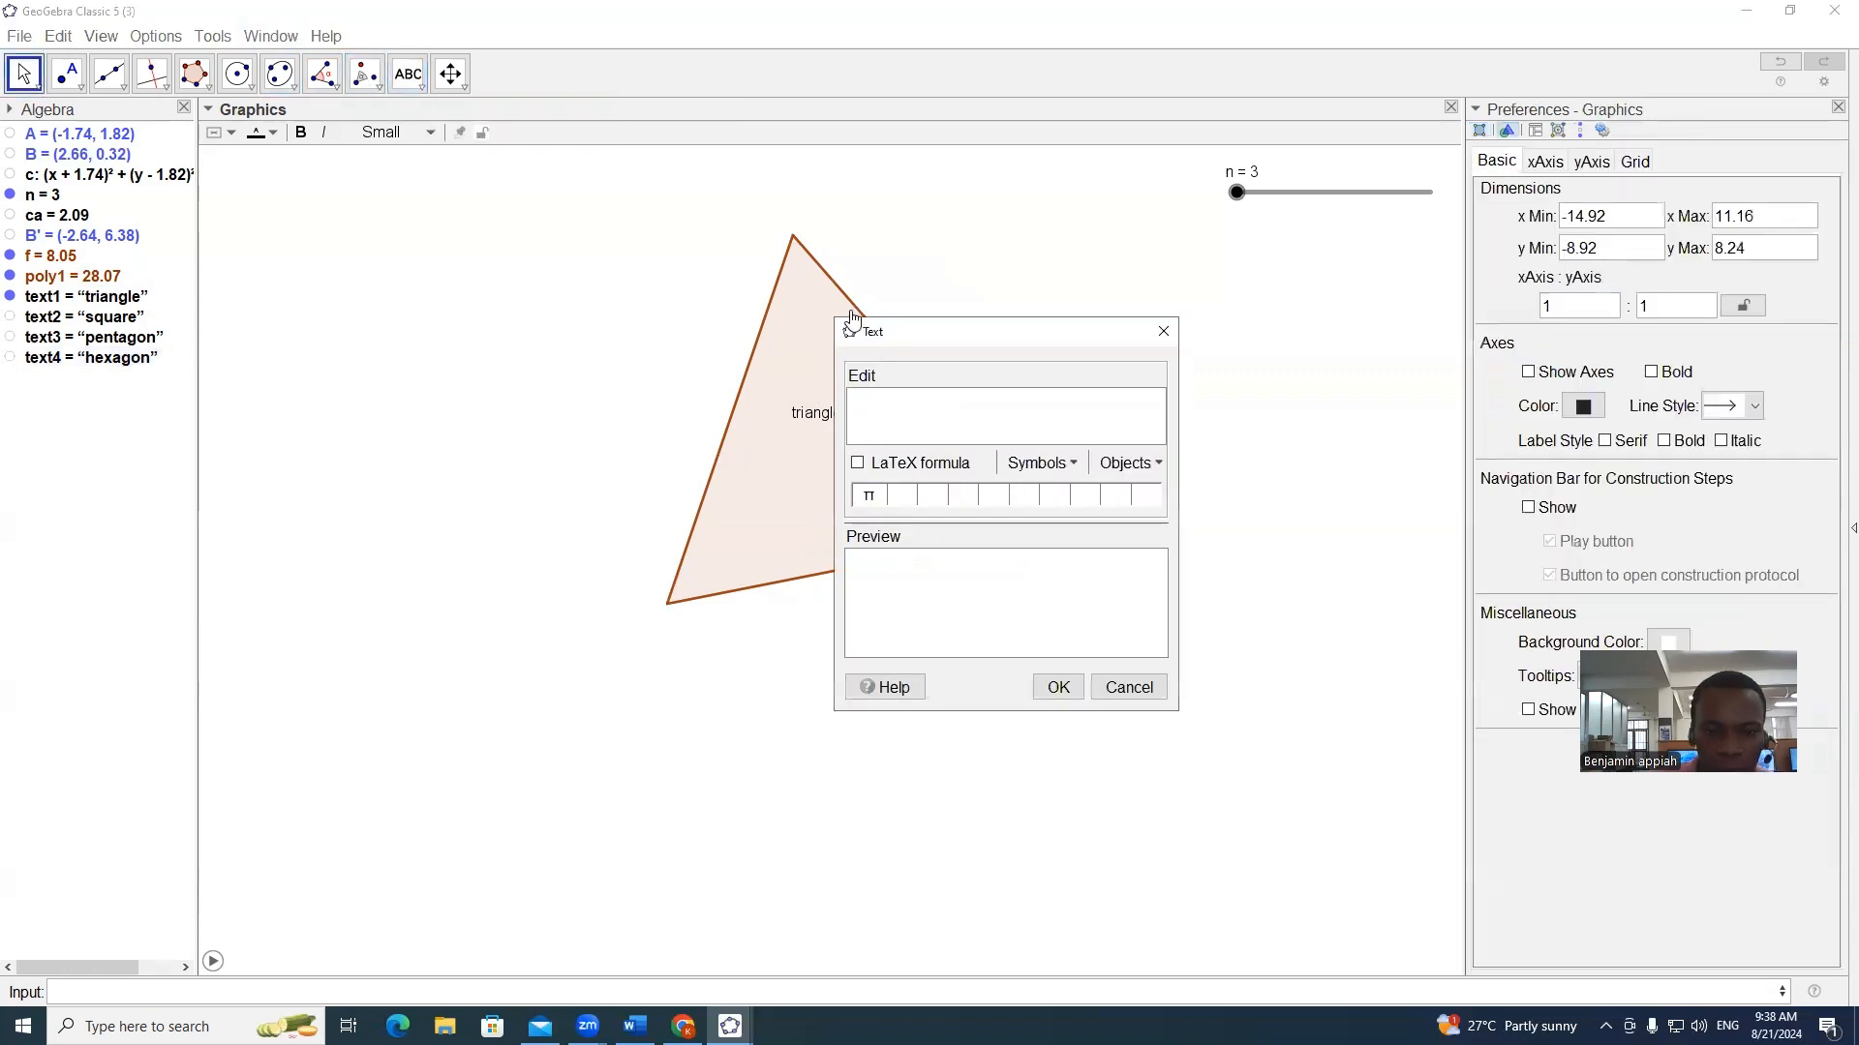
text(heptagon)
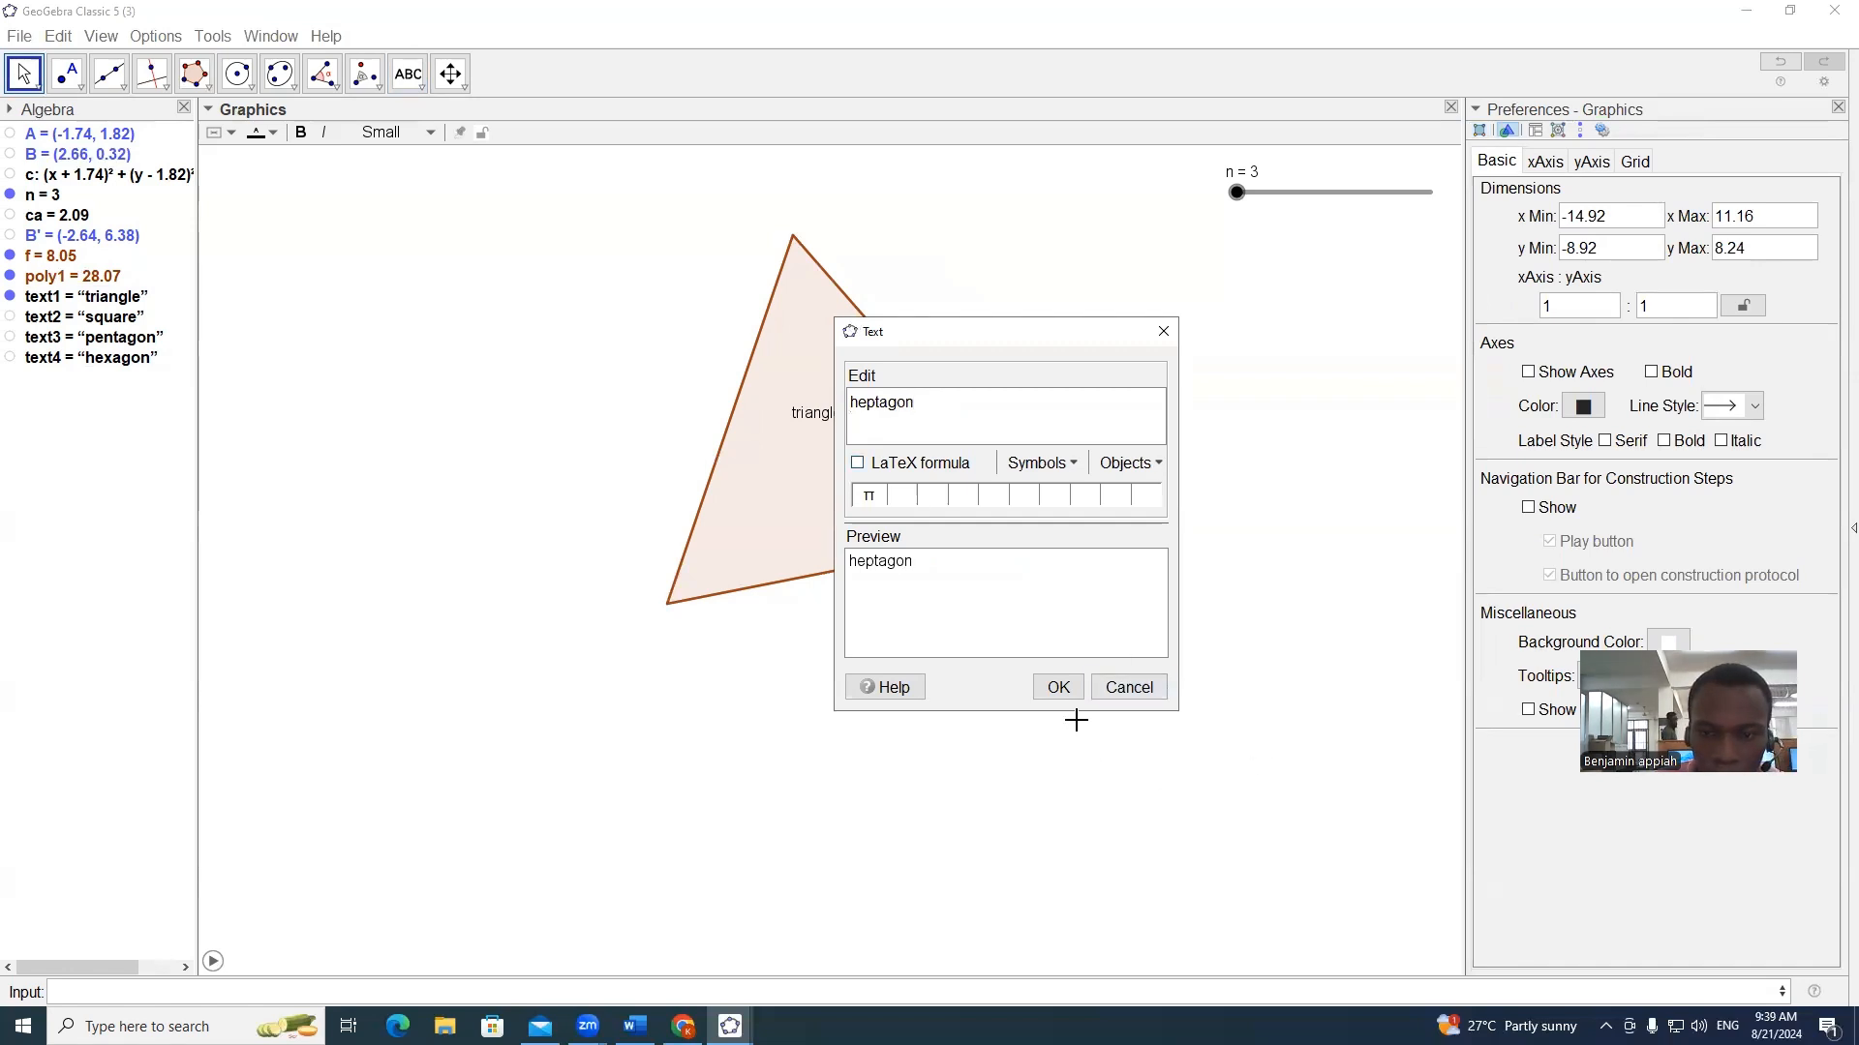
click(1058, 687)
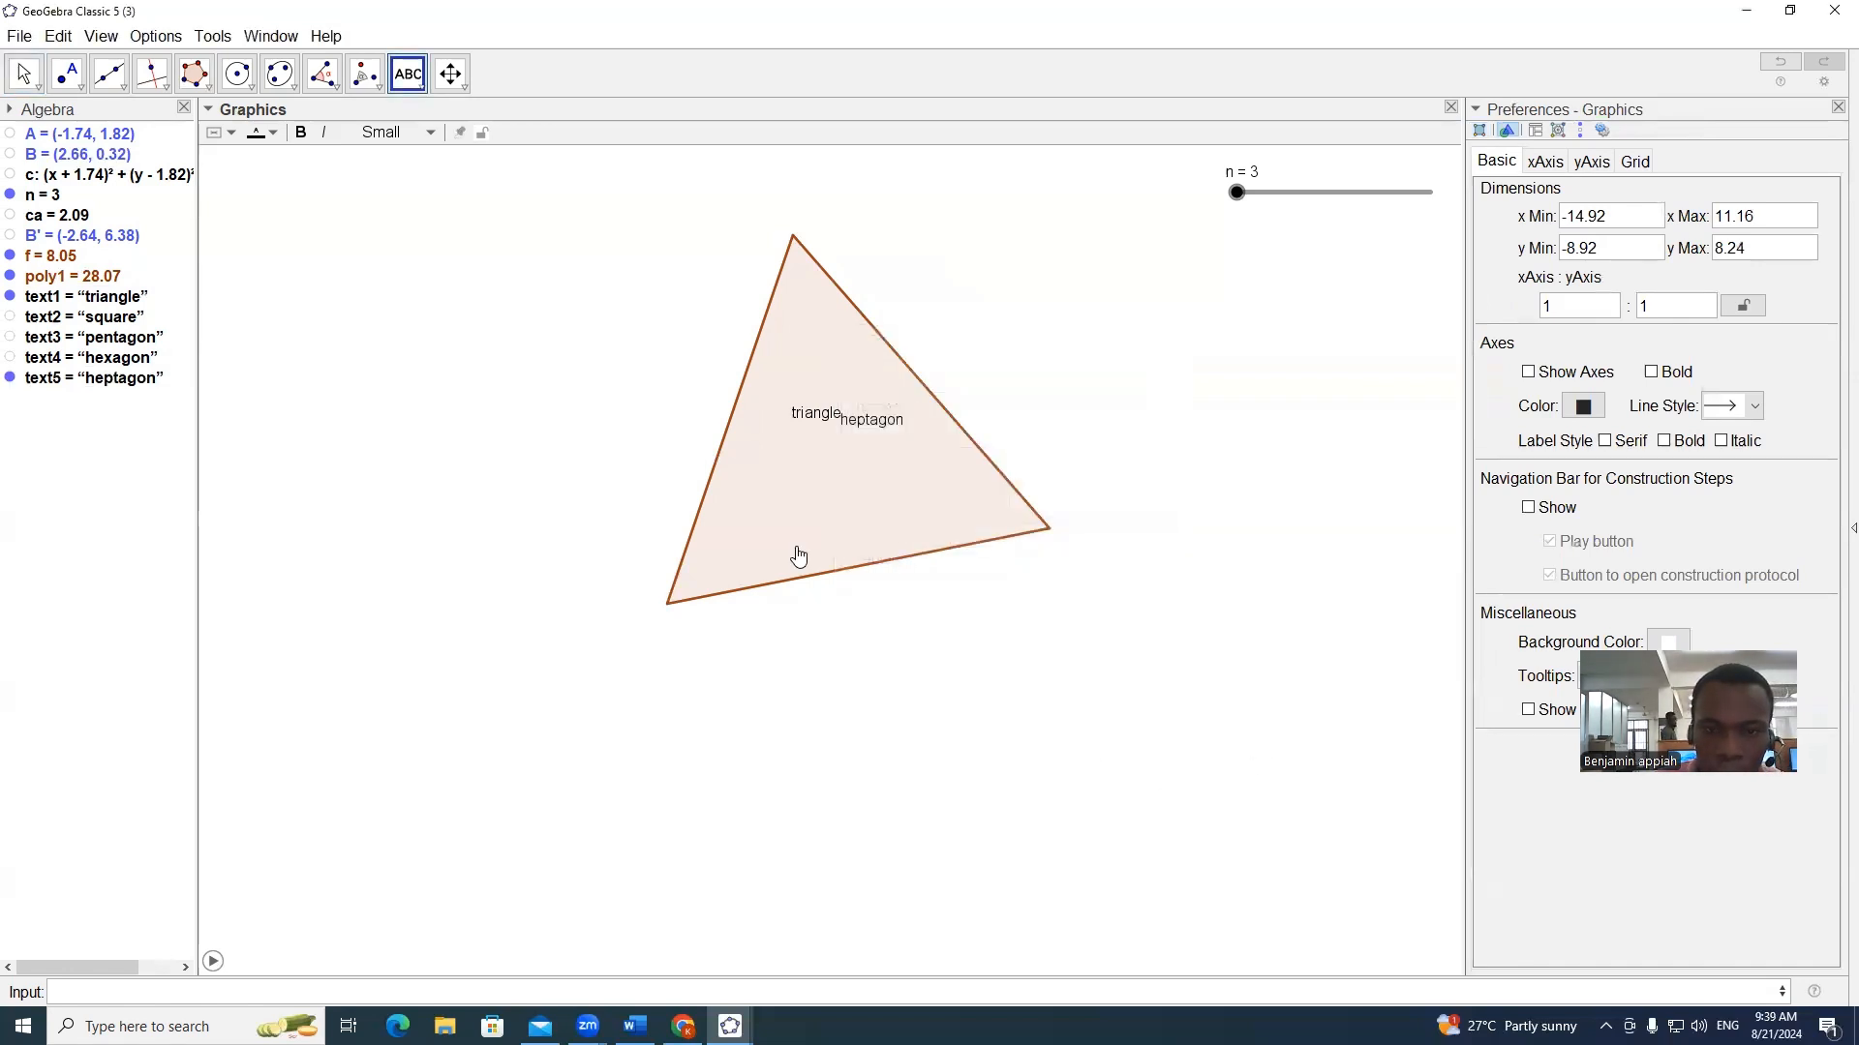
click(838, 470)
text(octagon)
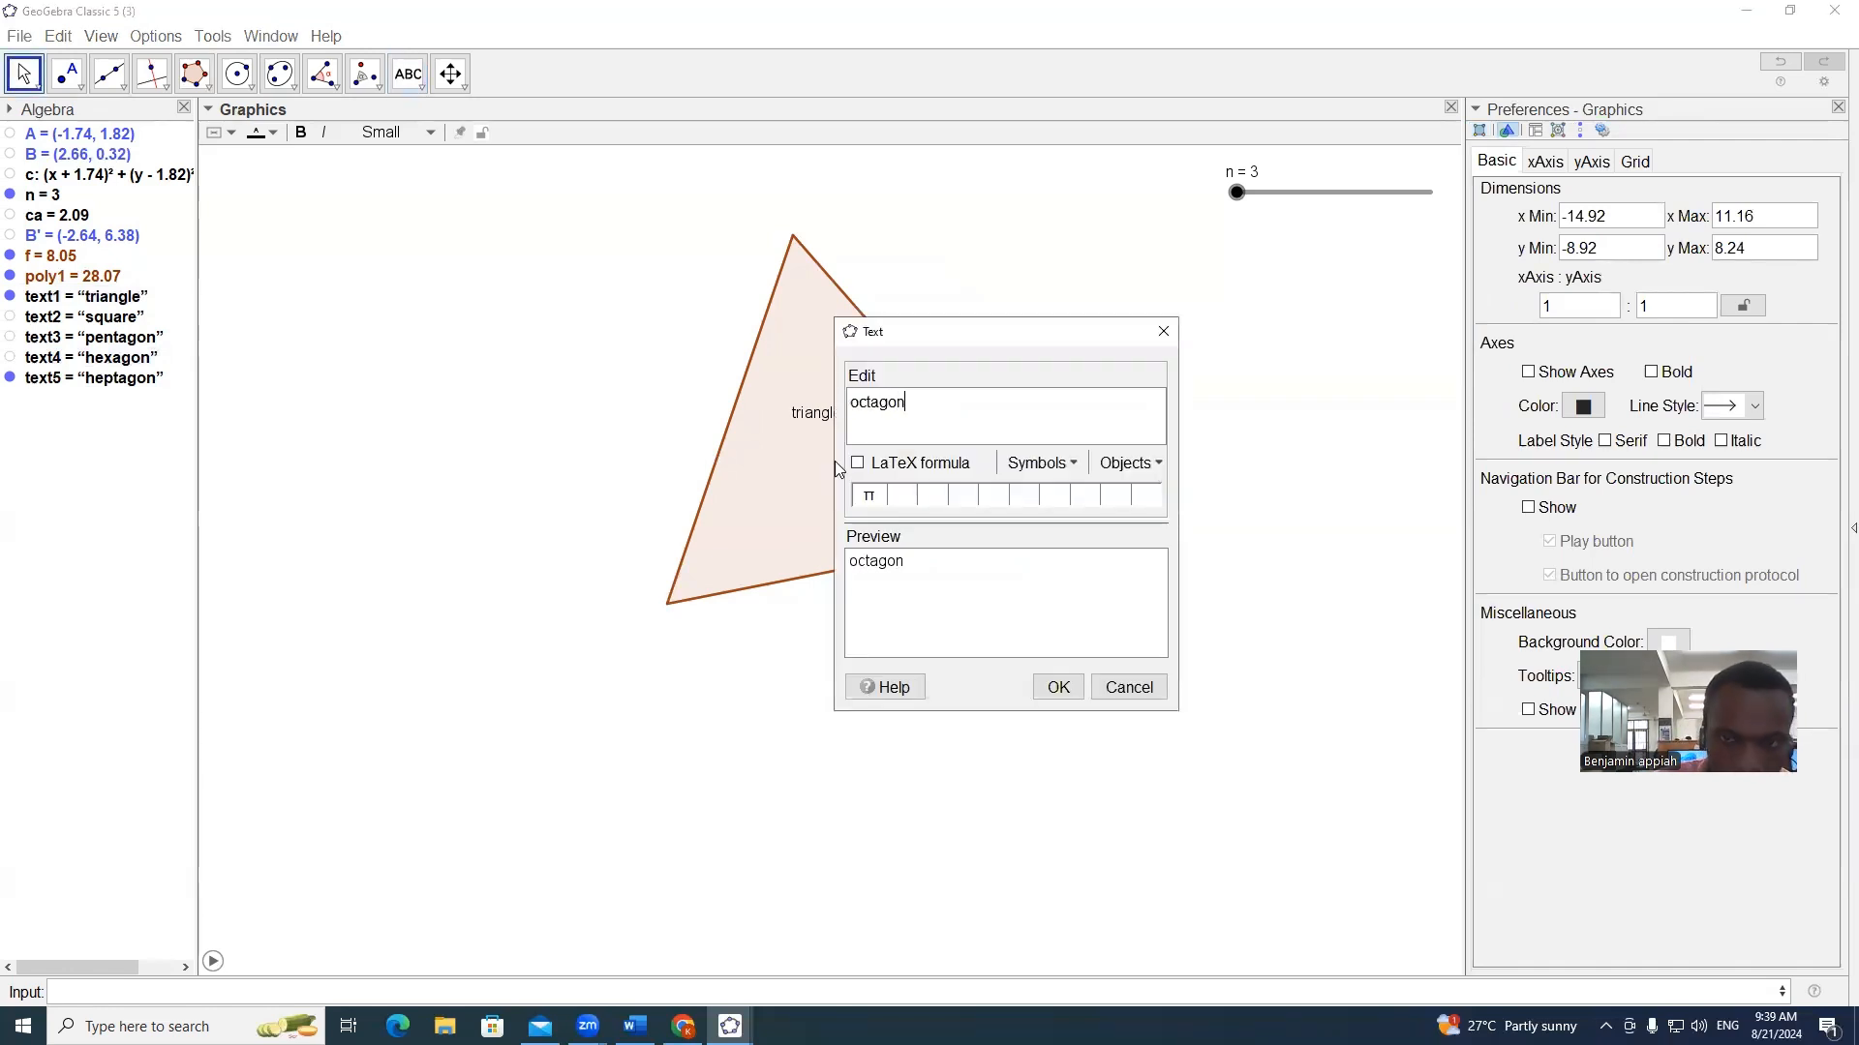
click(1056, 693)
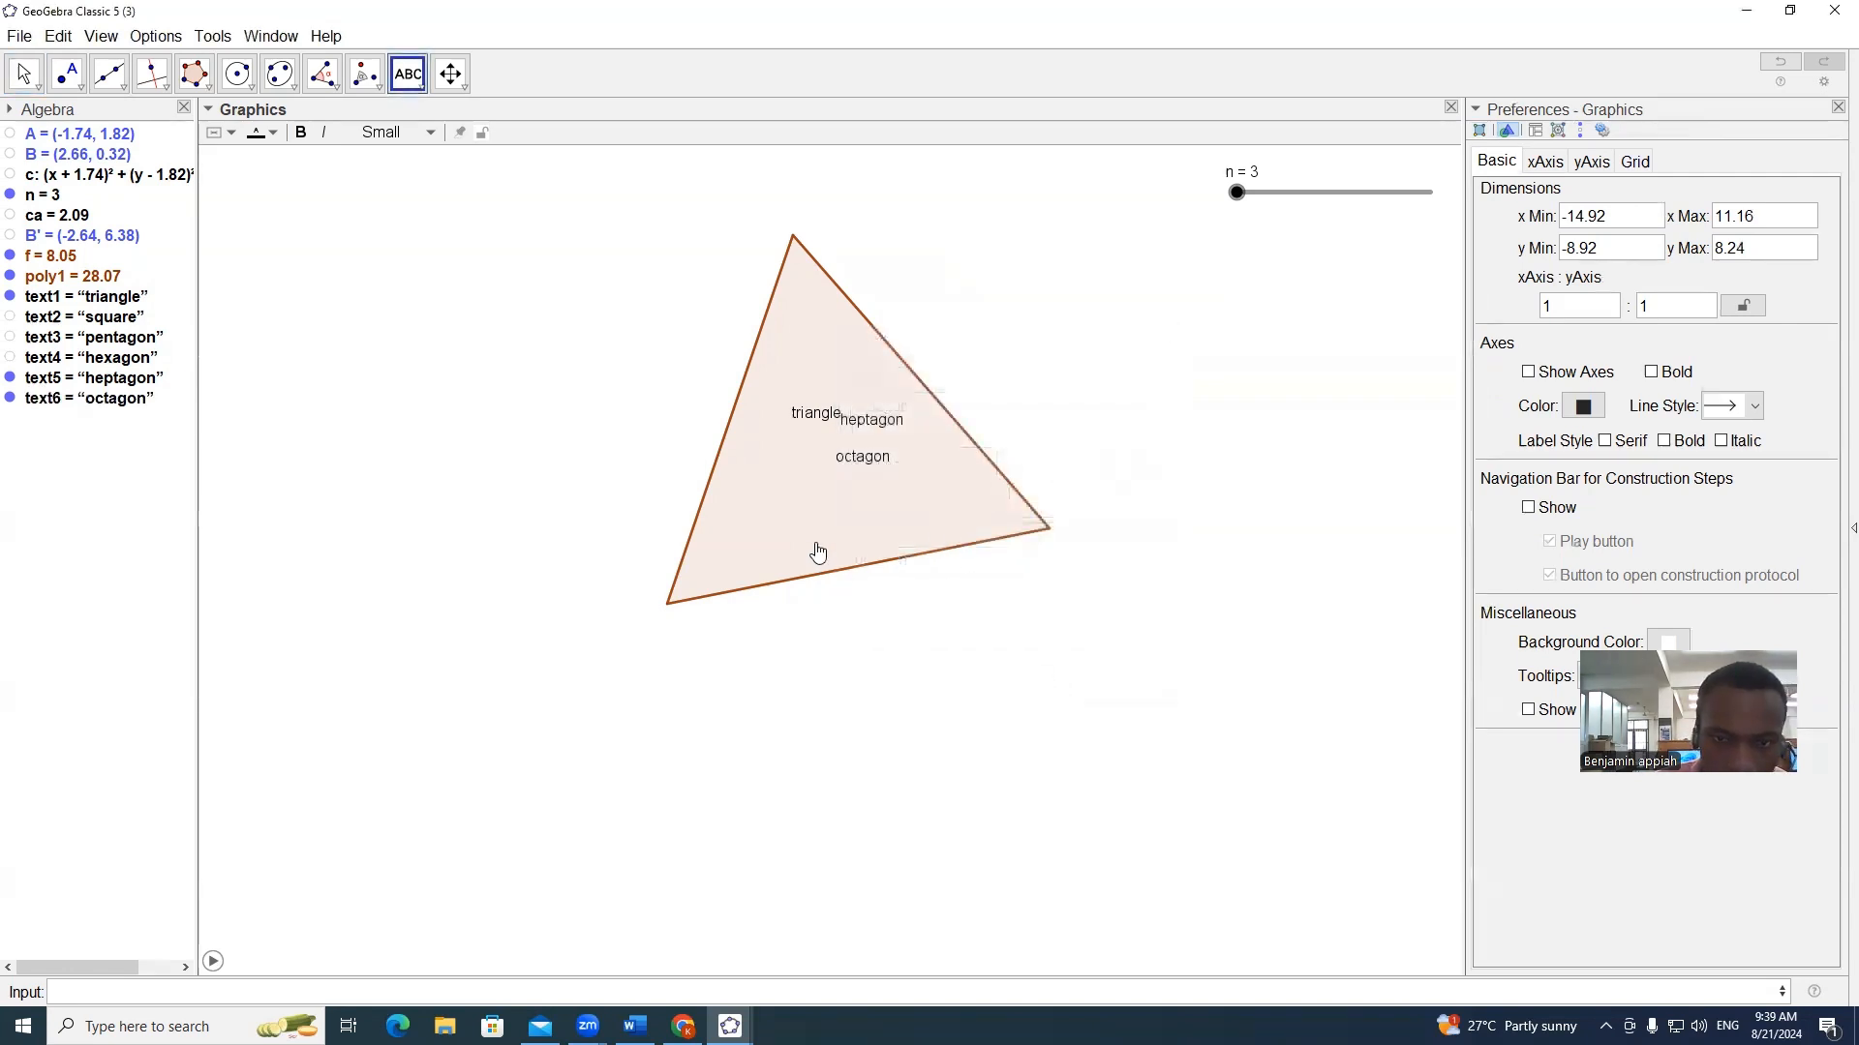
Step: Add the texts "nonagon" and "decagon" inside the polygon, on either side below the "octagon" text
click(802, 496)
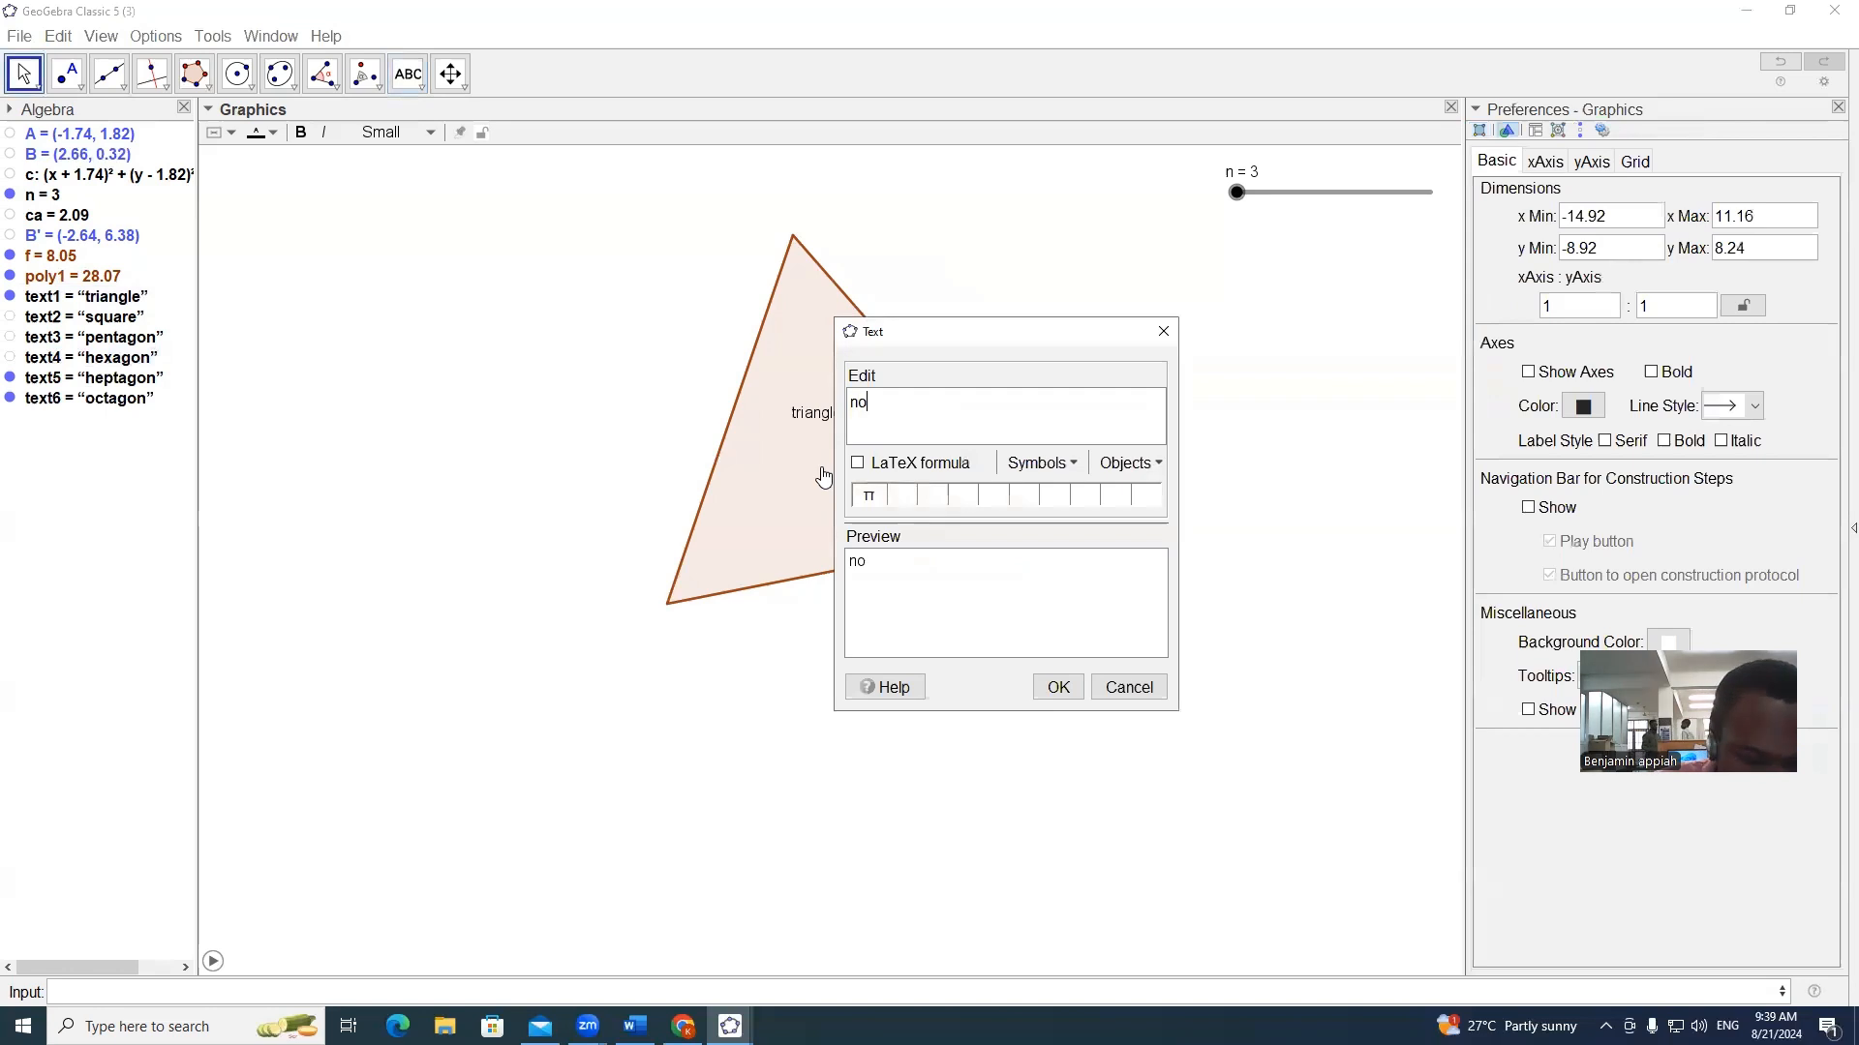
text(nonagon)
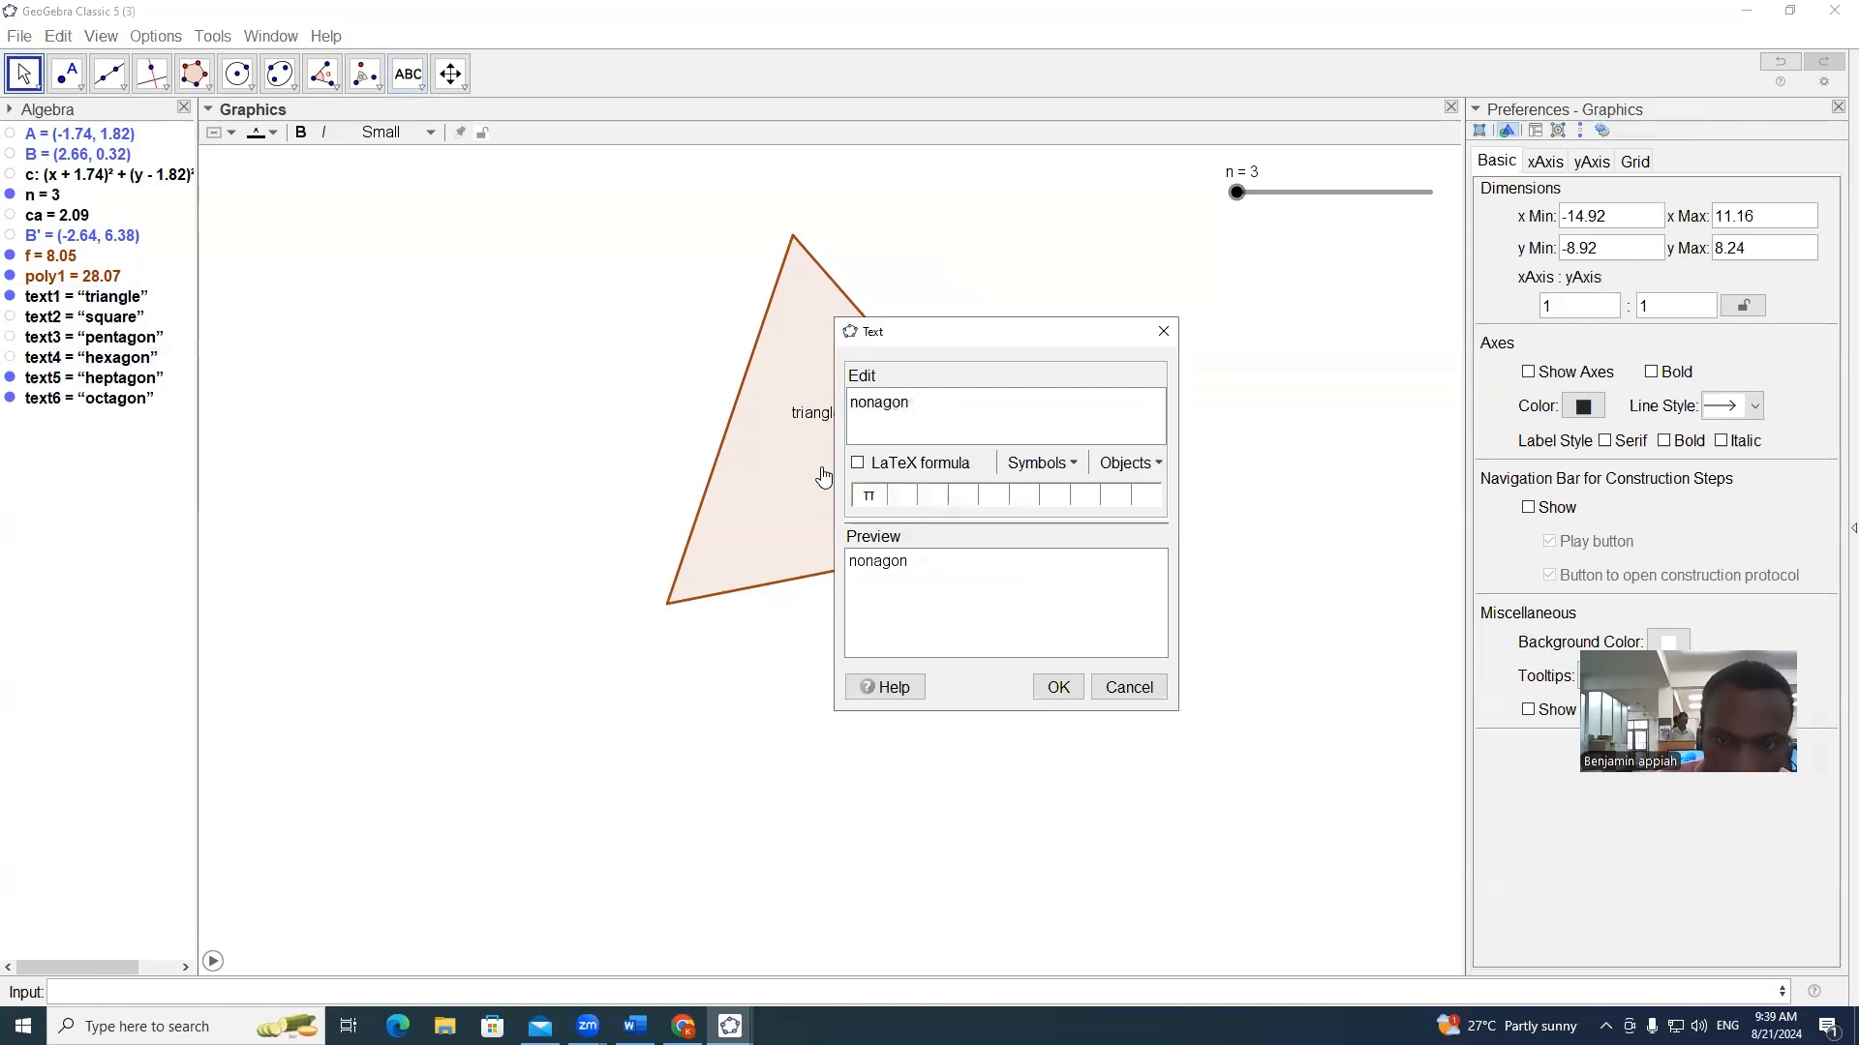
click(1037, 682)
click(911, 472)
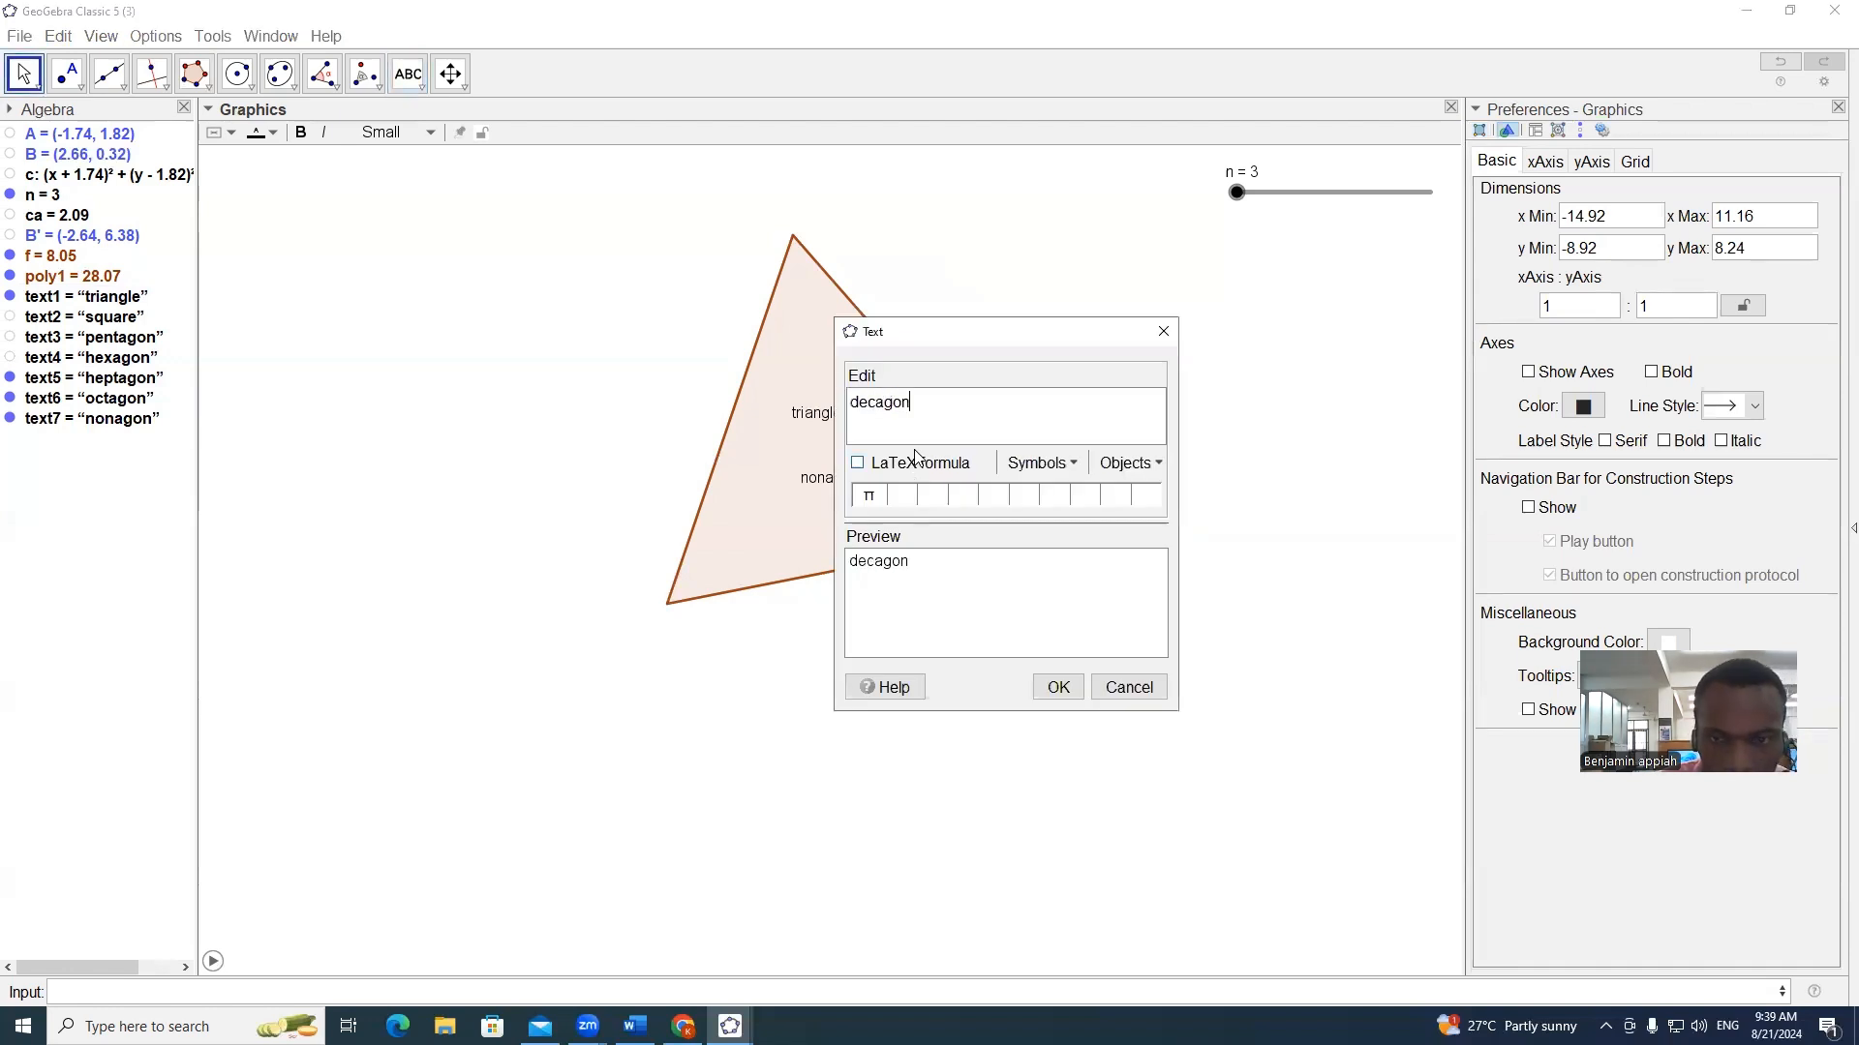
click(1058, 686)
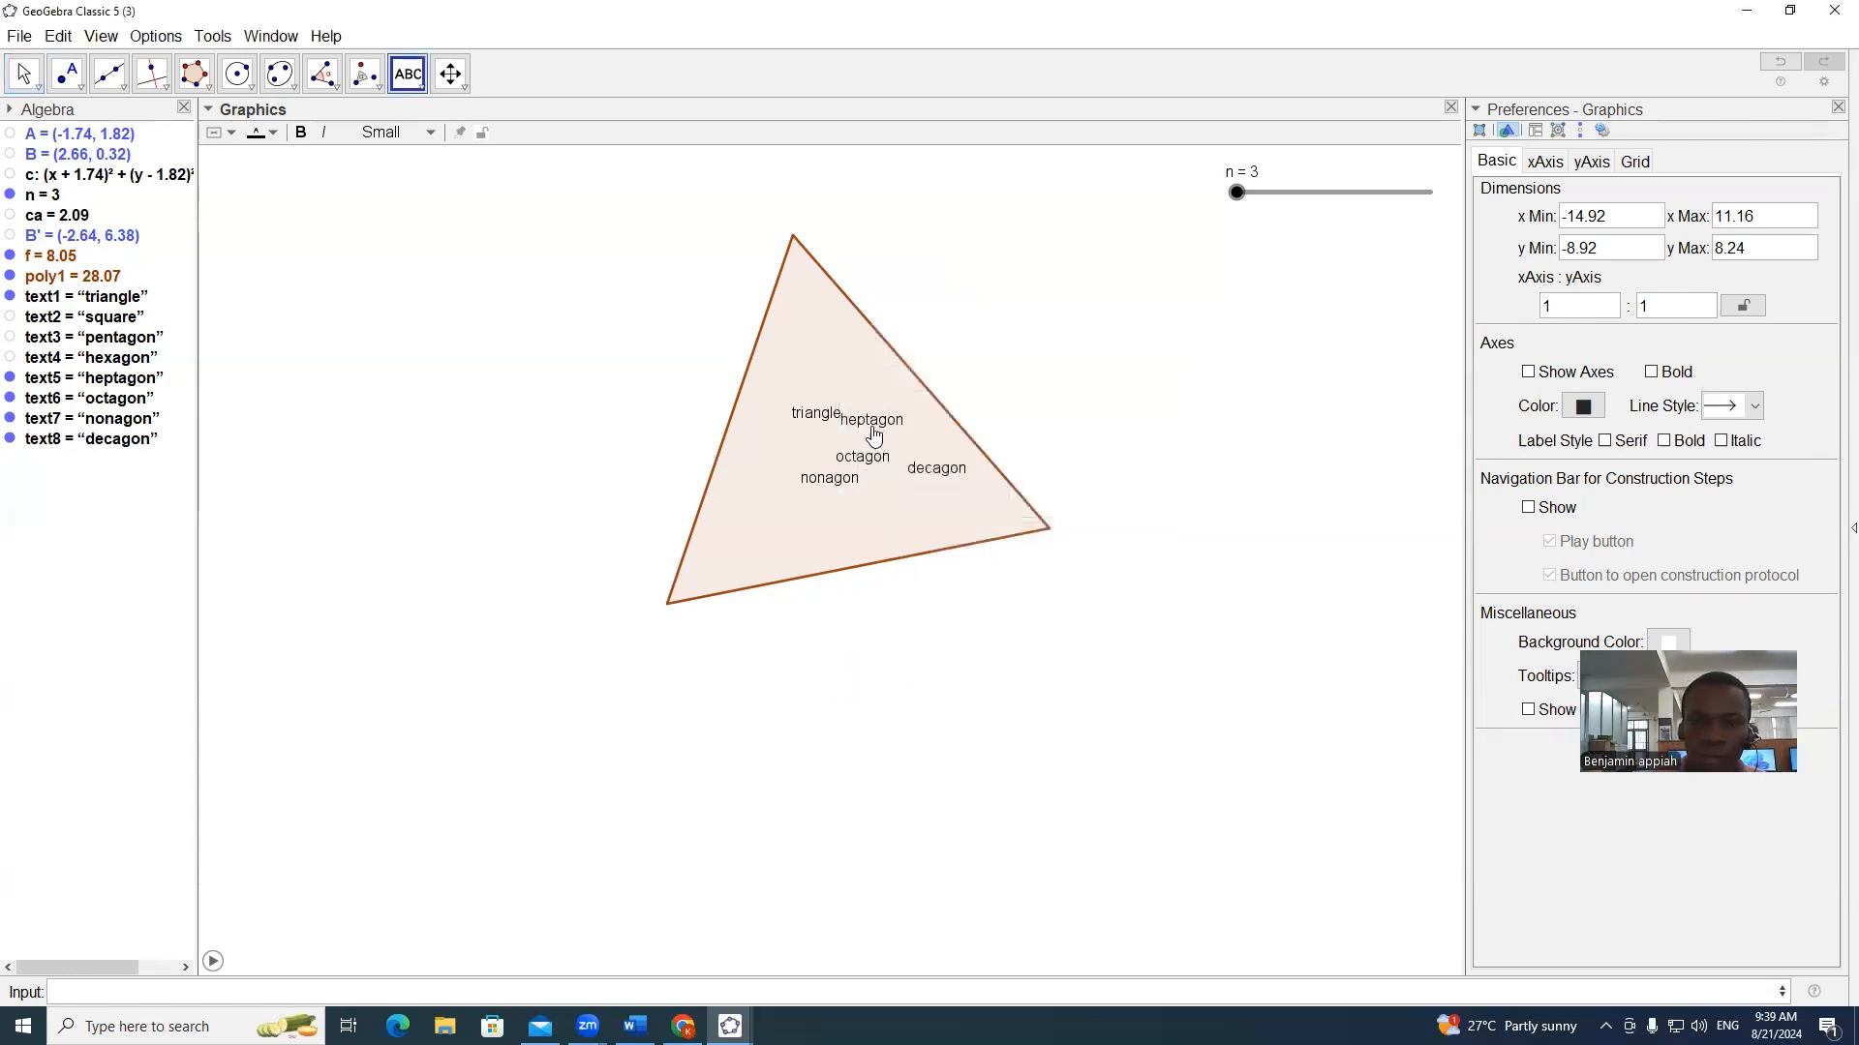
click(865, 419)
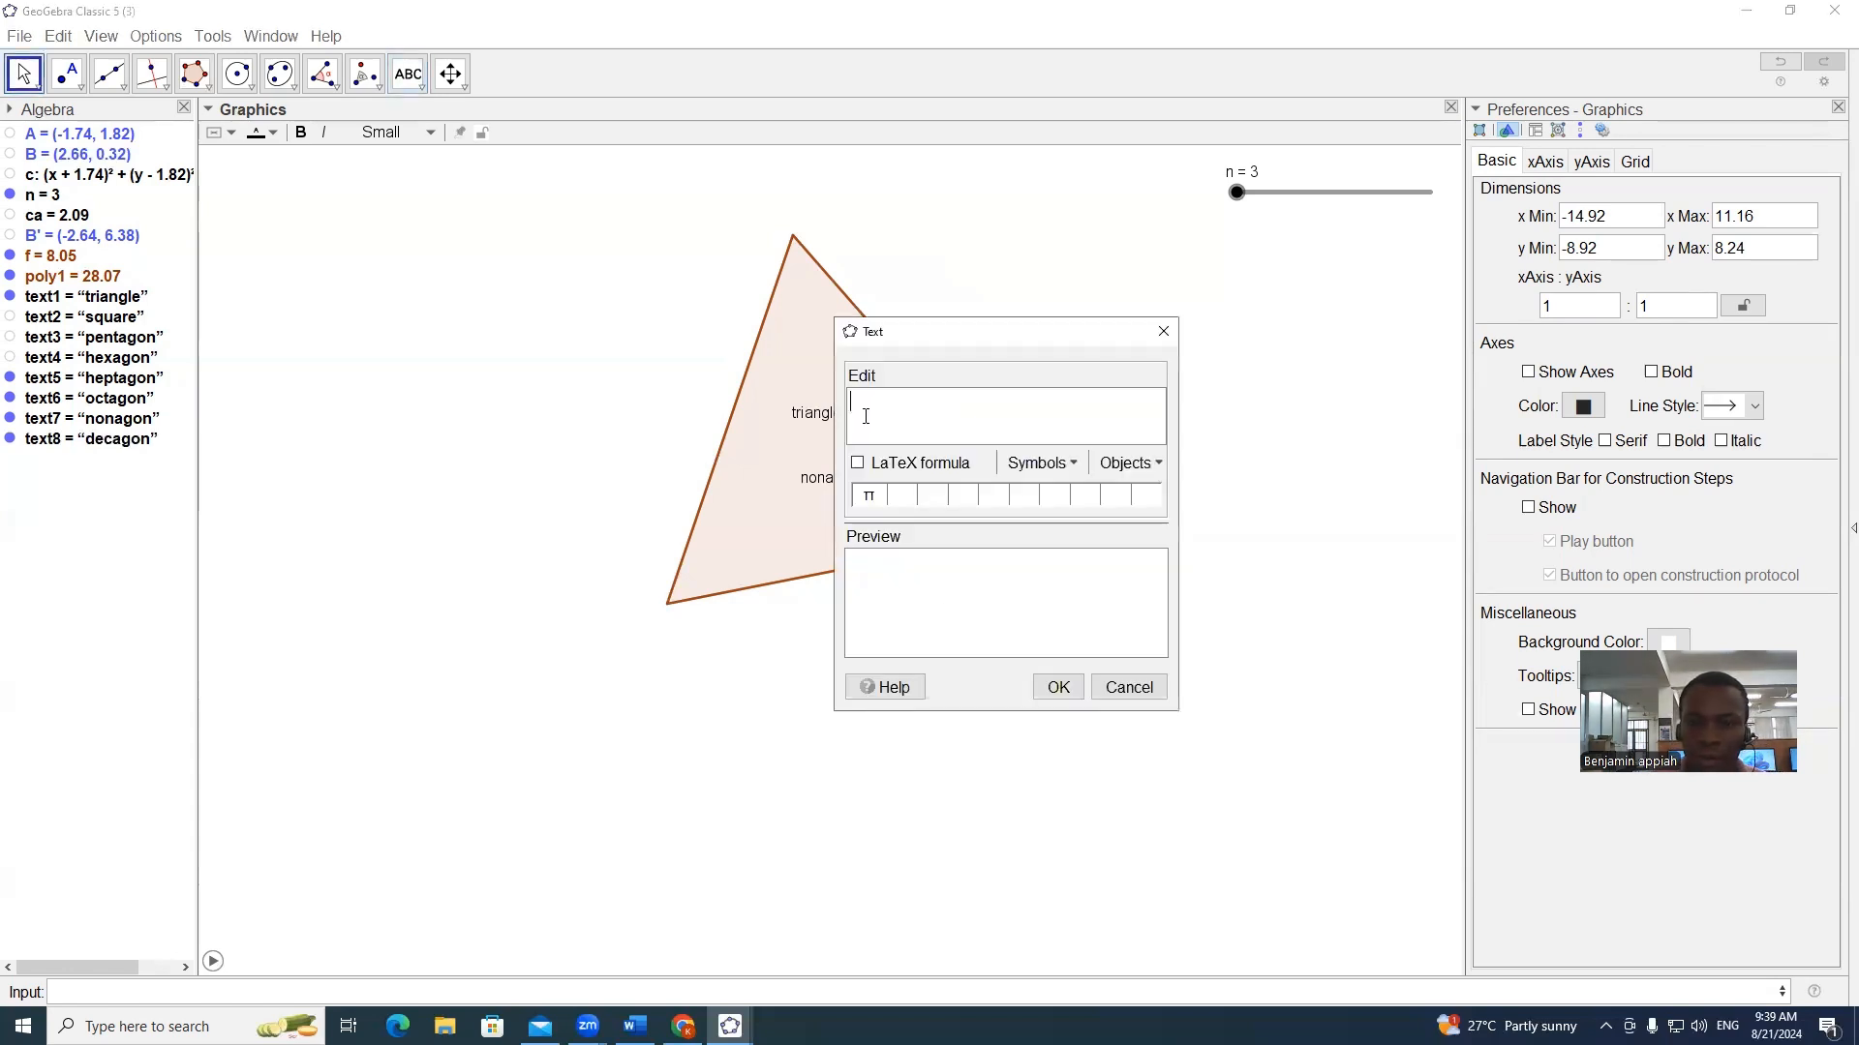
click(1164, 331)
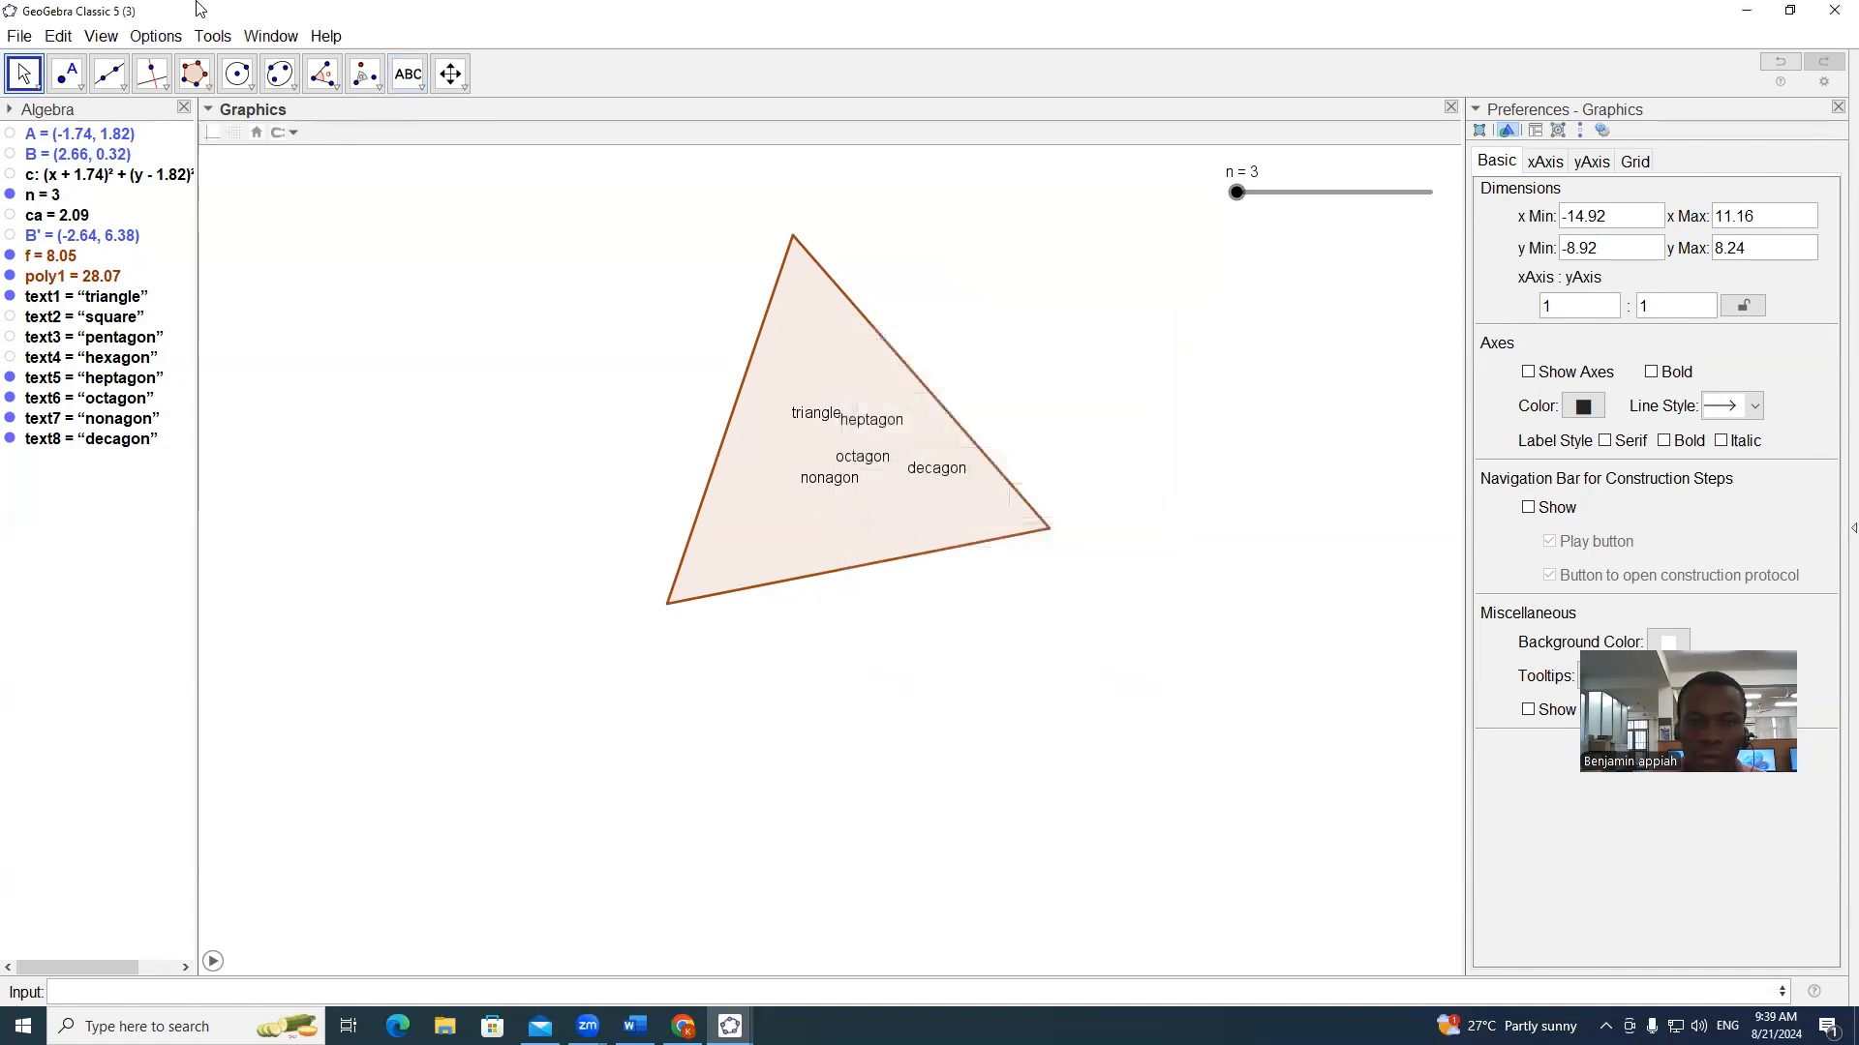
Step: Move the "heptagon" text slightly down inside the polygon and set its condition to show object to n=7
click(834, 435)
drag(833, 435, 812, 454)
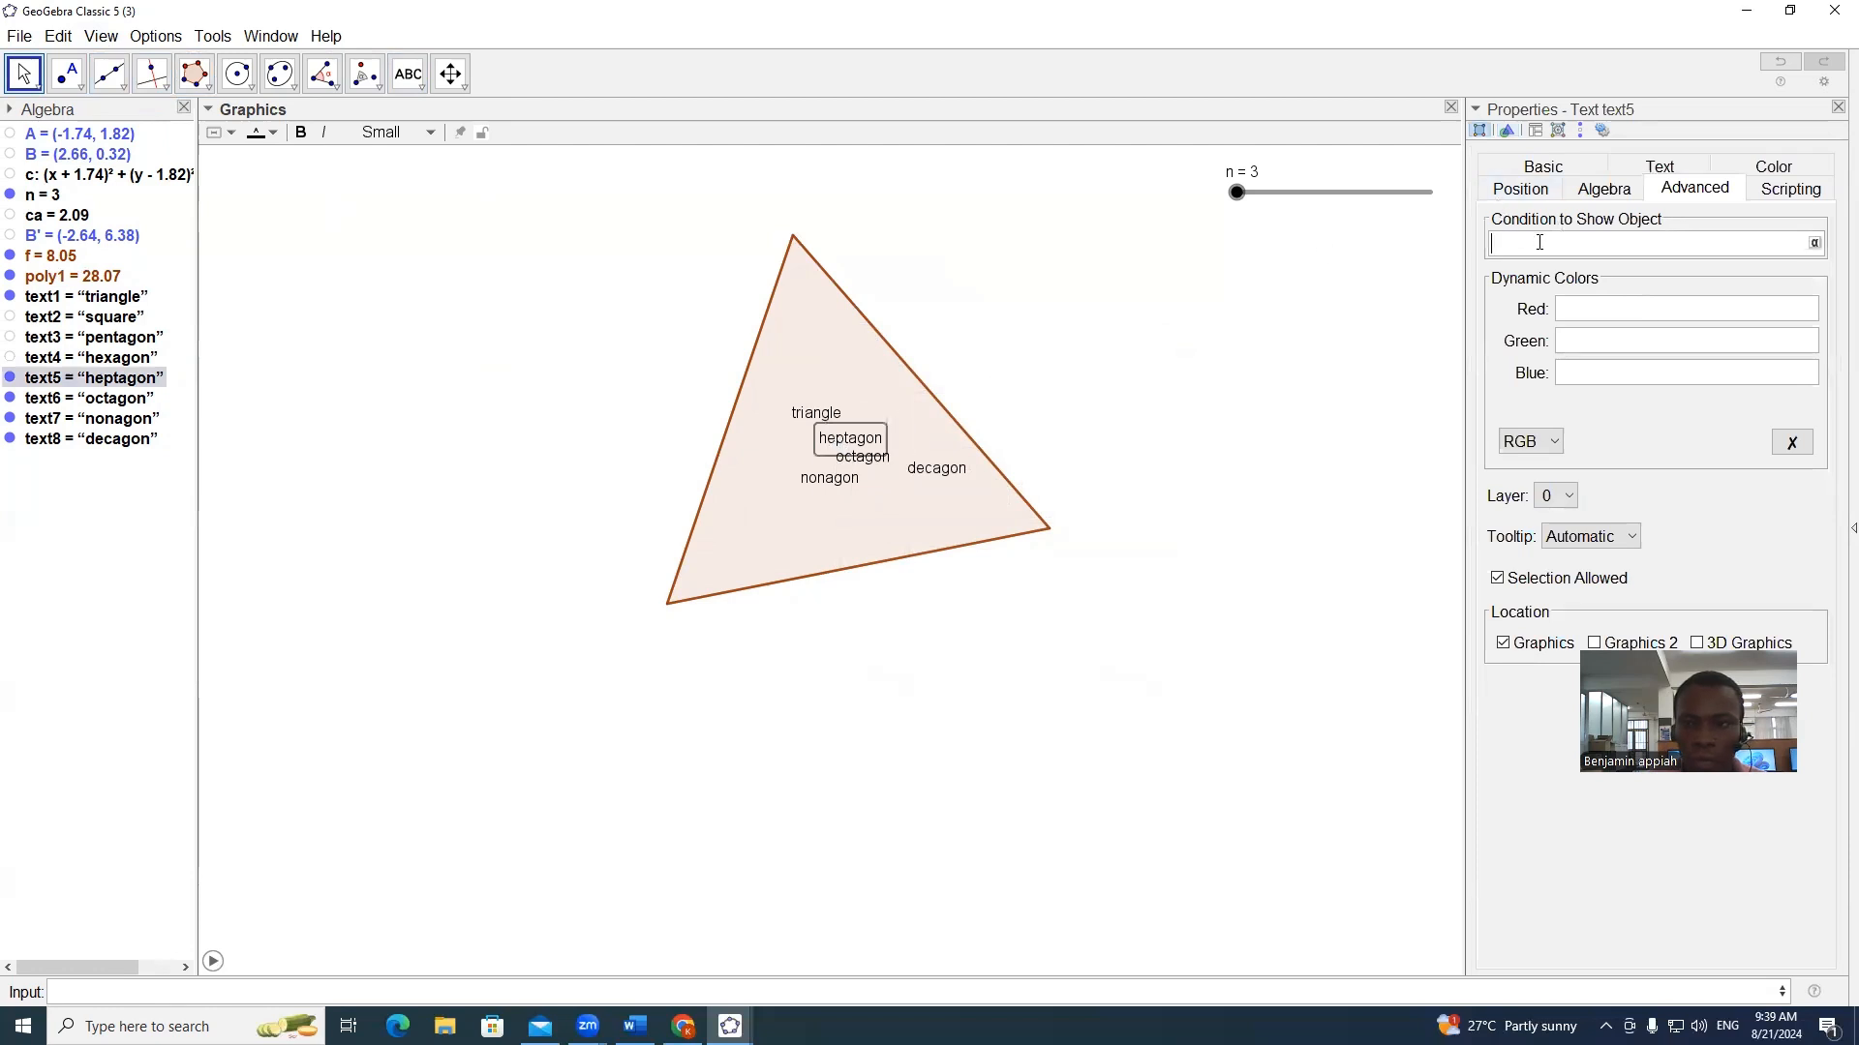
text(n=)
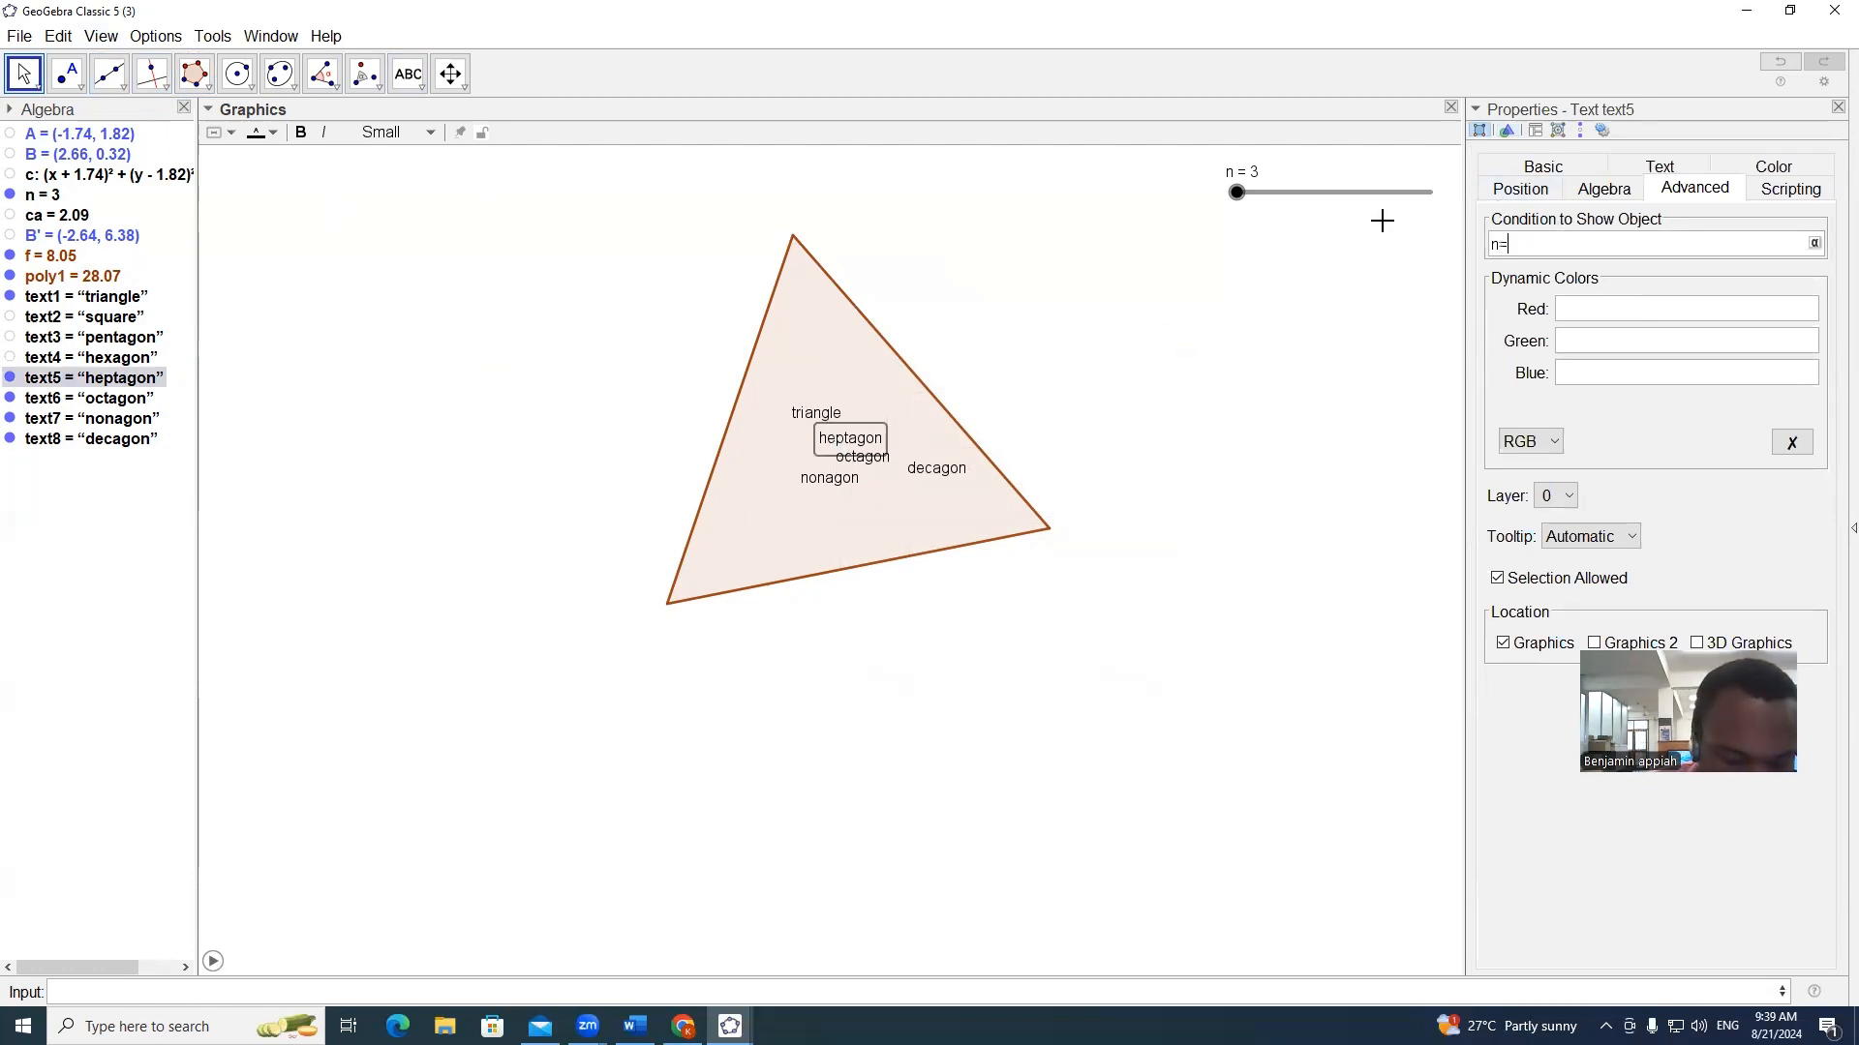
text(7)
key(Return)
Step: Set the condition to show object to n=9 for the "nonagon" text and n=8 for the "octagon" text
click(824, 489)
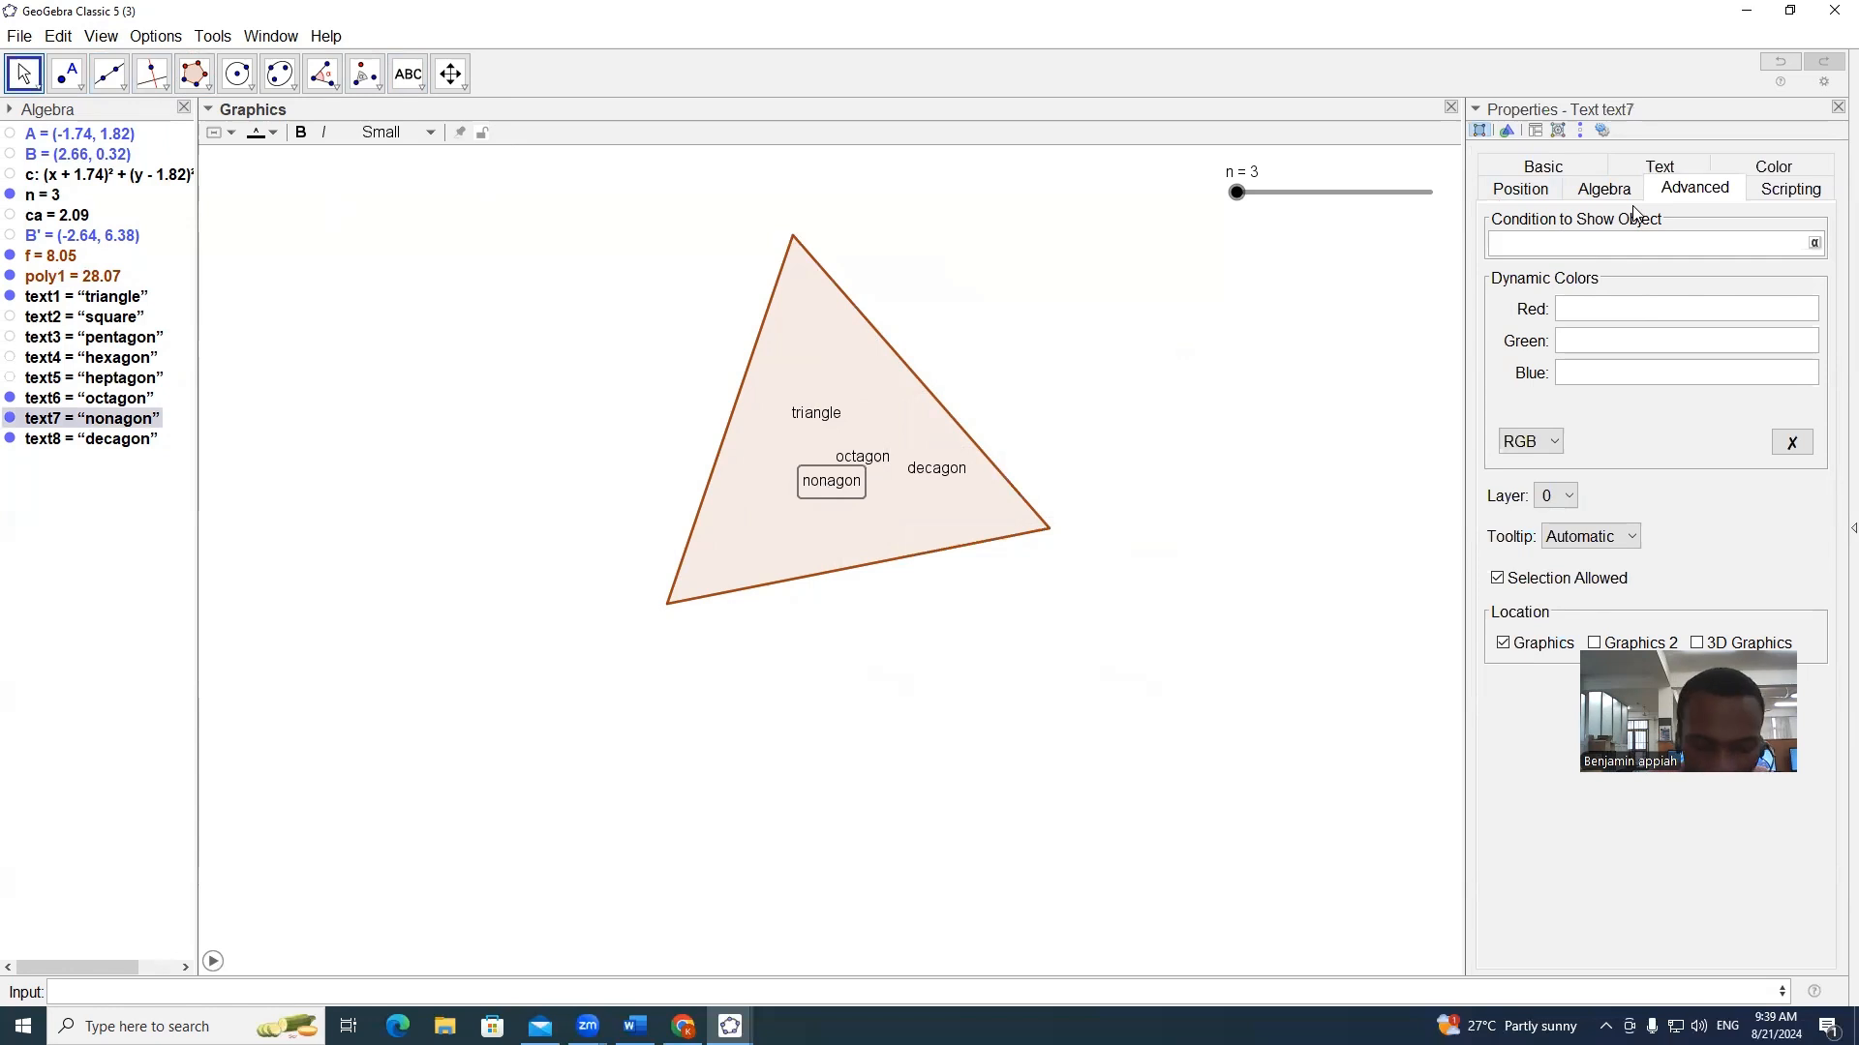
text(n=9)
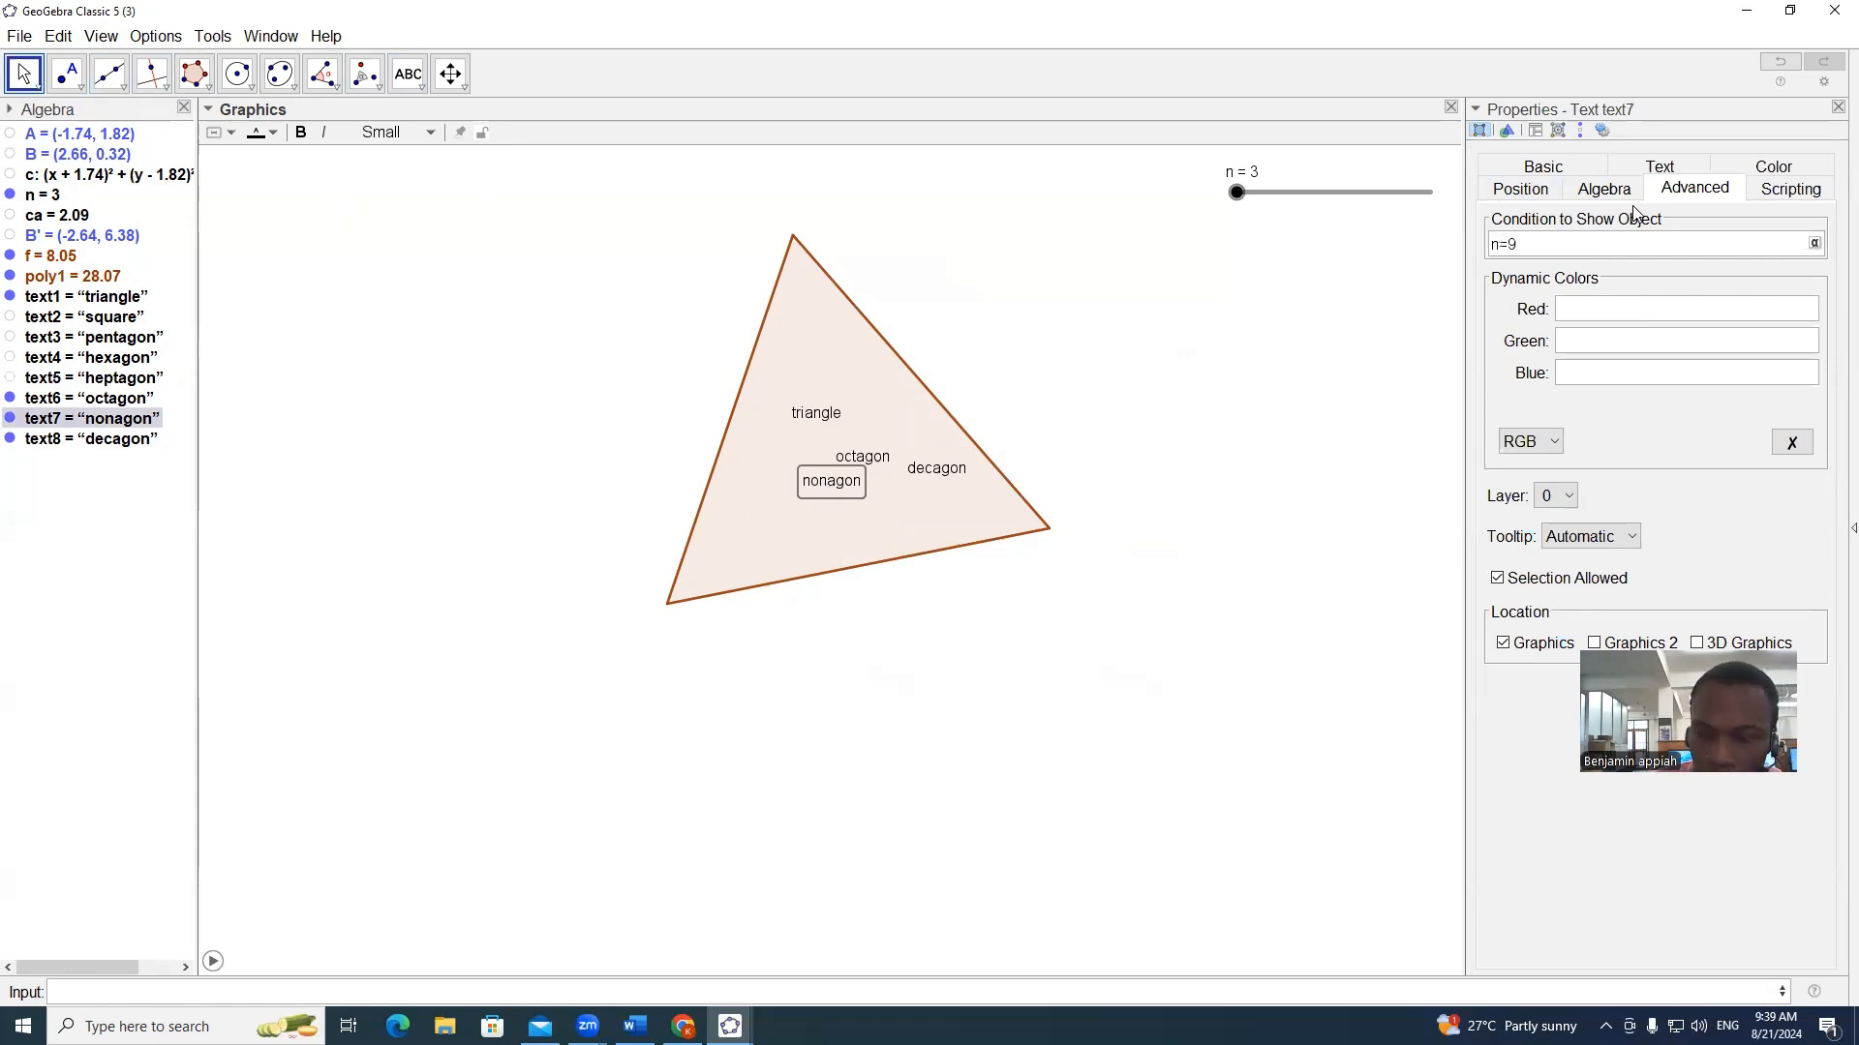
key(Return)
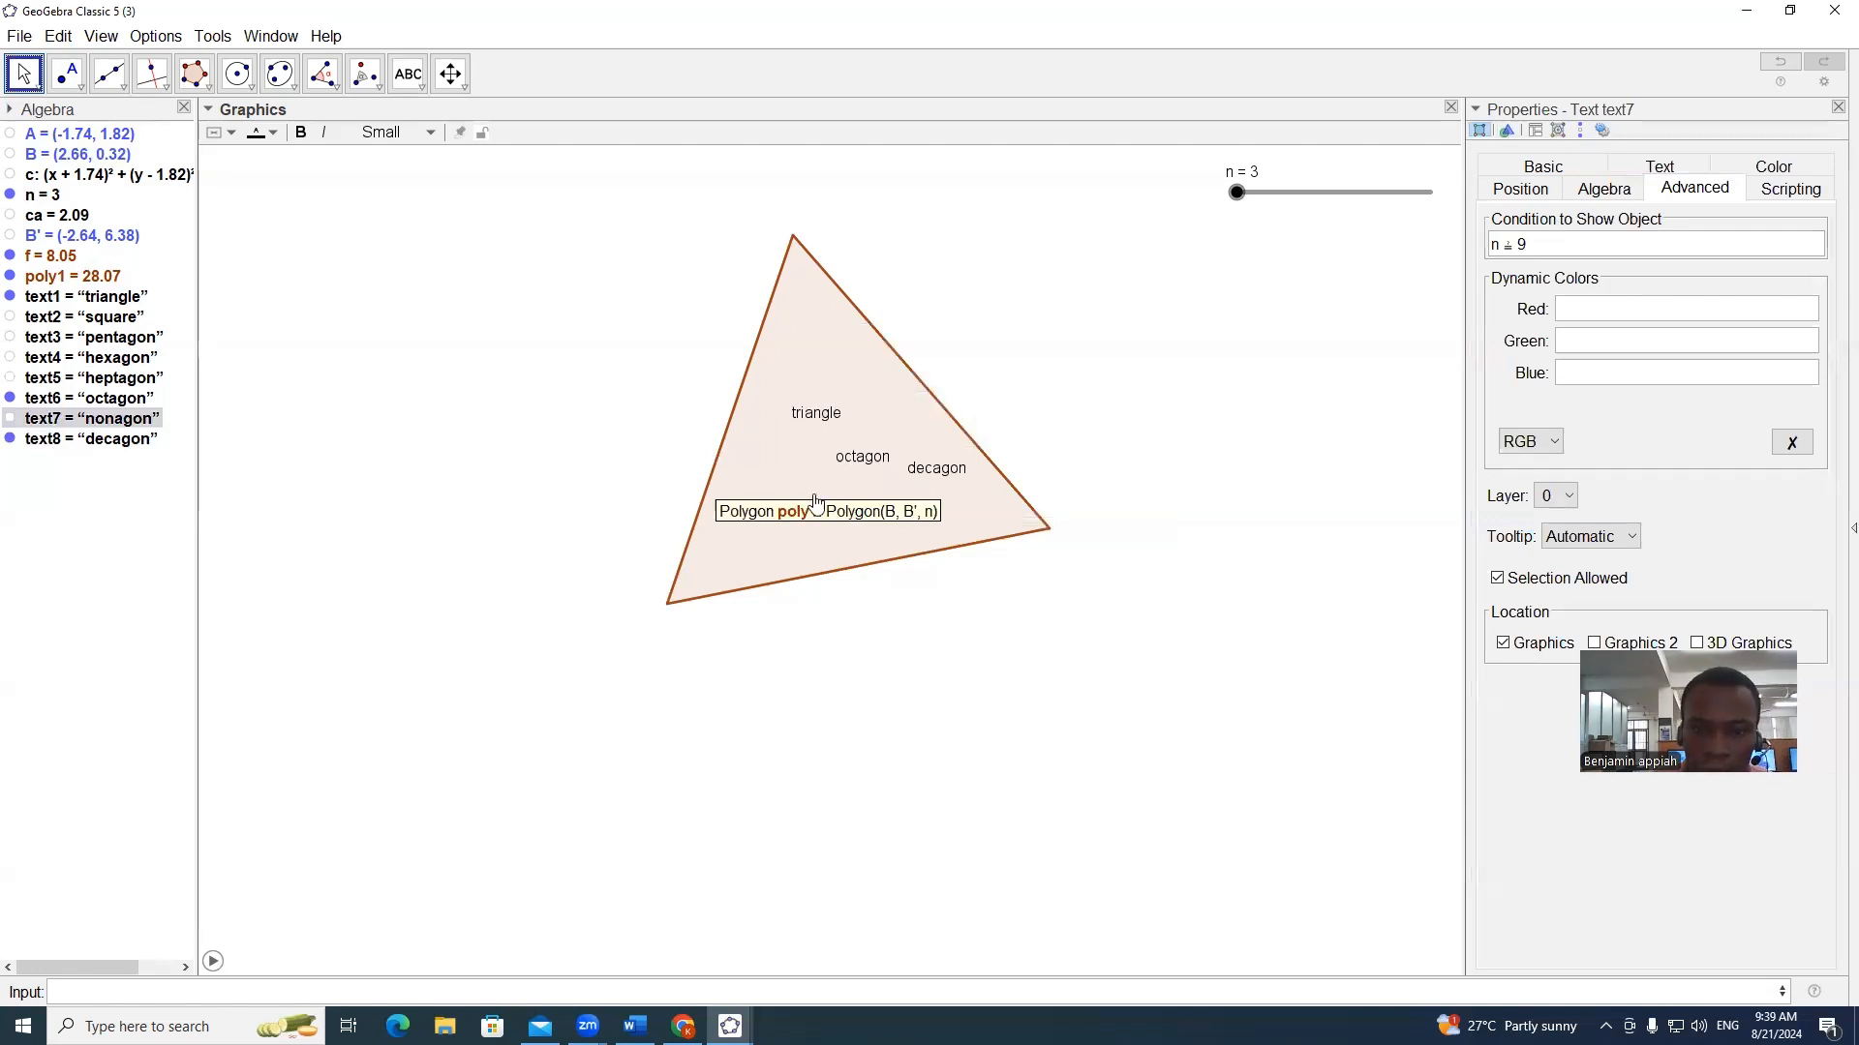
click(862, 463)
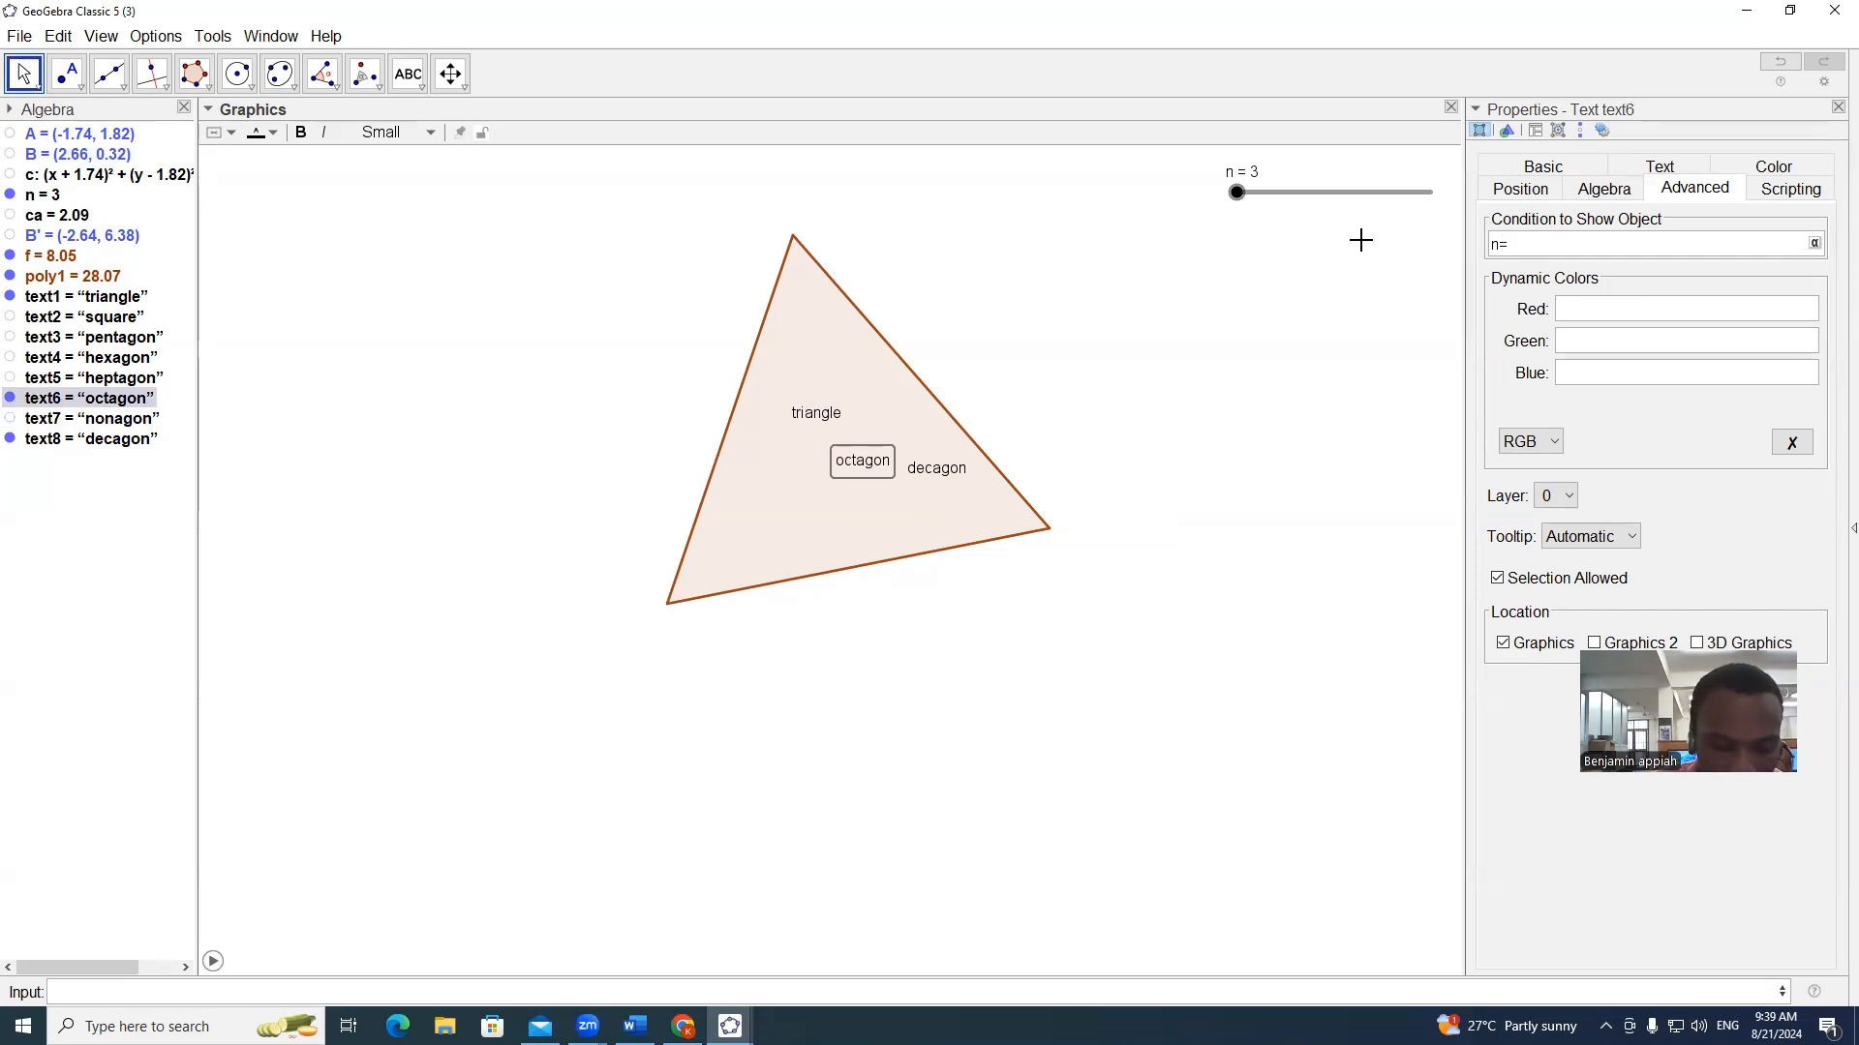
key(Return)
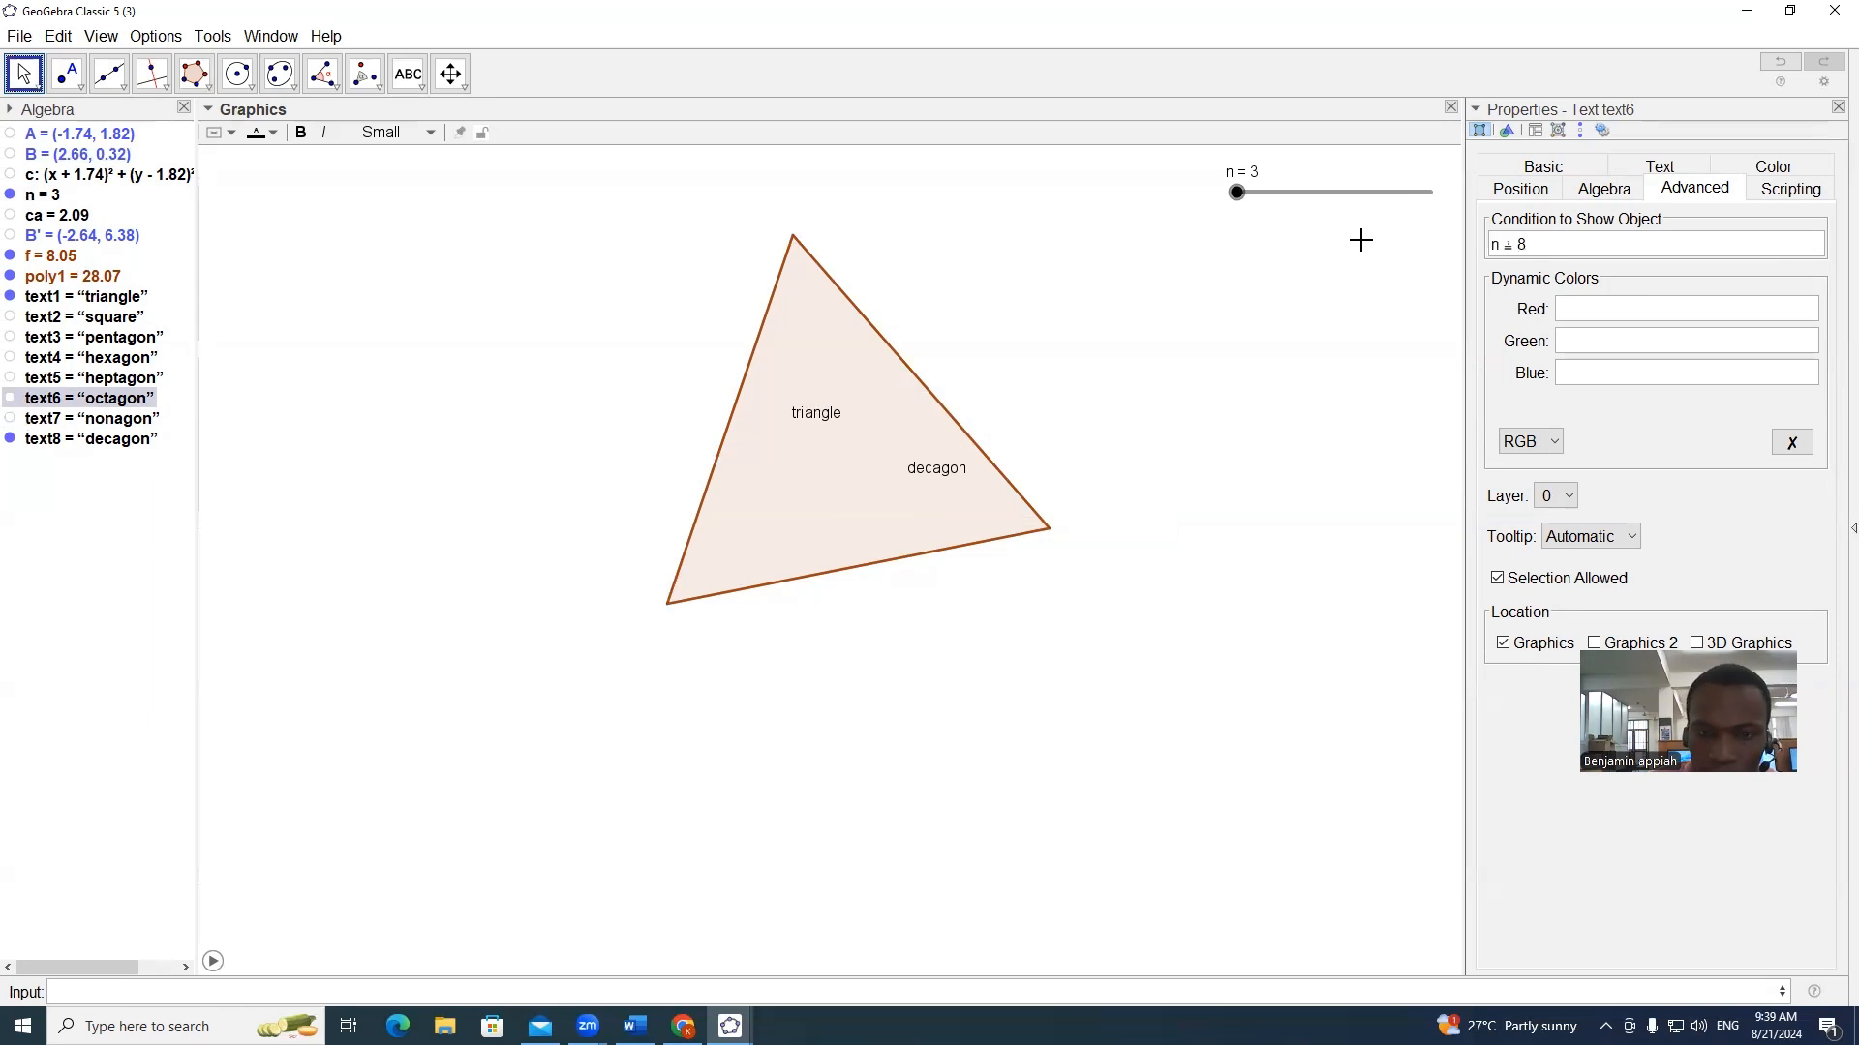
Step: Set the "decagon" text's condition to show object to n=10 and close the properties
click(935, 470)
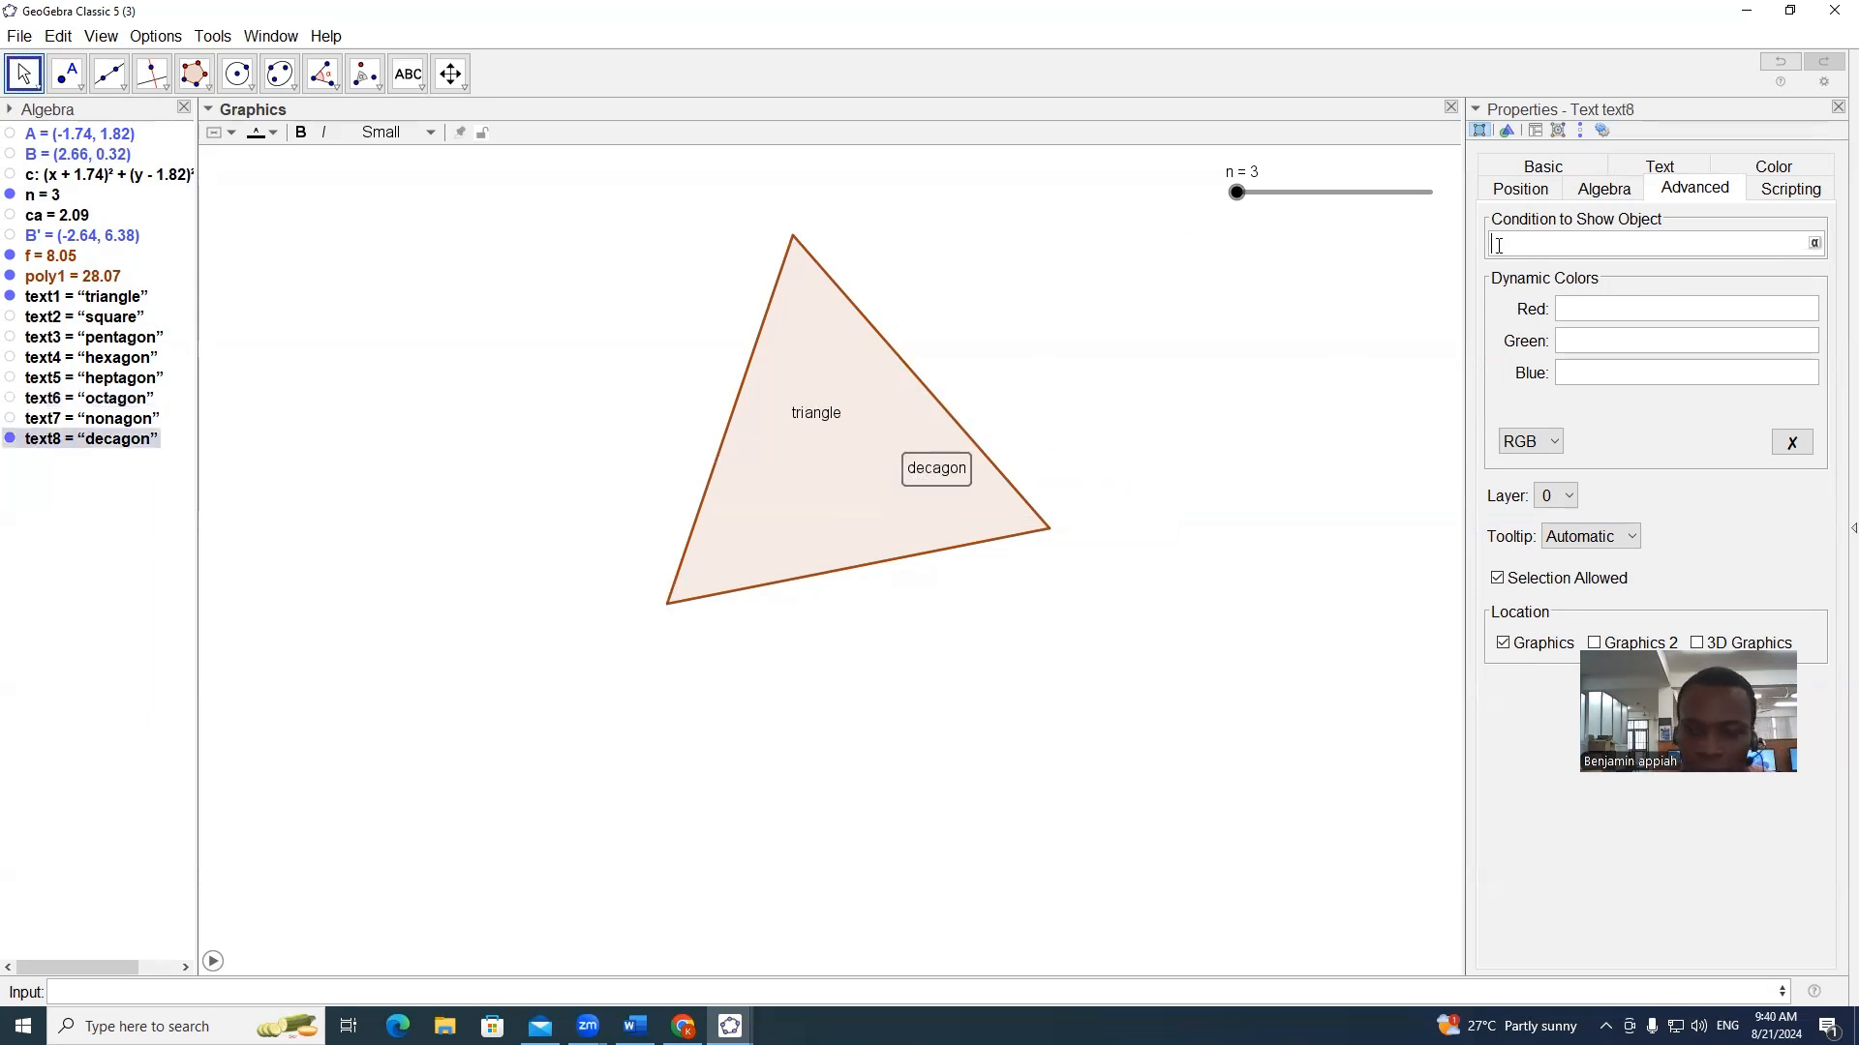
text(n)
text(=10)
key(Return)
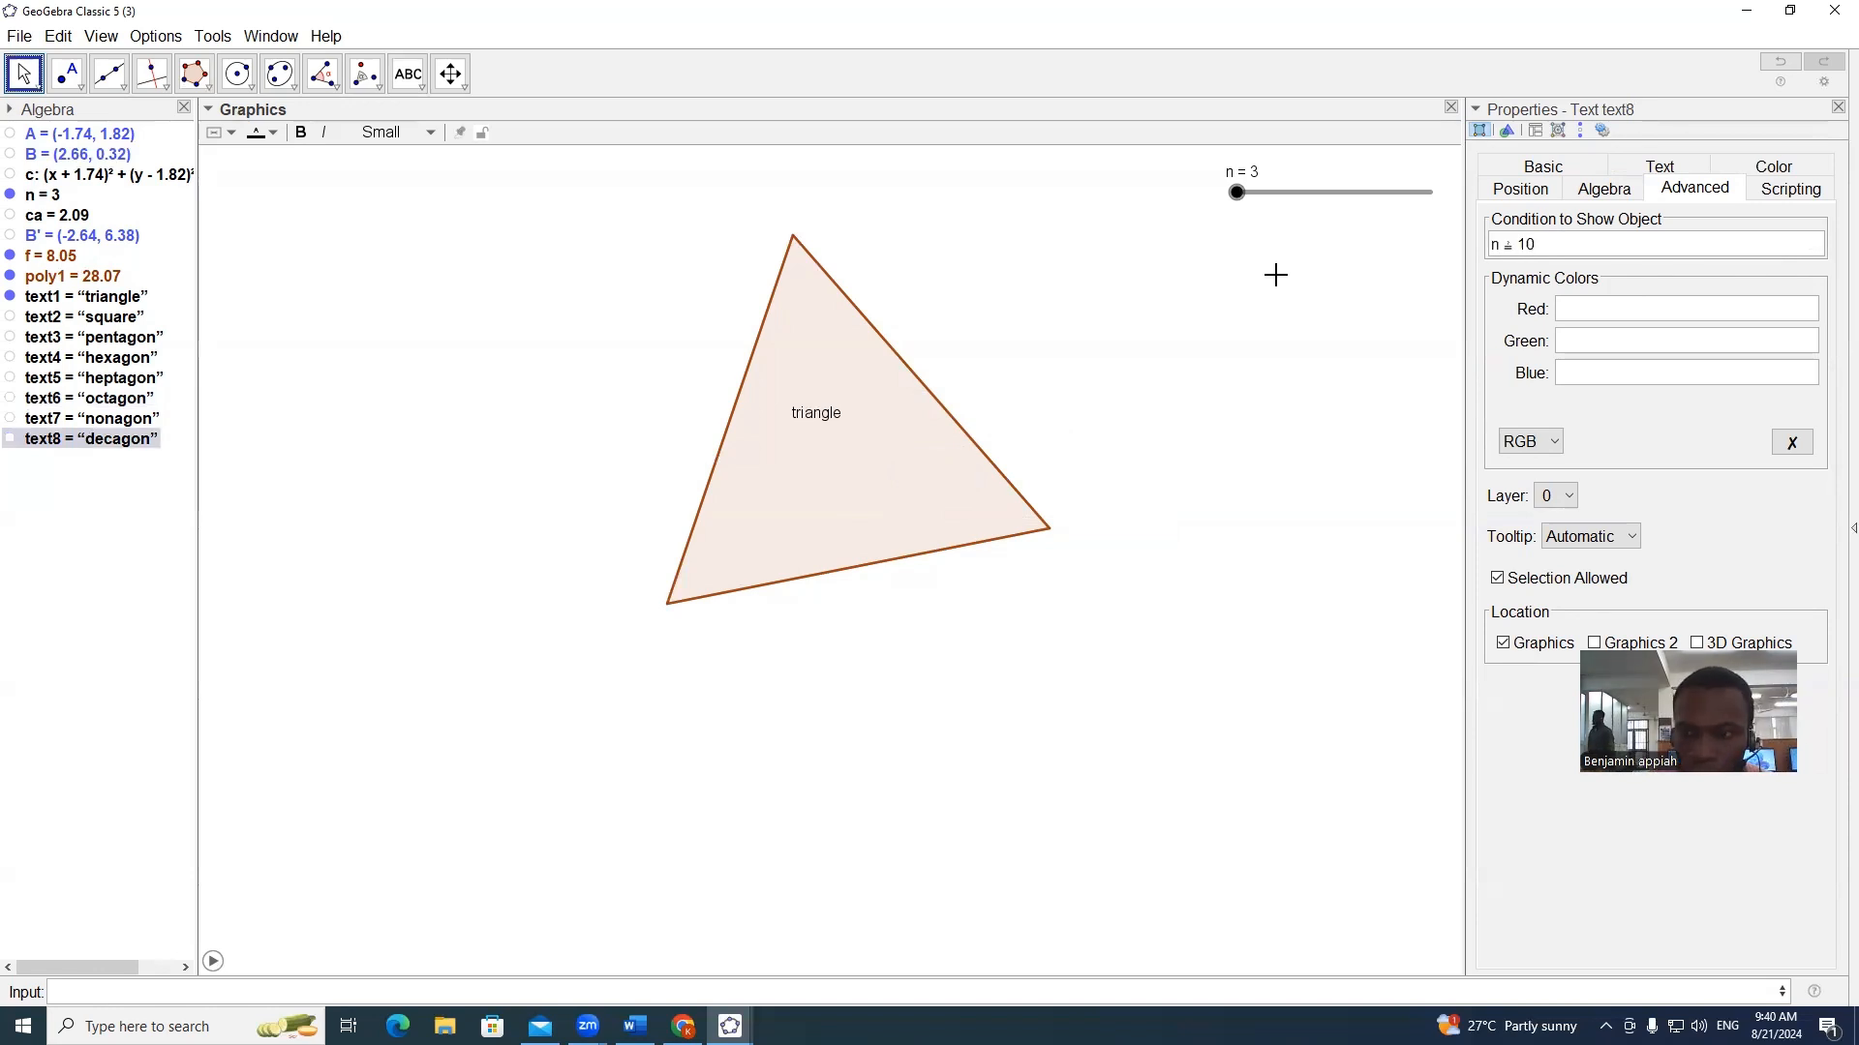
click(1837, 107)
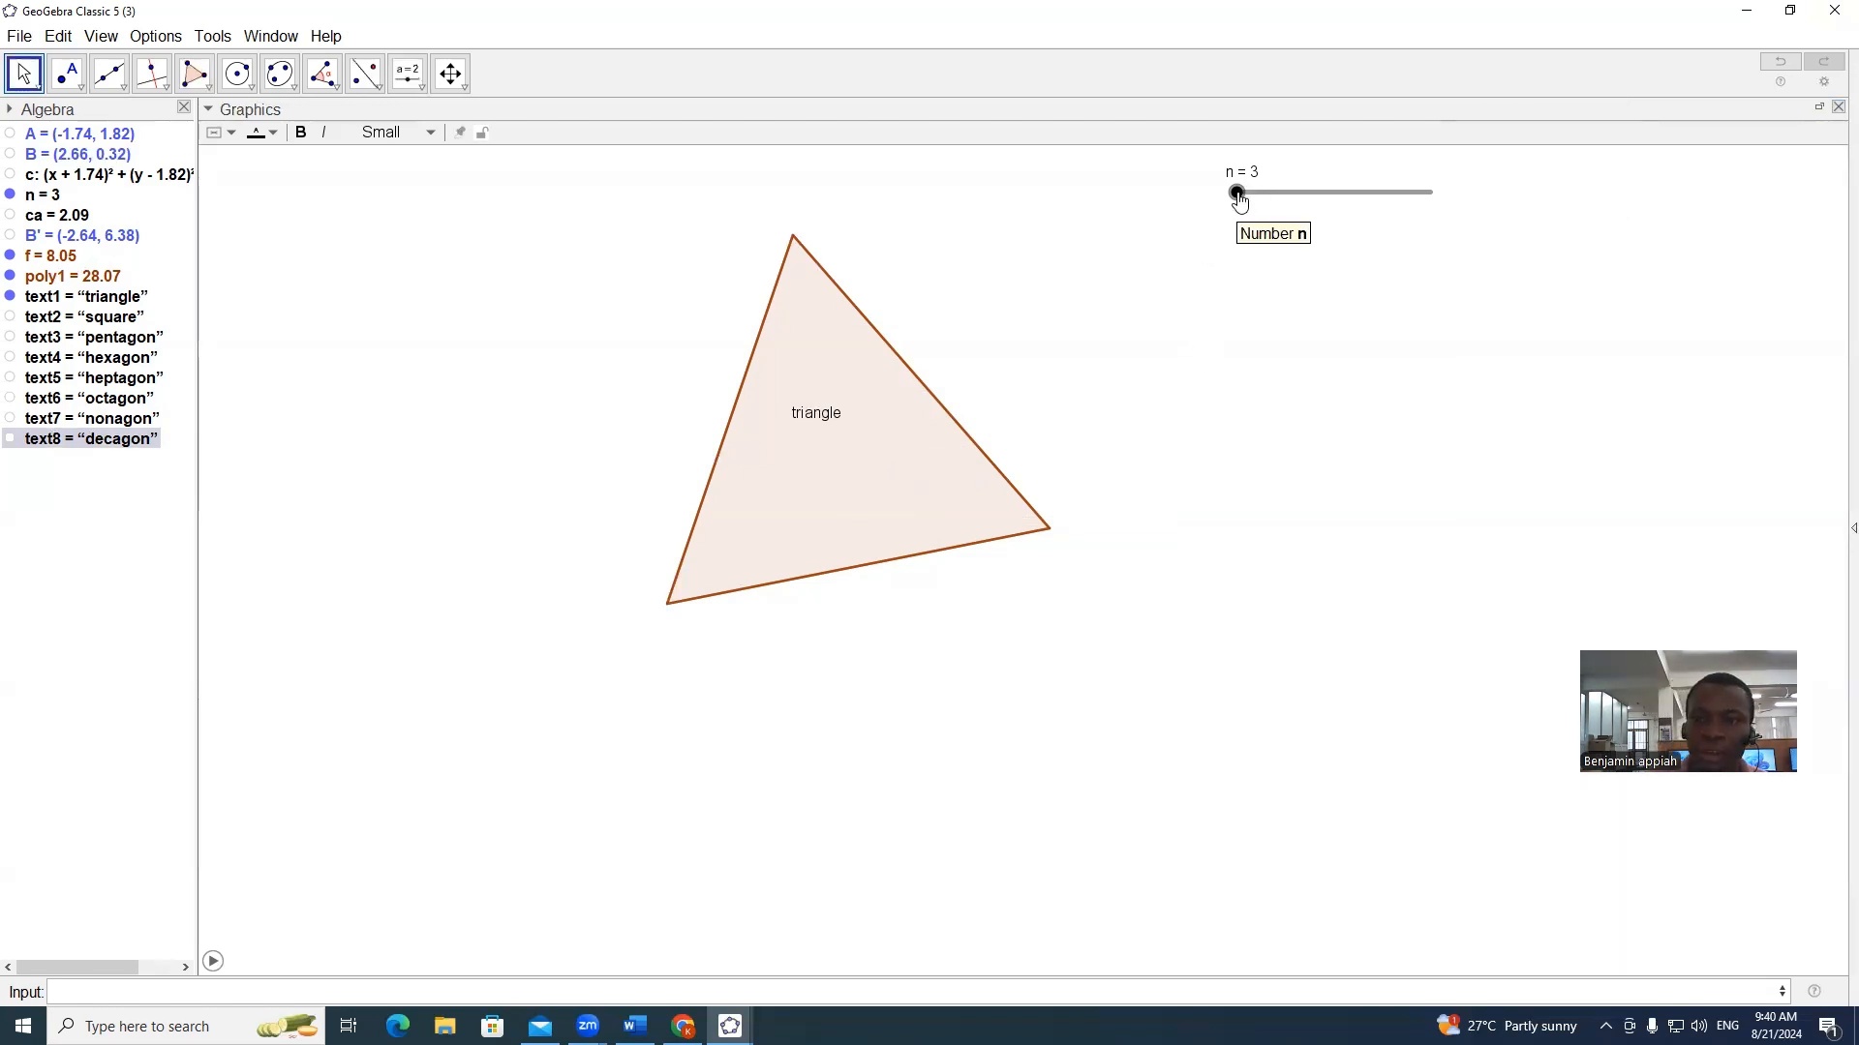
Step: Animate slider n to check the label shown for each polygon, and pause the animation
right_click(1227, 199)
drag(1165, 199, 1176, 199)
right_click(1237, 193)
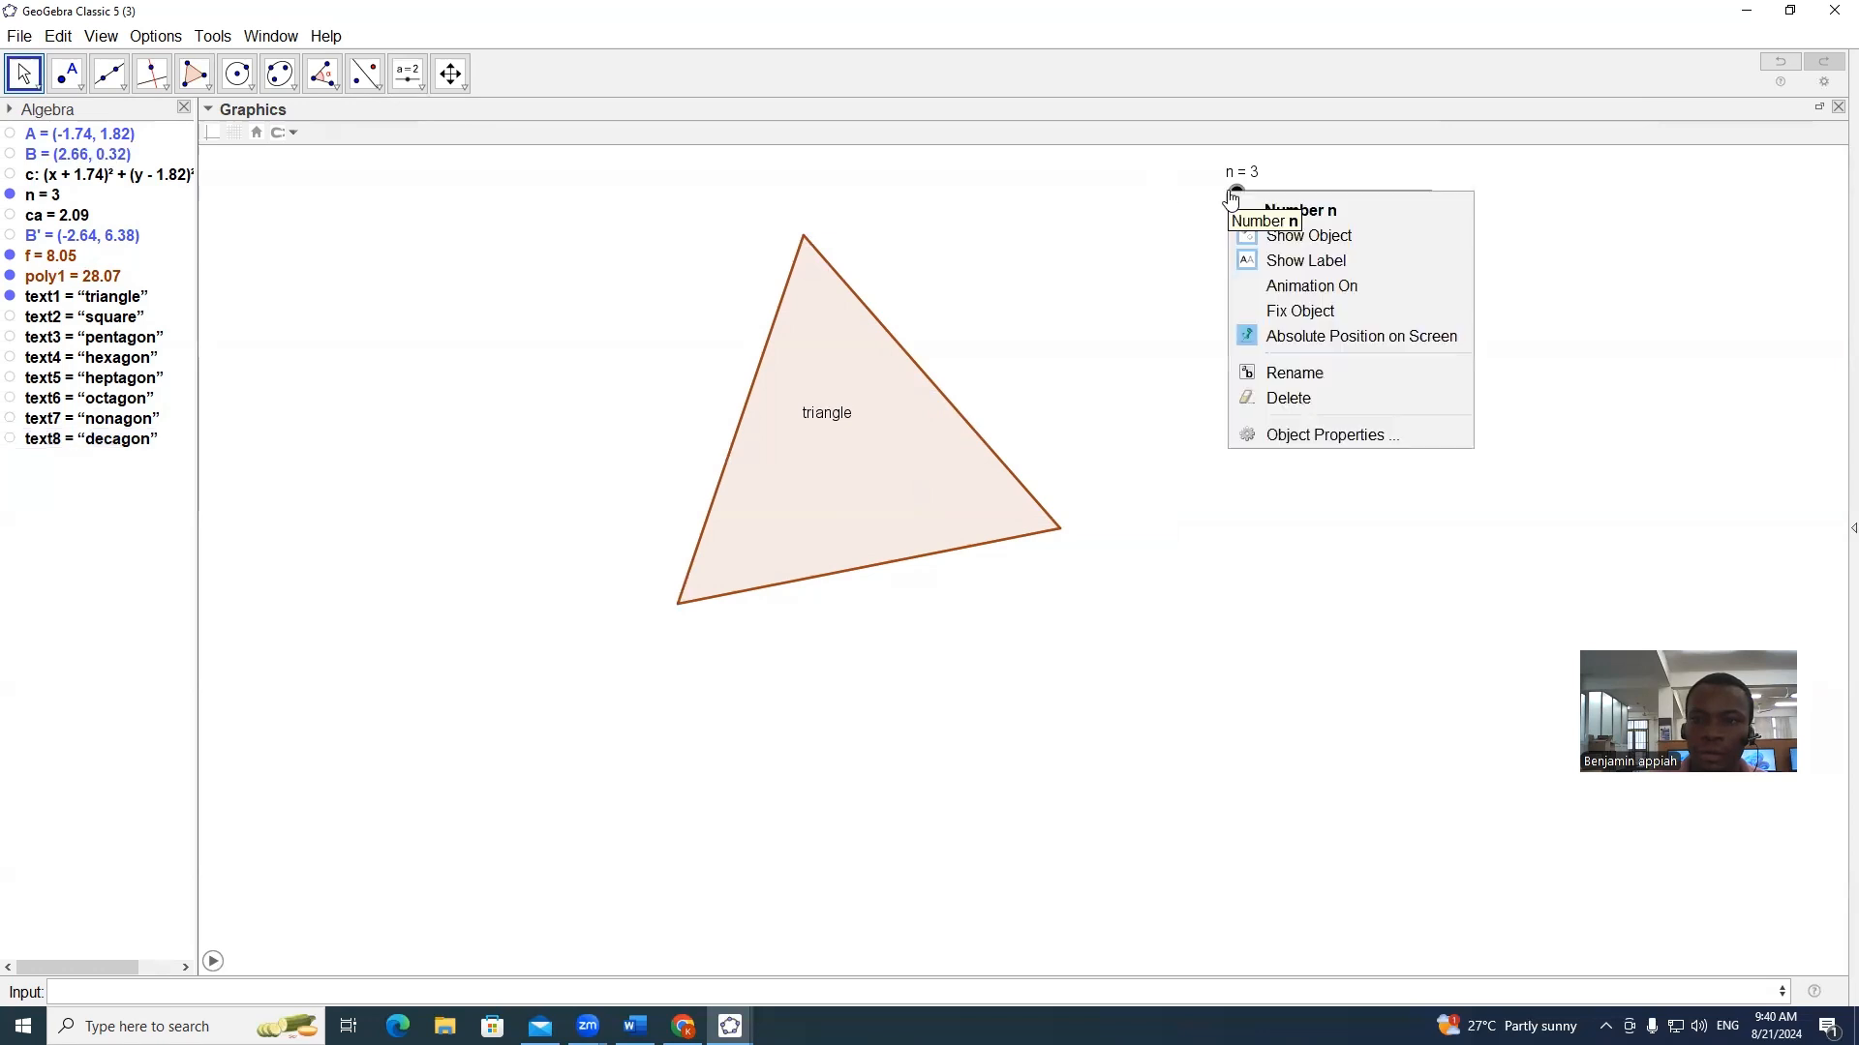
click(1297, 286)
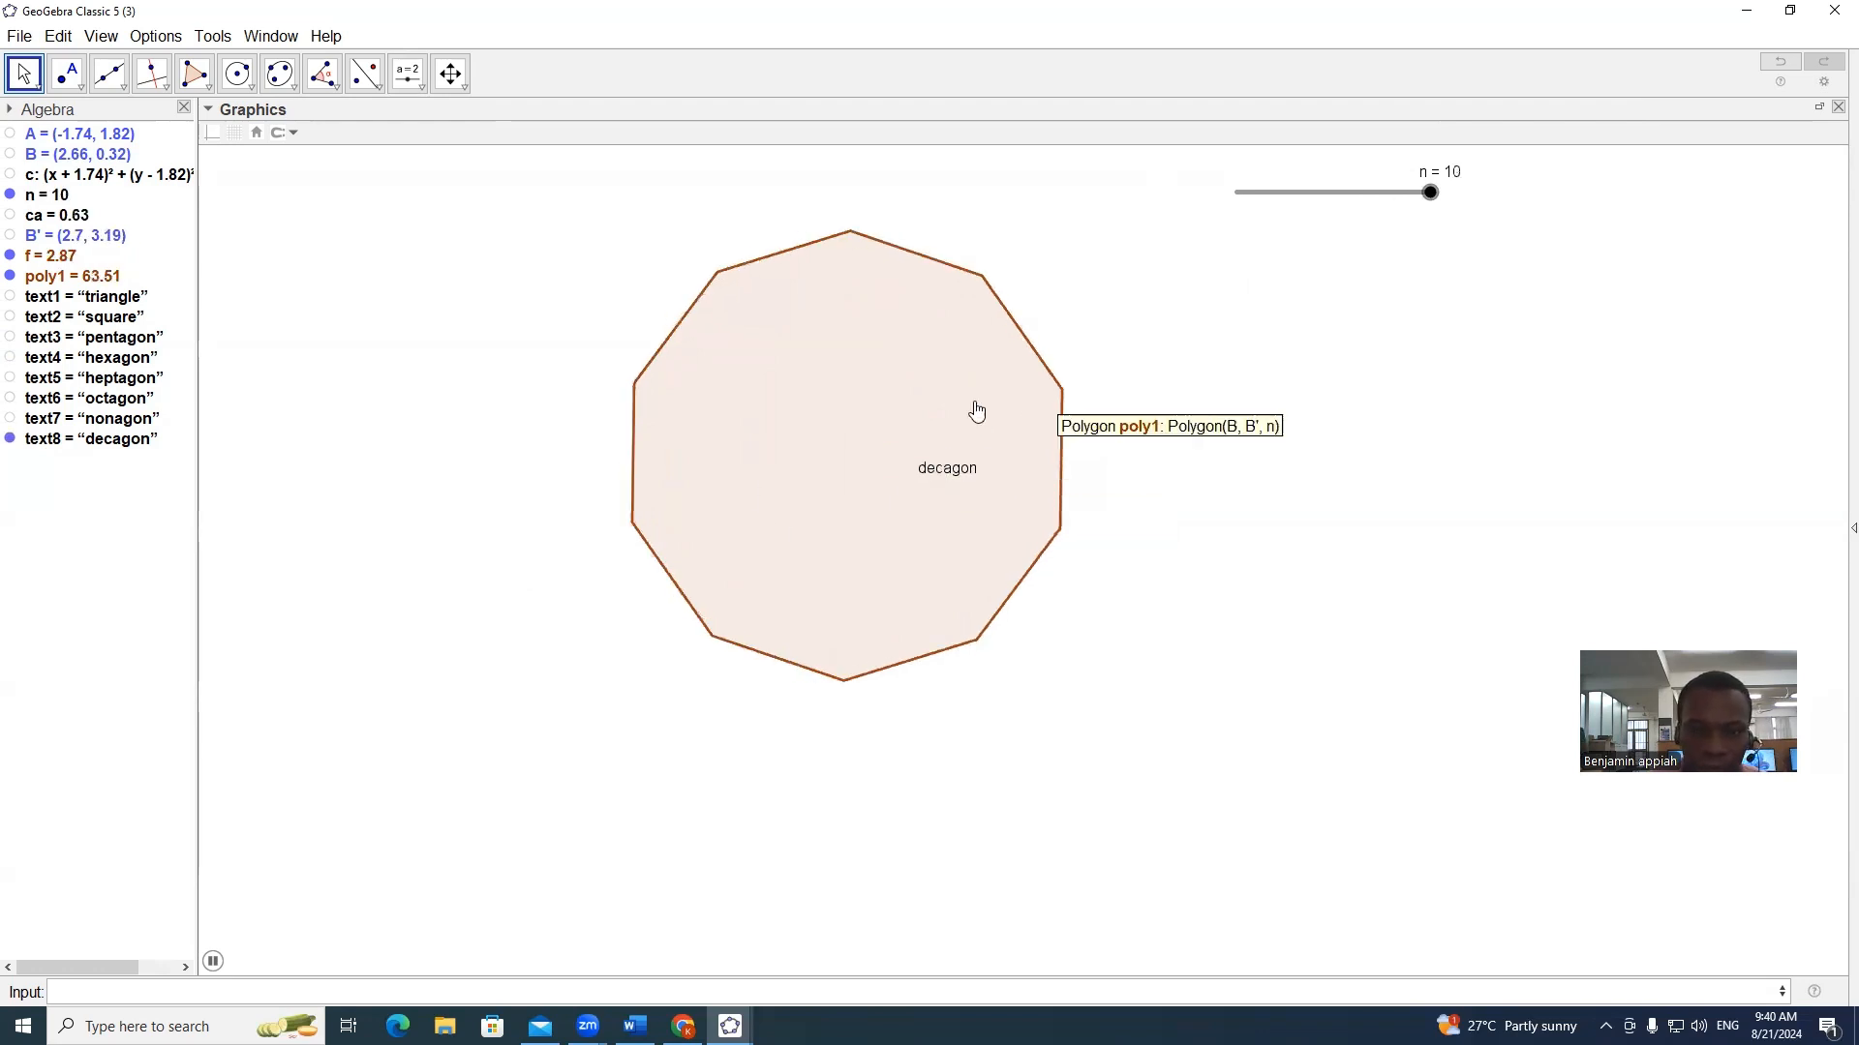
click(213, 961)
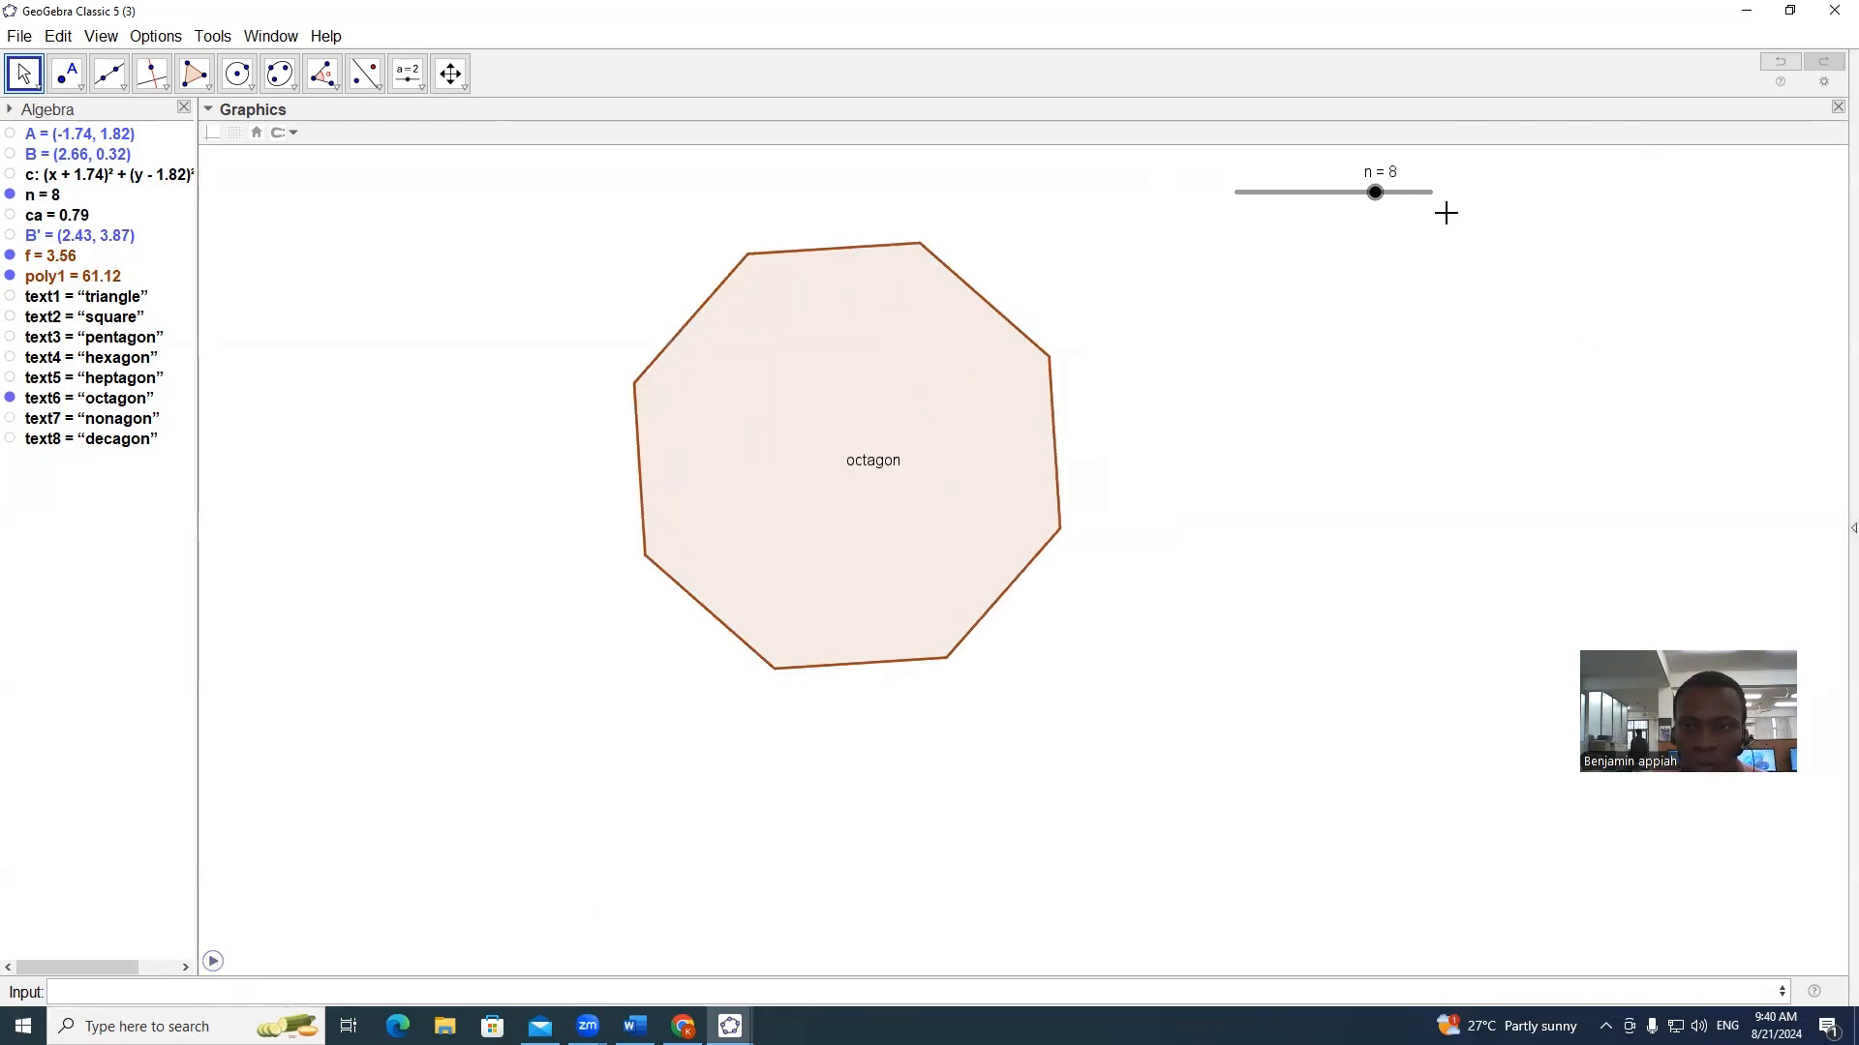
Step: Set slider n to 3 and change the "triangle" text's size to Large
click(1236, 192)
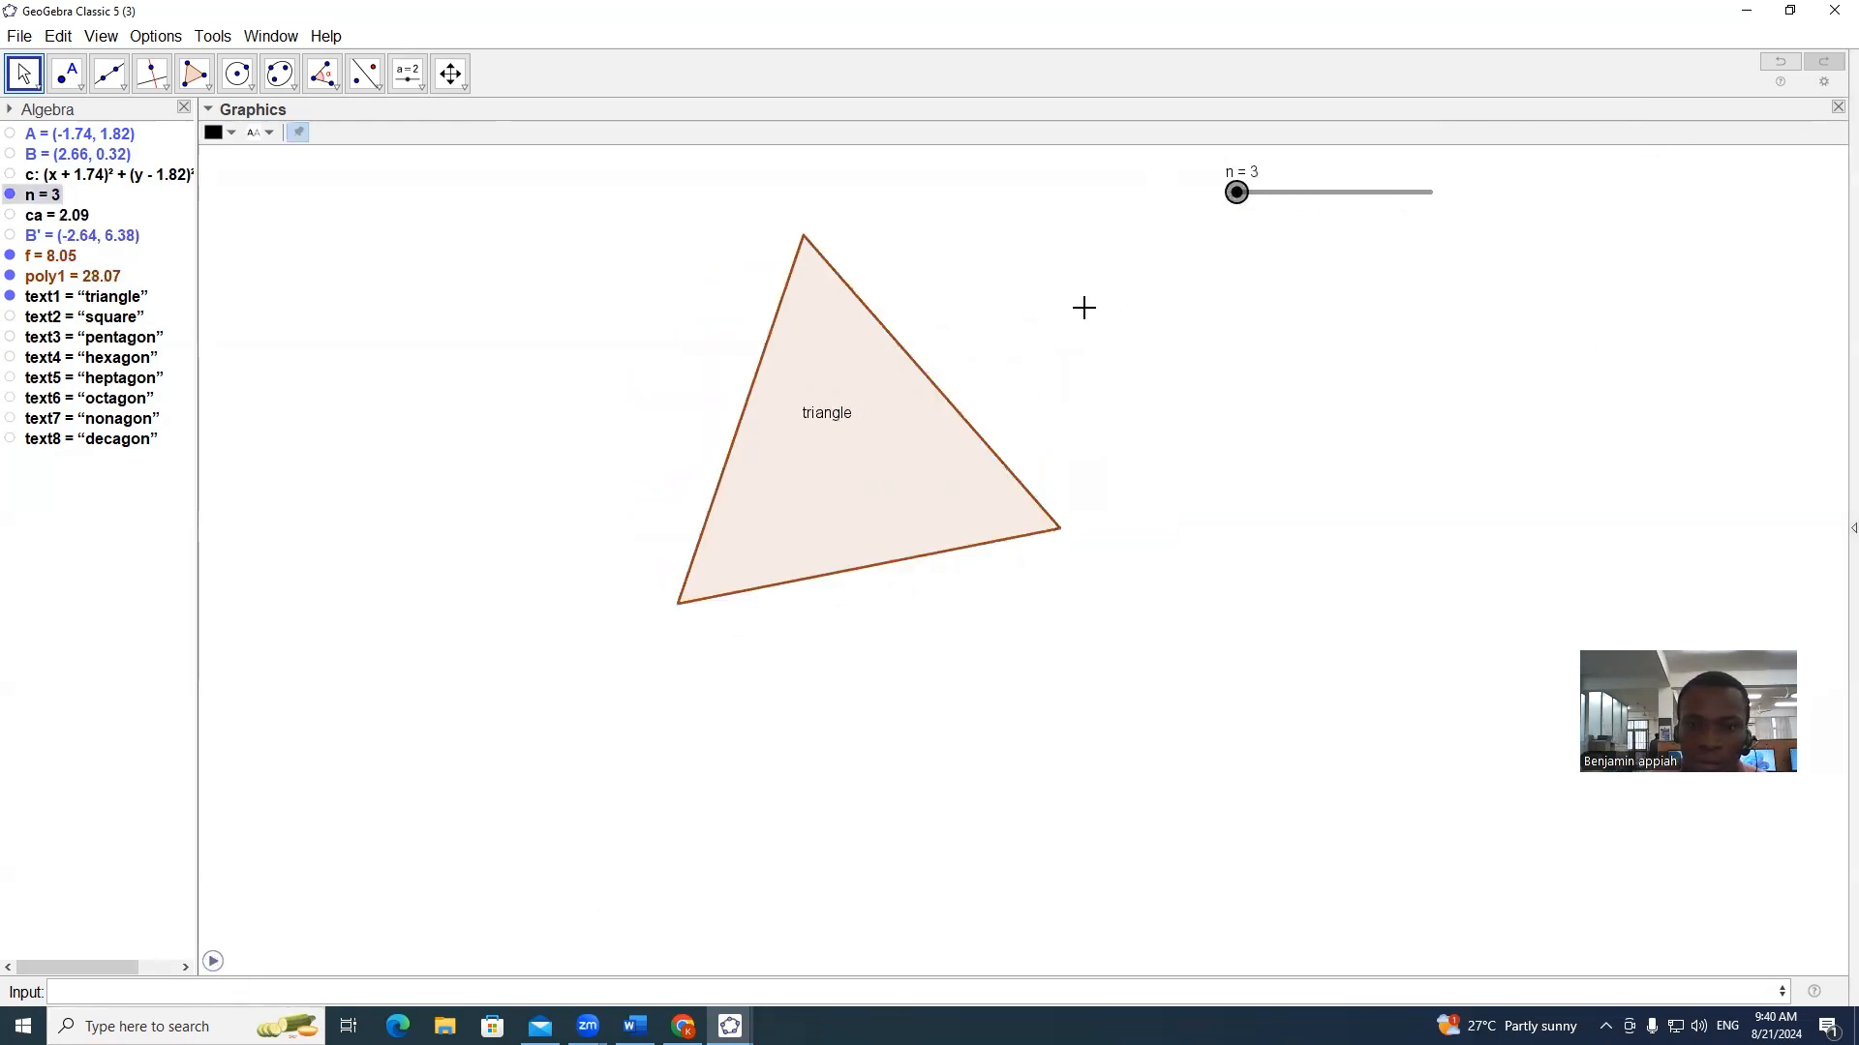
click(834, 418)
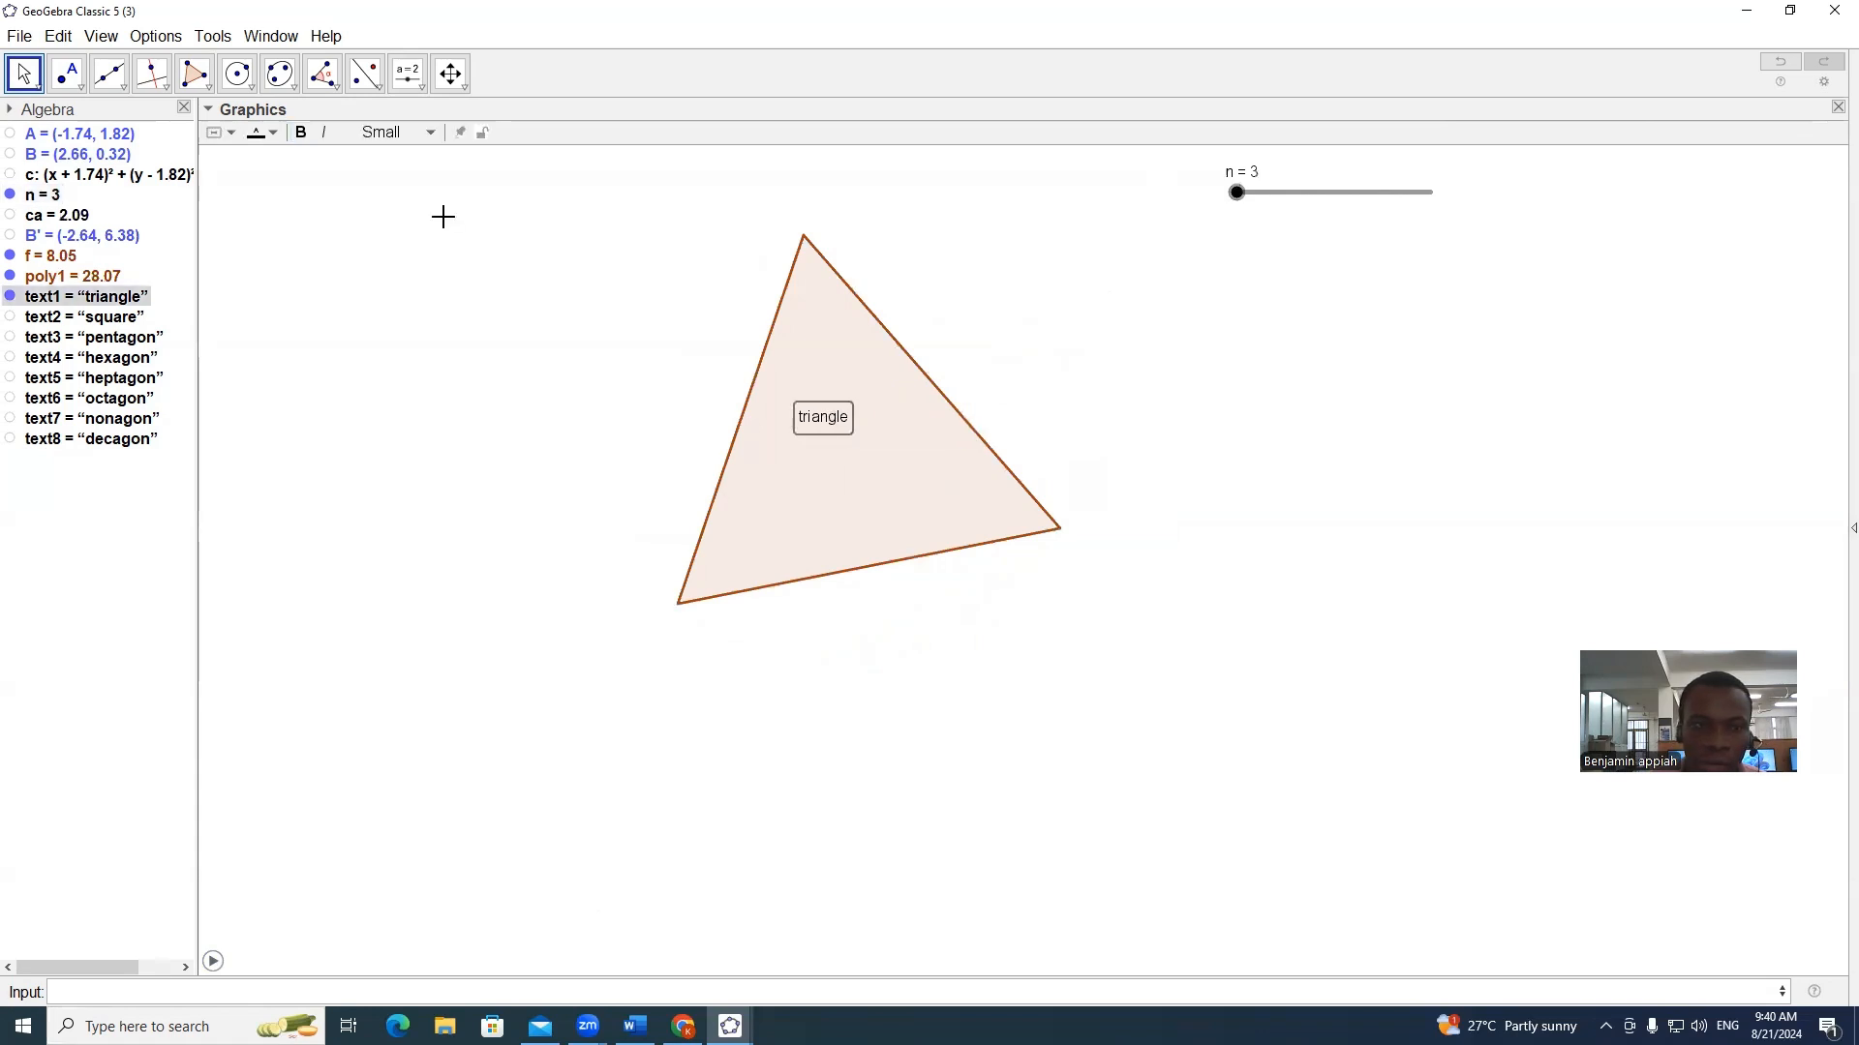
click(405, 134)
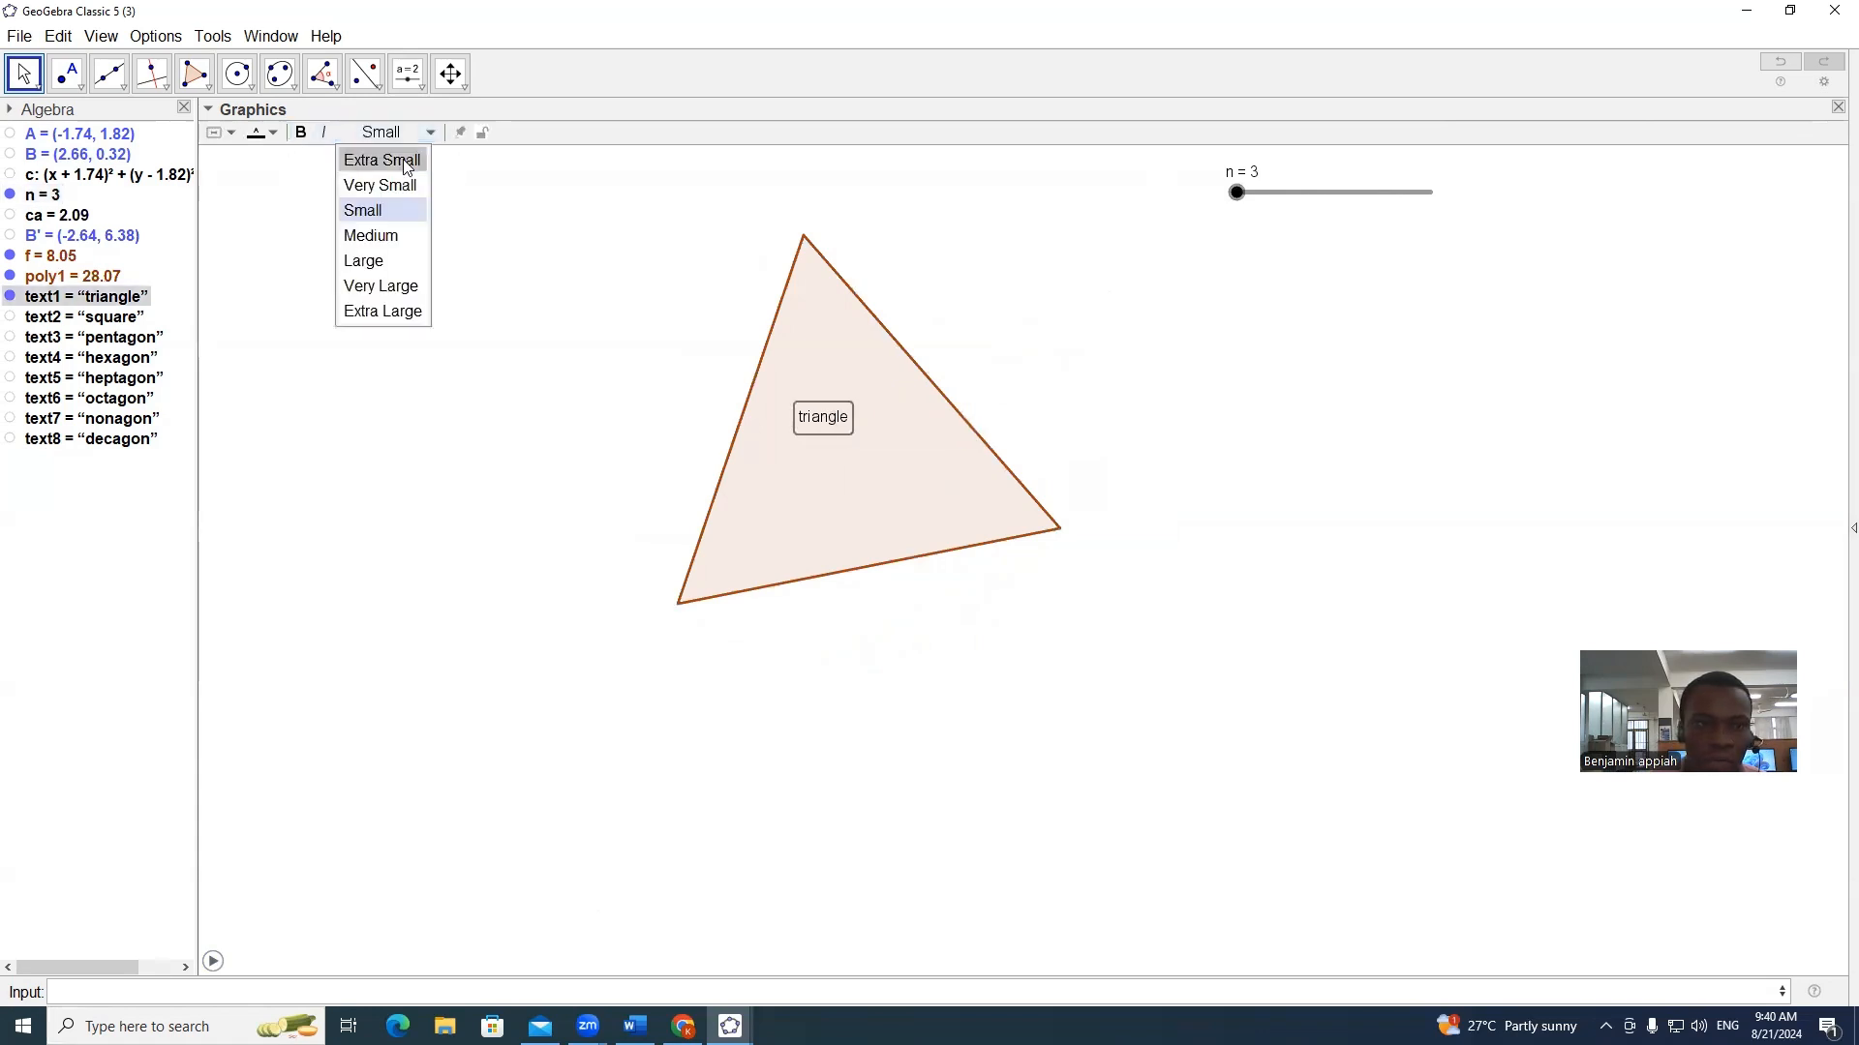
click(364, 261)
Step: Set slider n to 4, change the "square" text's size to Large and move it to the square's centre
drag(1233, 191, 1265, 191)
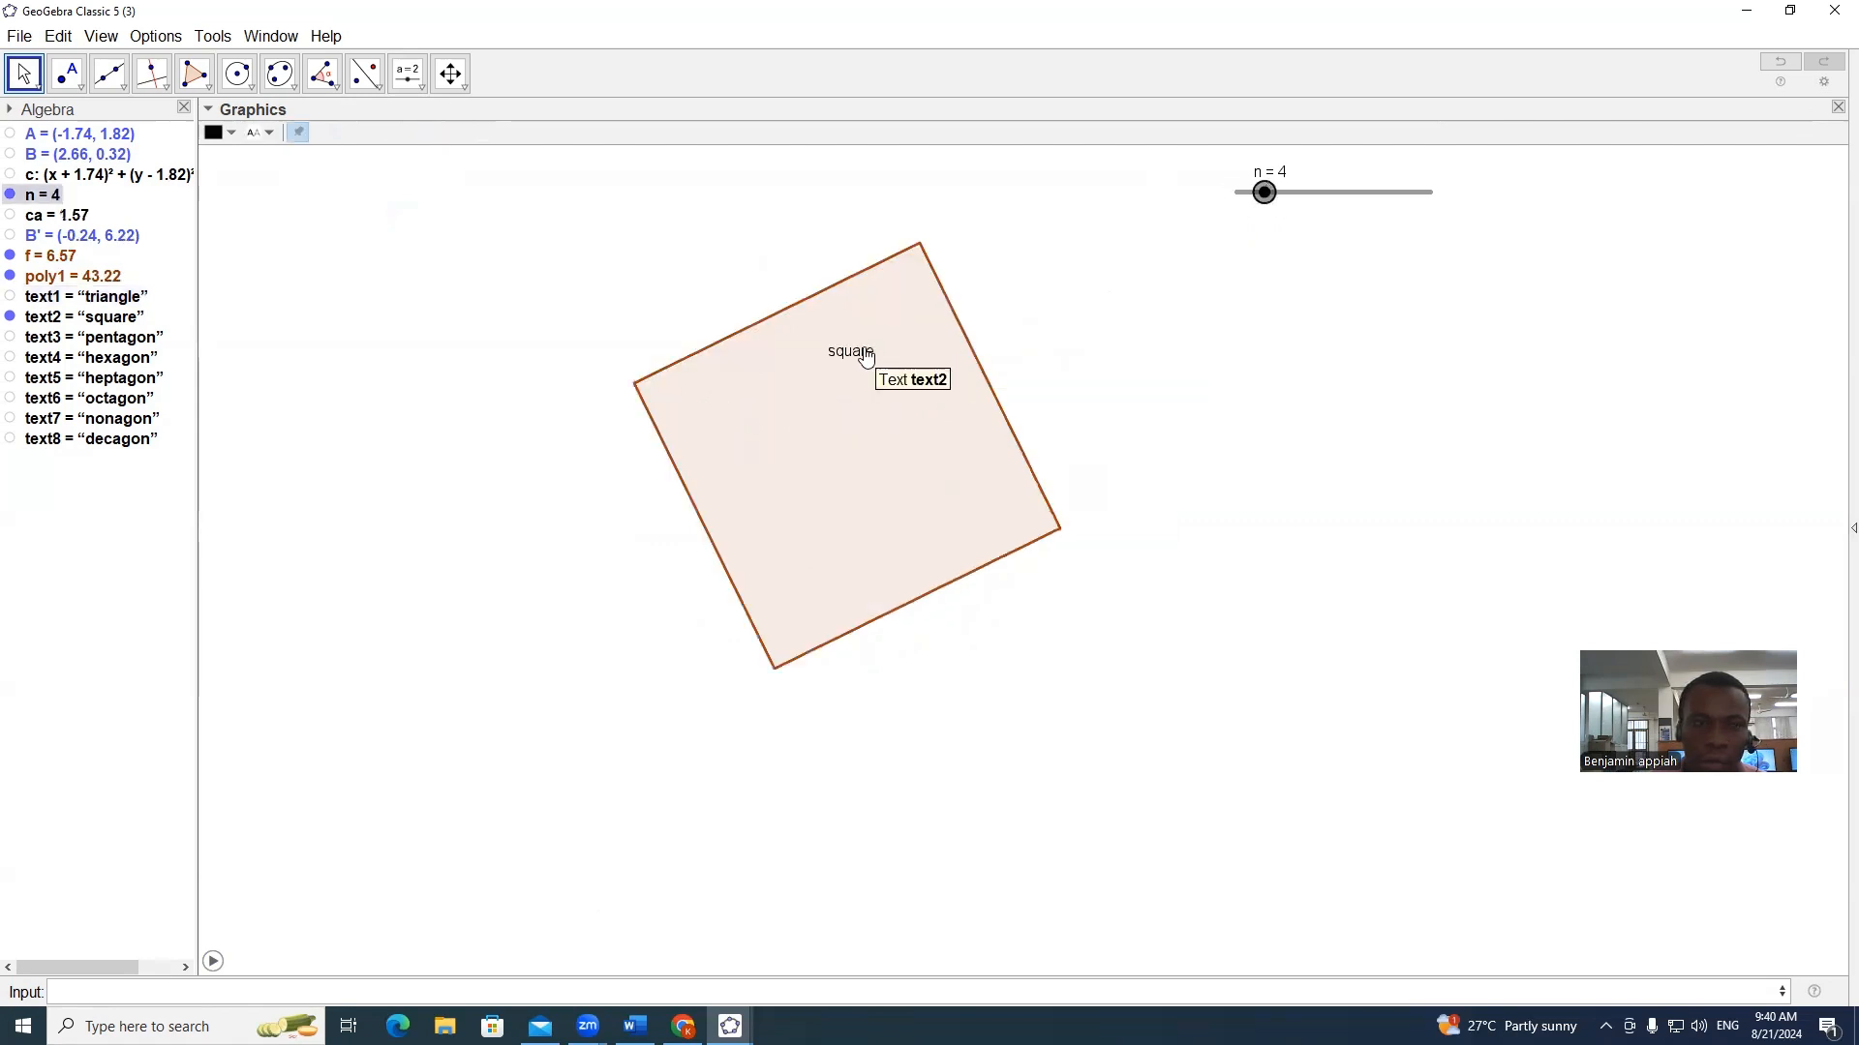
drag(866, 357, 885, 452)
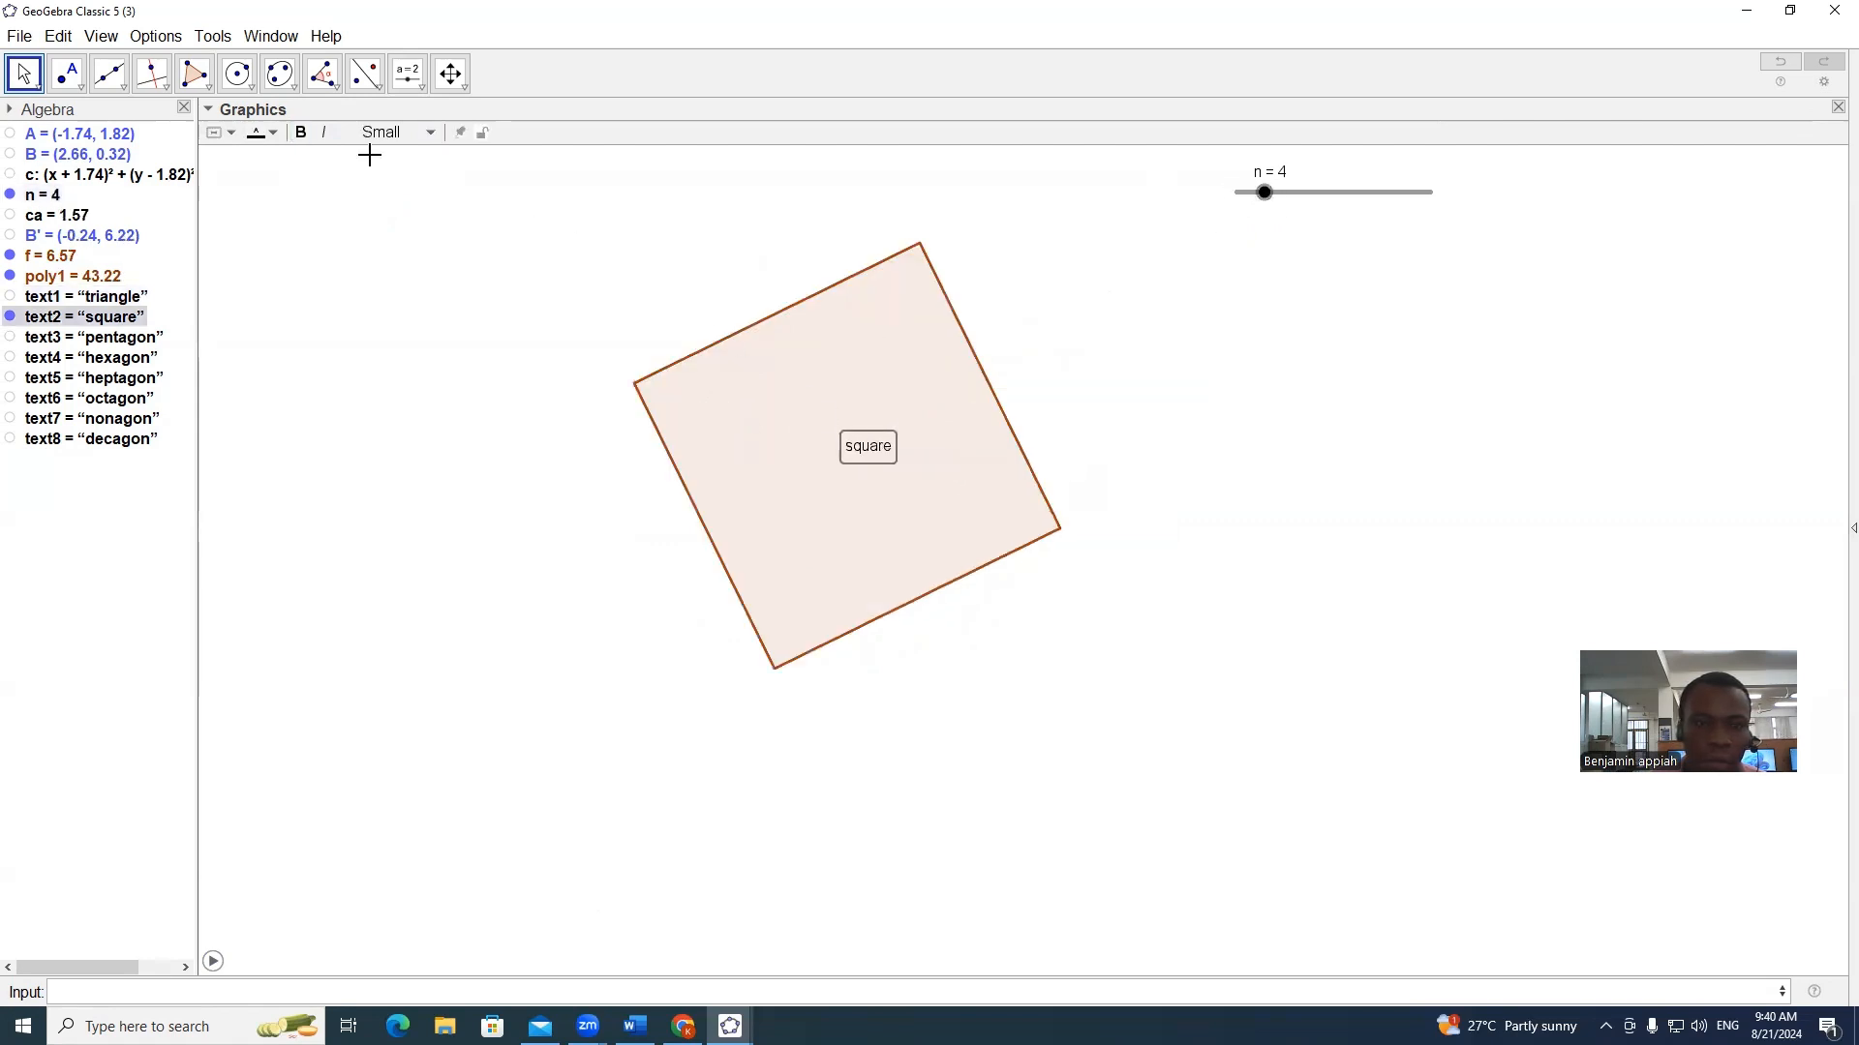
click(418, 136)
click(381, 257)
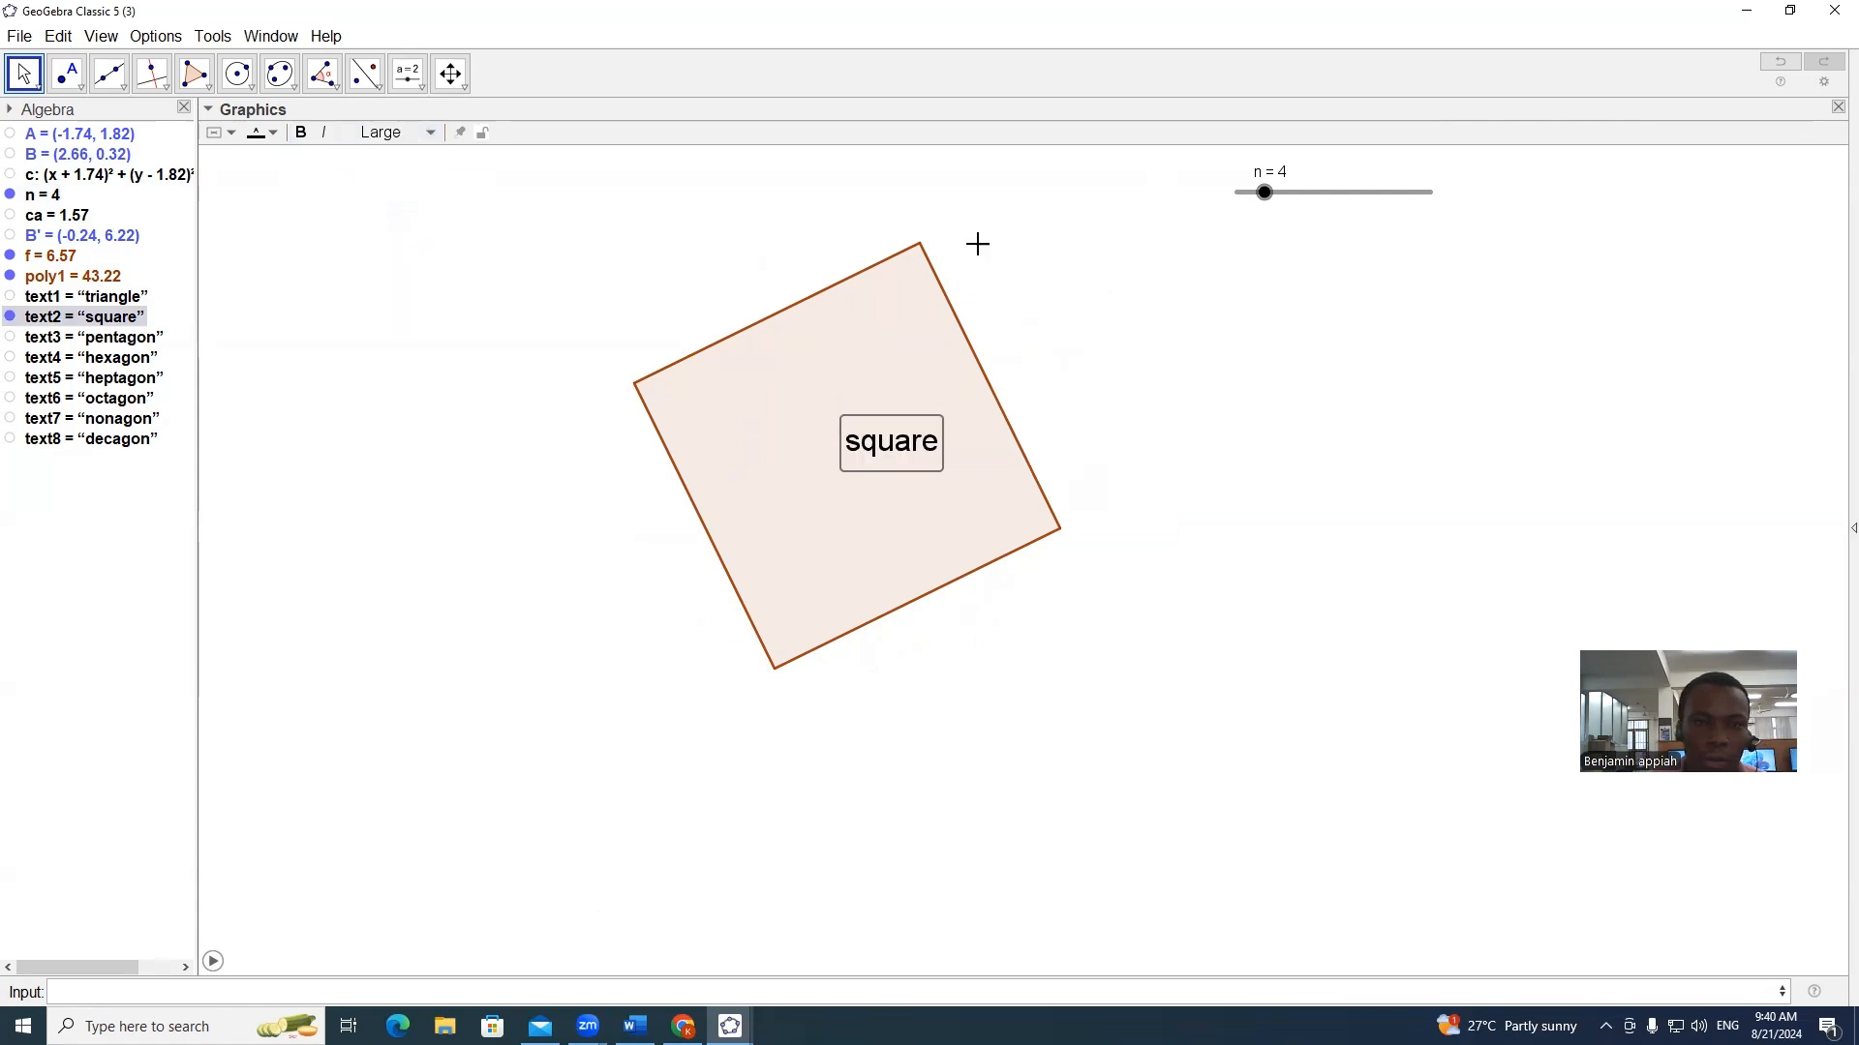
drag(851, 440, 806, 429)
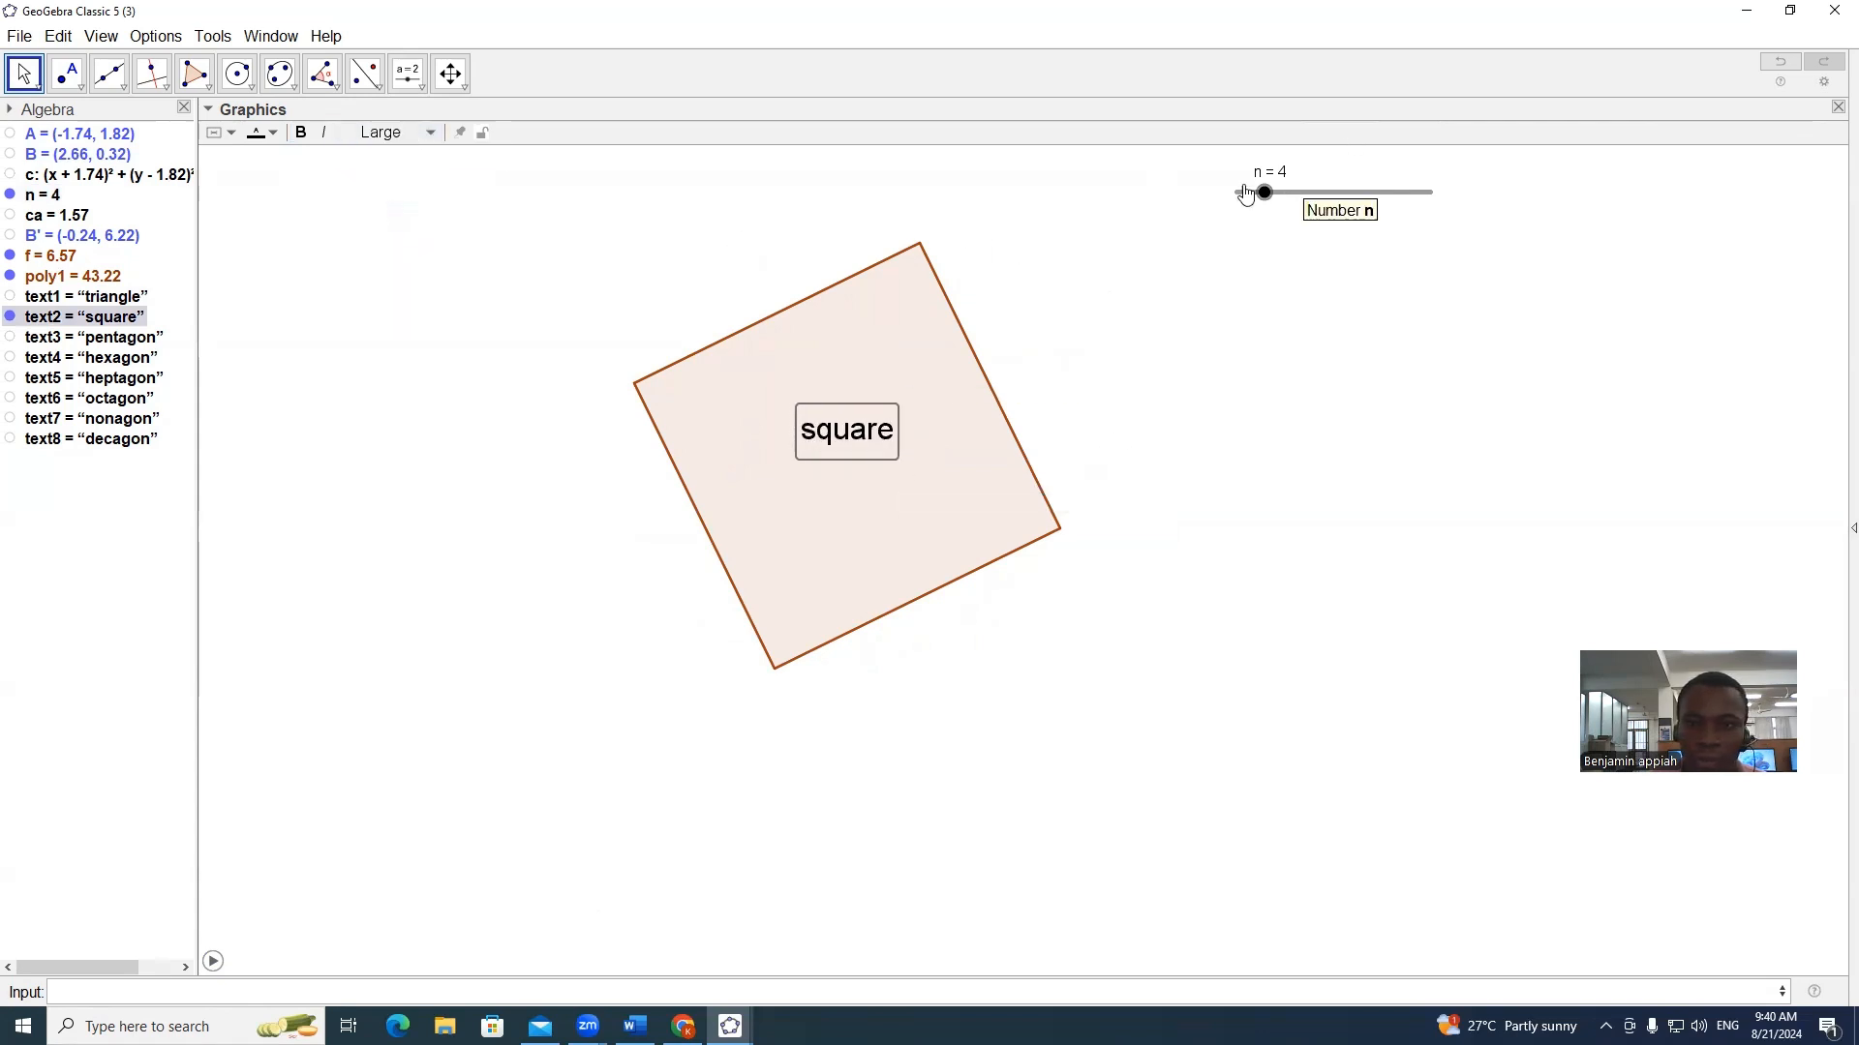
Step: Set slider n to 5, change the "pentagon" text's size to Large and move it to the pentagon's centre
mouse_move(1265, 194)
mouse_down()
mouse_move(1320, 194)
mouse_move(1291, 196)
mouse_up()
click(896, 450)
drag(901, 452, 877, 443)
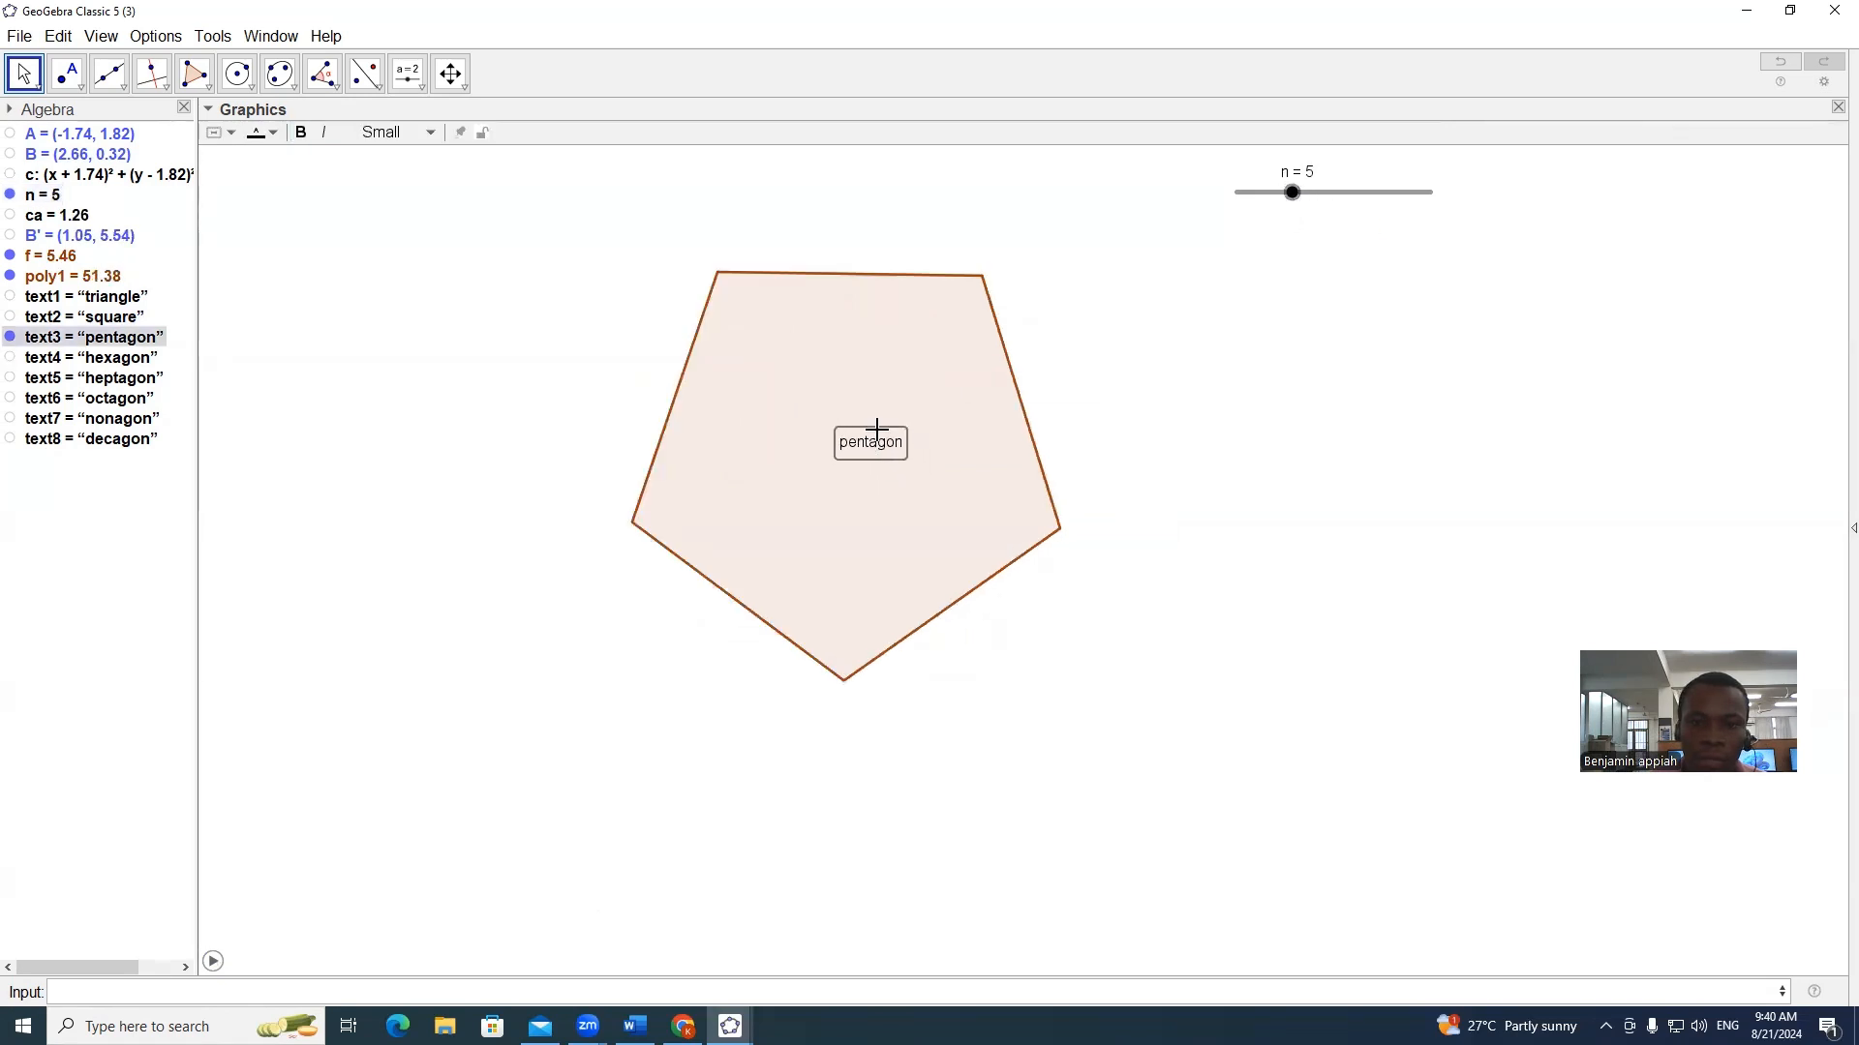
click(416, 133)
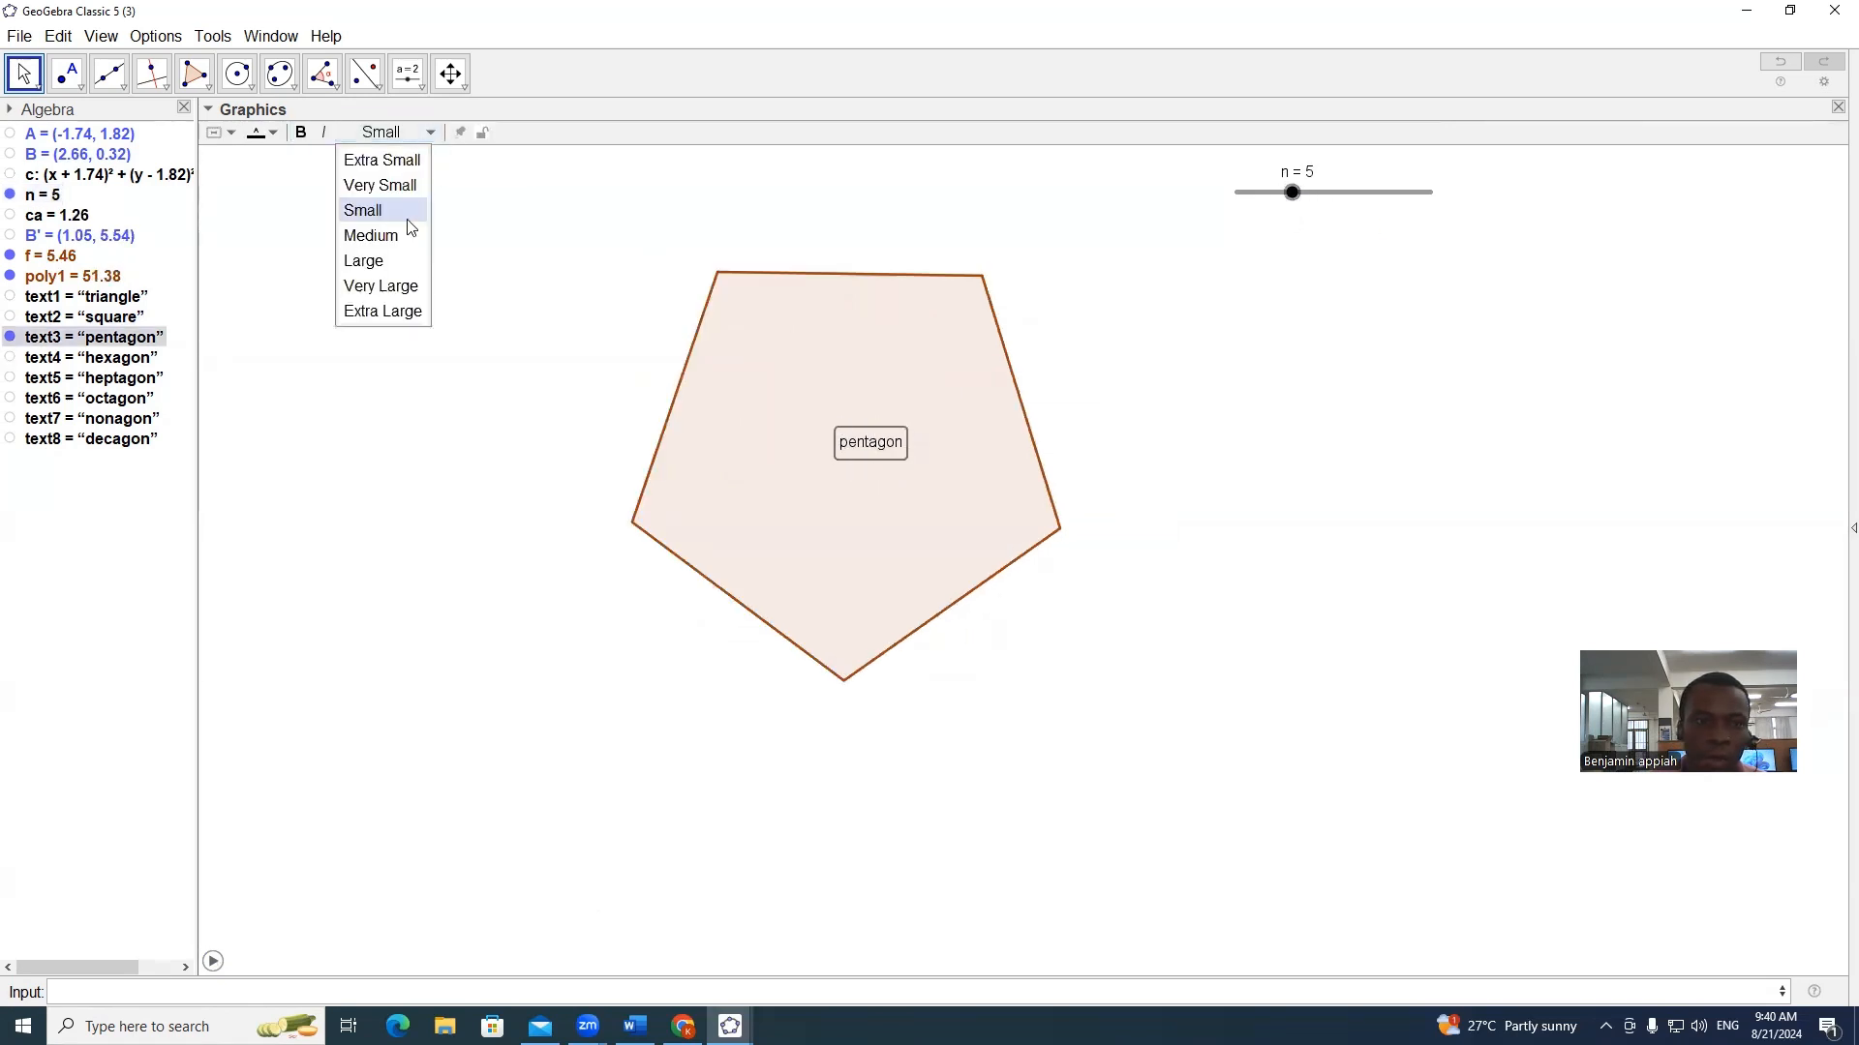
click(377, 261)
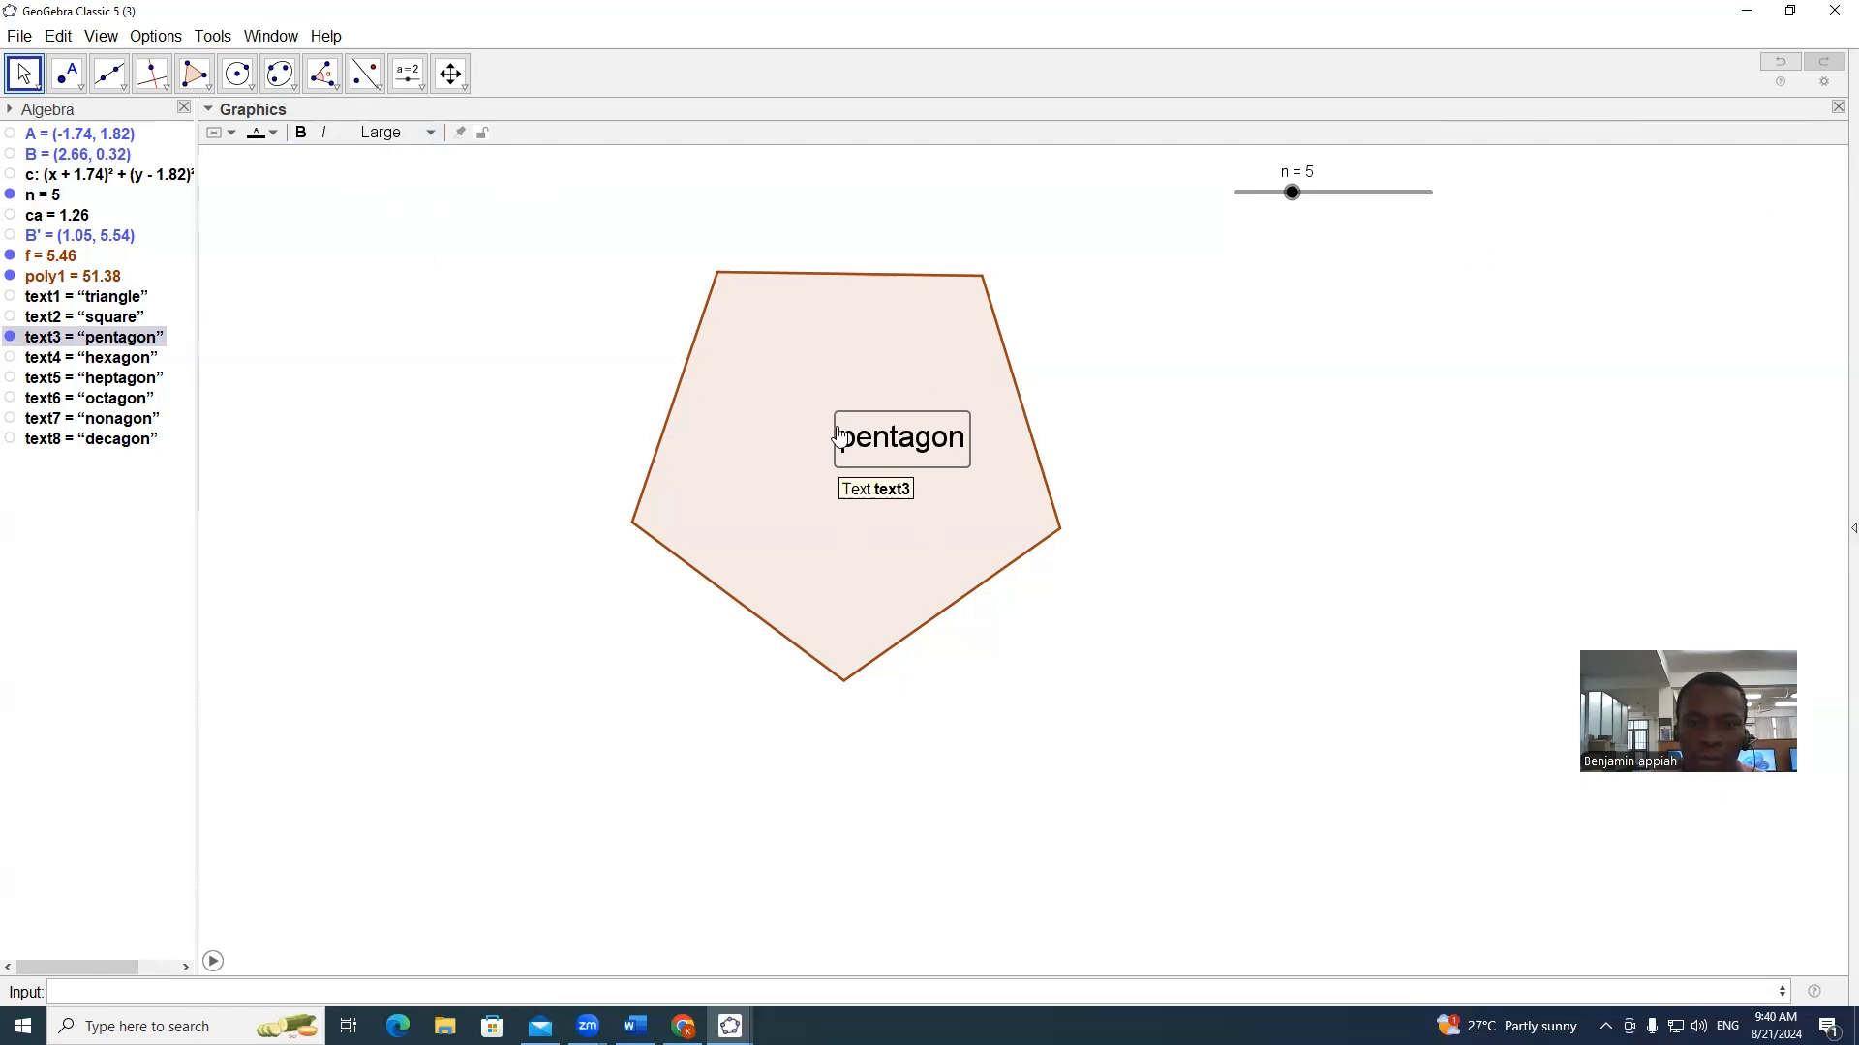
drag(851, 440, 829, 468)
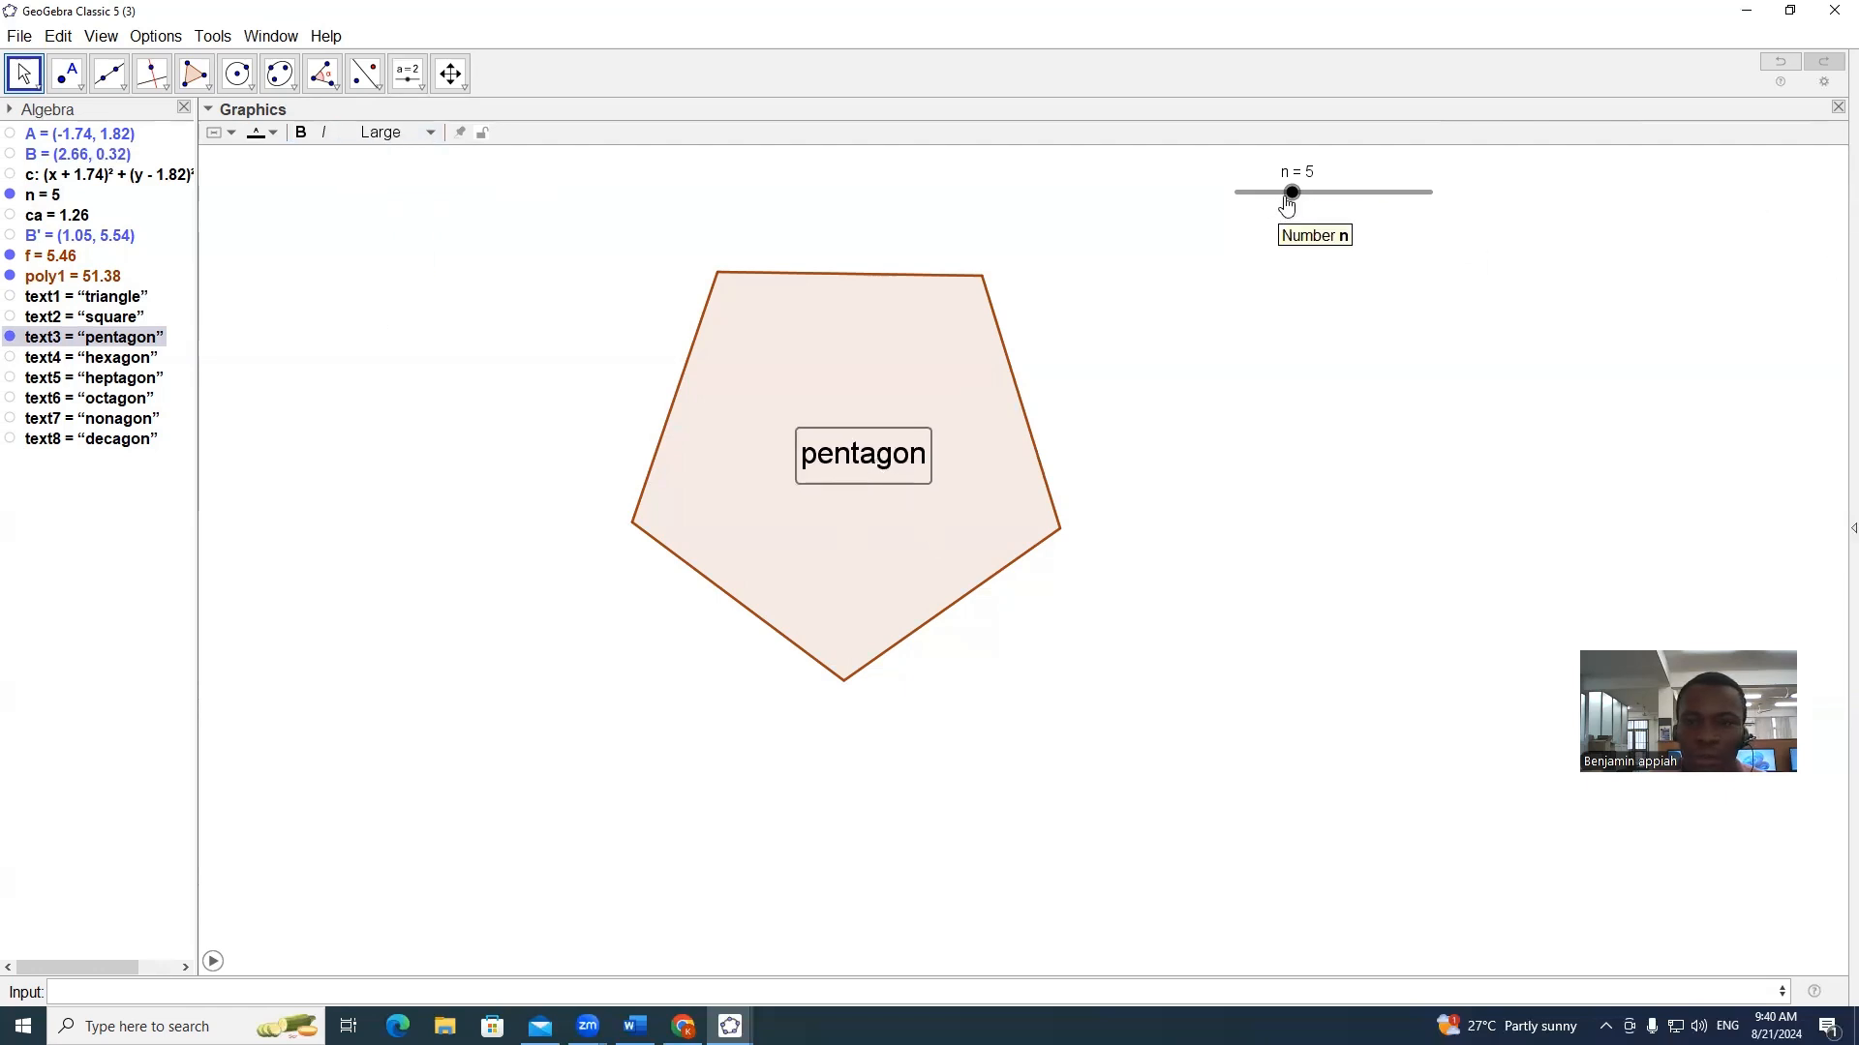
Step: Set slider n to 6, move the "hexagon" text up near the hexagon's centre and change its size to Large
drag(1291, 194, 1319, 193)
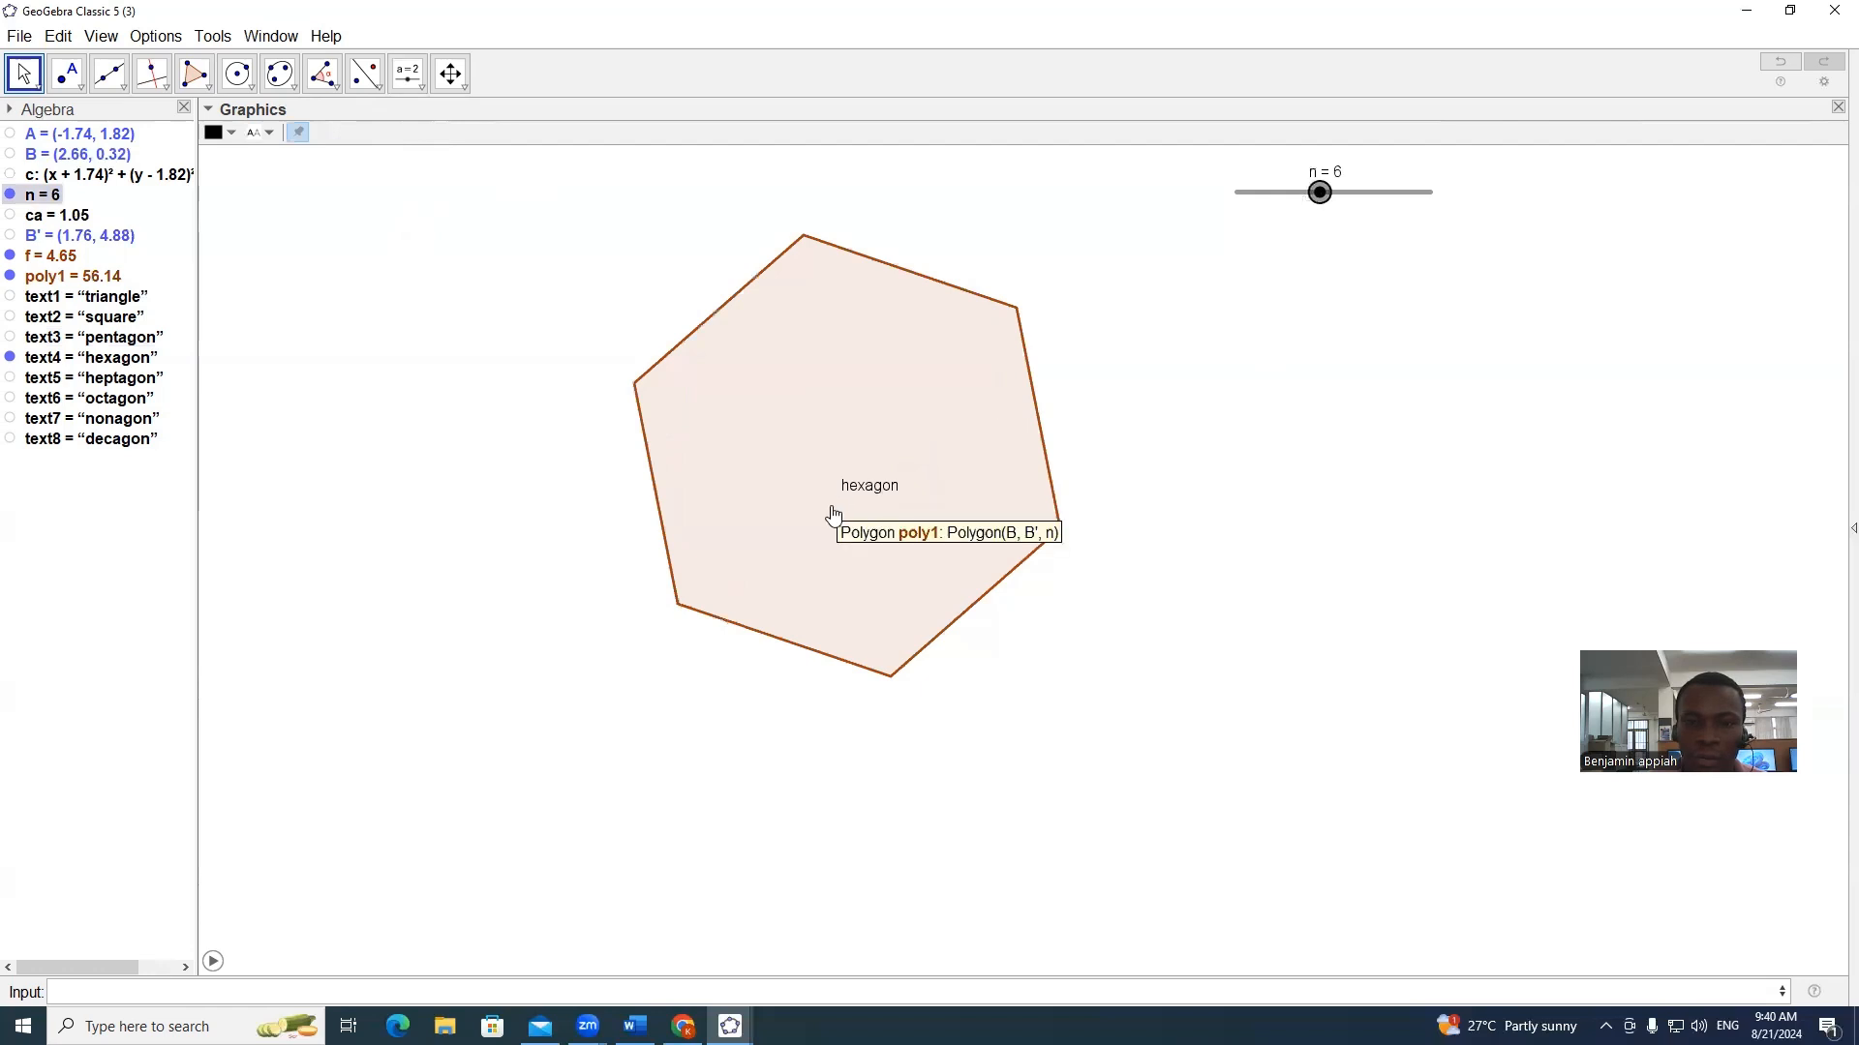
drag(861, 481, 855, 446)
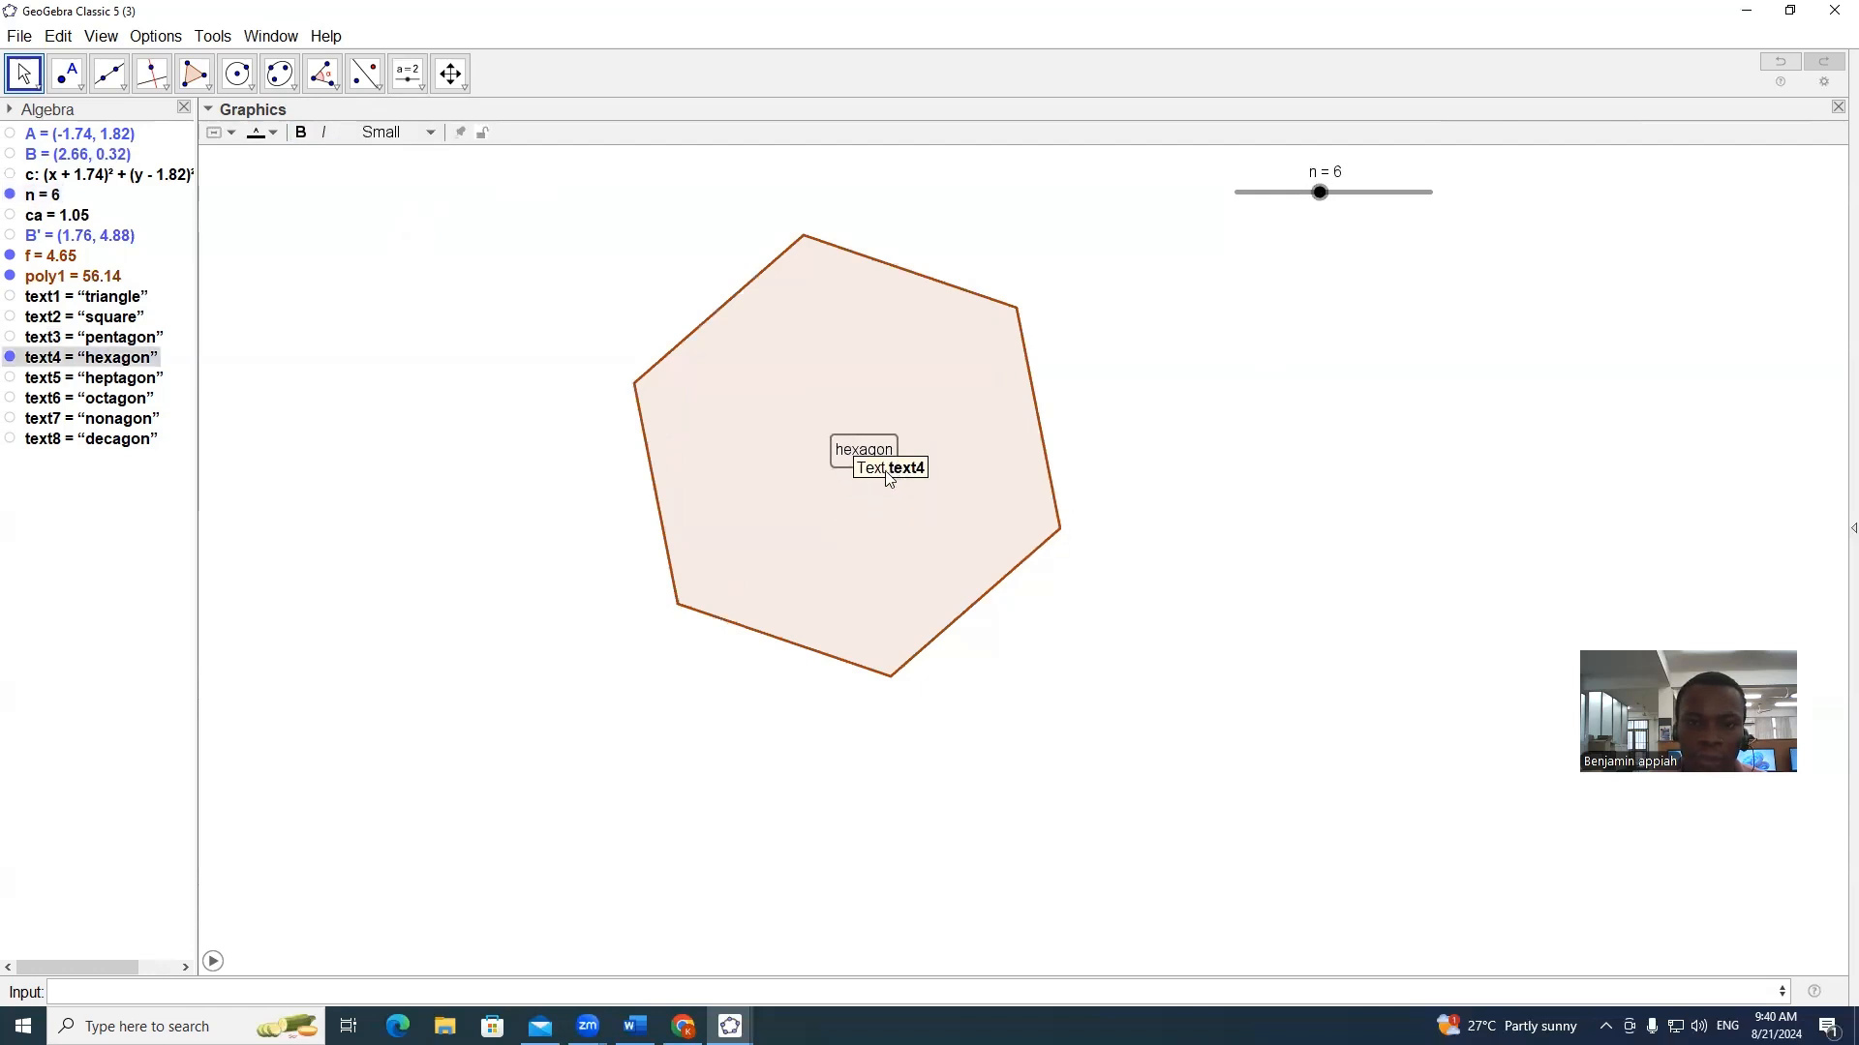
click(413, 133)
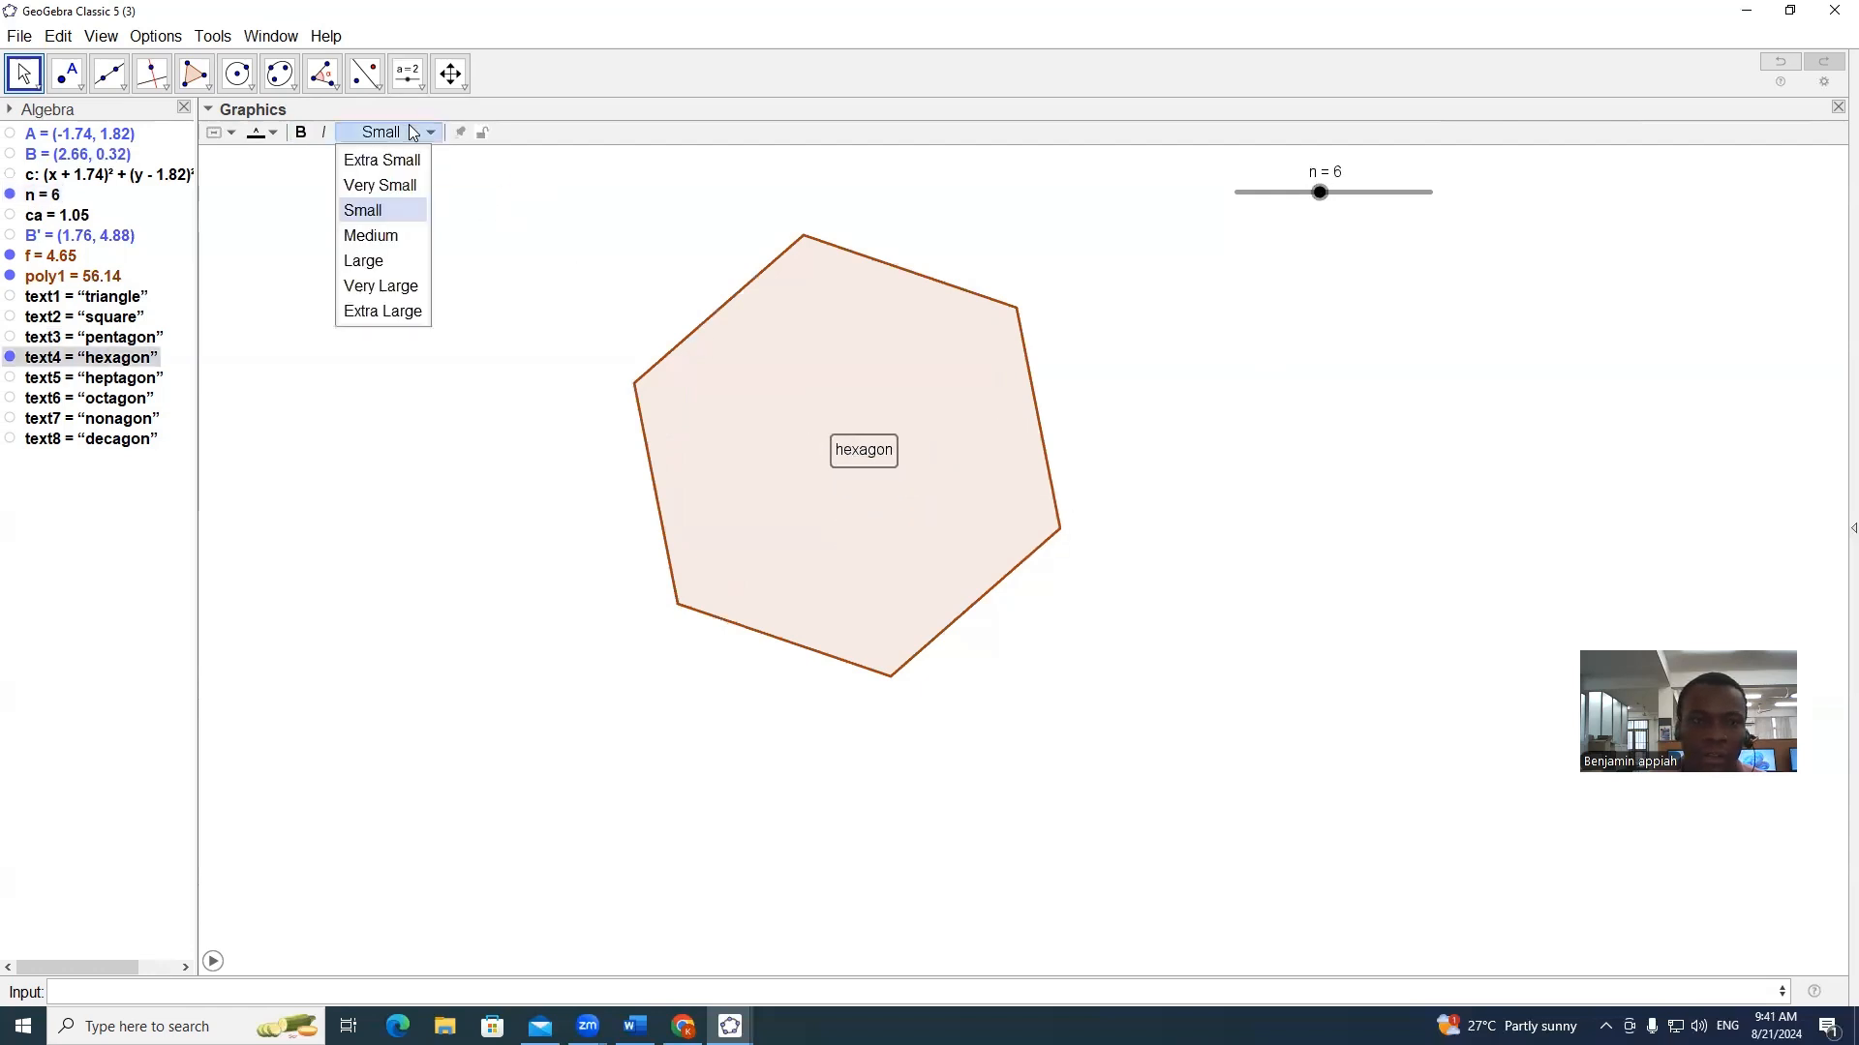
click(382, 258)
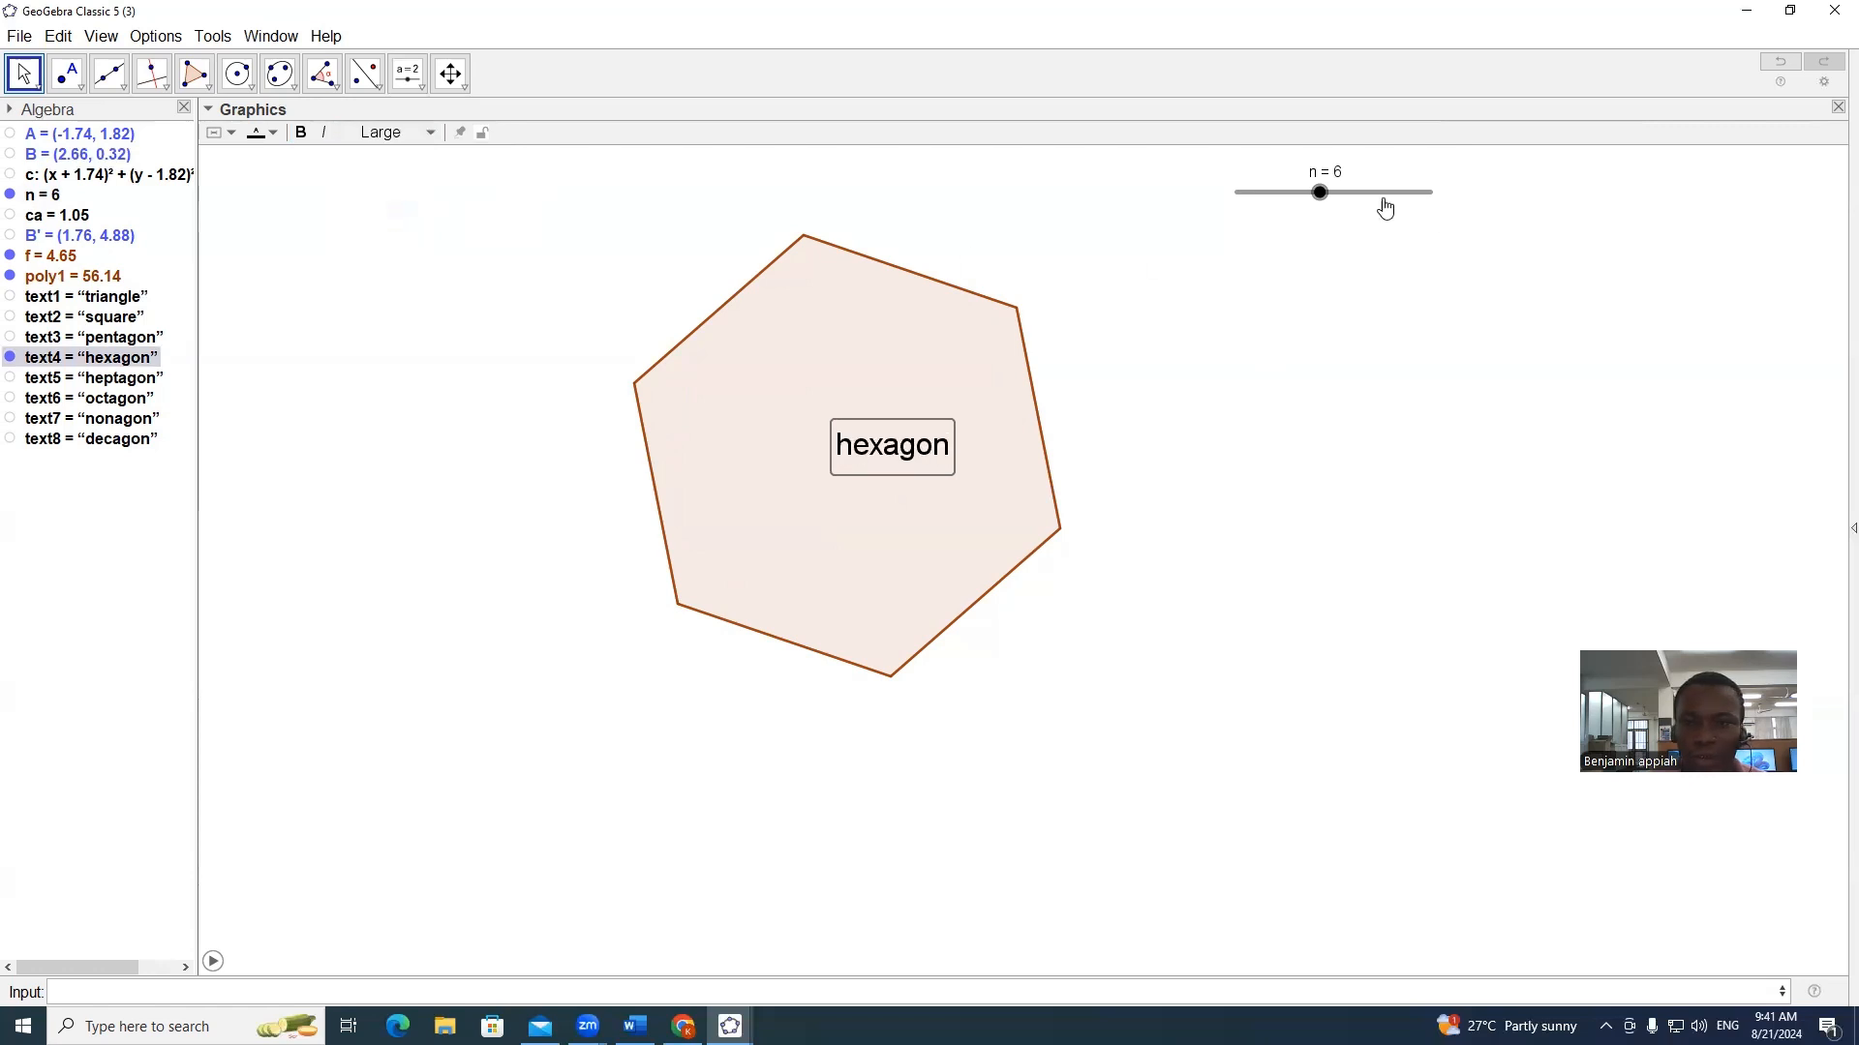
Step: Set slider n to 7 and change the "heptagon" text's size to Large near the heptagon's centre
click(1319, 192)
drag(1318, 192, 1346, 192)
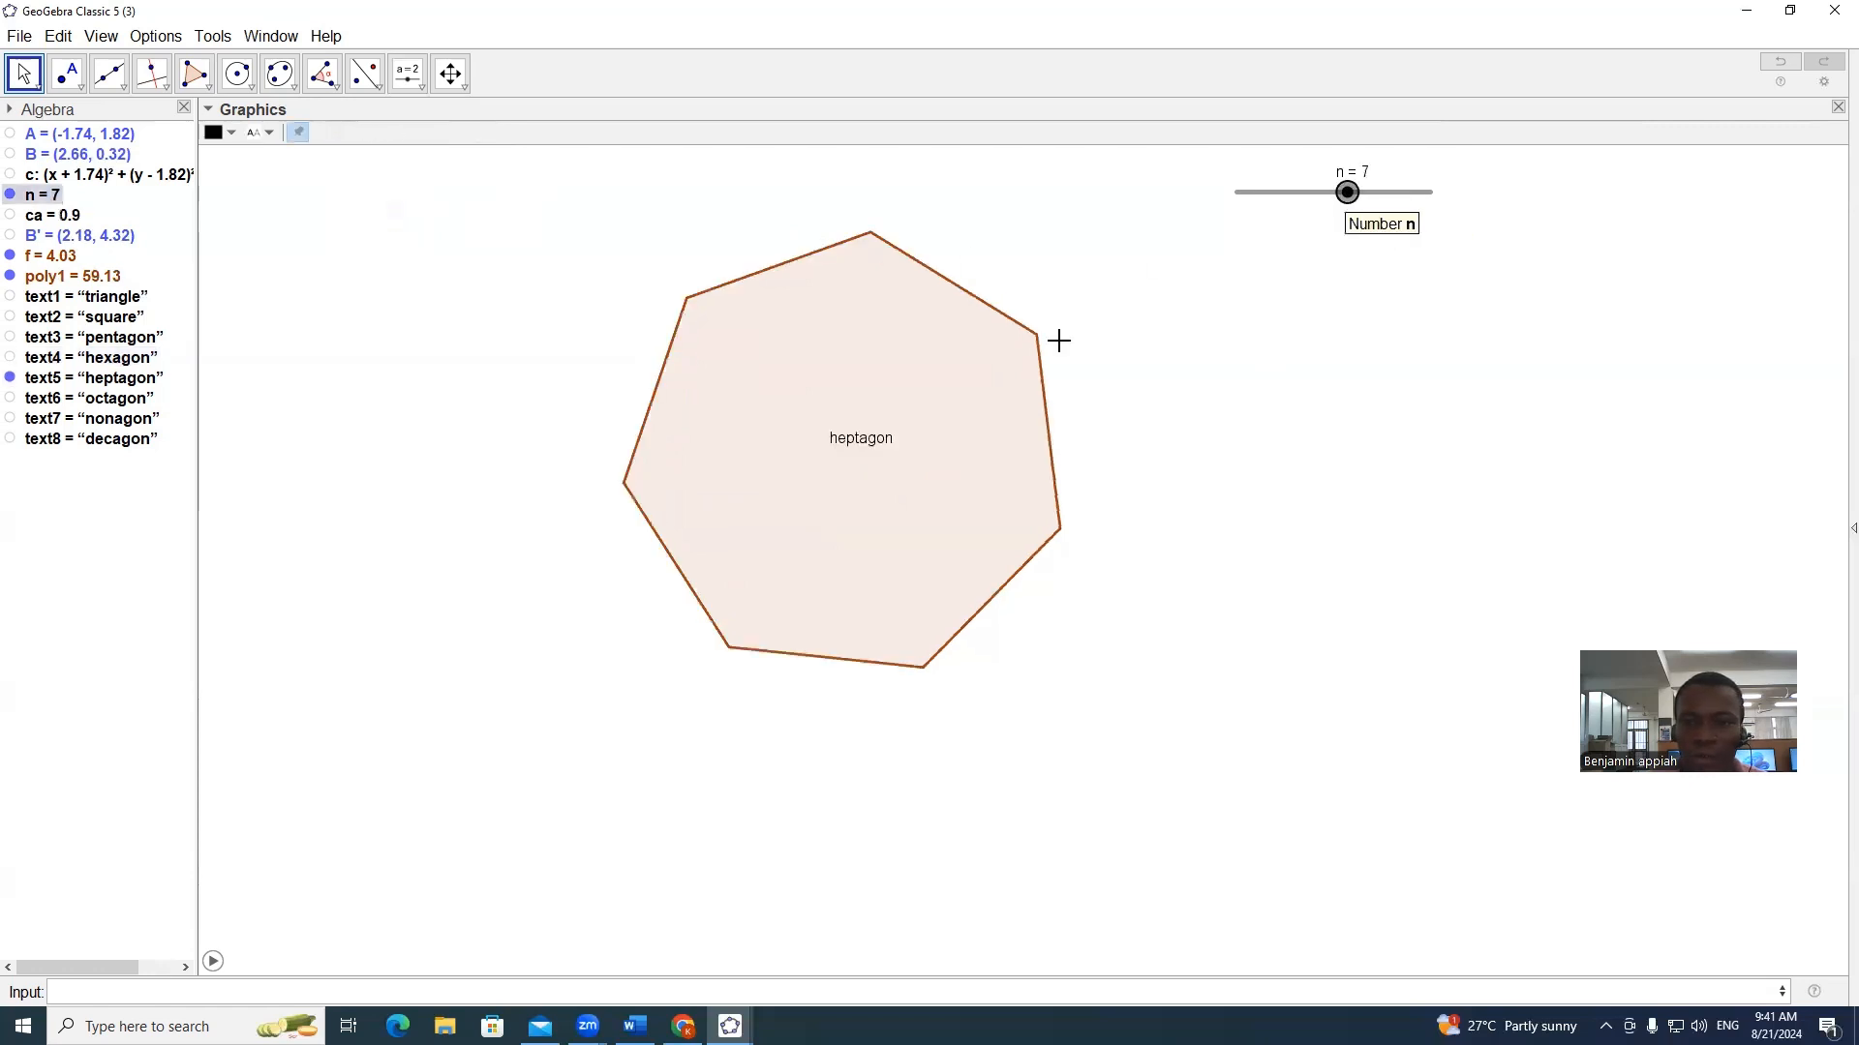
right_click(868, 440)
click(382, 154)
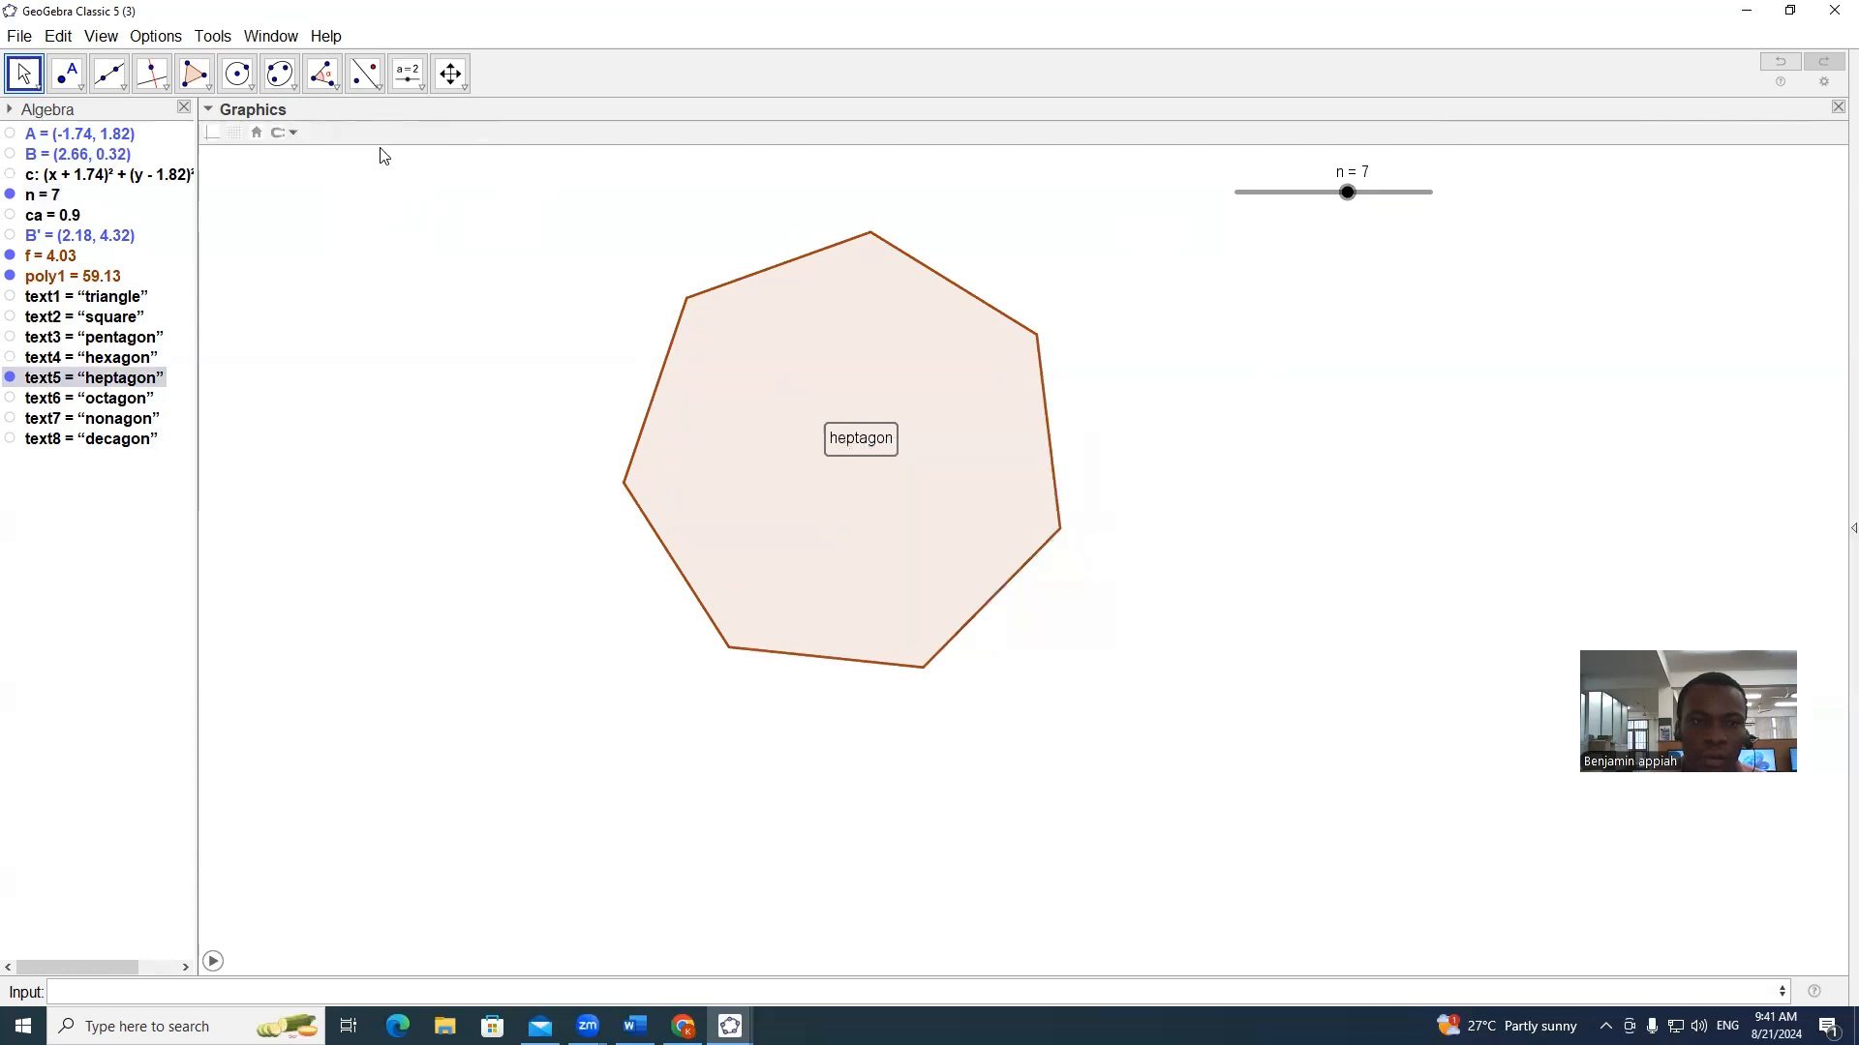
click(844, 444)
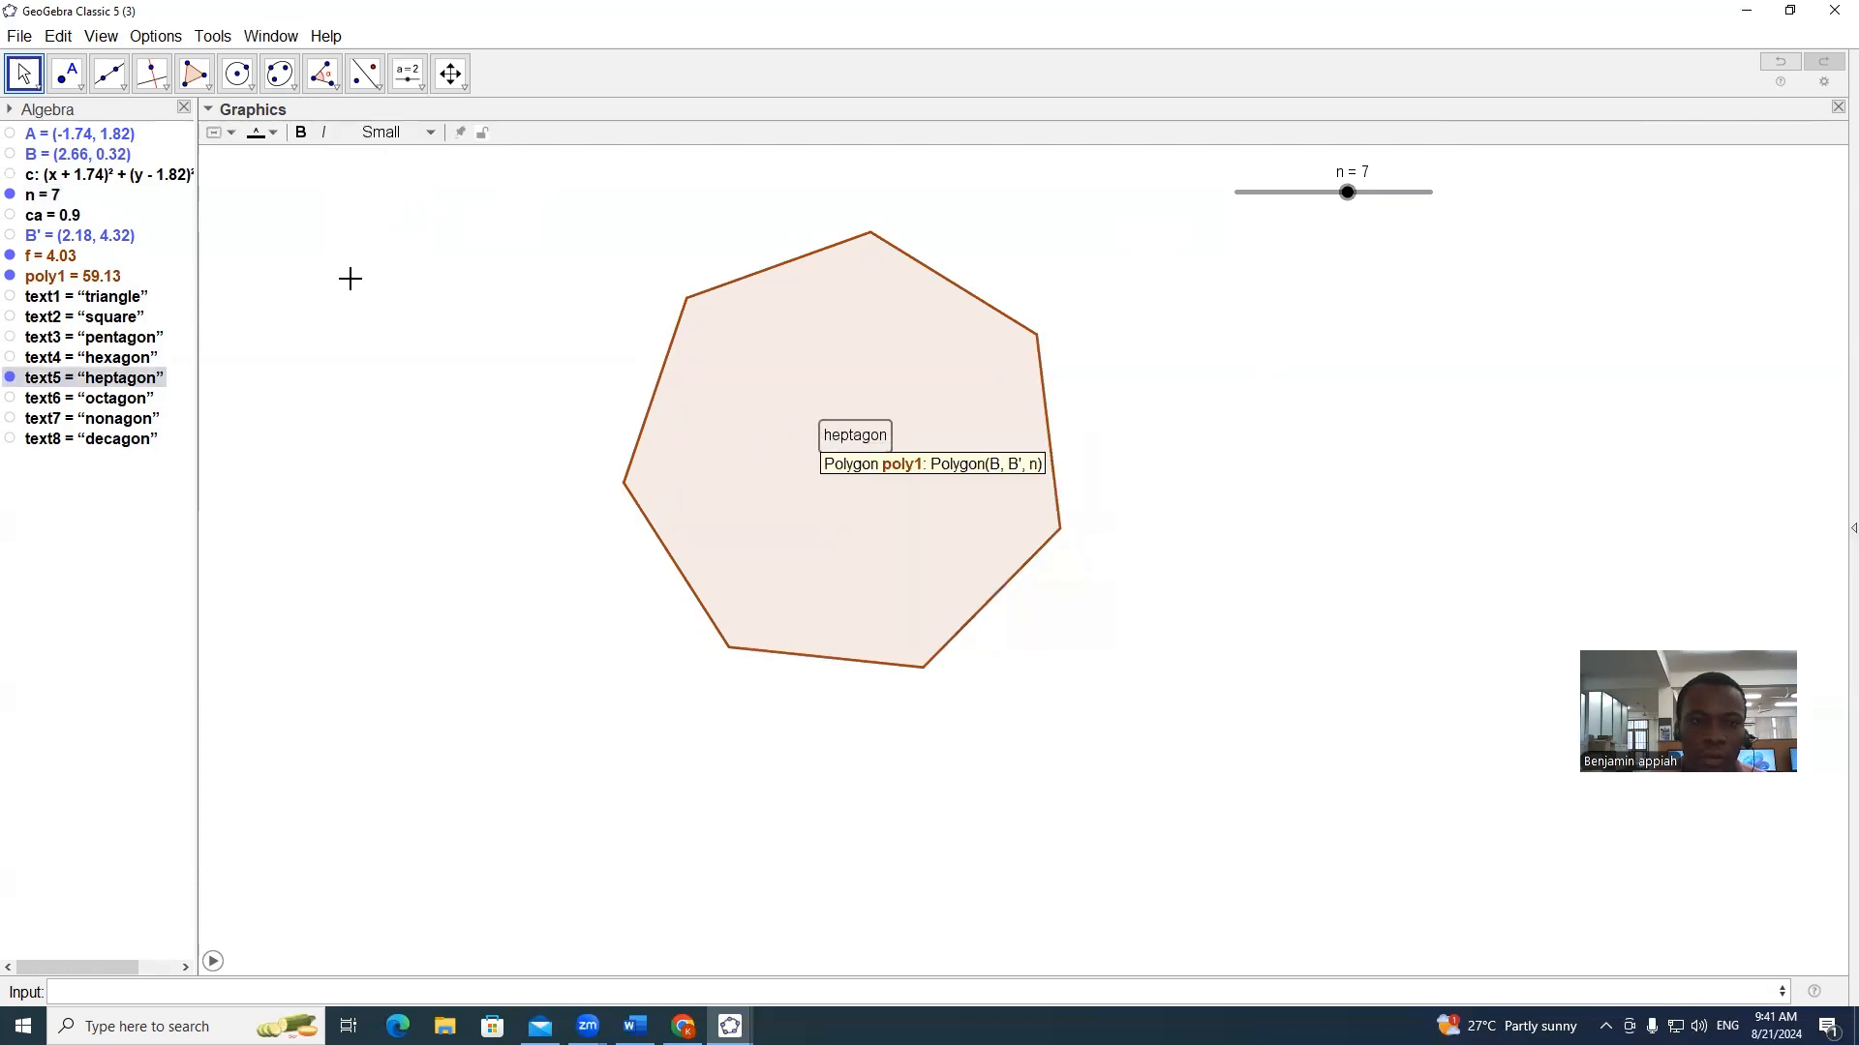
click(397, 133)
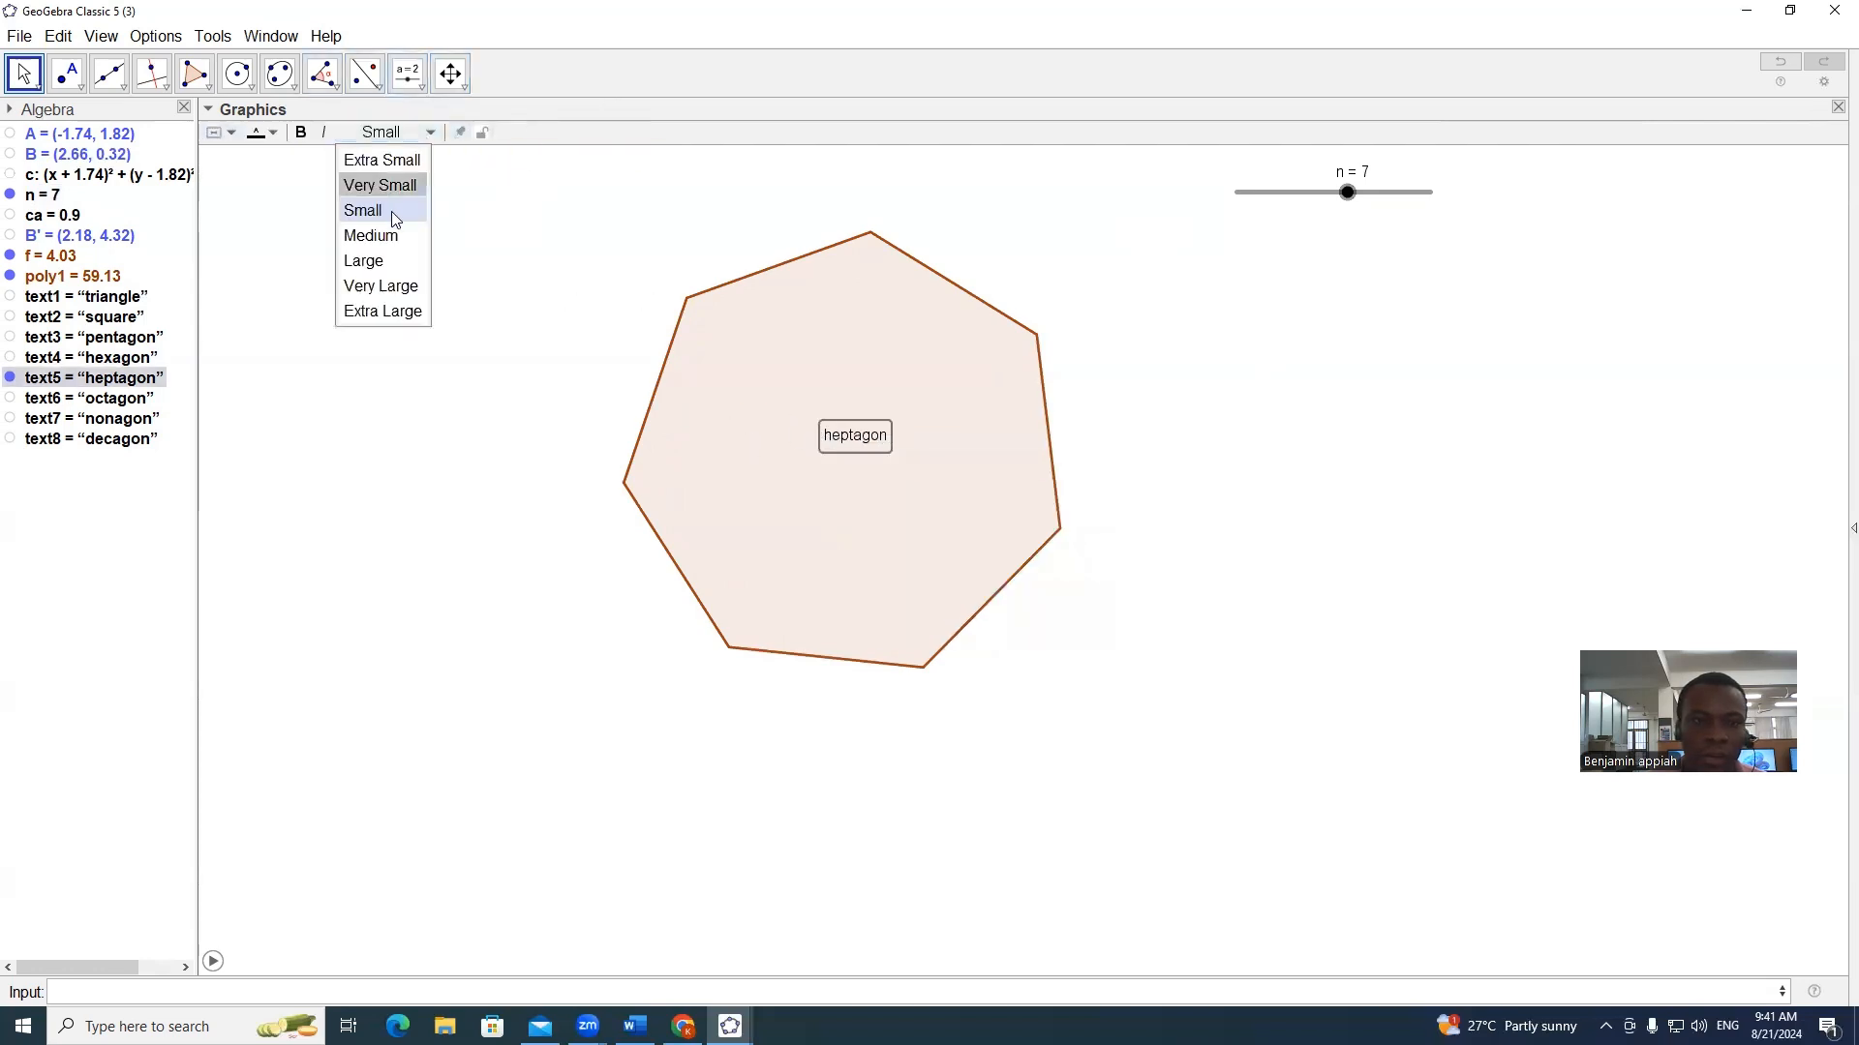
click(373, 261)
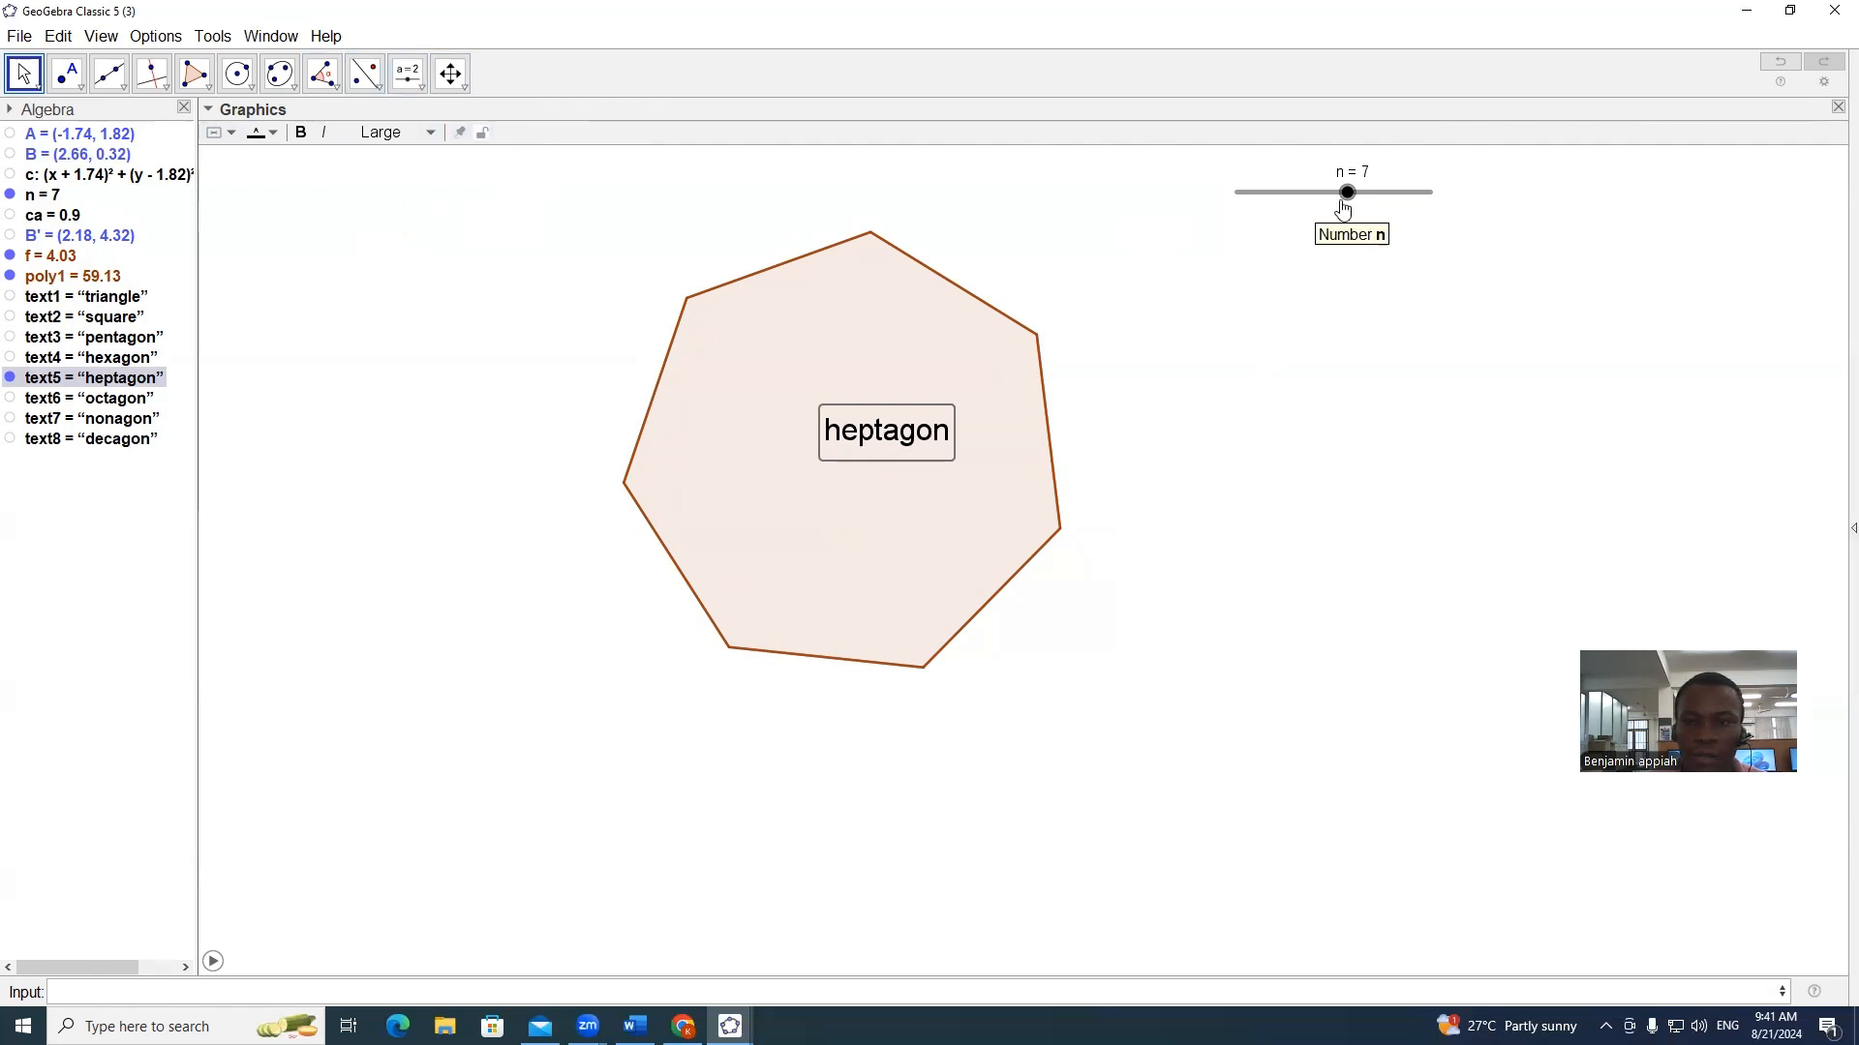
Step: Set slider n to 8, change the "octagon" text's size to Large and move it to the octagon's centre
click(1345, 193)
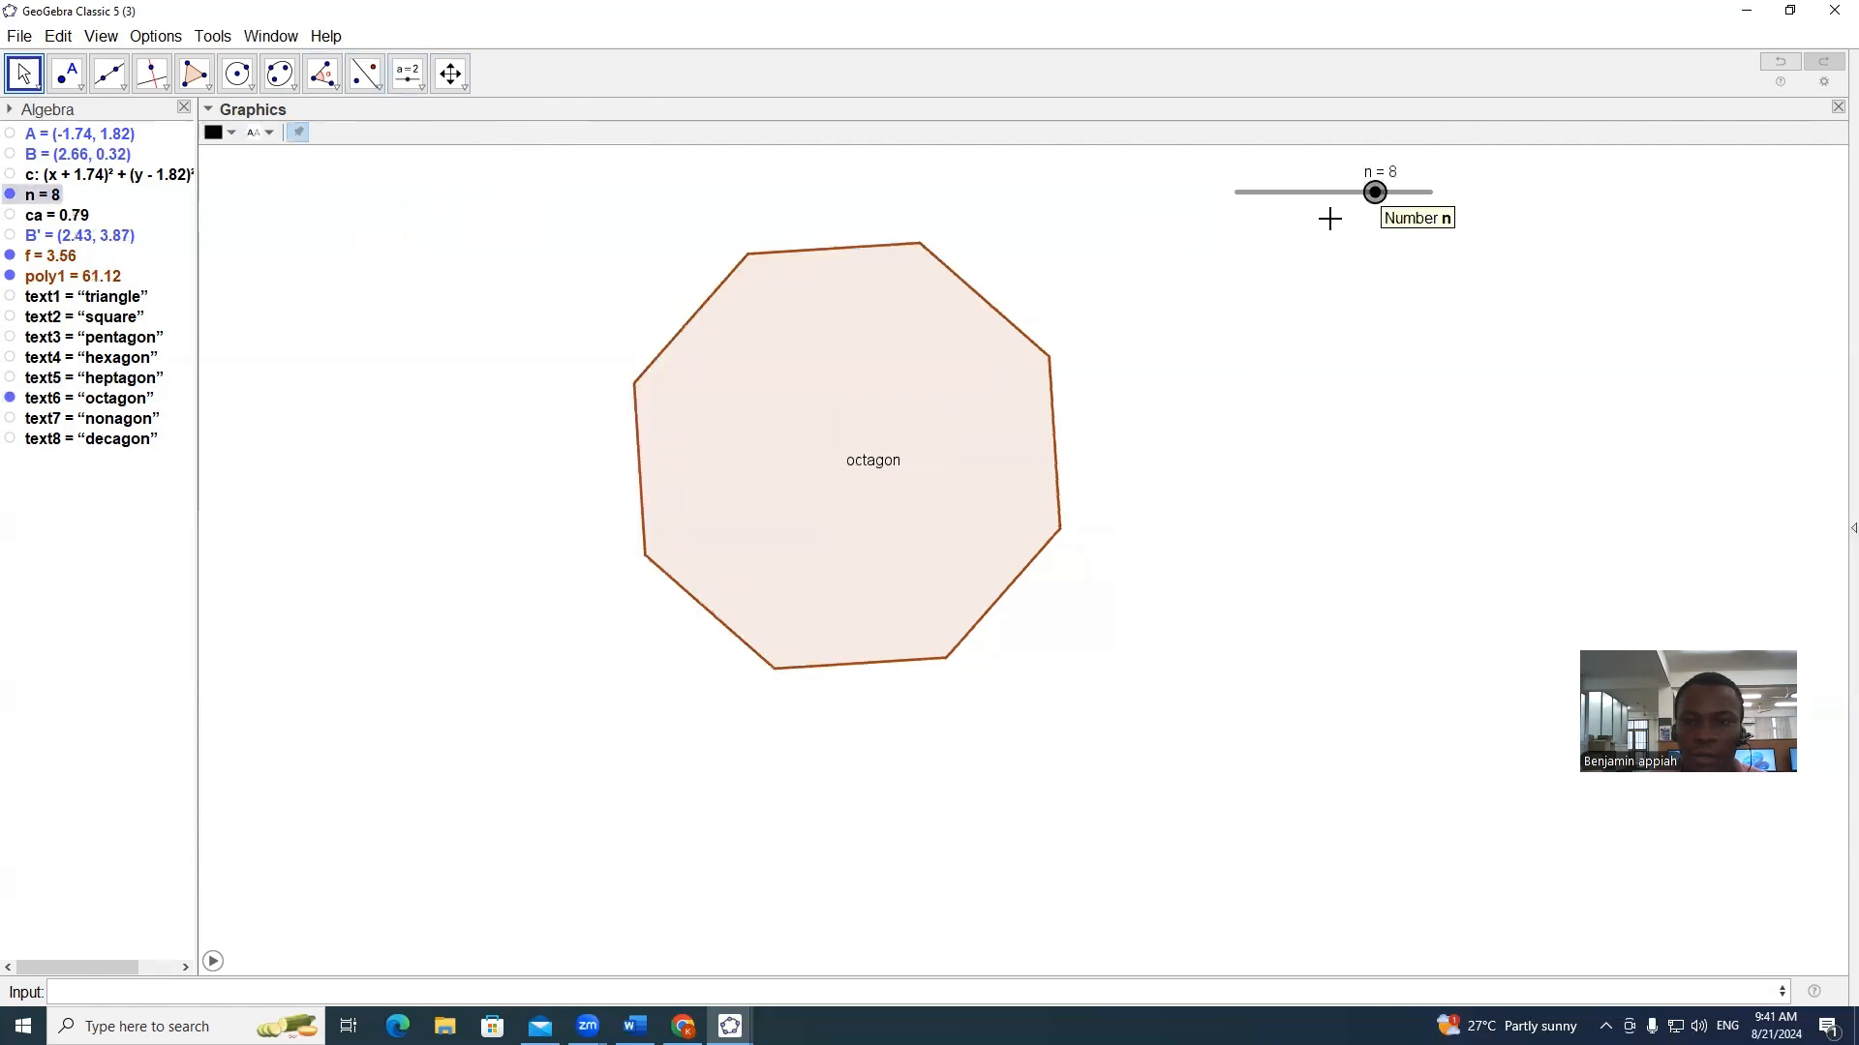
click(860, 472)
click(408, 137)
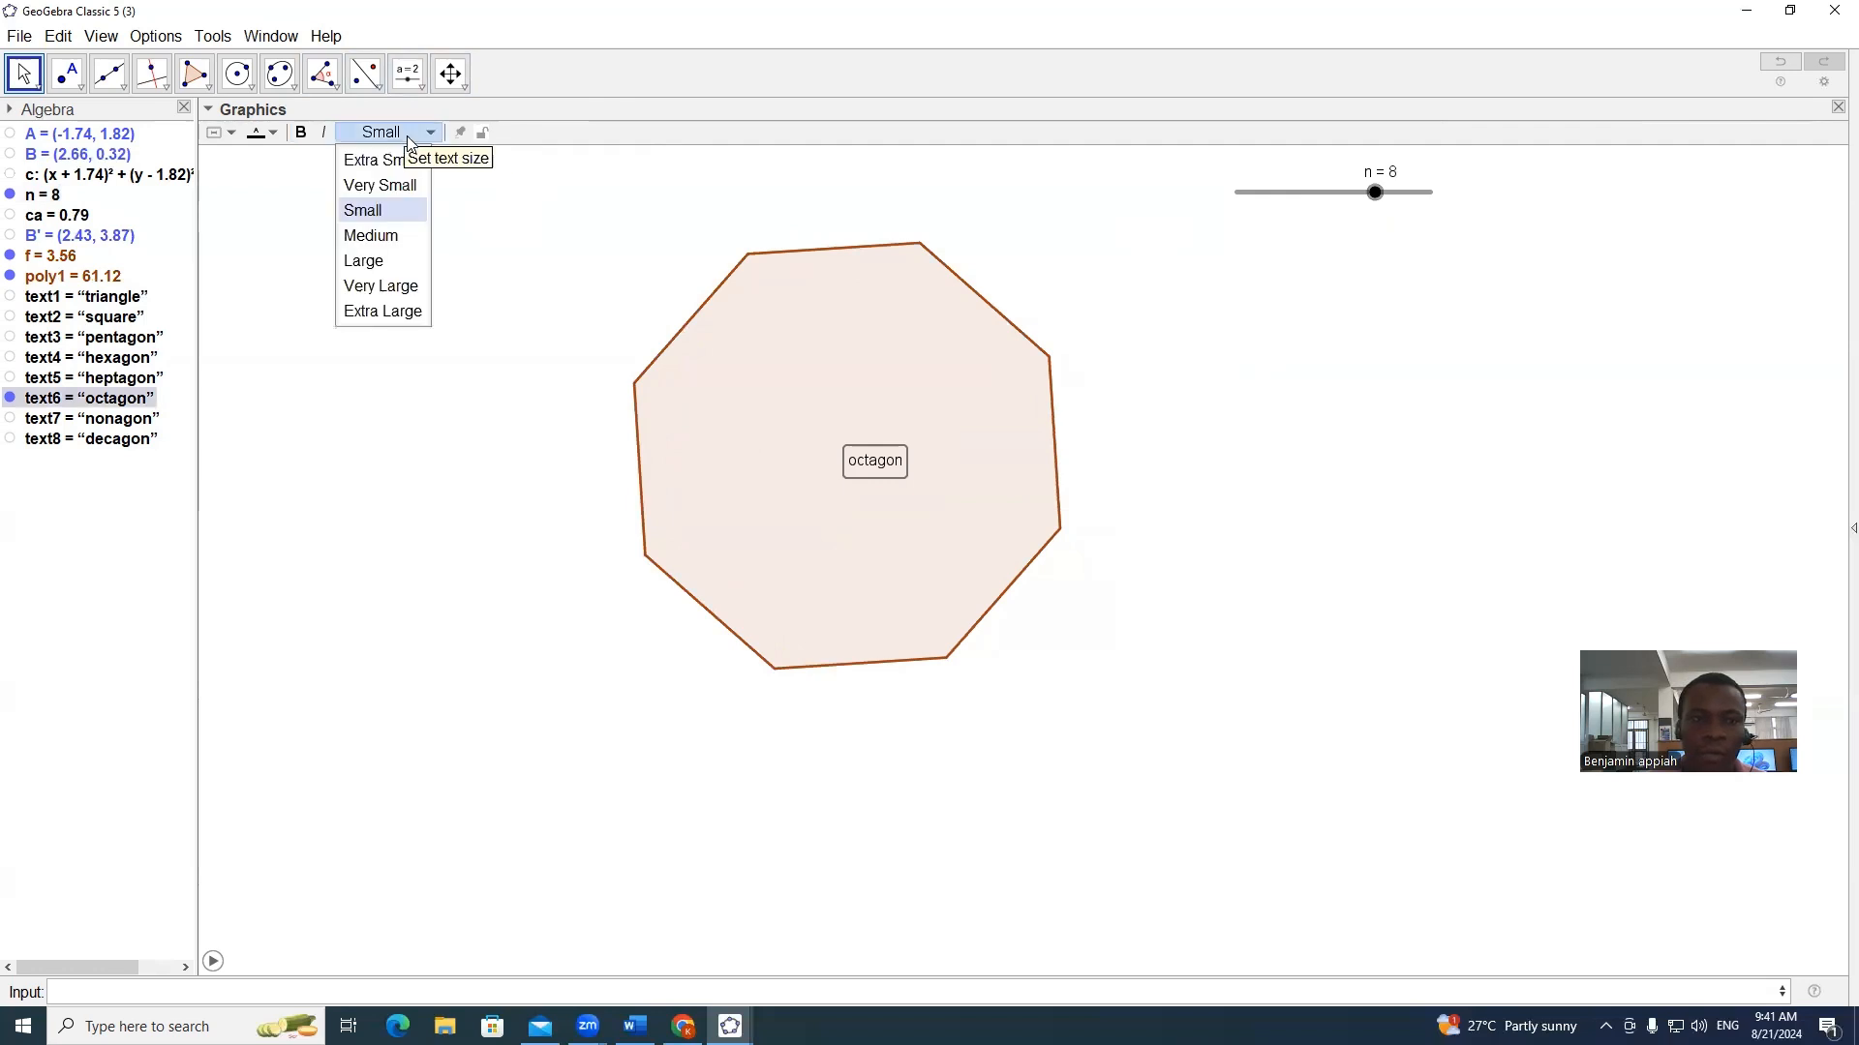
click(372, 261)
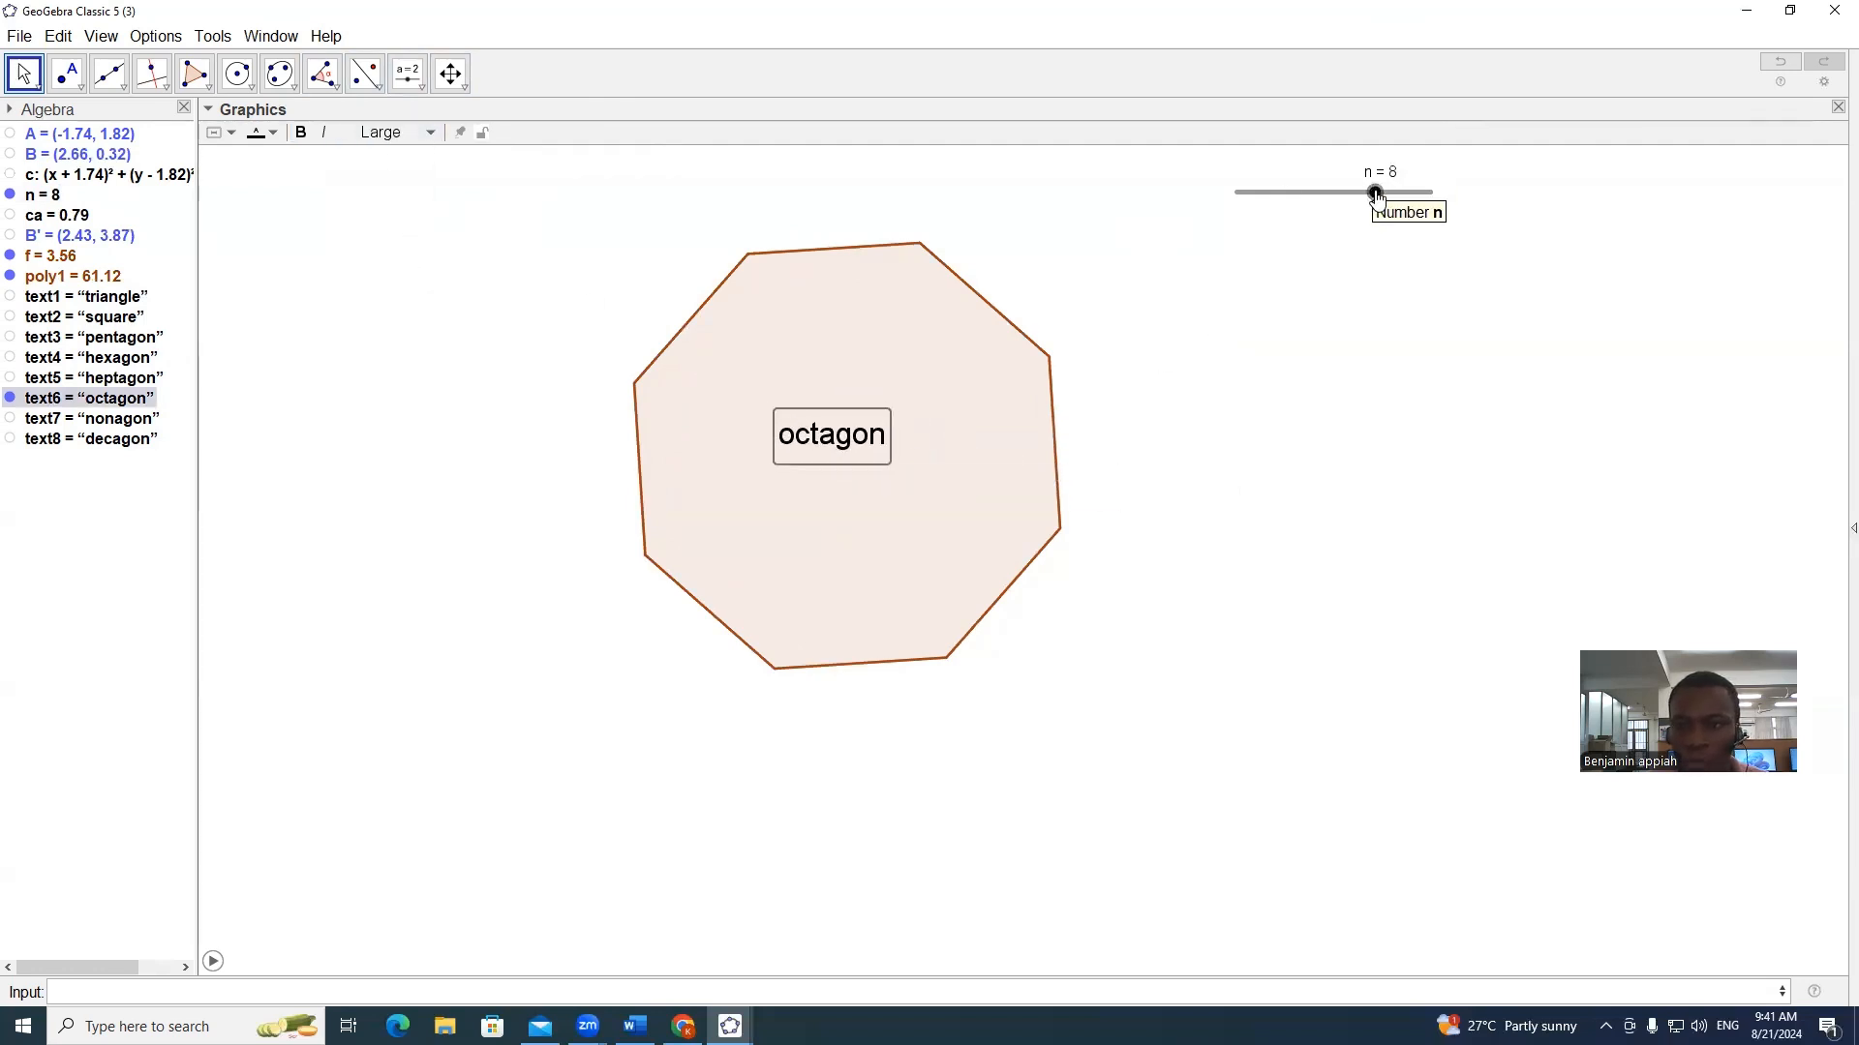
Step: Set slider n to 9 and change the "nonagon" text's size to Large
drag(1374, 193, 1402, 193)
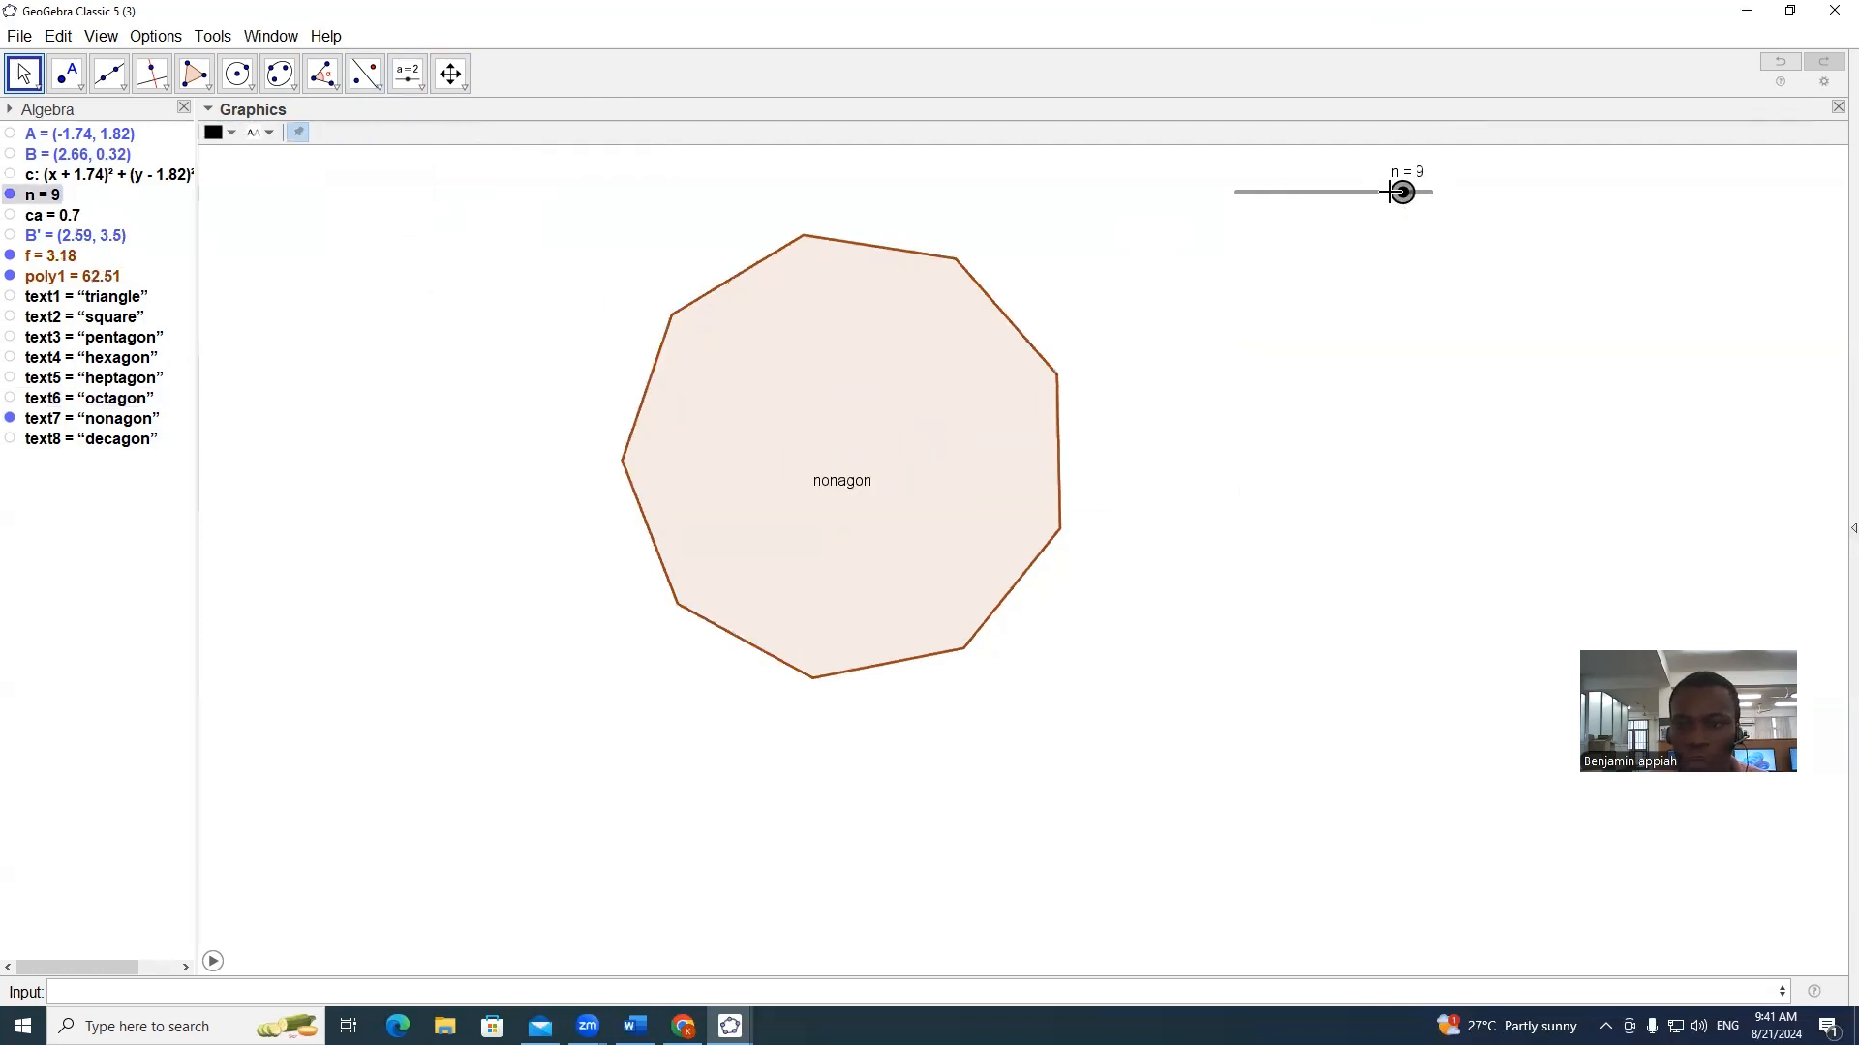
right_click(825, 480)
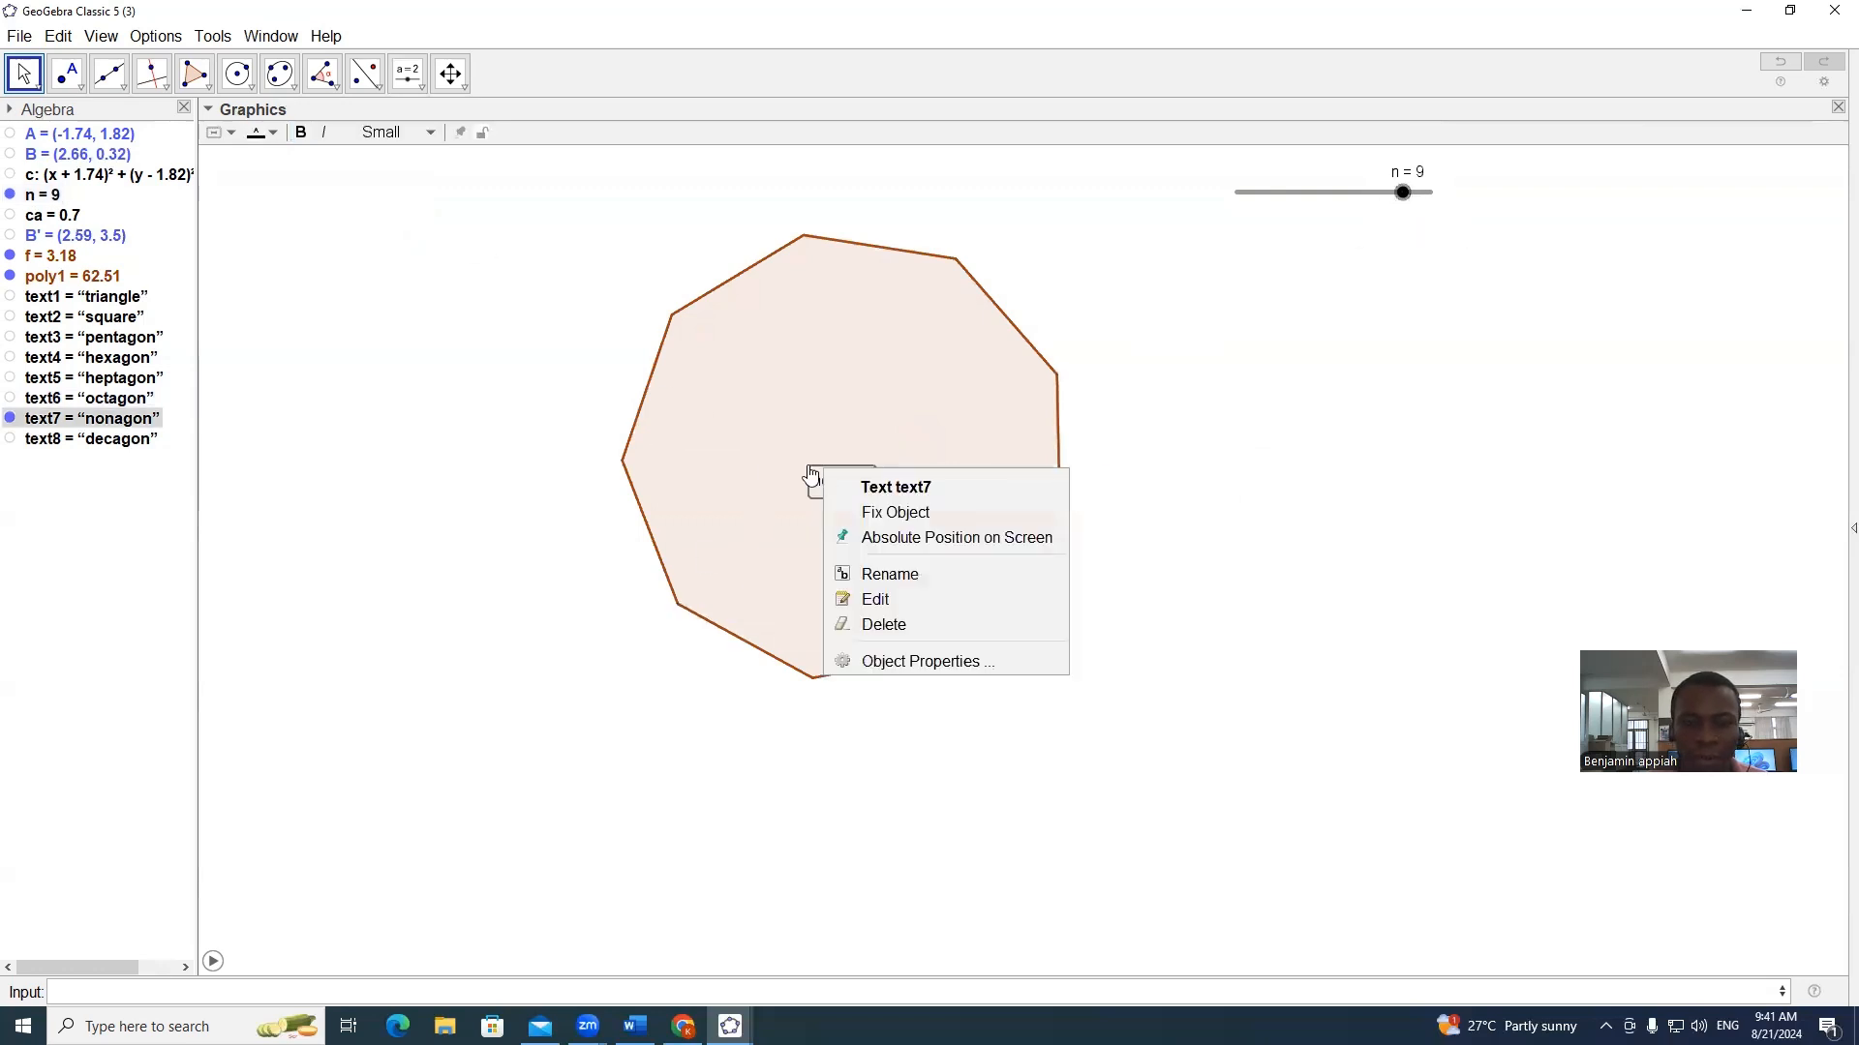
click(430, 132)
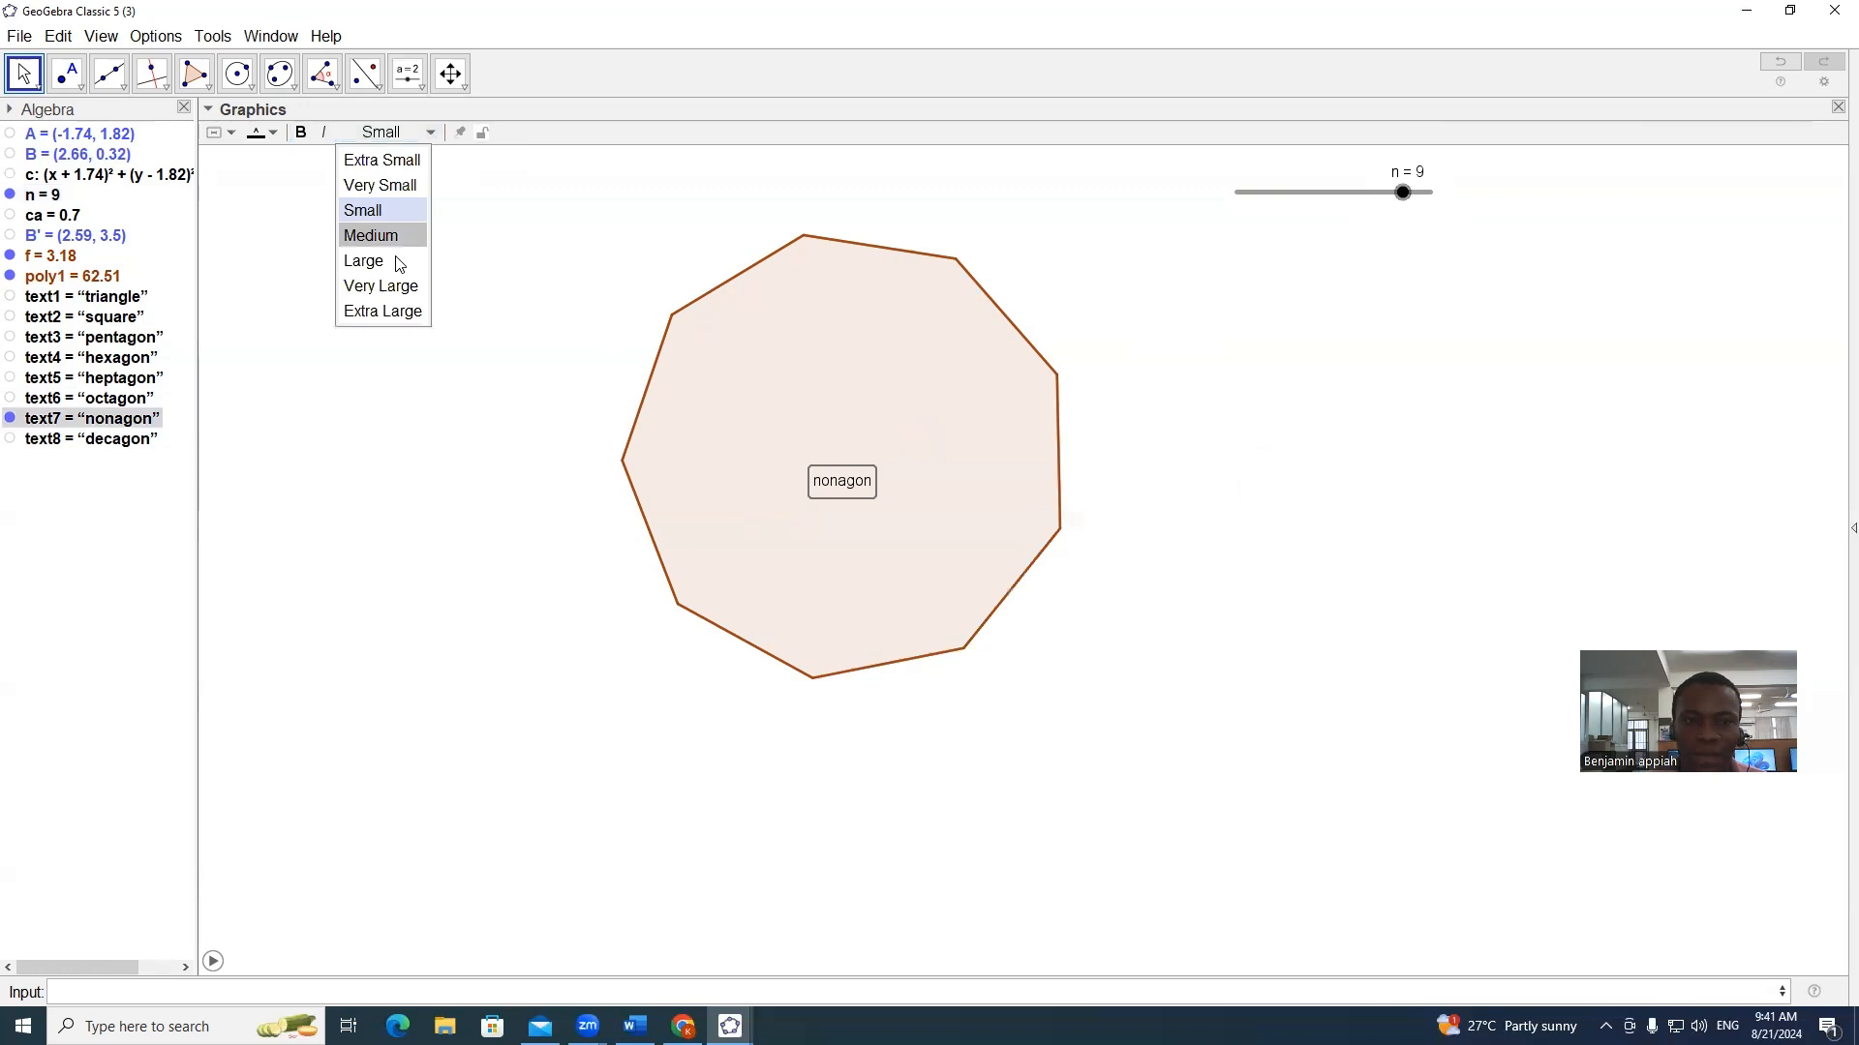
click(363, 262)
Step: Set slider n to 10, move the "decagon" text near the decagon's centre and change its size to Large
drag(1394, 205, 1431, 192)
click(886, 472)
drag(886, 471, 804, 453)
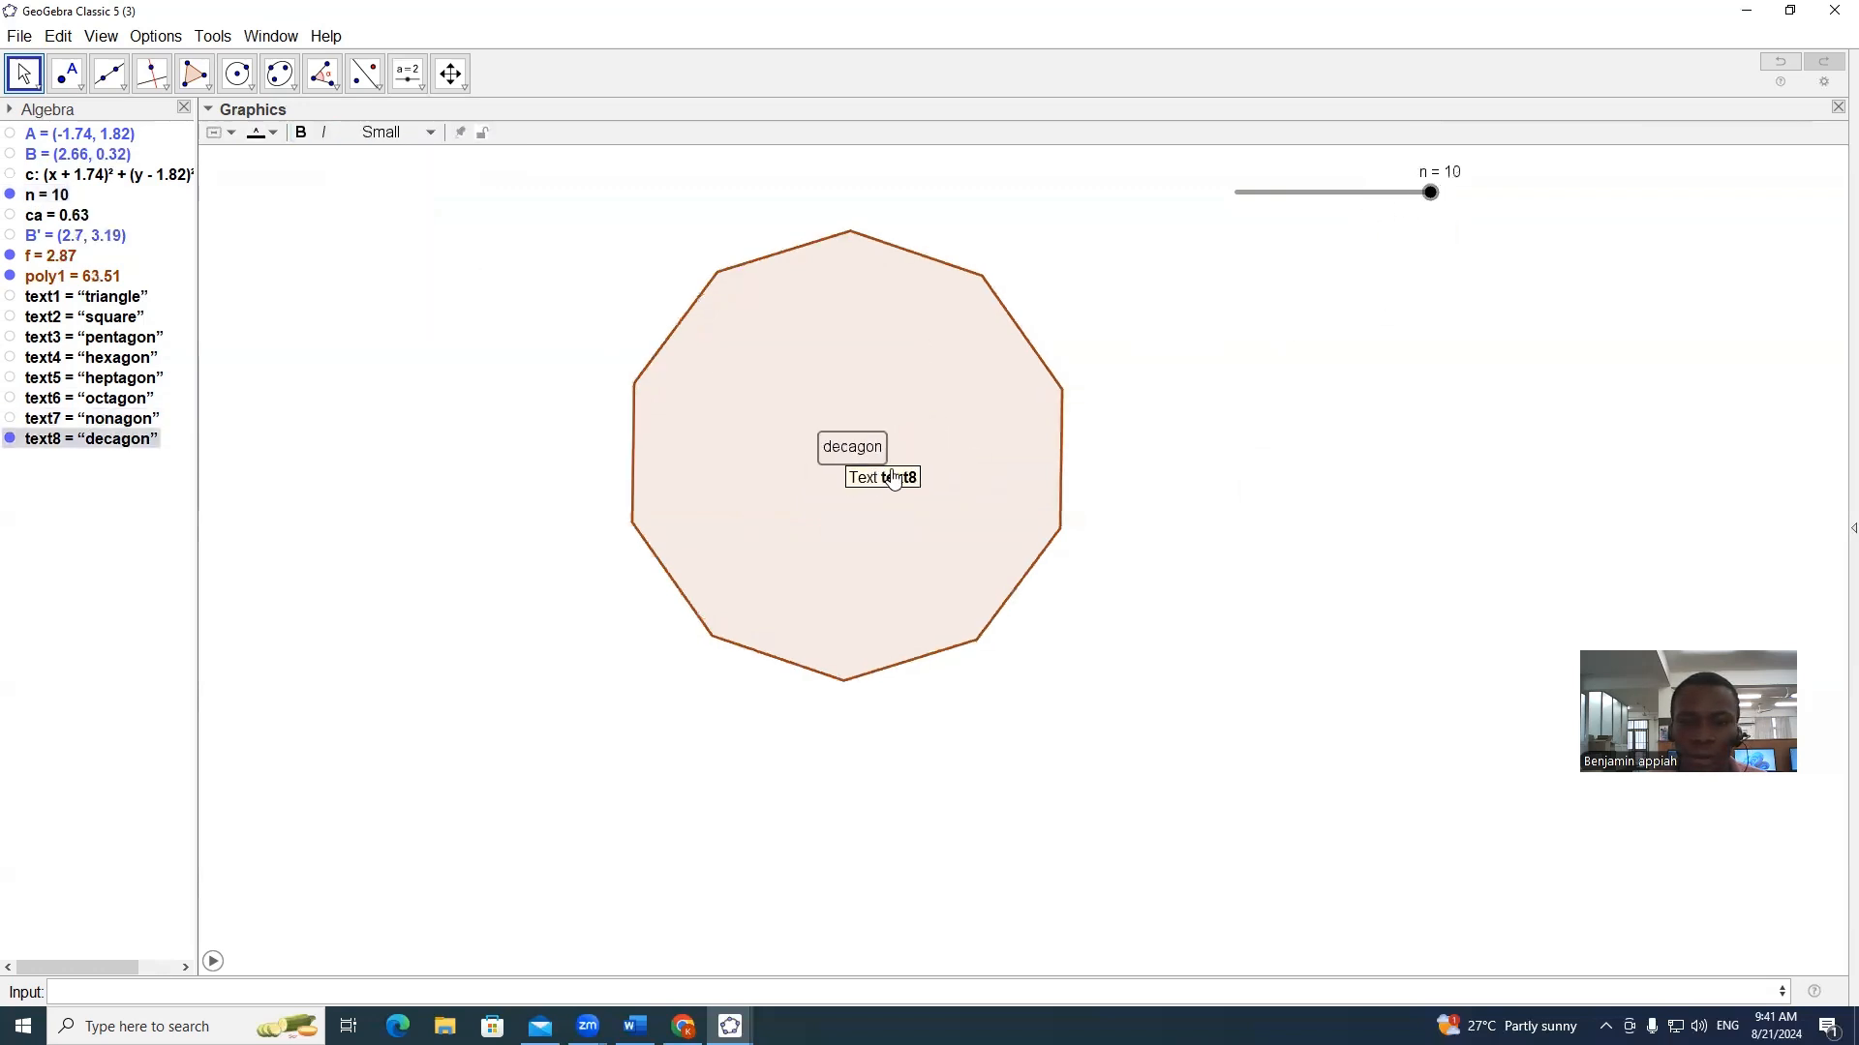
click(426, 133)
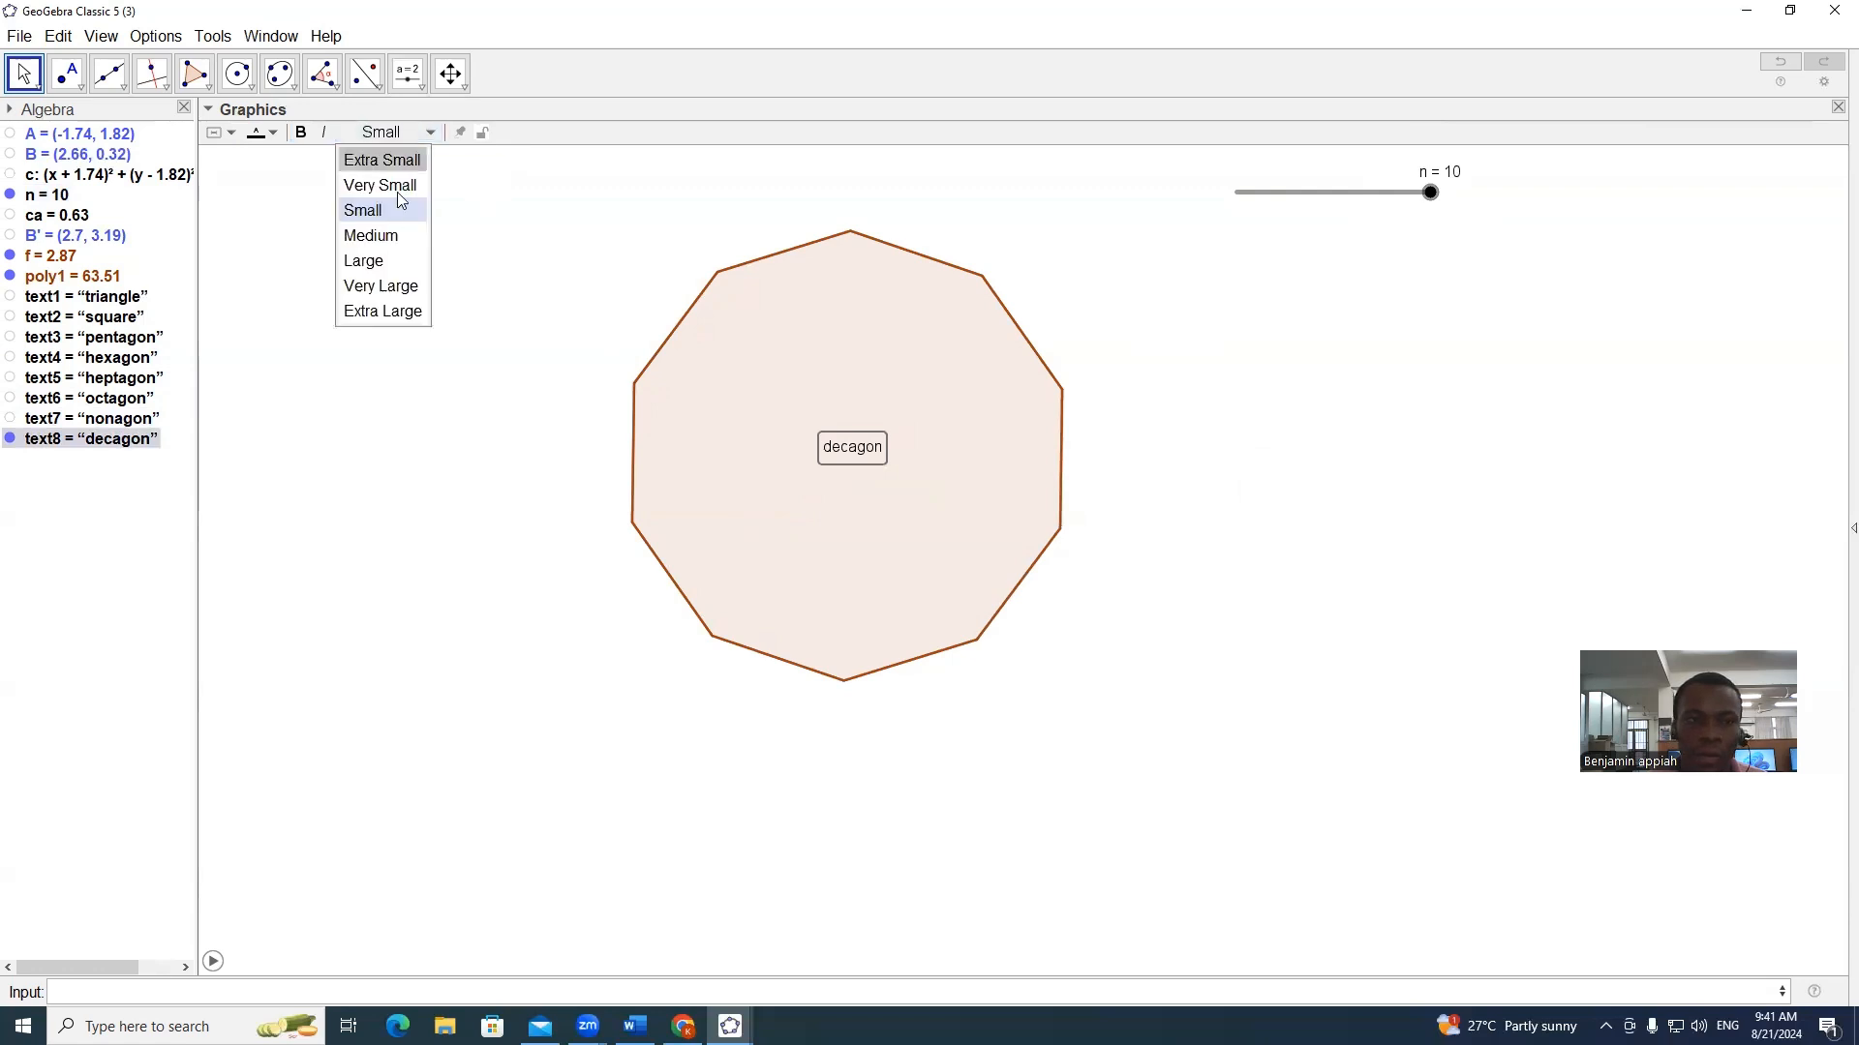
click(379, 259)
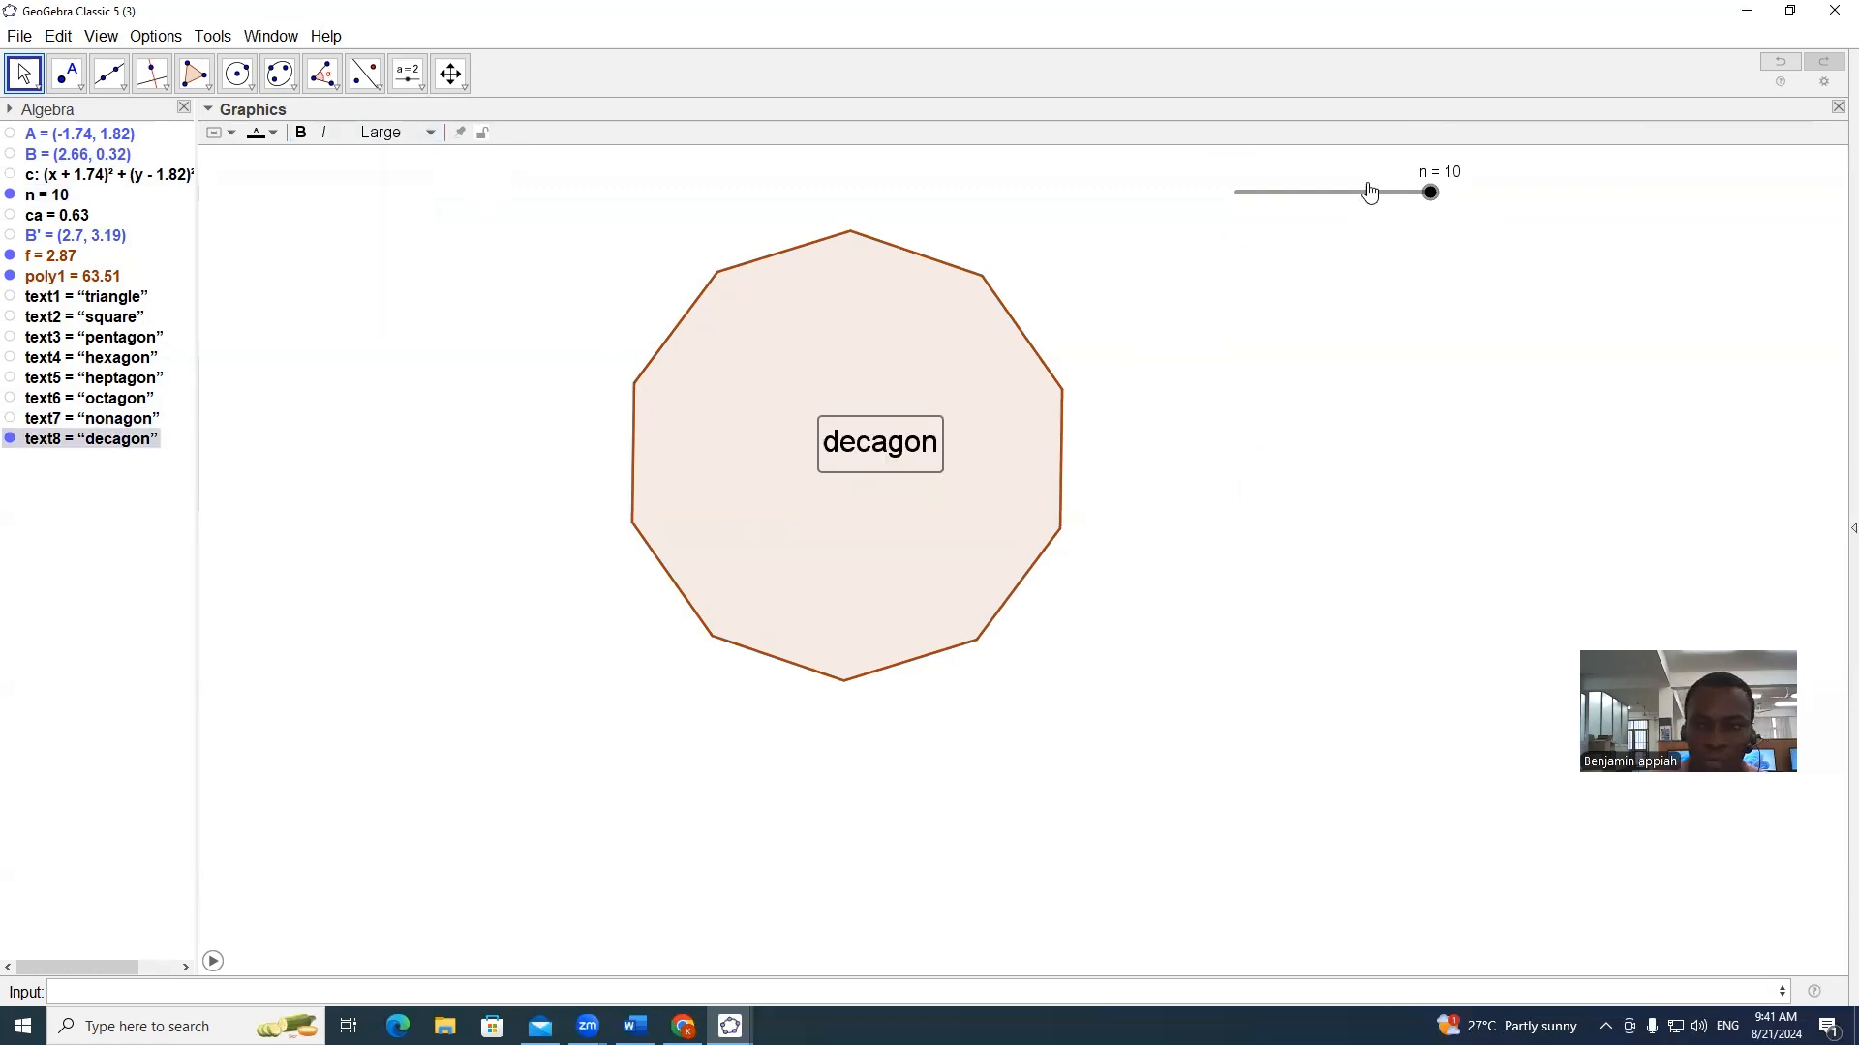